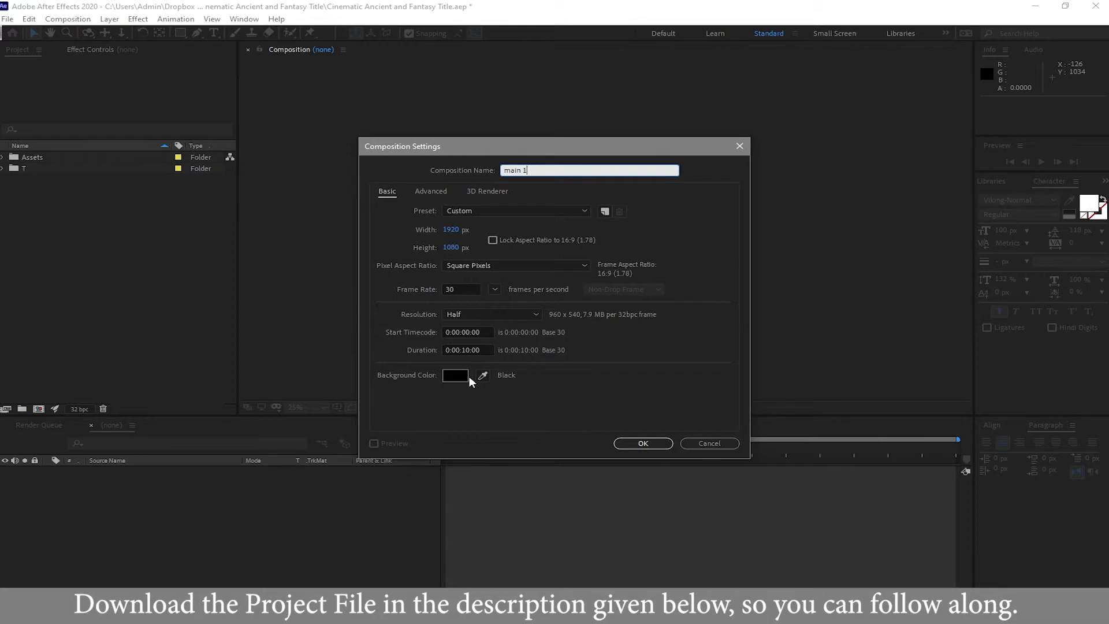
Step: Create the 10-second 1920 x 1080 composition main 1 and add Fantasy.png from the Images assets to it as a layer
left_click(641, 443)
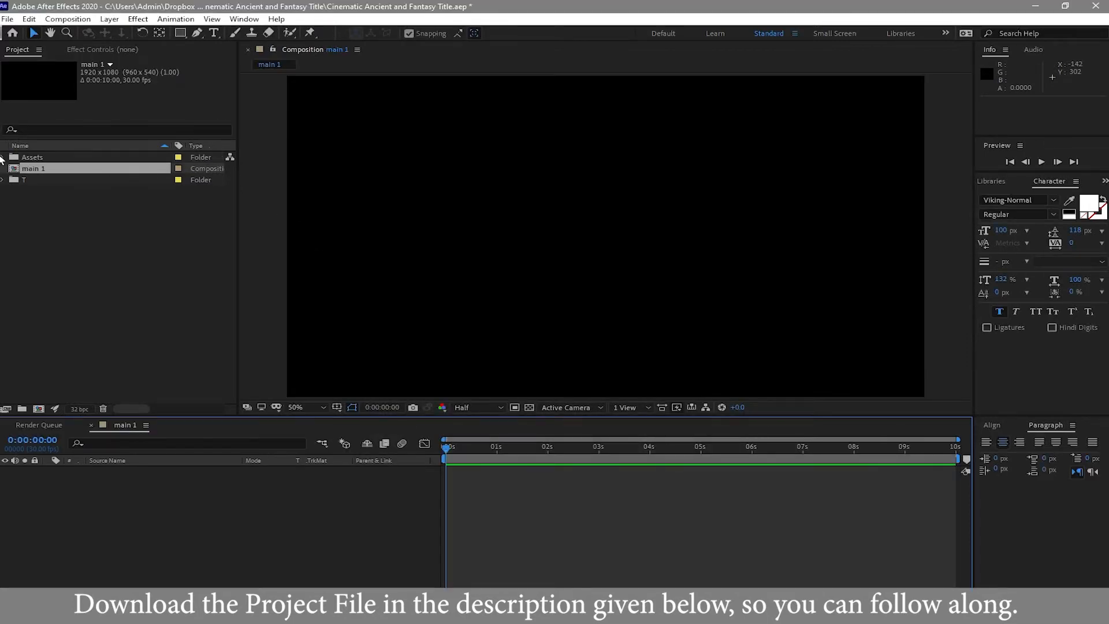
left_click(2, 157)
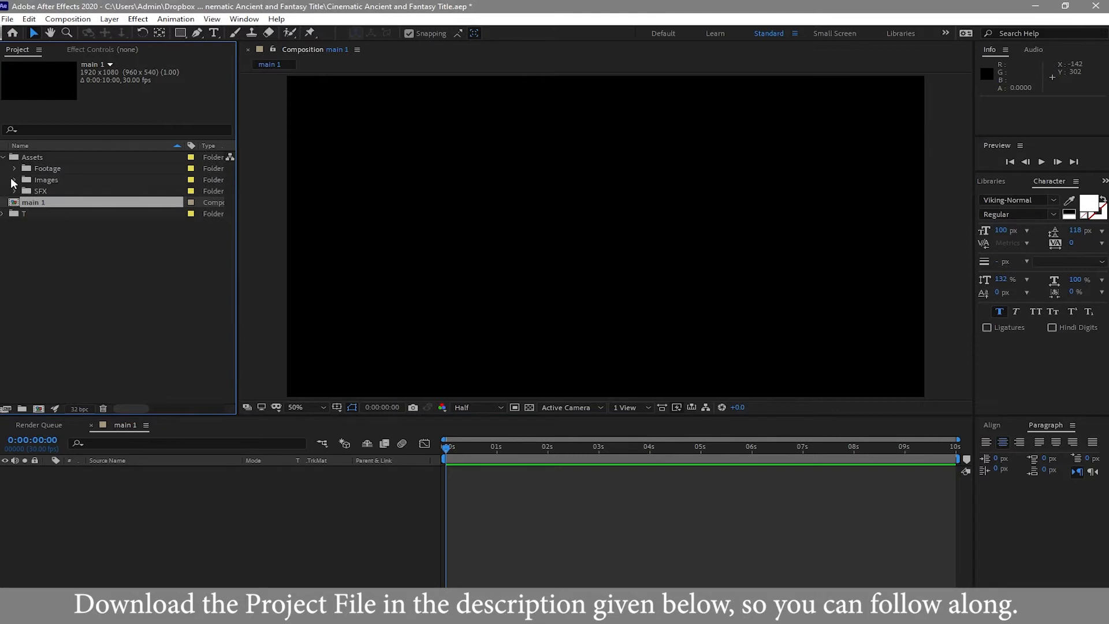
left_click(14, 180)
left_click_drag(59, 193, 96, 479)
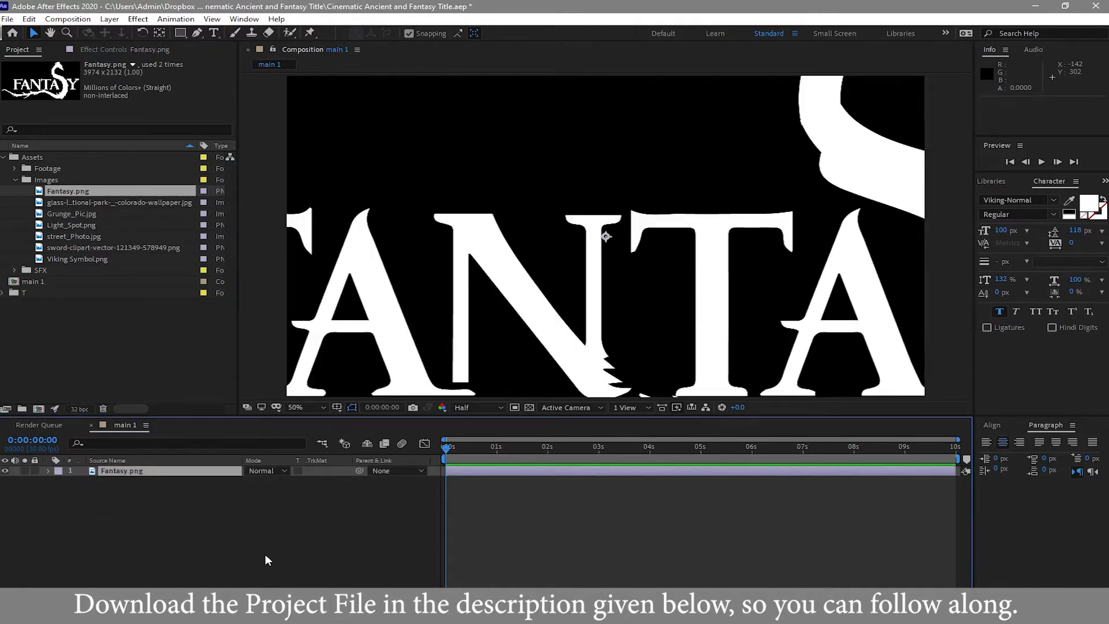
Step: Scale the Fantasy.png layer to 35%
key("s")
left_click(266, 481)
type("35")
left_click(289, 560)
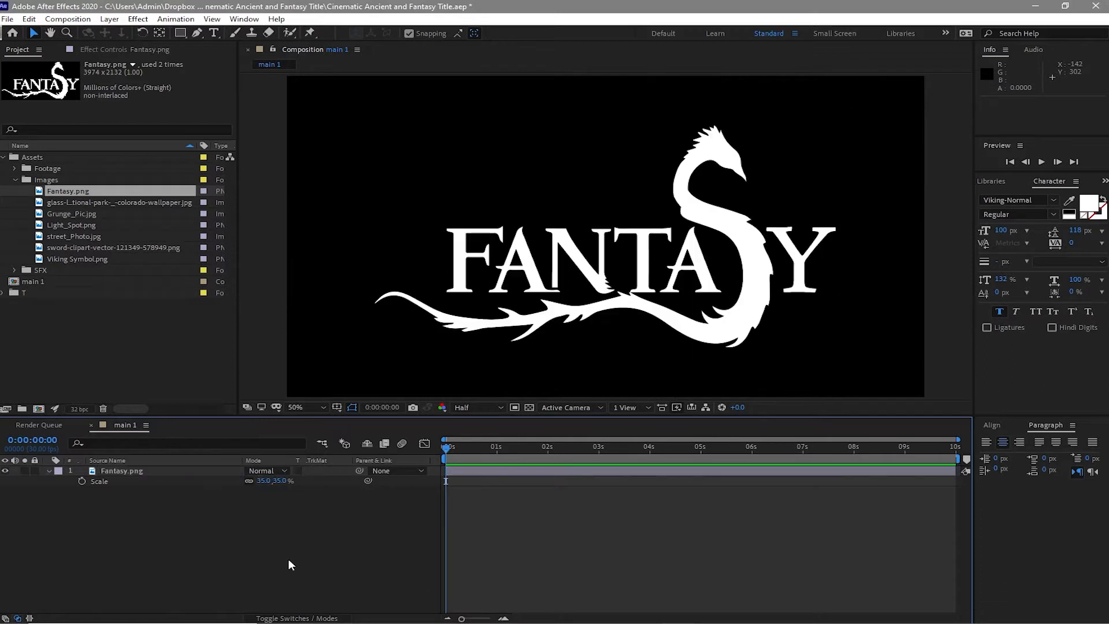
Step: Add the text ANCIENT and place it above the FANTASY lettering at about 834, 400
left_click(213, 33)
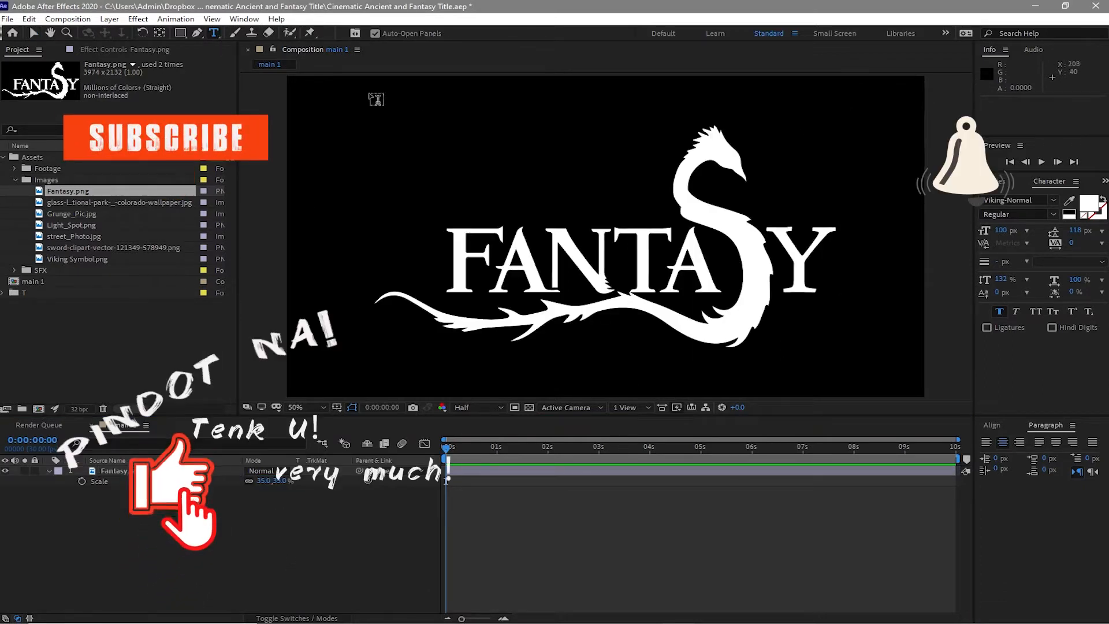
left_click(449, 173)
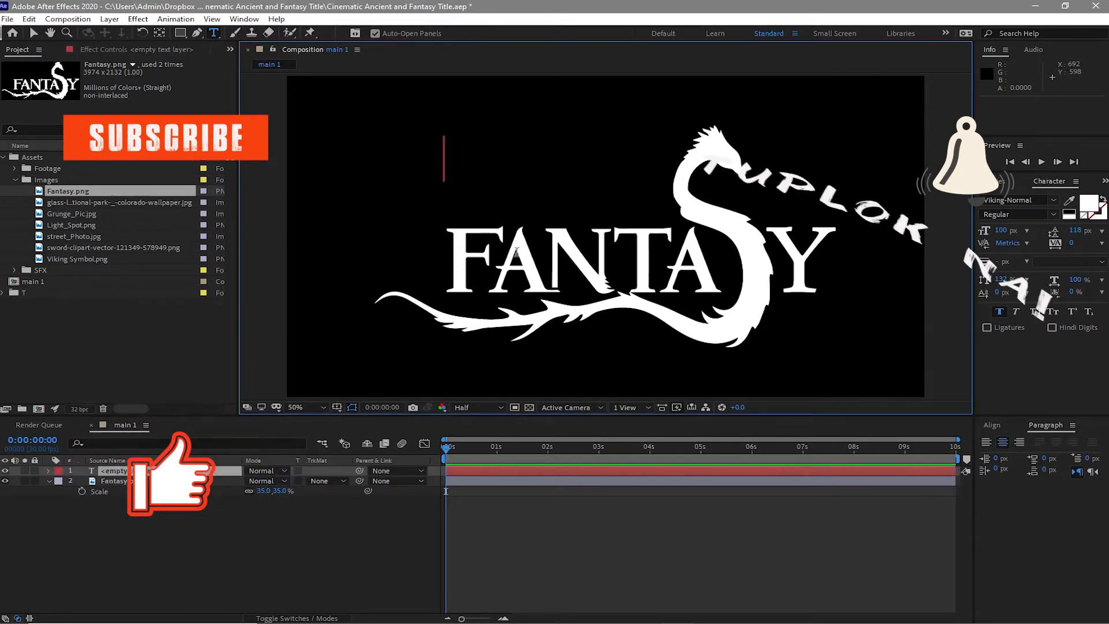
type("ANCI")
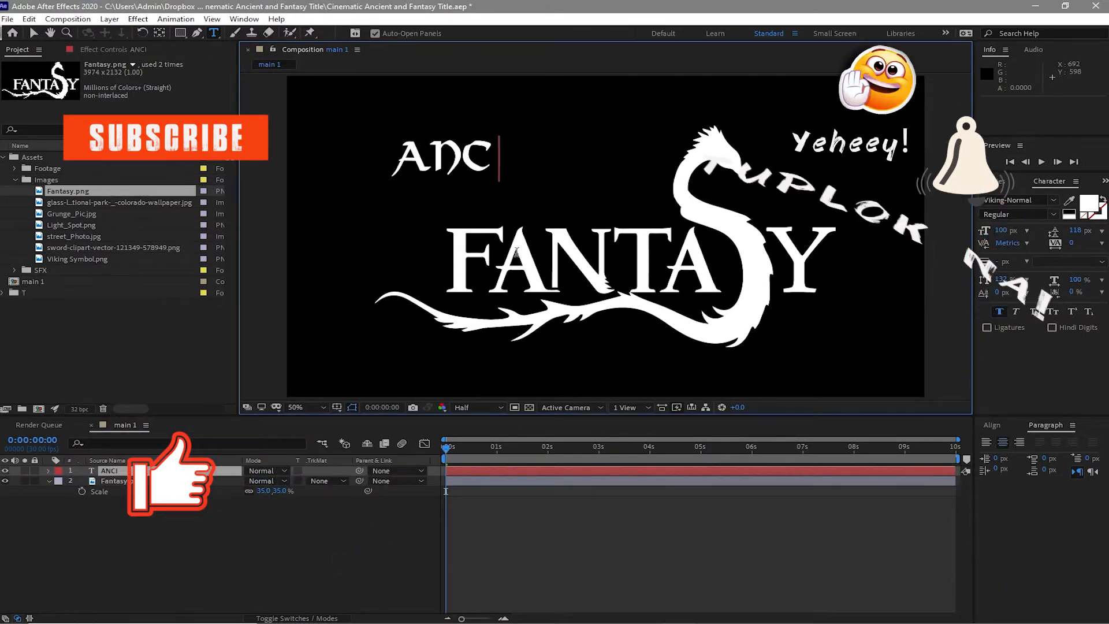
type("ENT")
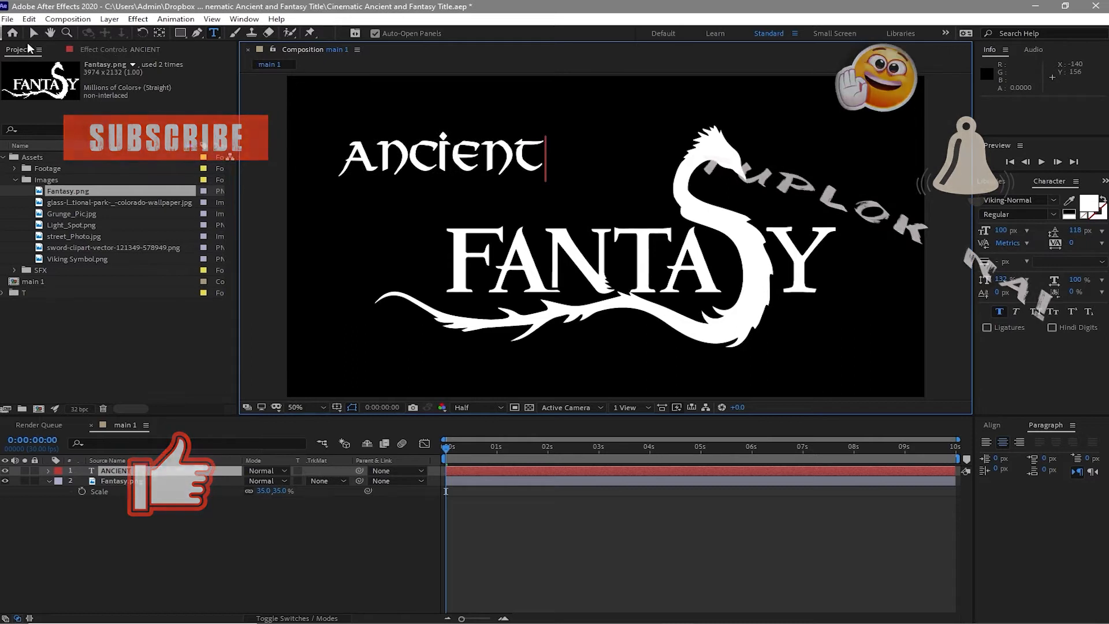
left_click(32, 33)
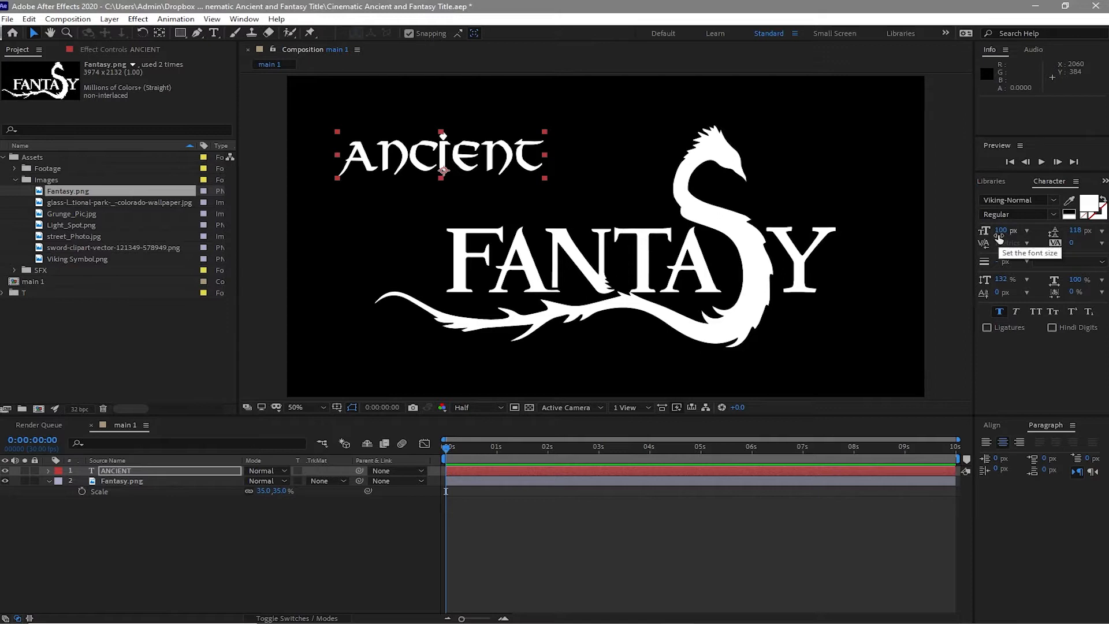
left_click_drag(442, 171, 563, 196)
Step: Add a separate text layer reading "and" in the empty area above the title
left_click(214, 34)
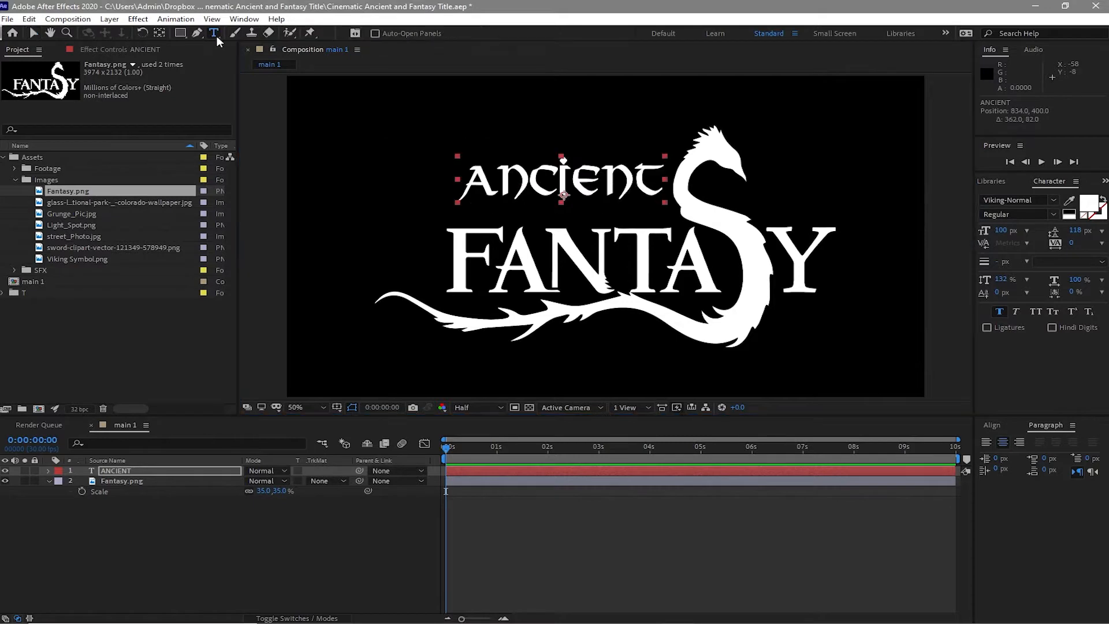
left_click(410, 132)
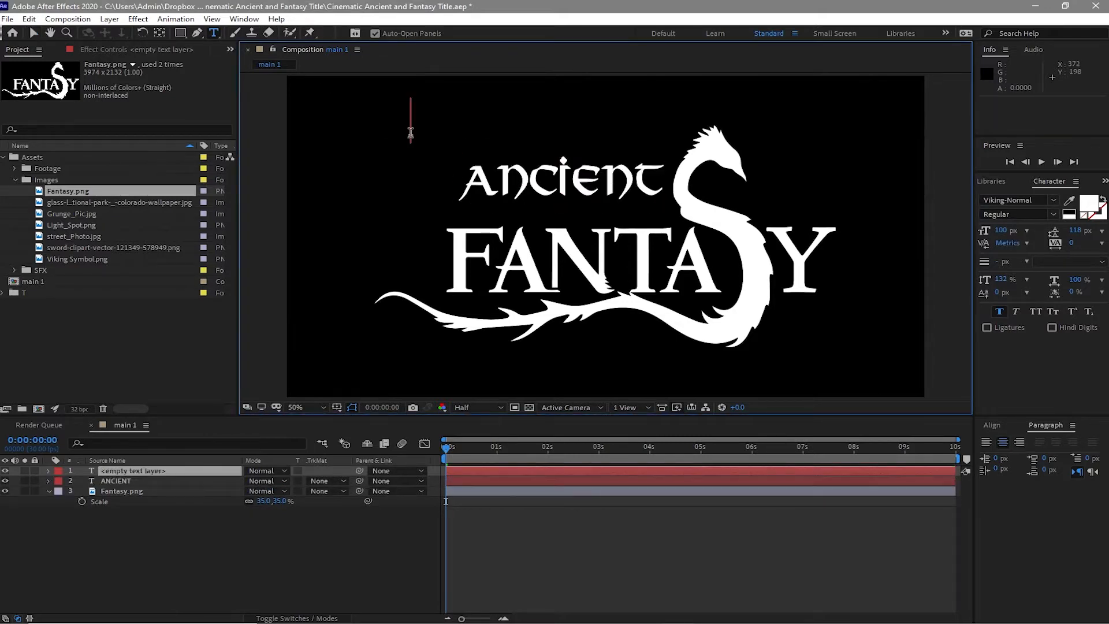
type("and")
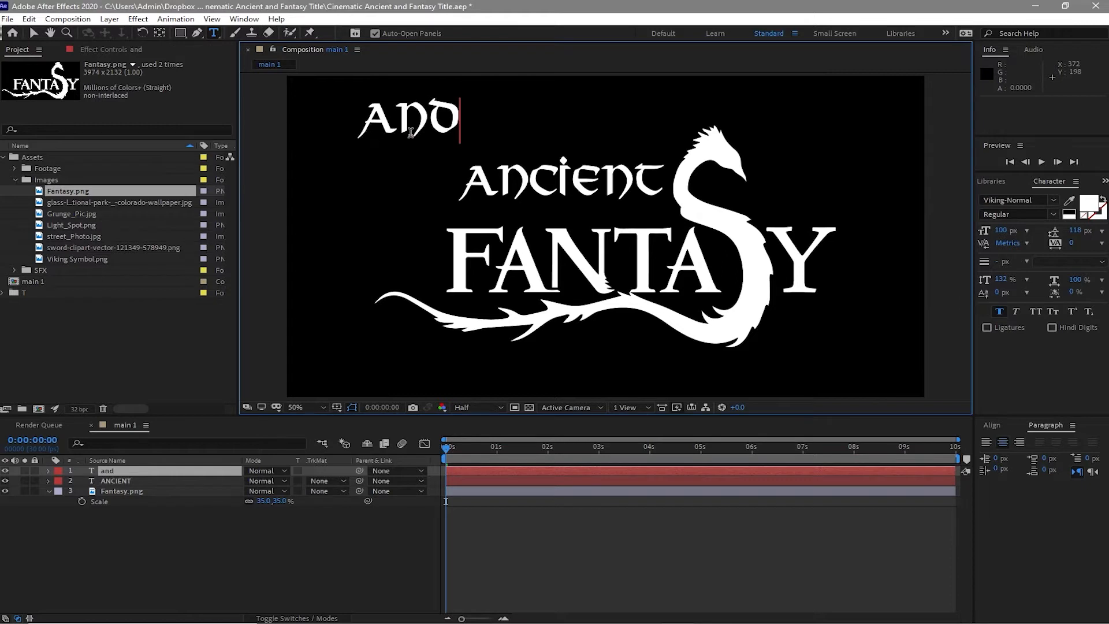
left_click(34, 33)
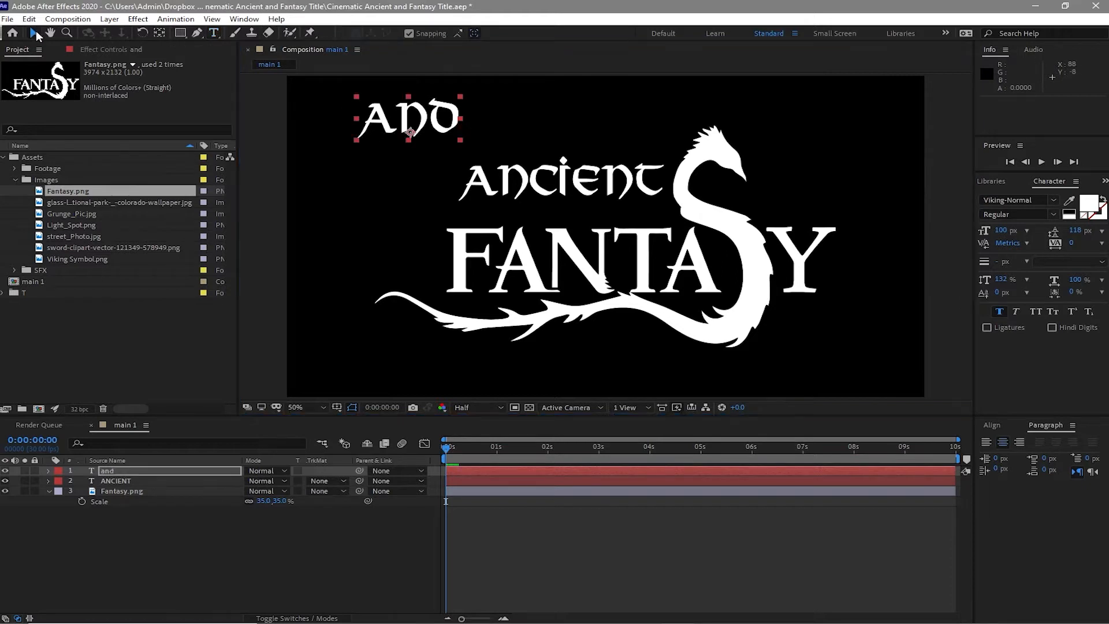
Step: Set the "and" text to 72 px and place it directly before the F of FANTASY, at about 380, 702
left_click(1032, 234)
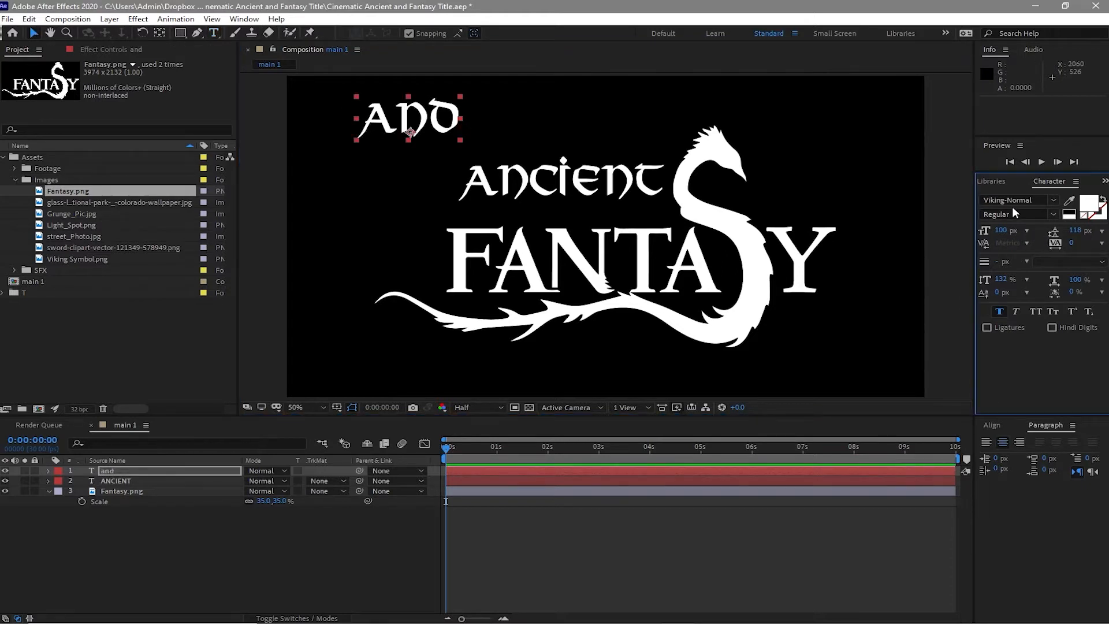
left_click(1028, 232)
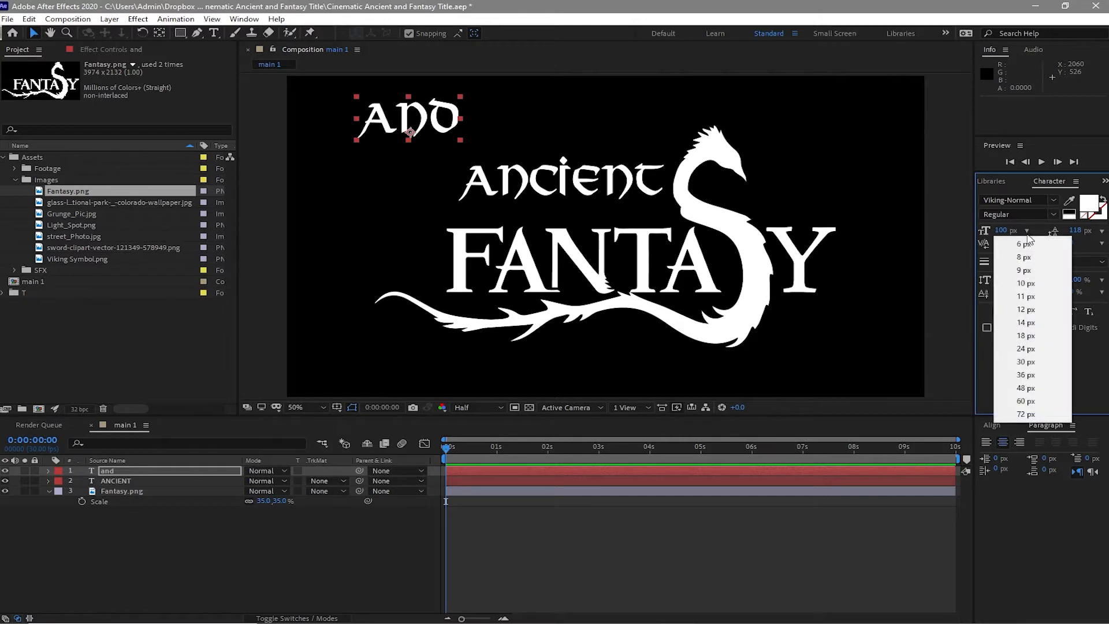
left_click(1046, 413)
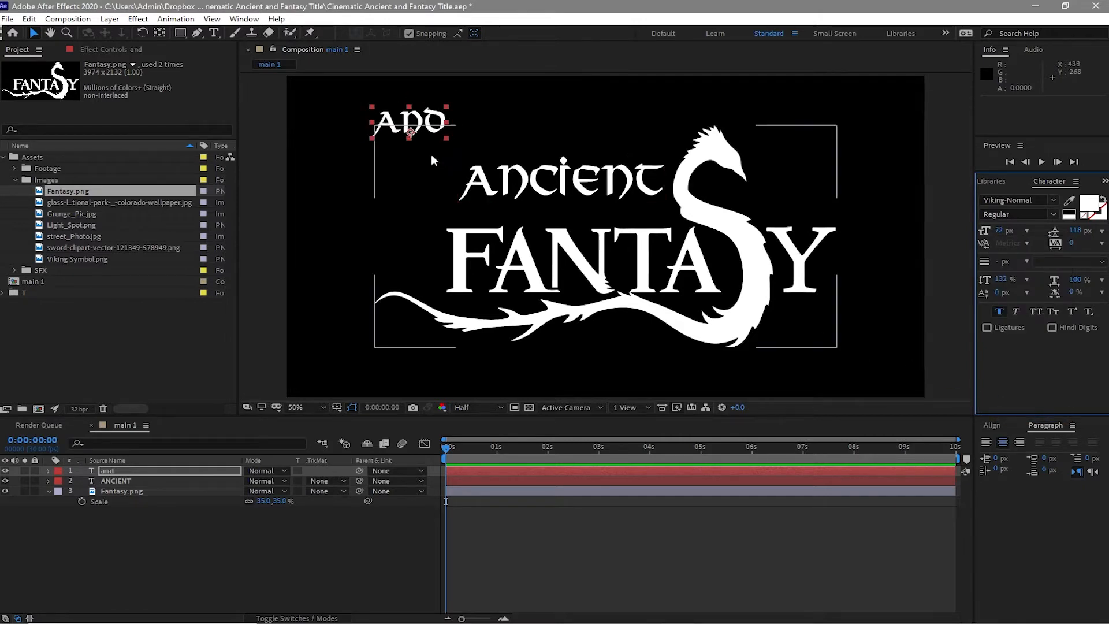
left_click_drag(414, 141, 417, 294)
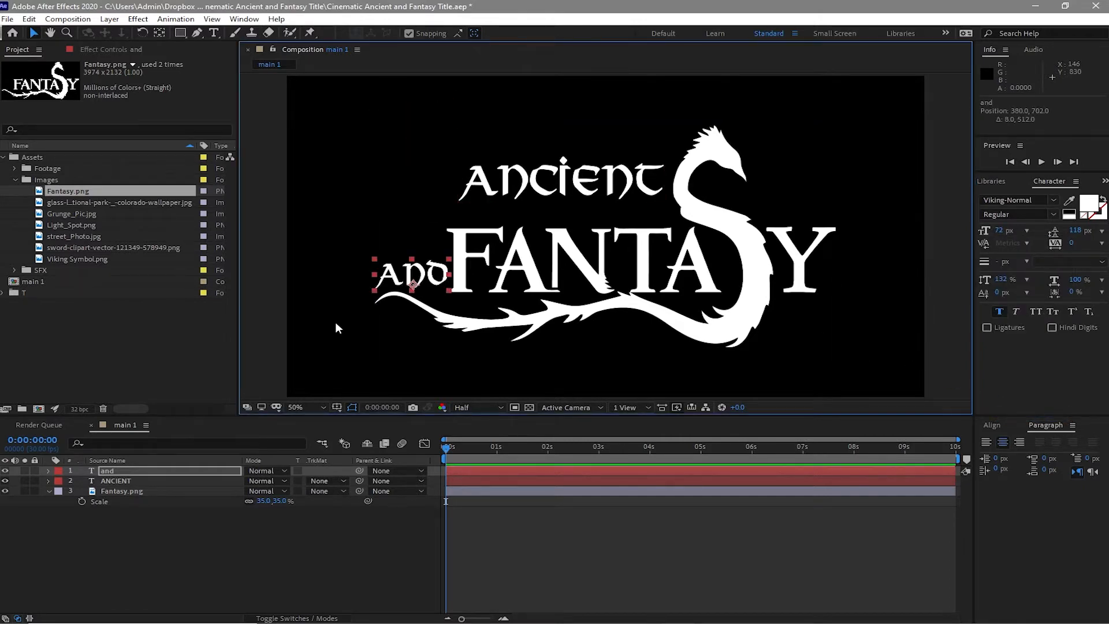
left_click(334, 322)
Step: Add a text layer with the letter n and set its font to Vintage Decorative signs 2 to make an ornament
left_click(213, 33)
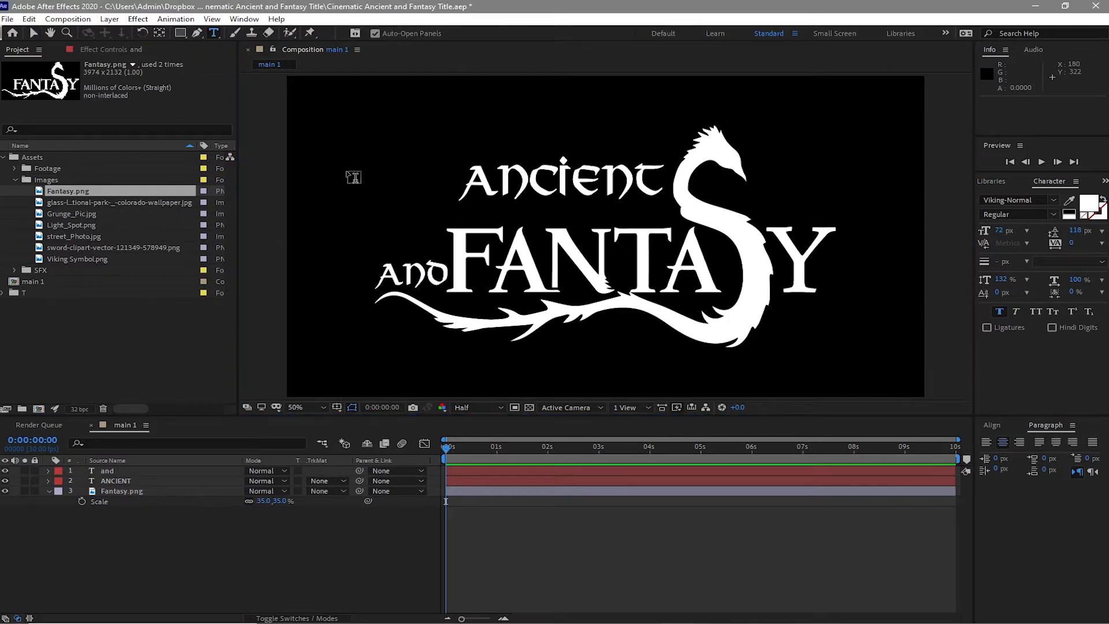
left_click(348, 176)
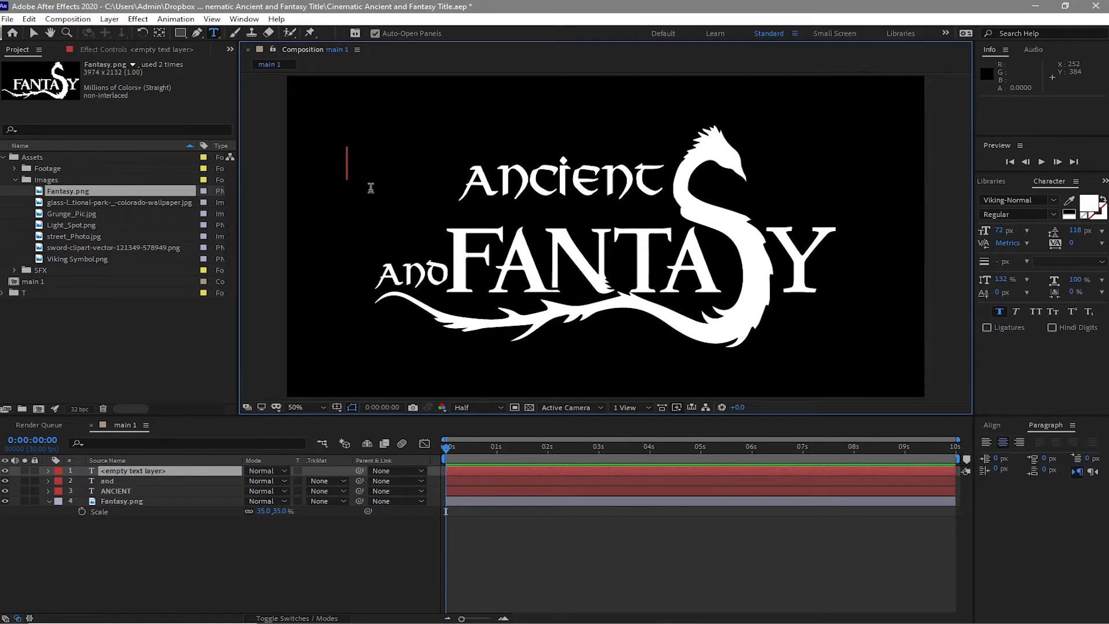
type("n")
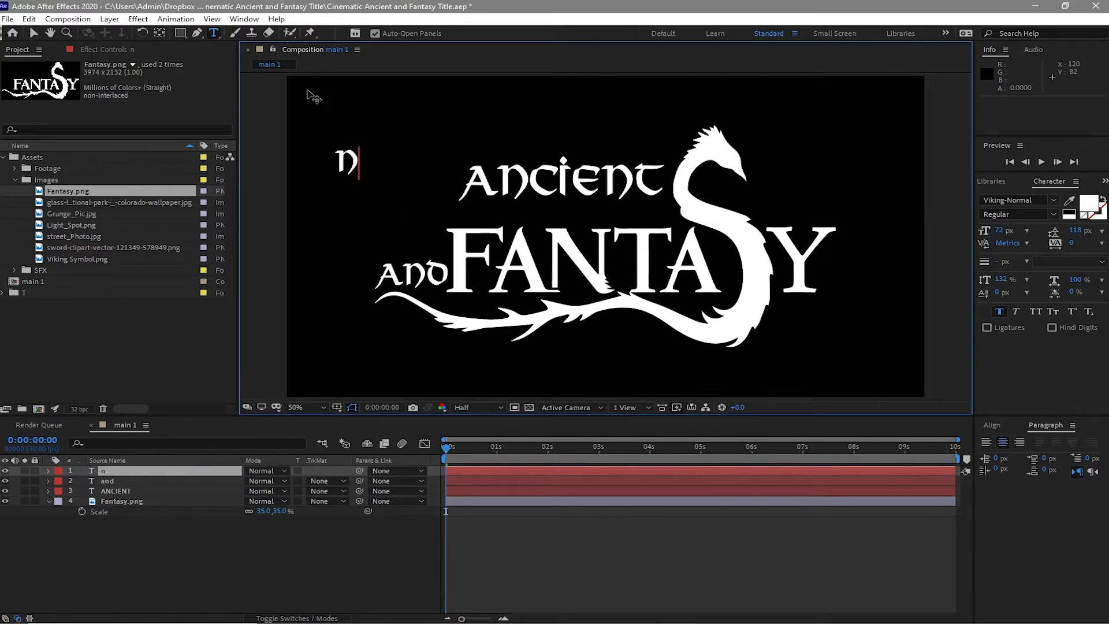
left_click(33, 33)
left_click(1011, 199)
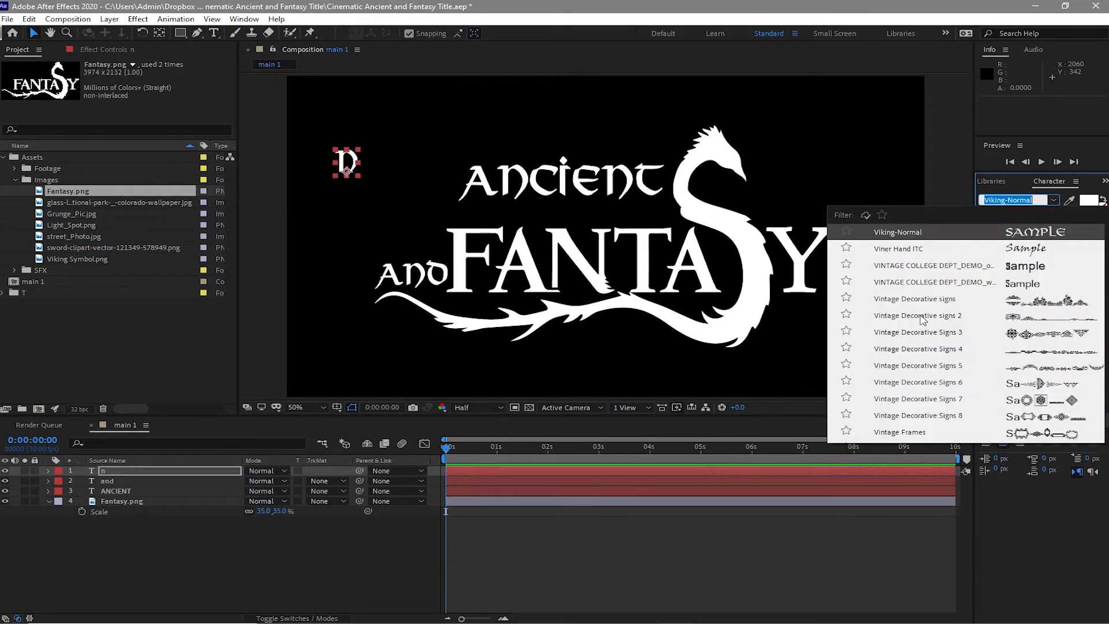
left_click(922, 317)
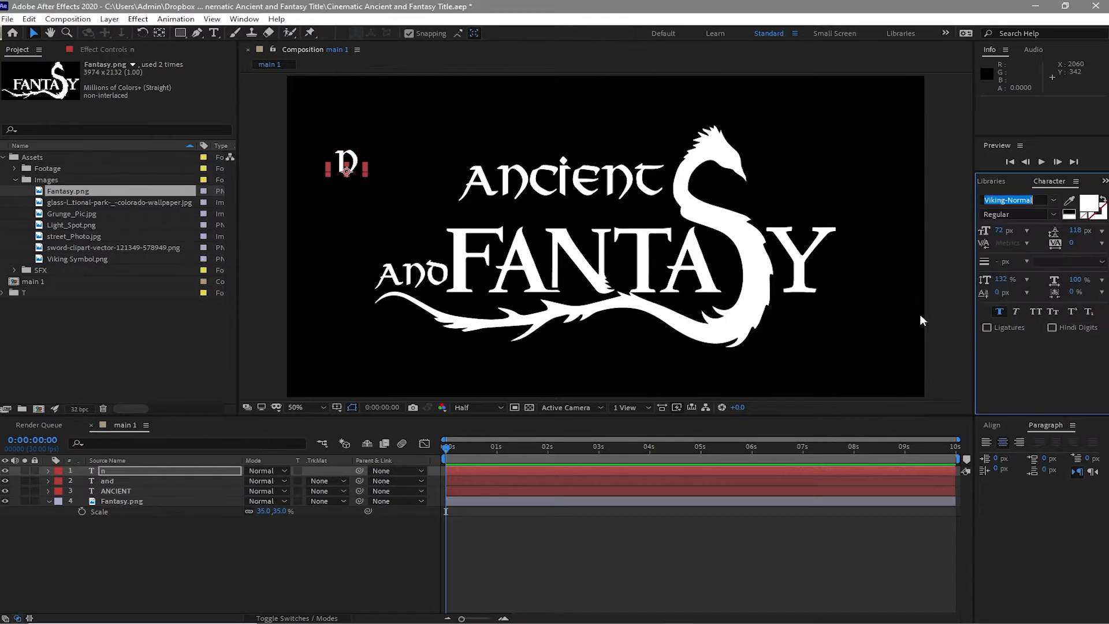
Step: Scale the ornament layer to about 608% and position it between ANCIENT and FANTASY at about 838, 482
key("p")
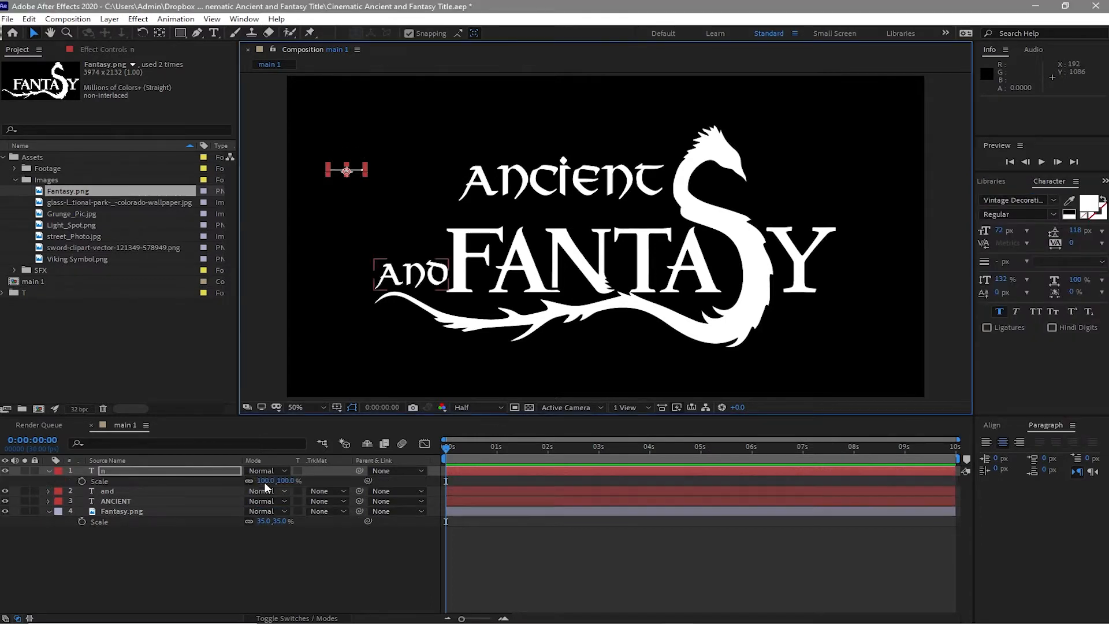
key("shift+s")
left_click_drag(265, 482, 683, 466)
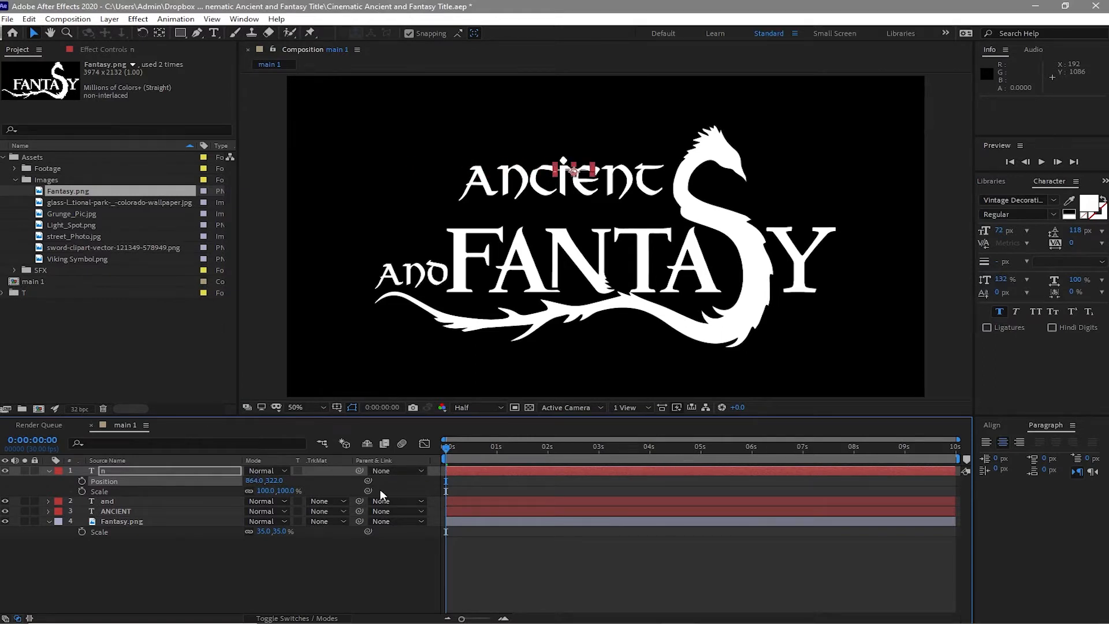
left_click_drag(275, 482, 355, 482)
left_click_drag(255, 481, 668, 523)
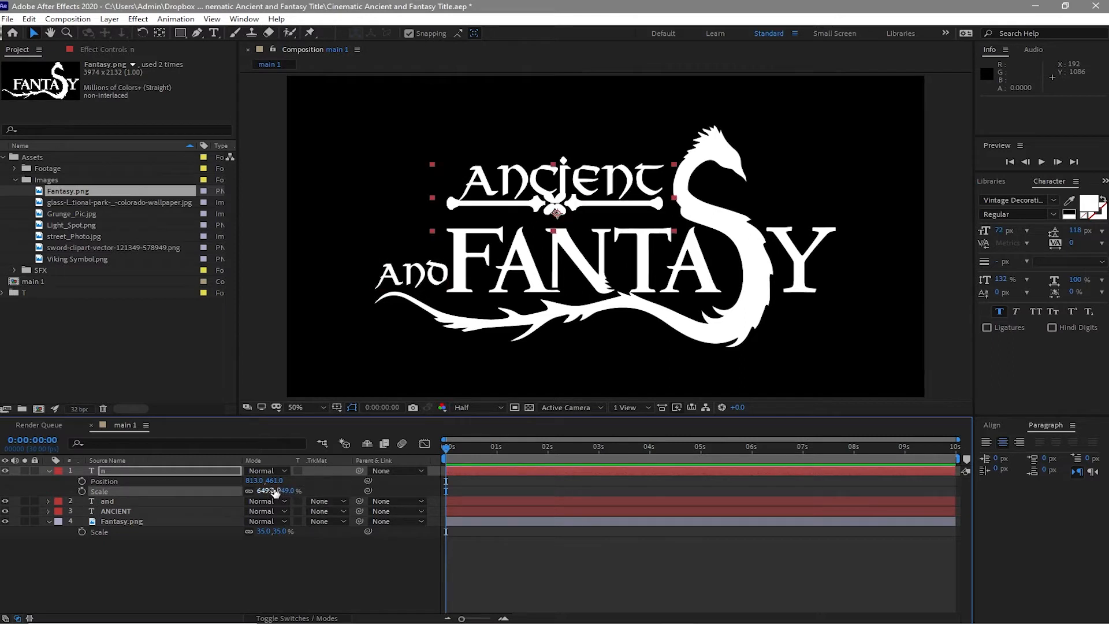
left_click_drag(273, 482, 281, 484)
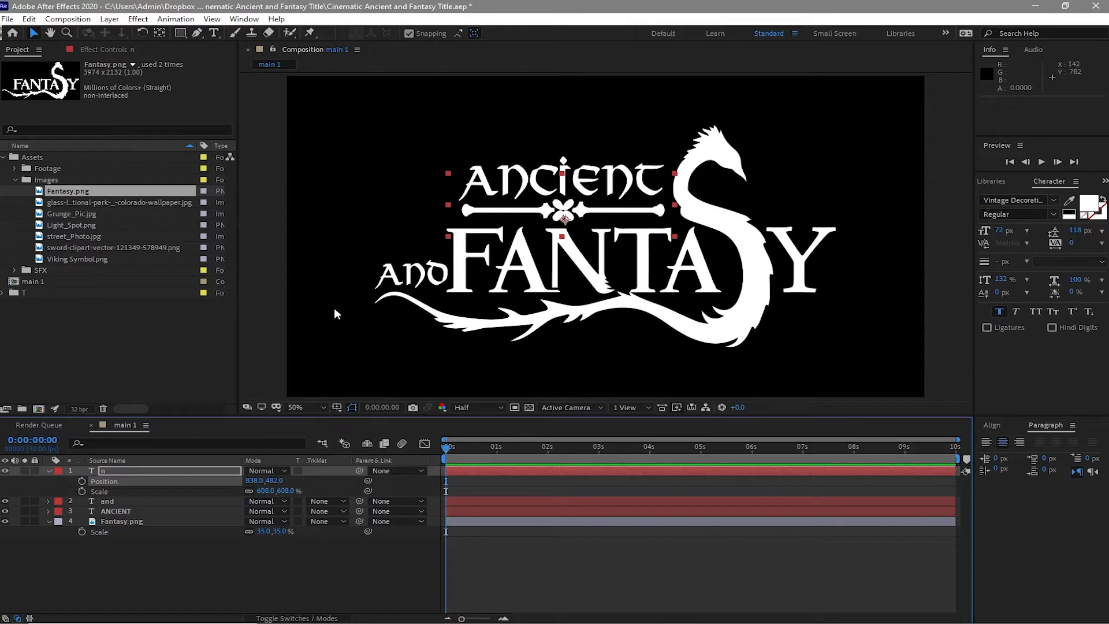
Step: Pre-compose the three text layers and Fantasy.png into a composition named Text Holder
left_click(49, 472)
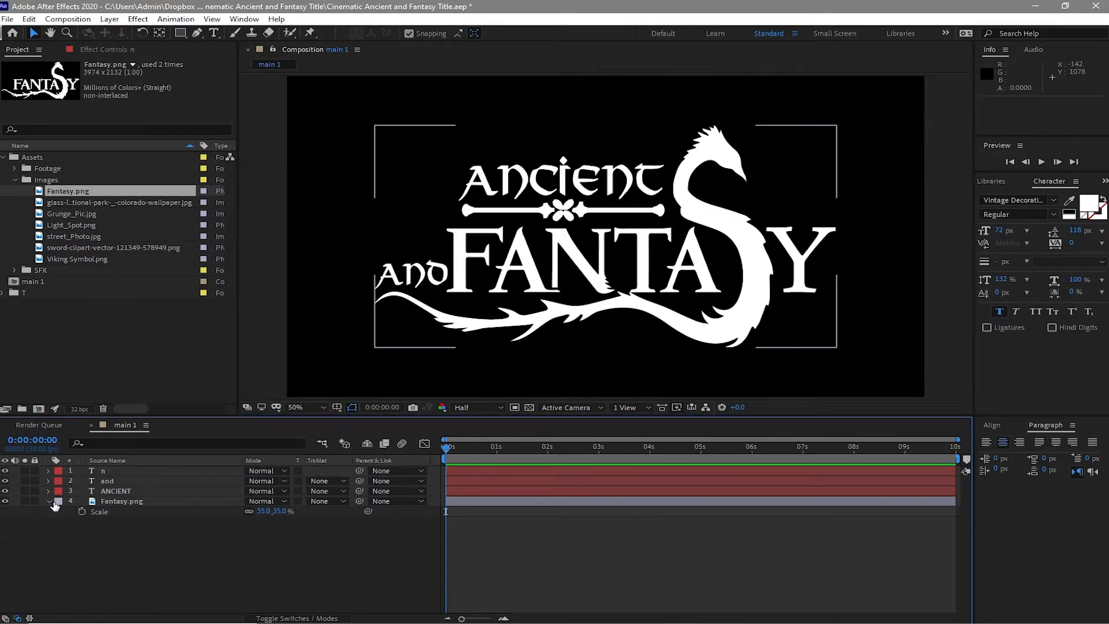
left_click(55, 501)
left_click(49, 501)
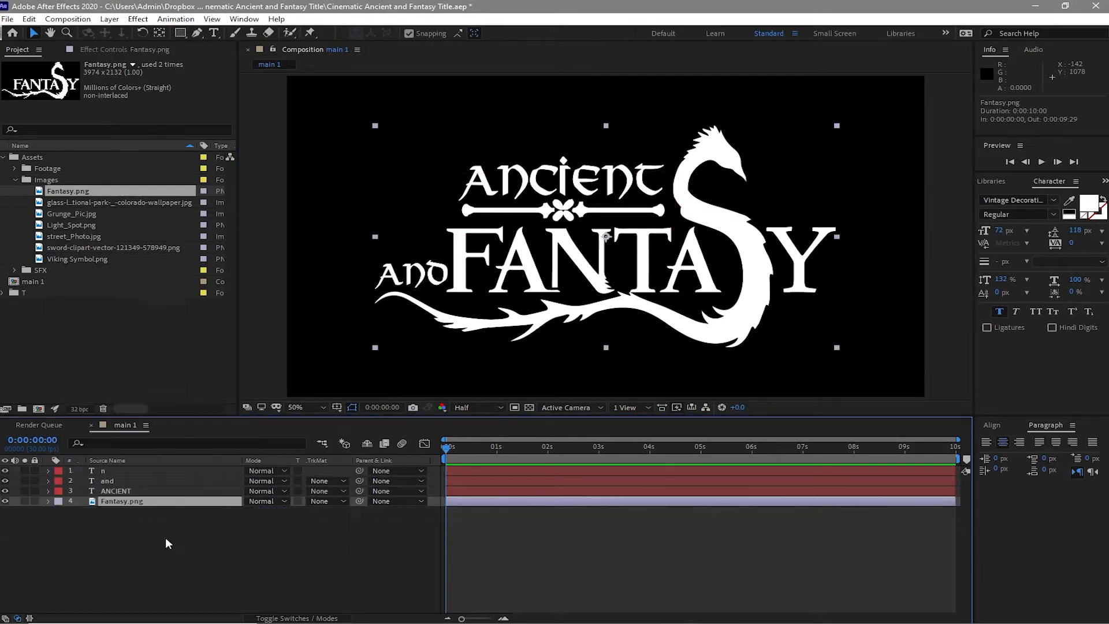
left_click_drag(165, 536, 149, 471)
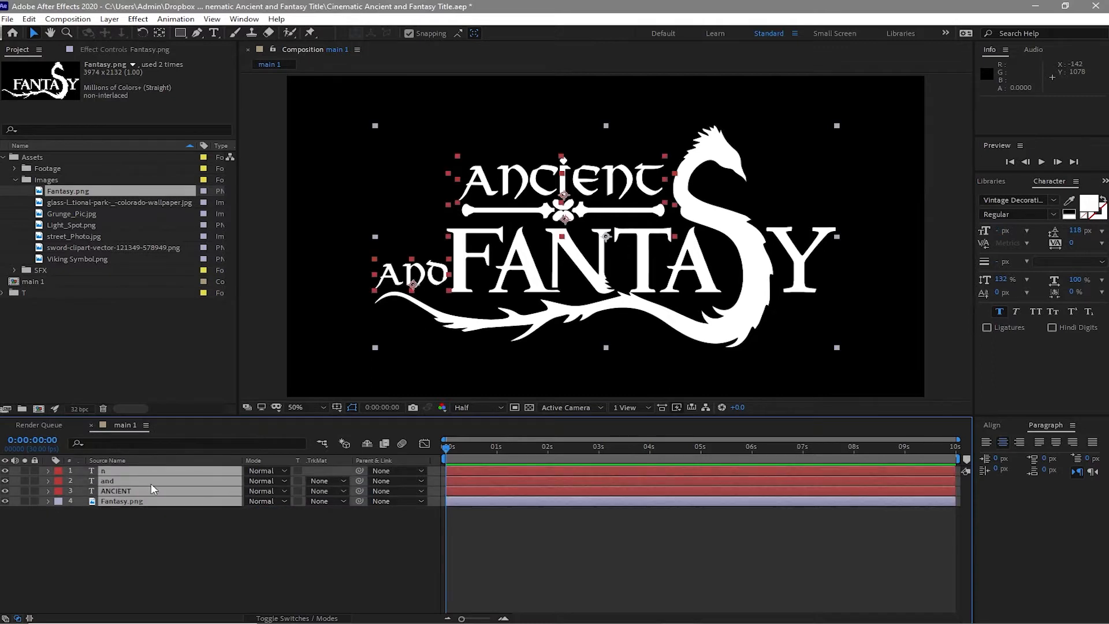
right_click(150, 483)
left_click(202, 419)
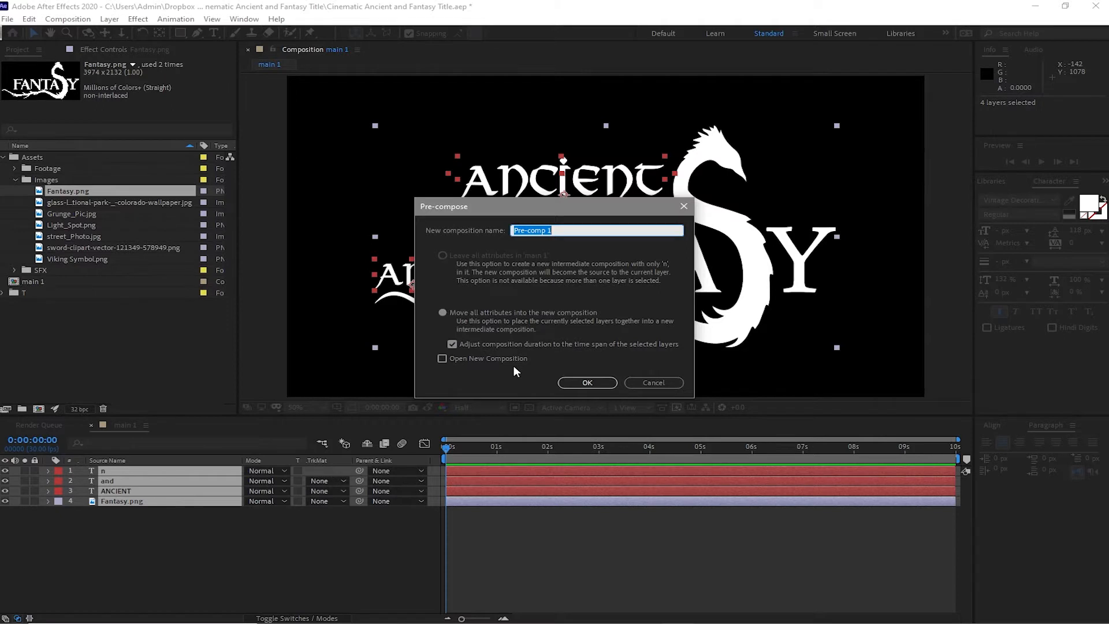
type("Text Holder")
left_click(587, 383)
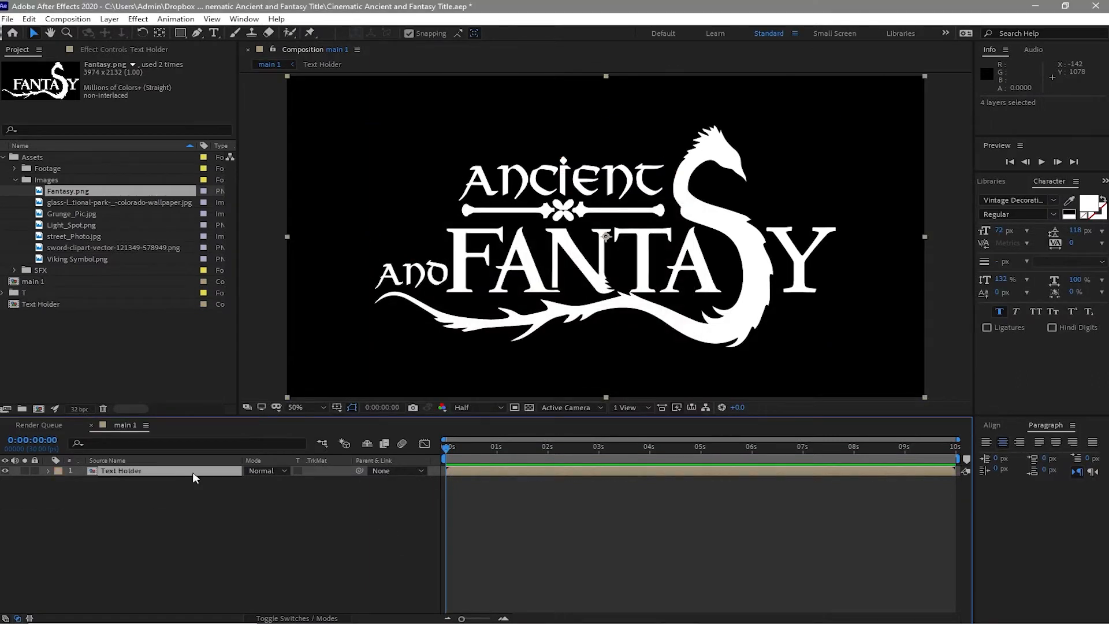
Step: Duplicate the Text Holder layer and pre-compose the copy as Bevel Profile, moving all attributes into the new composition
left_click(28, 19)
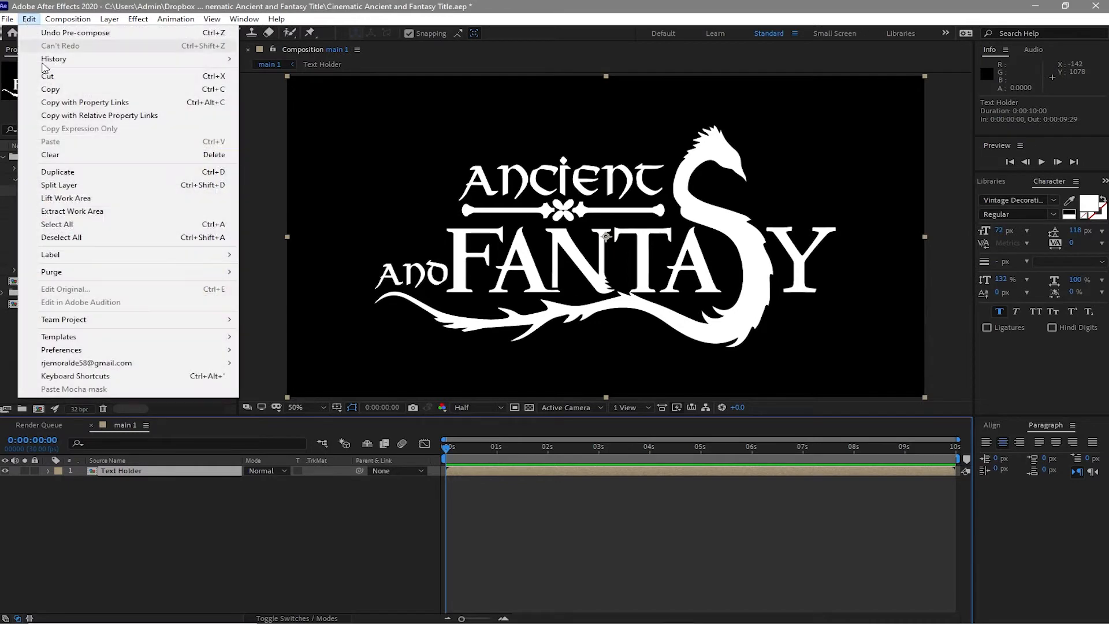
left_click(77, 173)
right_click(162, 472)
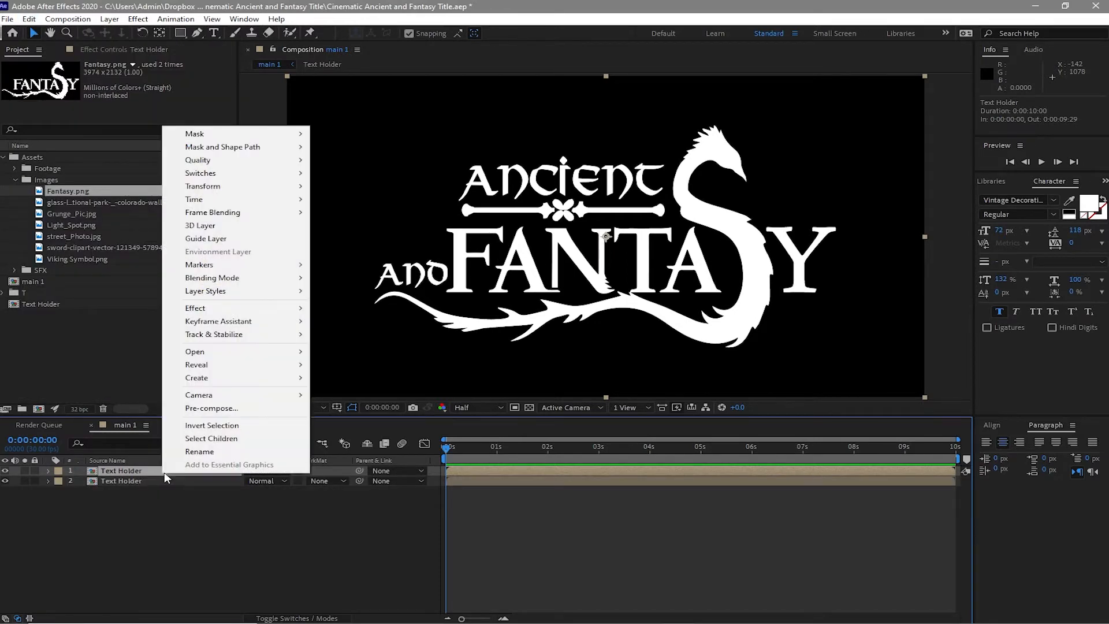
left_click(215, 410)
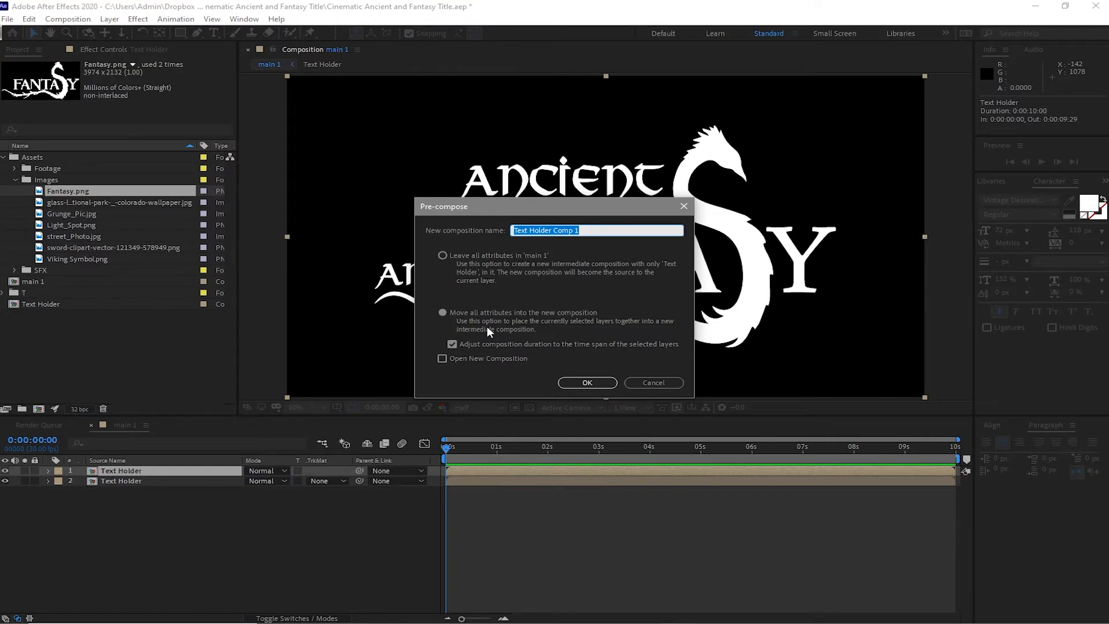
type("Bevel Profile")
left_click(442, 313)
left_click(587, 383)
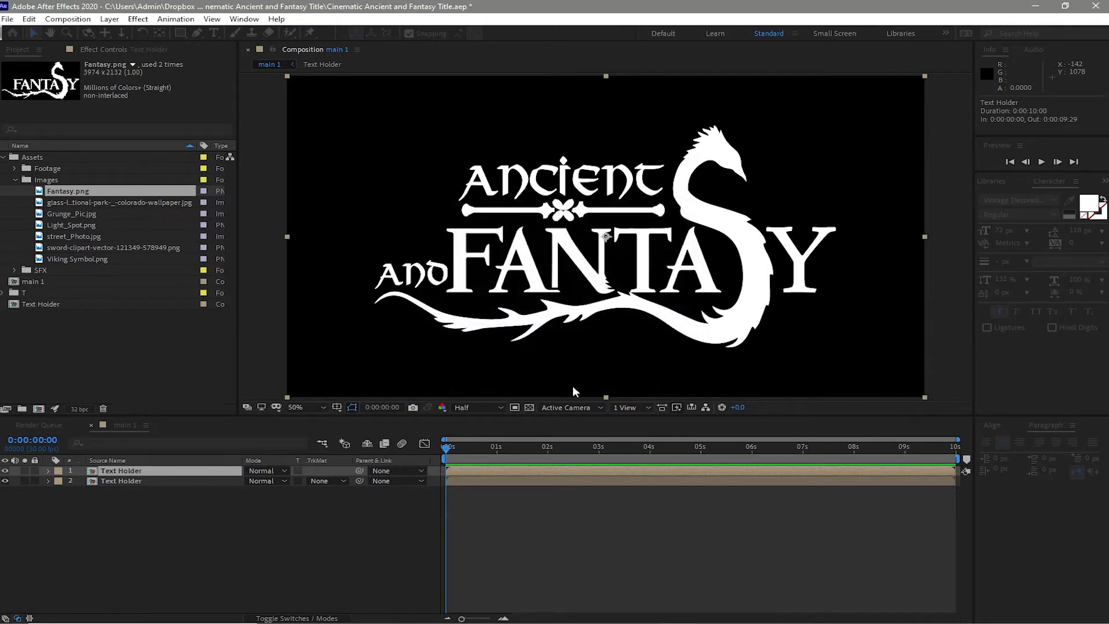
Step: Open the Bevel Profile composition and add an Inner Glow layer style to its Text Holder layer
double_click(93, 474)
left_click(113, 471)
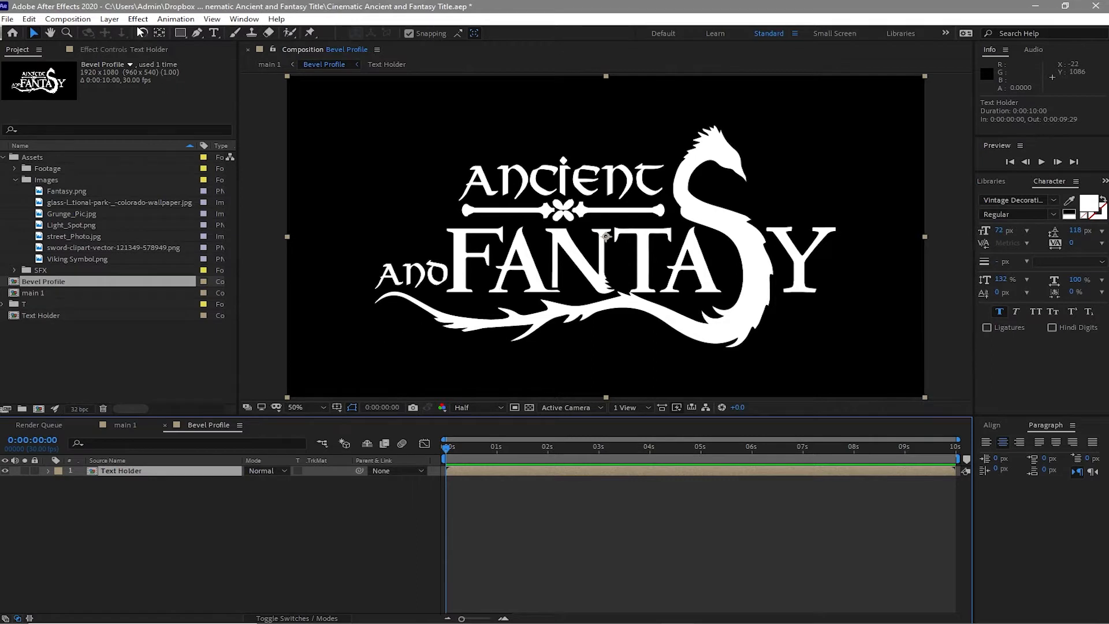
left_click(110, 19)
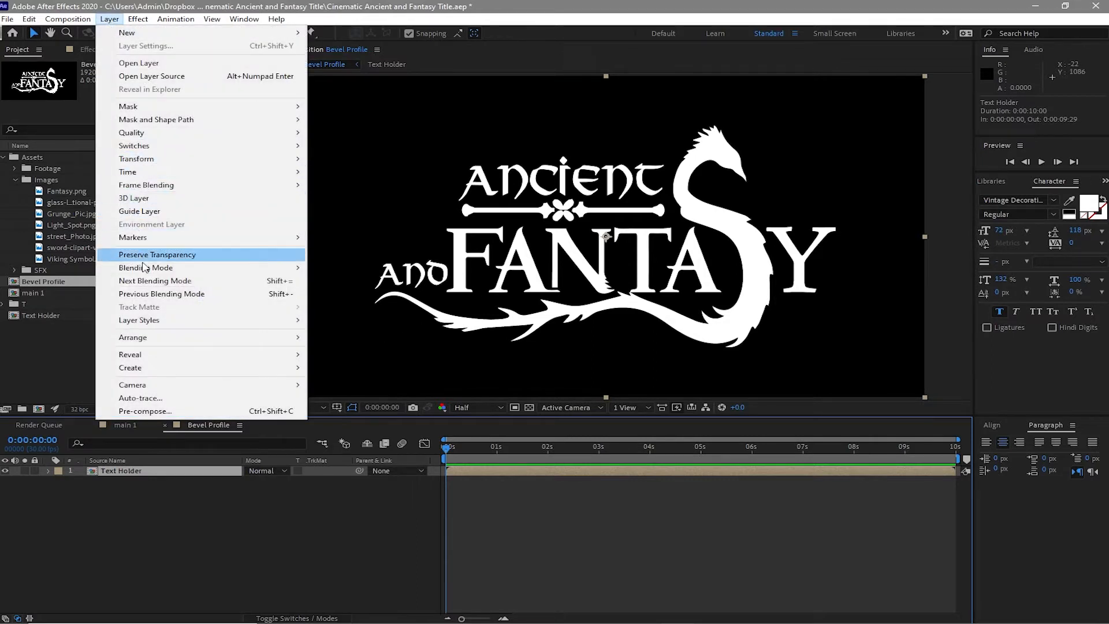
mouse_move(174, 323)
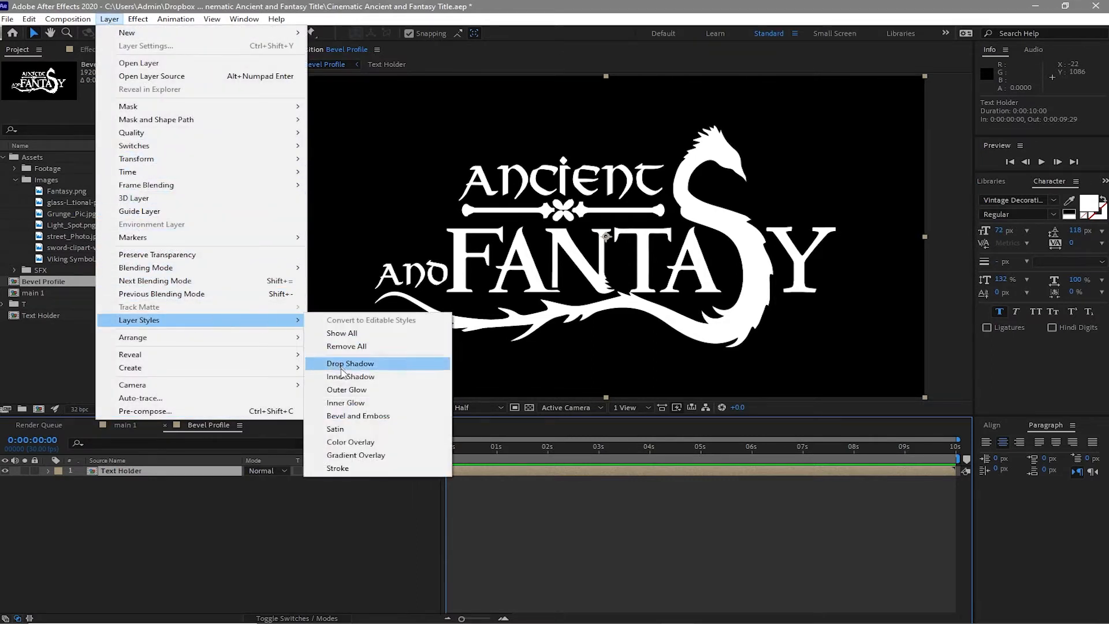
left_click(346, 403)
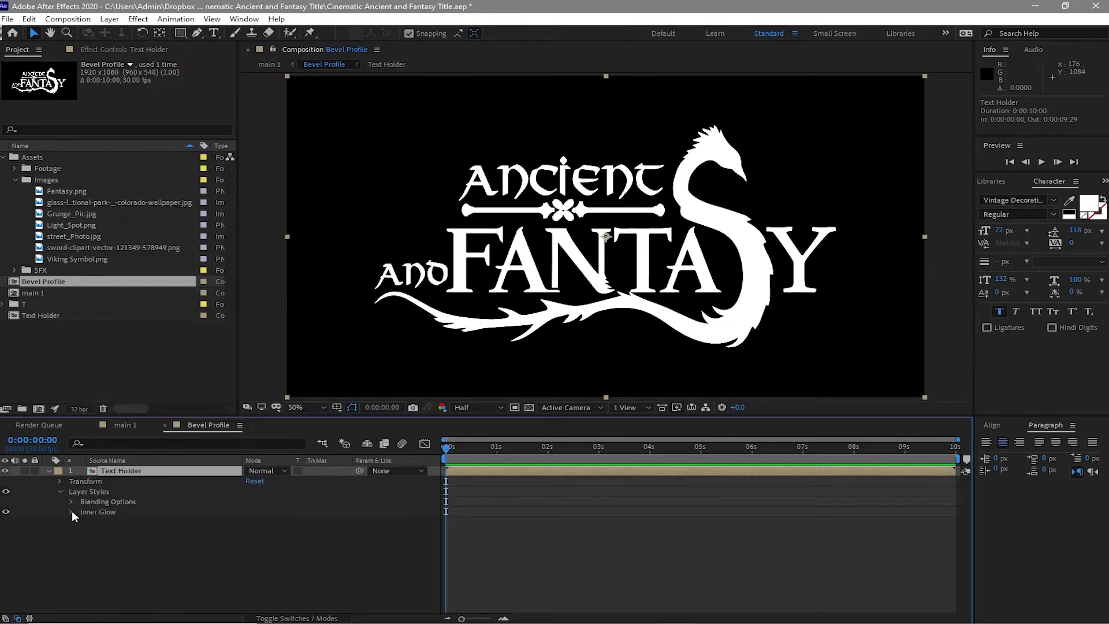
Step: Set the Inner Glow's blend mode to Normal and its color to black
left_click(71, 512)
left_click(269, 487)
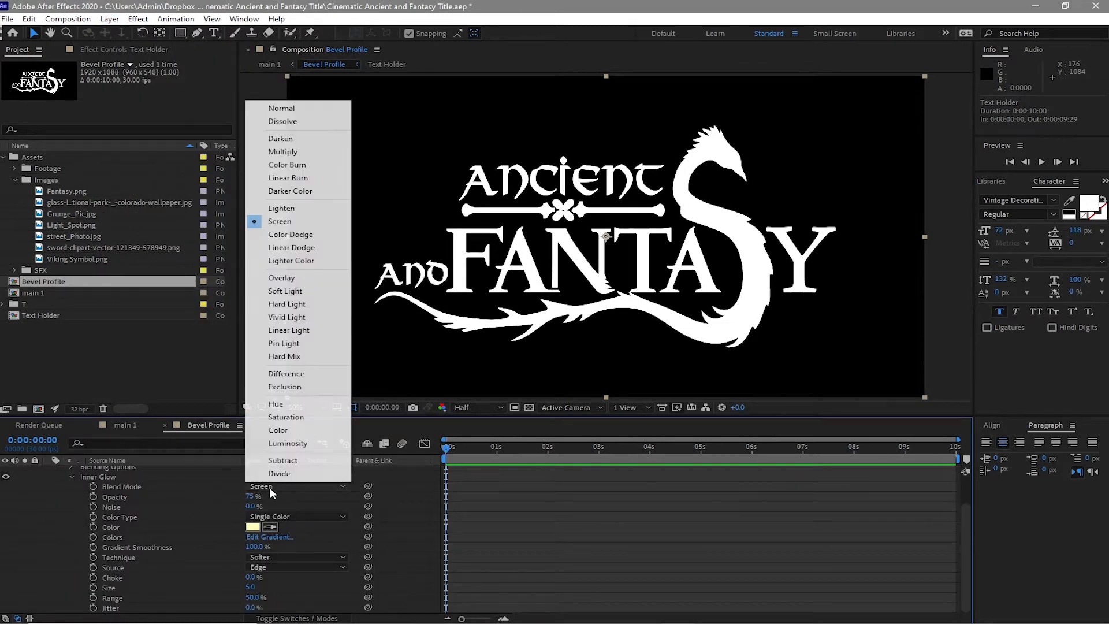
left_click(268, 108)
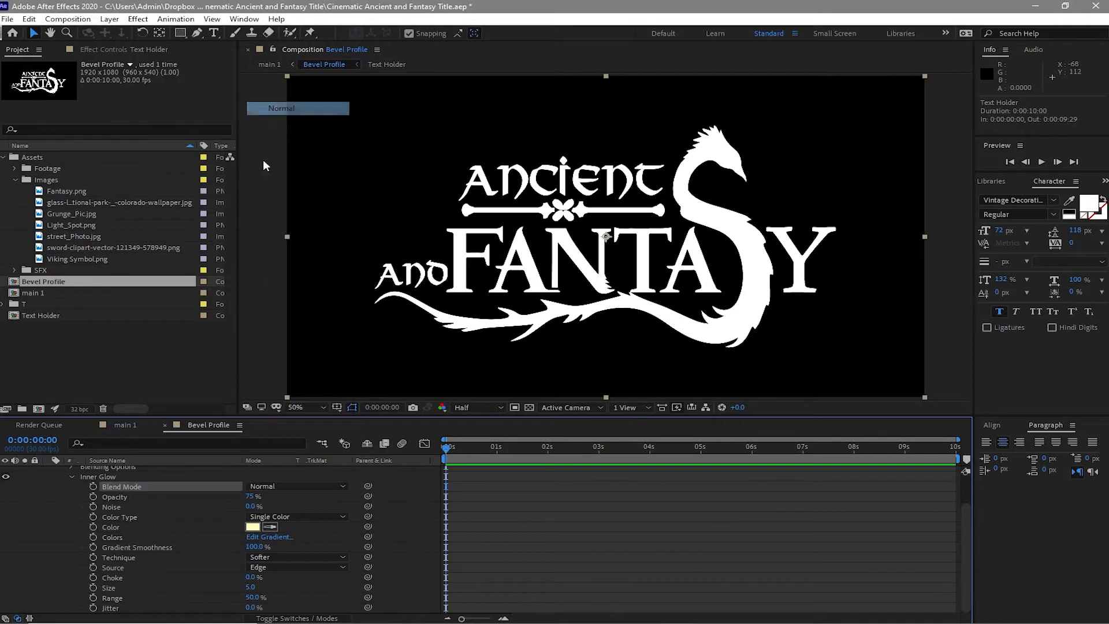
left_click(253, 528)
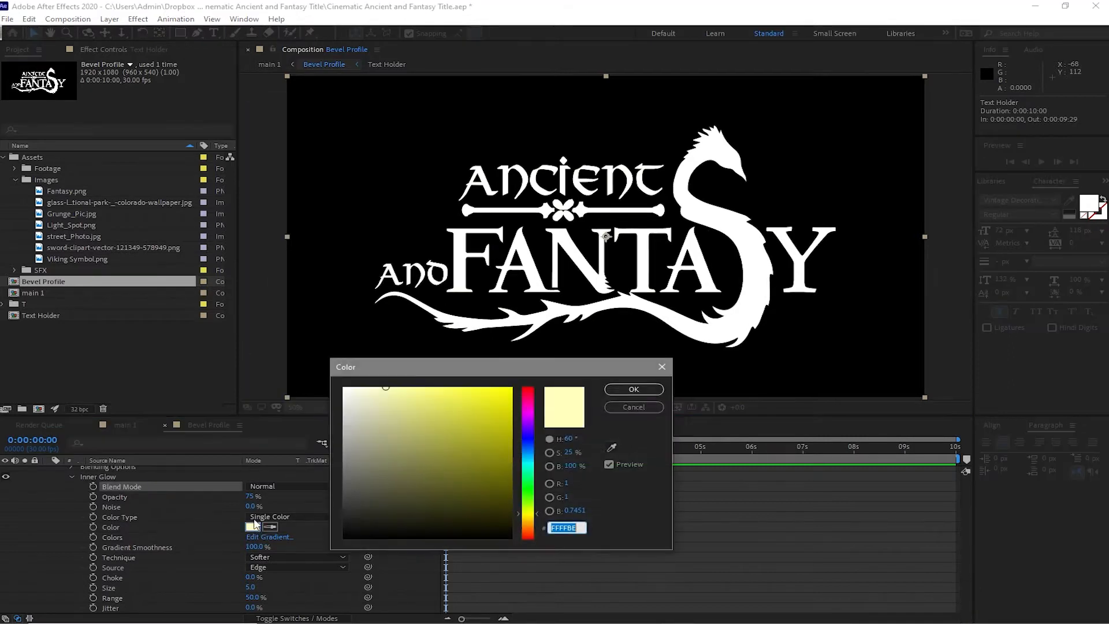
left_click_drag(370, 502, 340, 543)
left_click(651, 389)
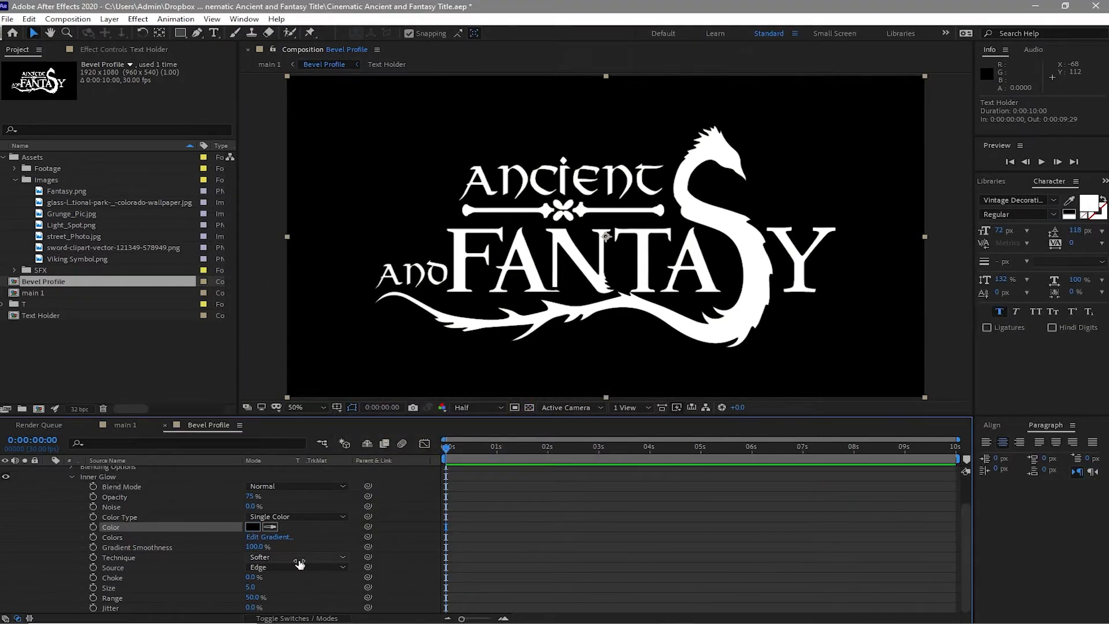
Step: Set the Inner Glow's technique to Precise and its size to 30
left_click(299, 560)
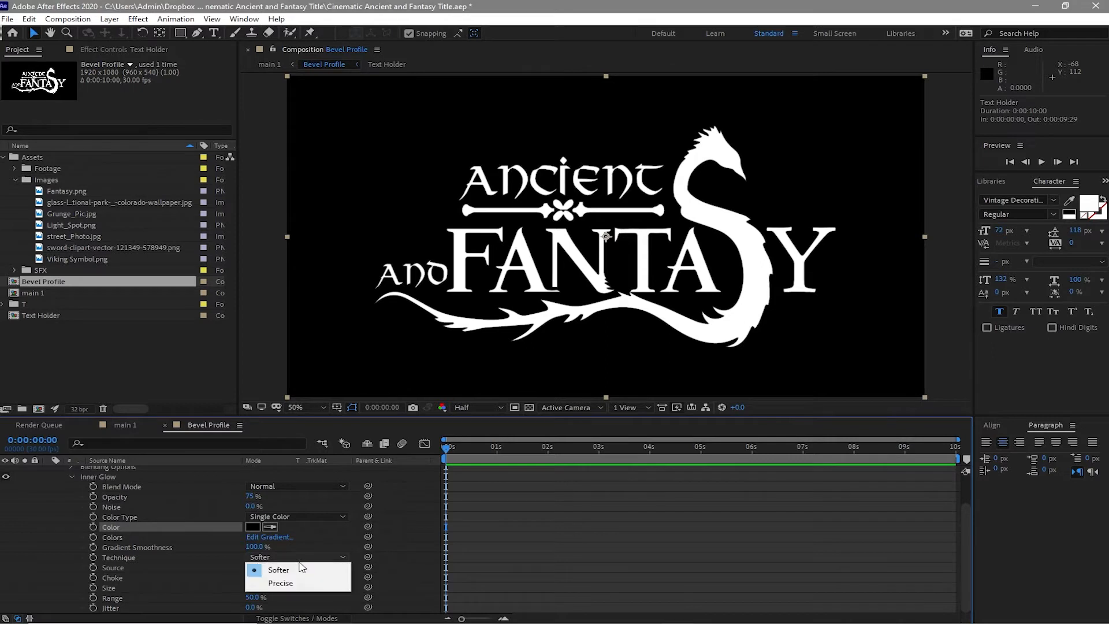
left_click(301, 584)
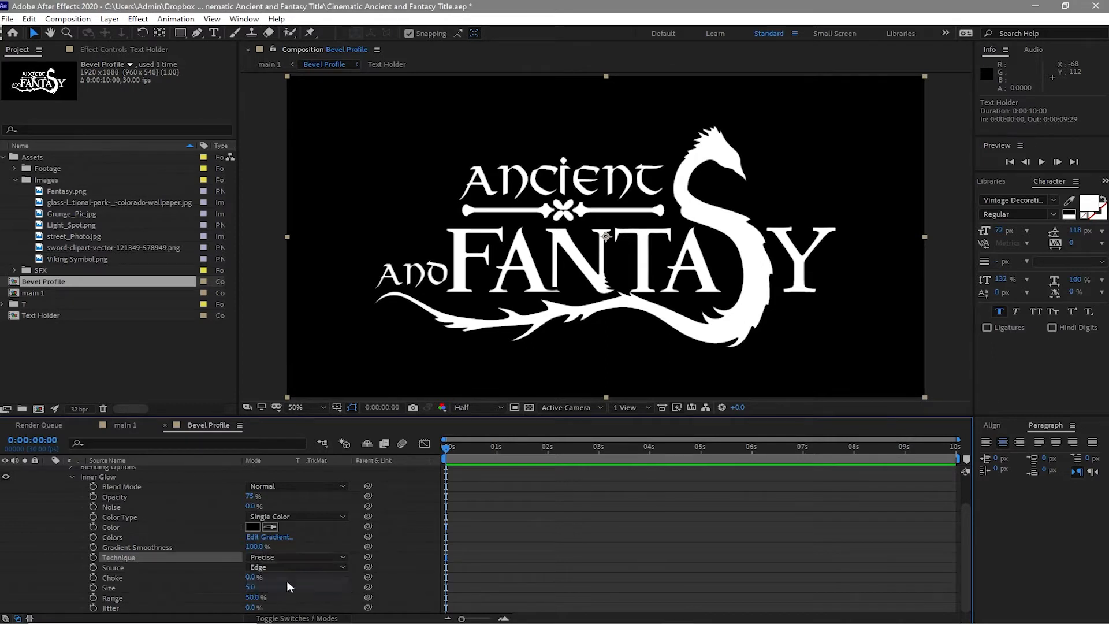
left_click(251, 588)
type("30")
key("Return")
scroll(541, 277, "up", 2)
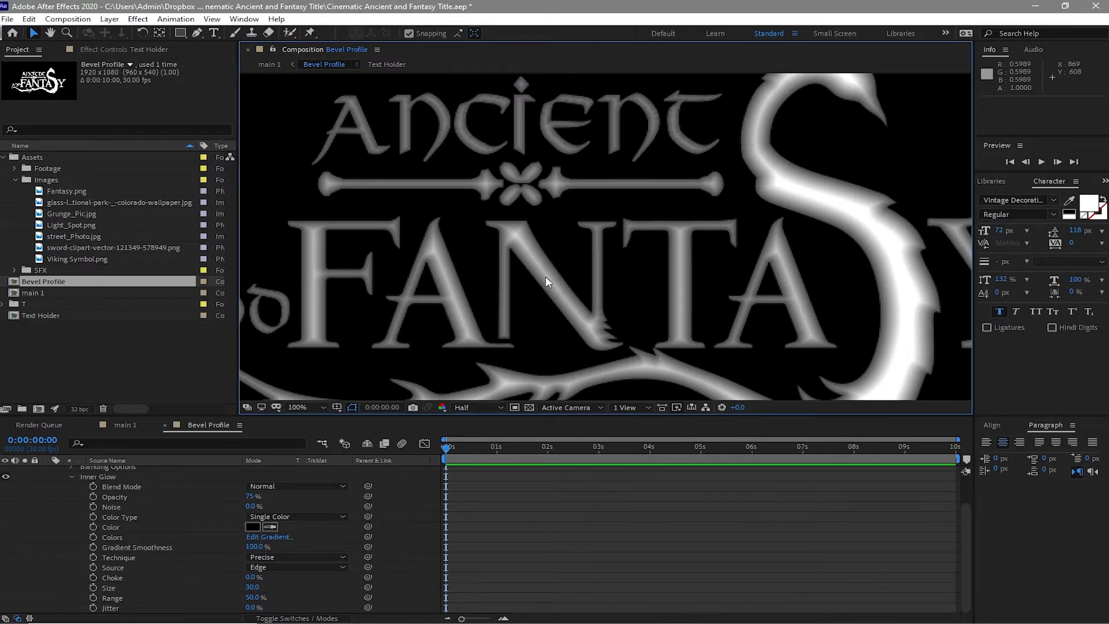
Step: Try the Softer technique on the Inner Glow for comparison and return it to Precise
left_click(306, 557)
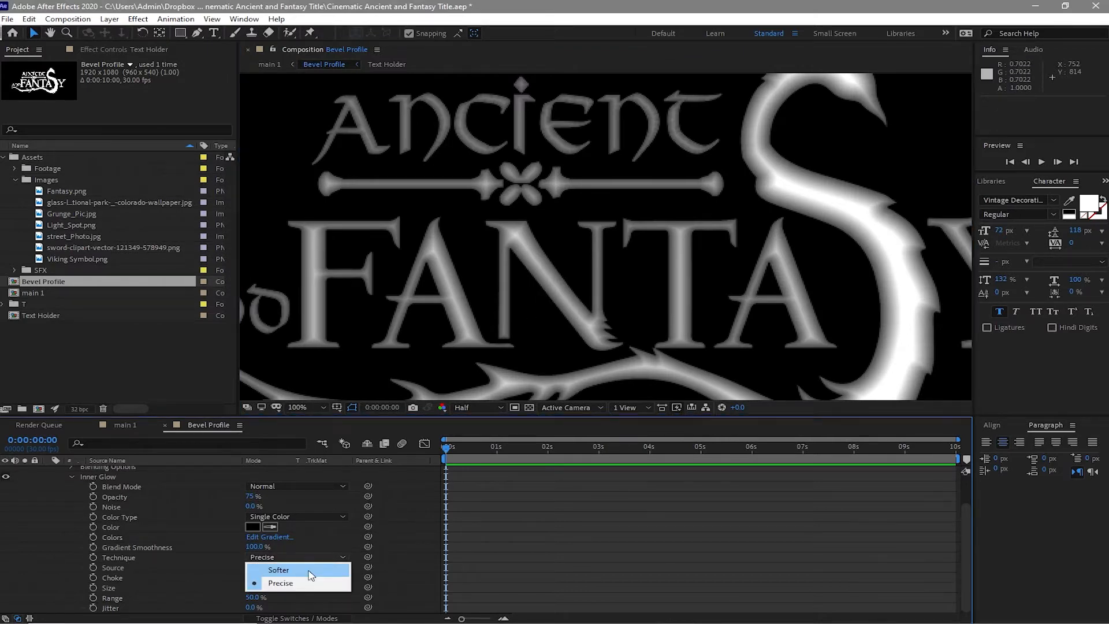
left_click(311, 571)
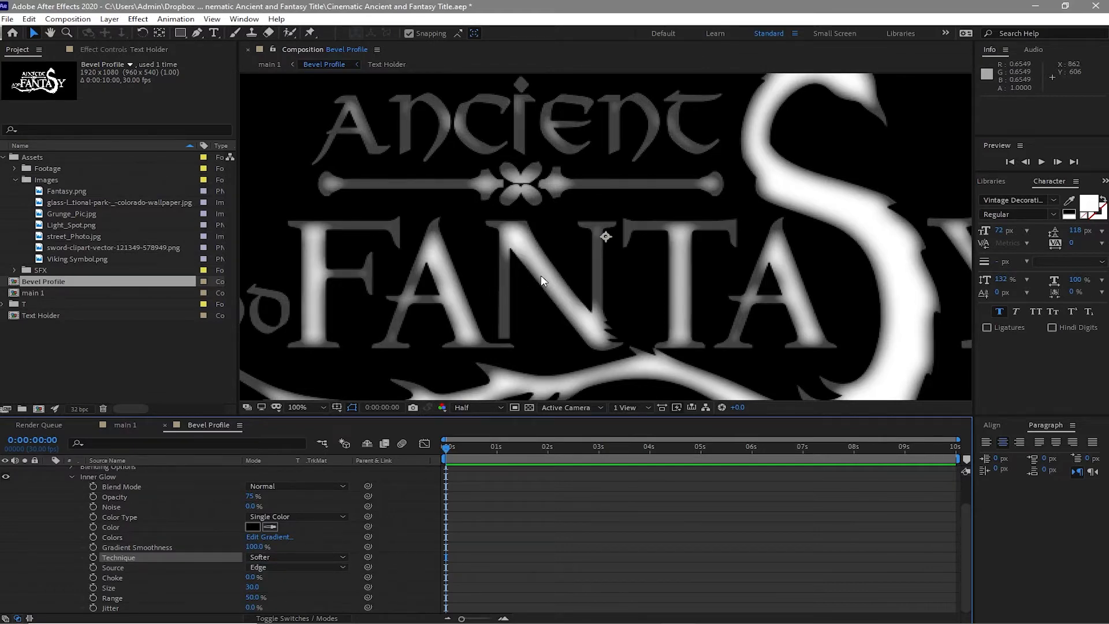
left_click(303, 557)
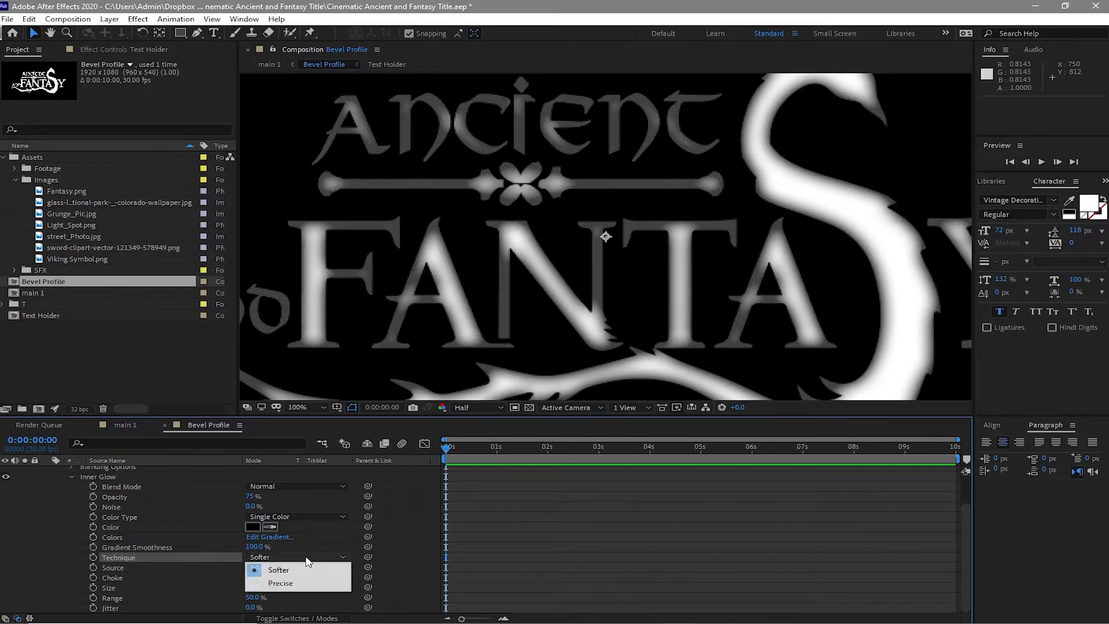
left_click(300, 587)
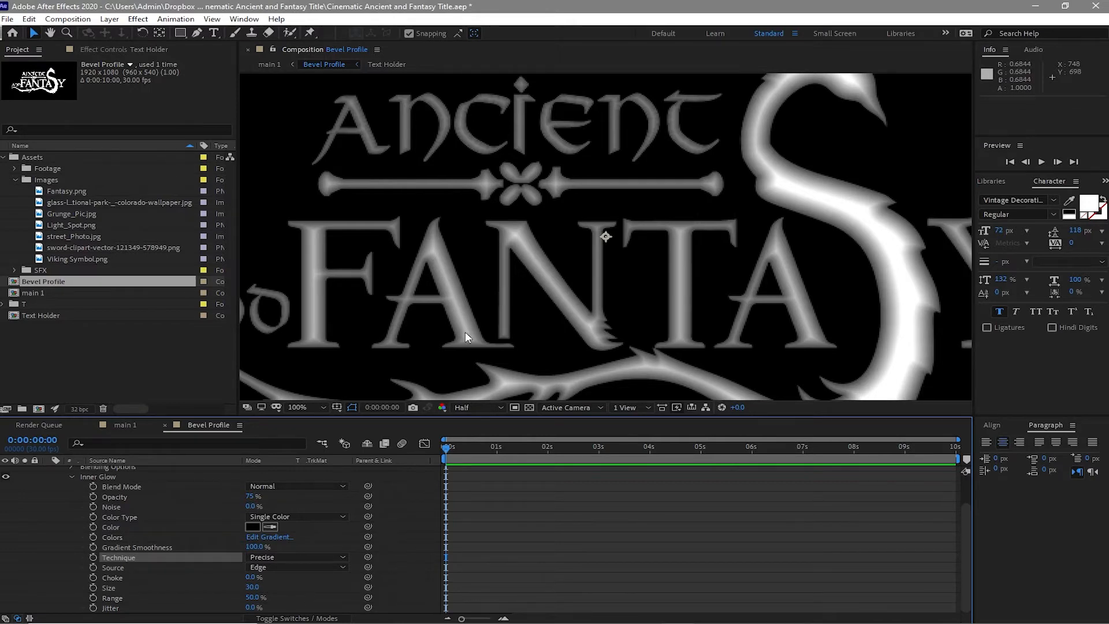
Step: Collapse the Text Holder layer's properties and add an adjustment layer above it in Bevel Profile
left_click(72, 477)
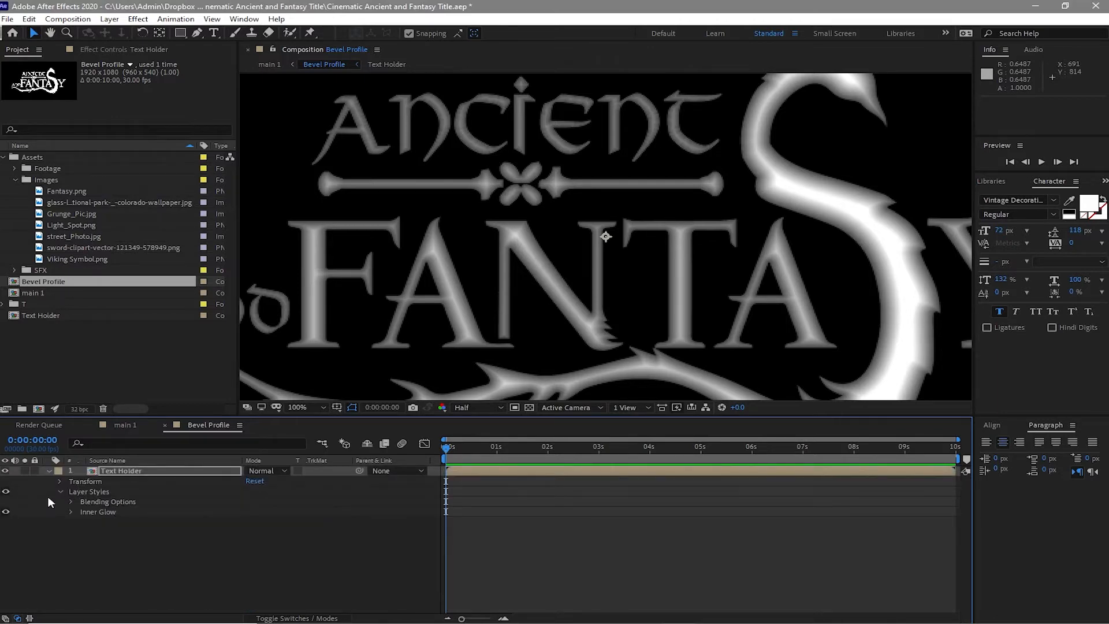
left_click(61, 491)
left_click(52, 470)
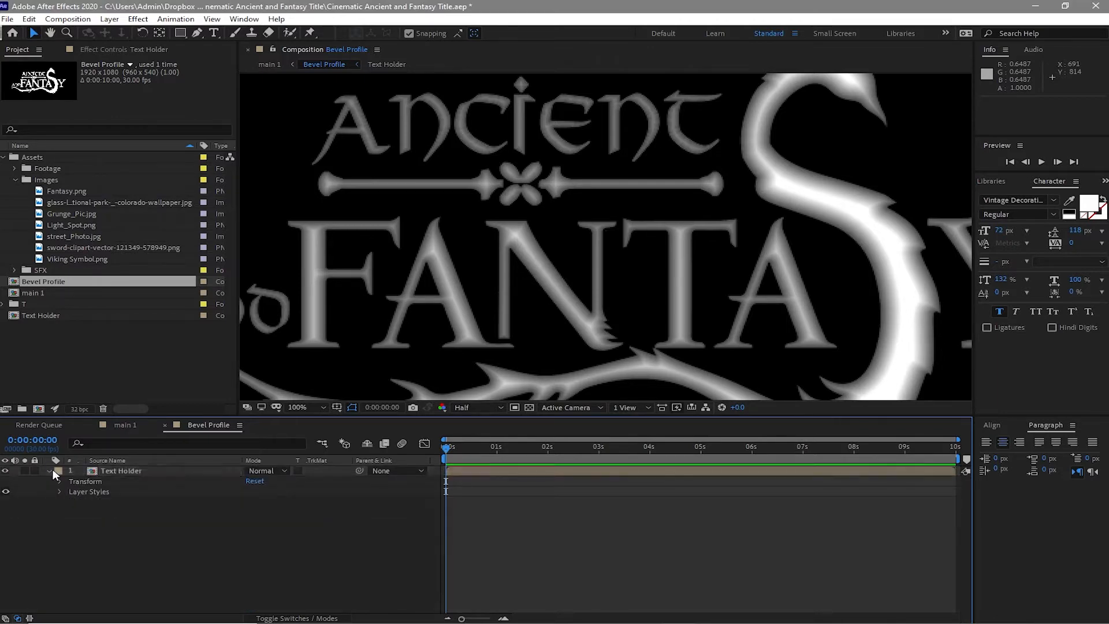
left_click(110, 19)
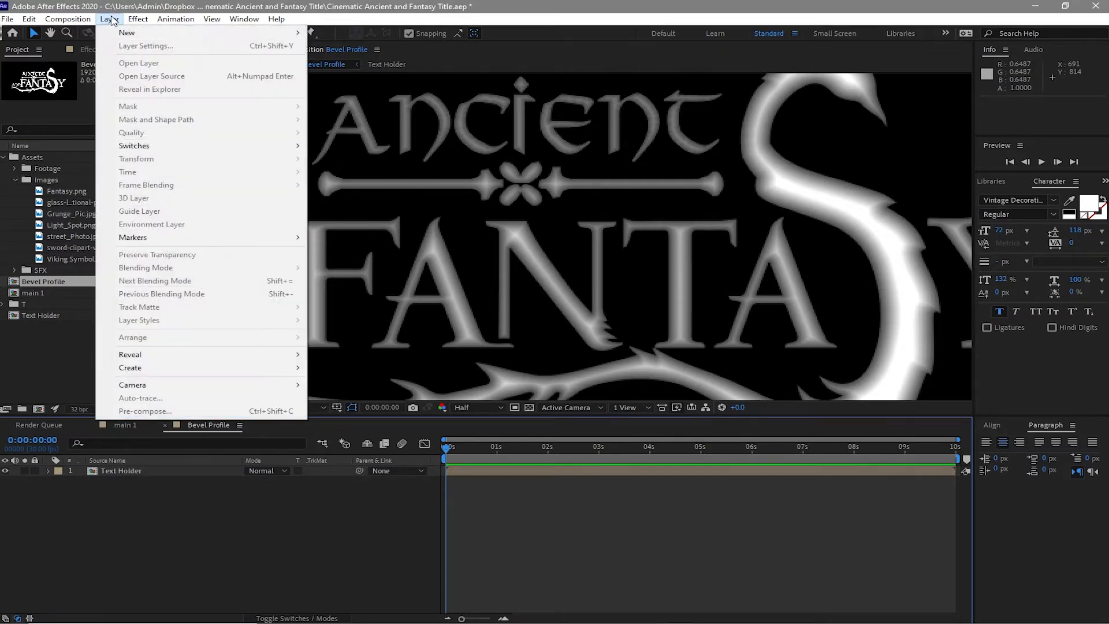
mouse_move(138, 33)
left_click(357, 112)
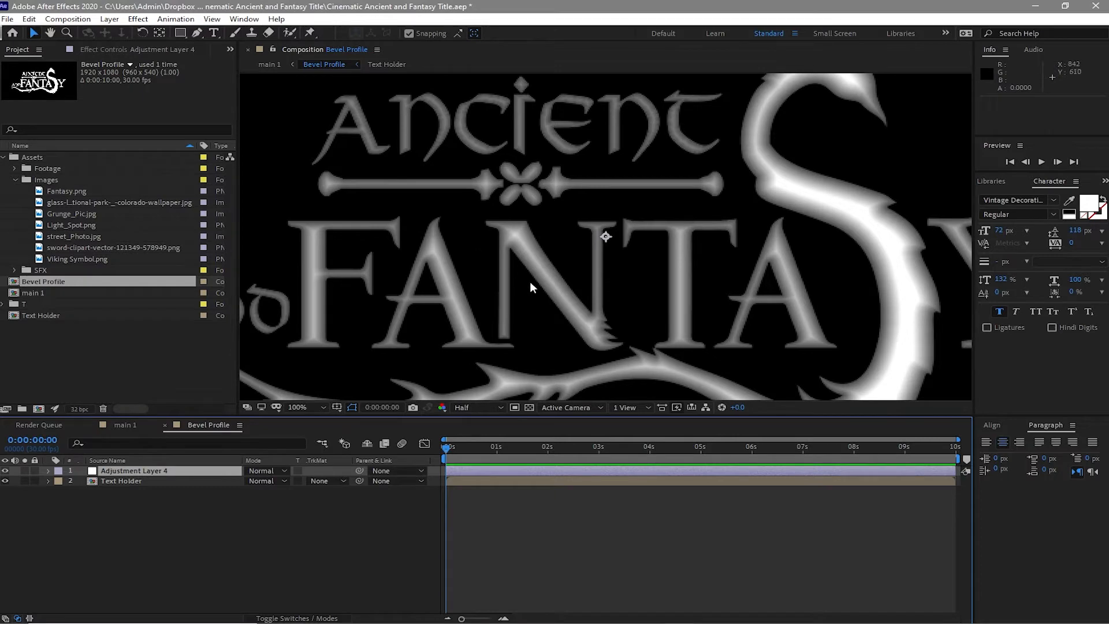
Step: Check the title's background against the transparency grid and switch the grid off again
left_click(528, 408)
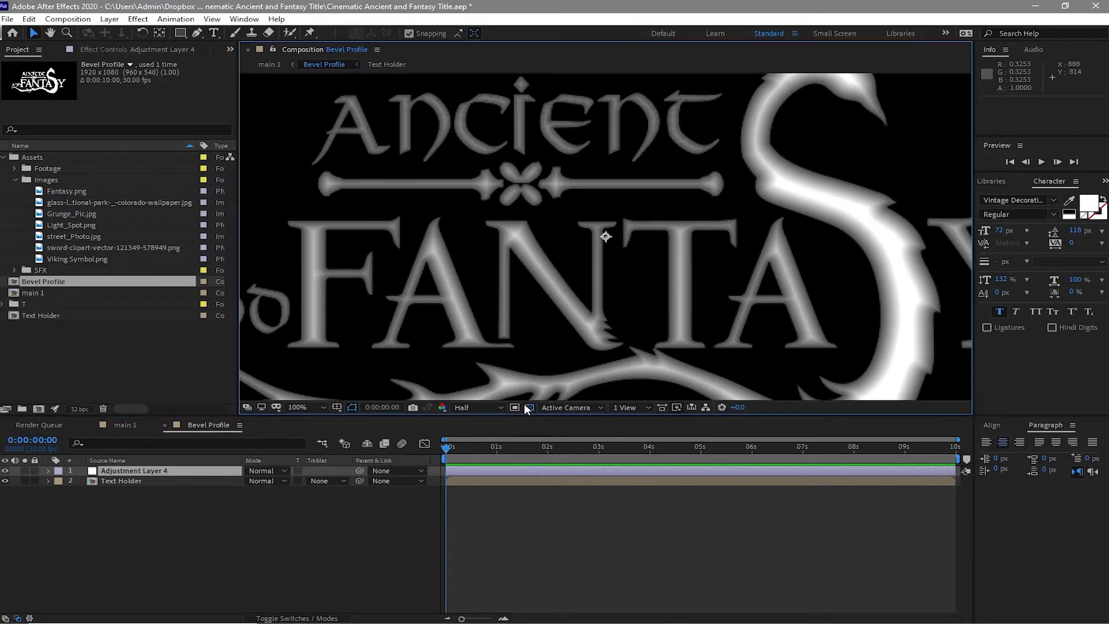
scroll(512, 332, "down", 1)
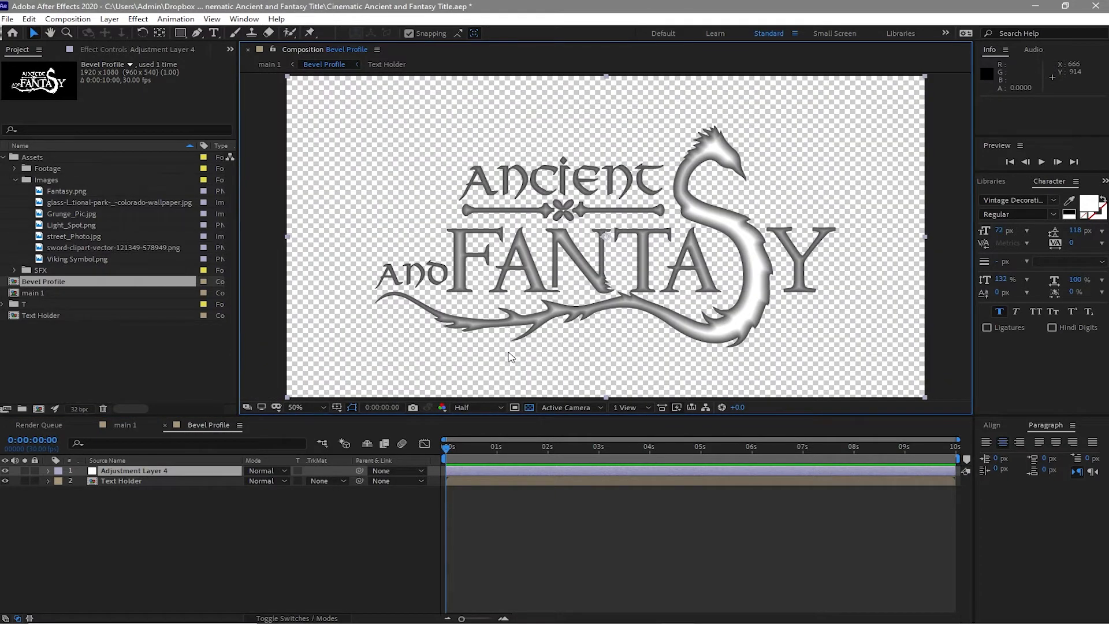
left_click(529, 408)
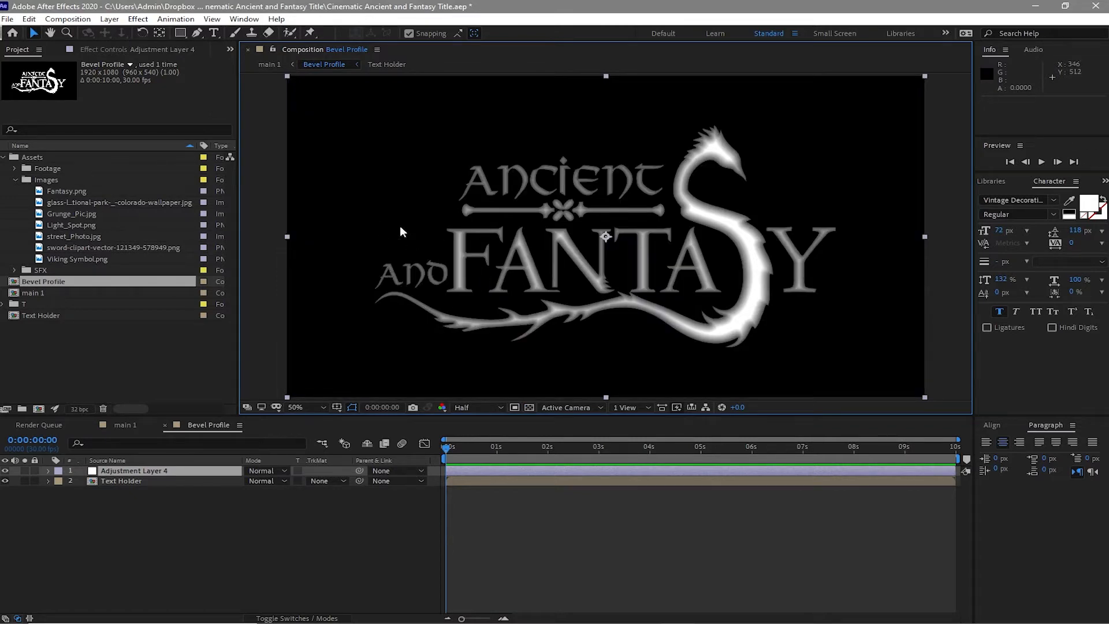
Step: Apply the Solid Composite effect to the adjustment layer and set its color to black
left_click(136, 19)
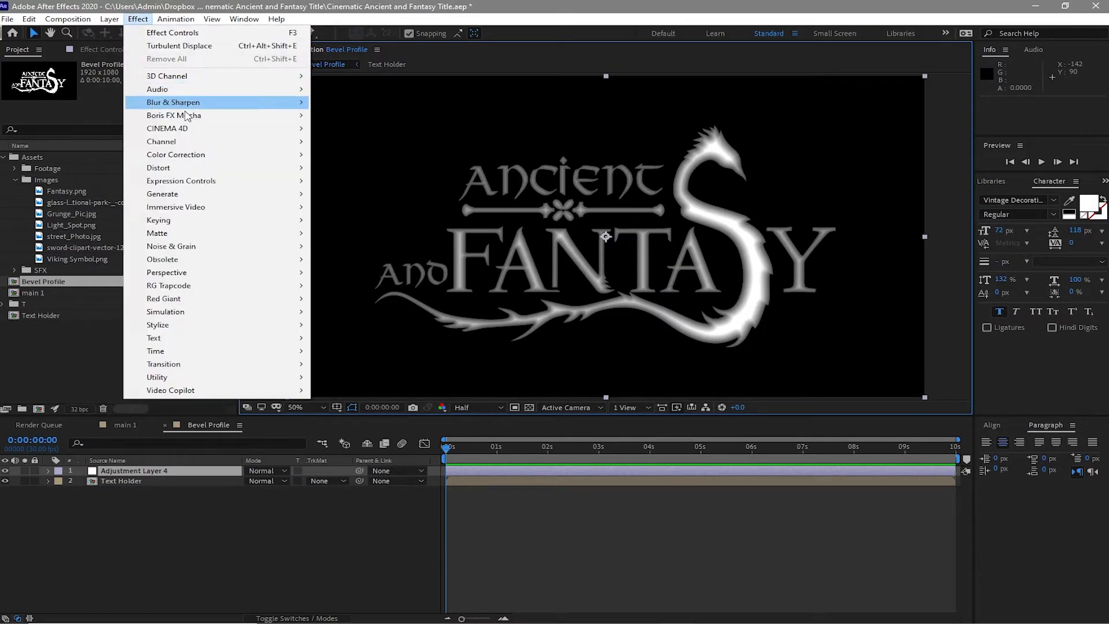
mouse_move(198, 141)
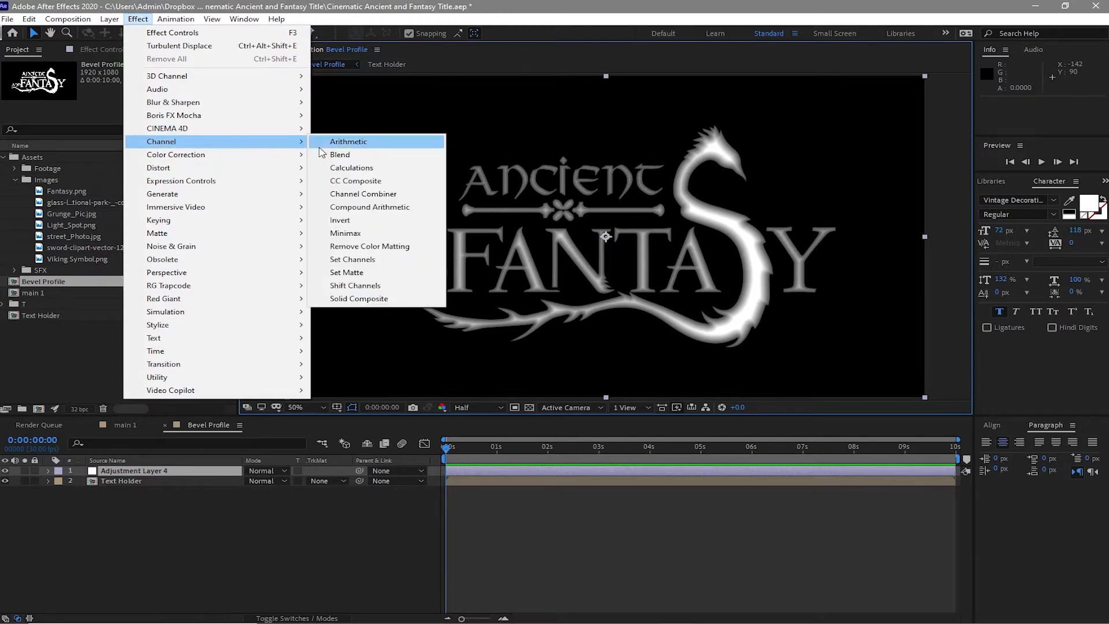
left_click(390, 299)
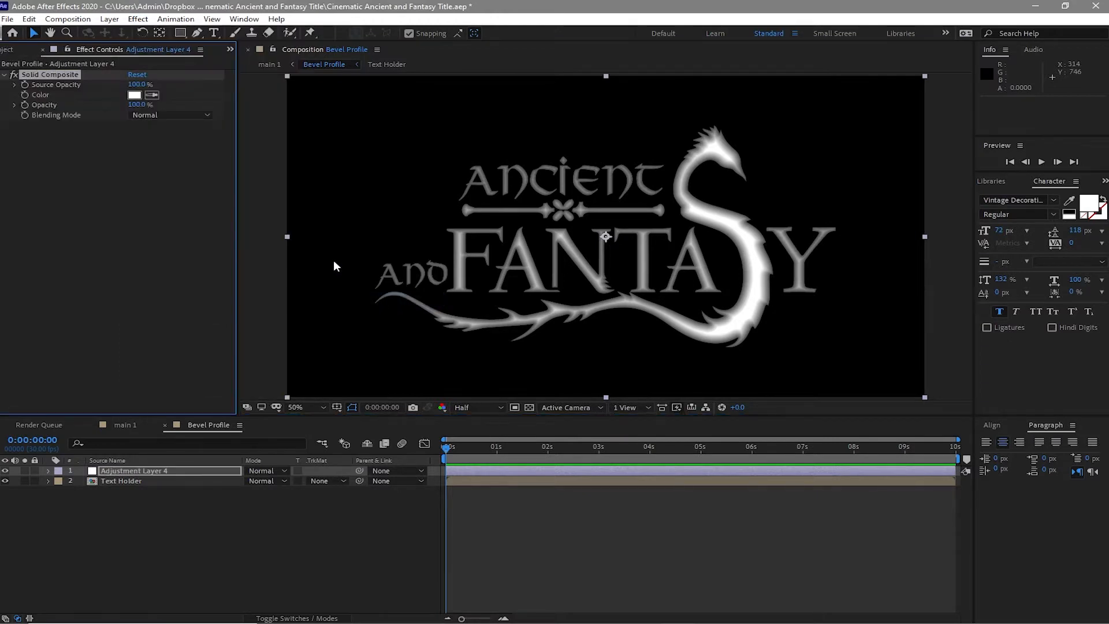
left_click(135, 94)
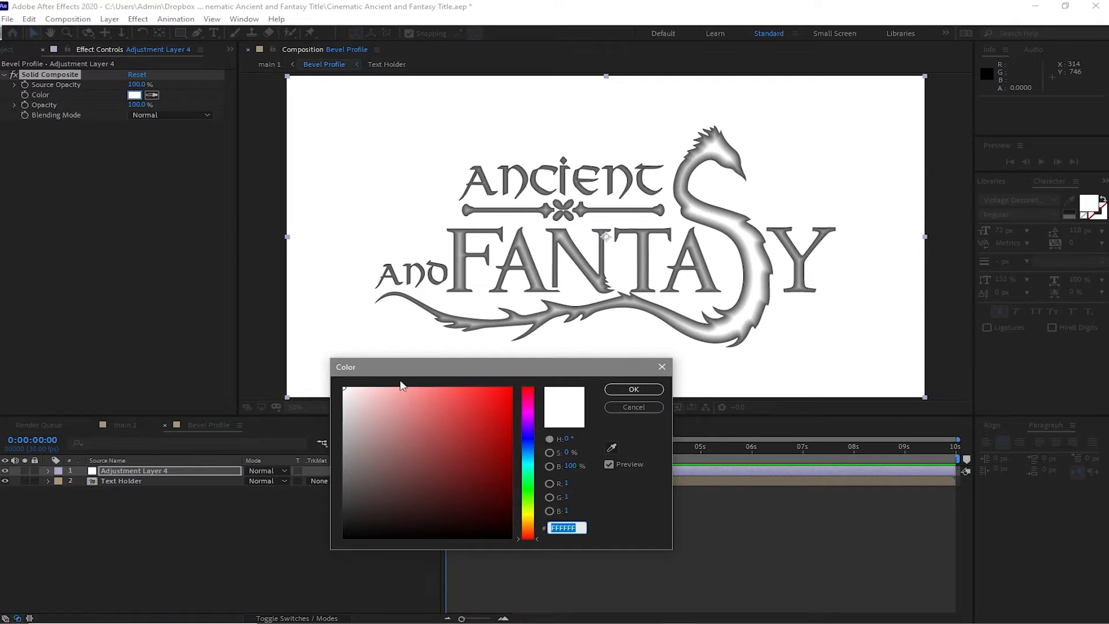
left_click_drag(460, 433, 317, 573)
key("Return")
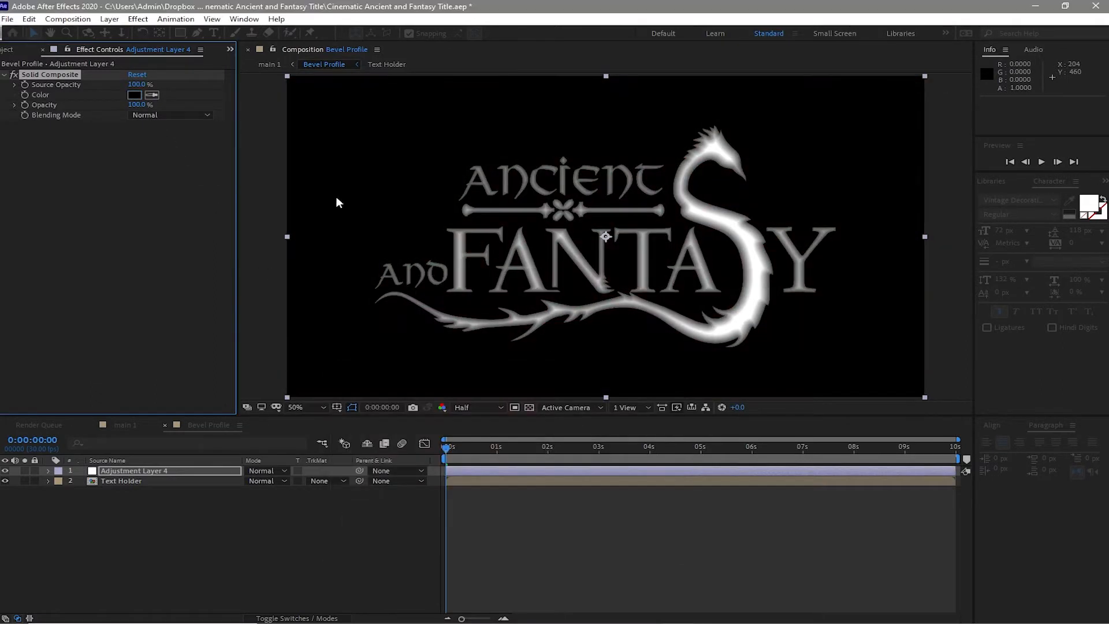
Step: Add Fast Box Blur to the adjustment layer with blur radius 1, iterations 1 and Repeat Edge Pixels enabled
left_click(138, 19)
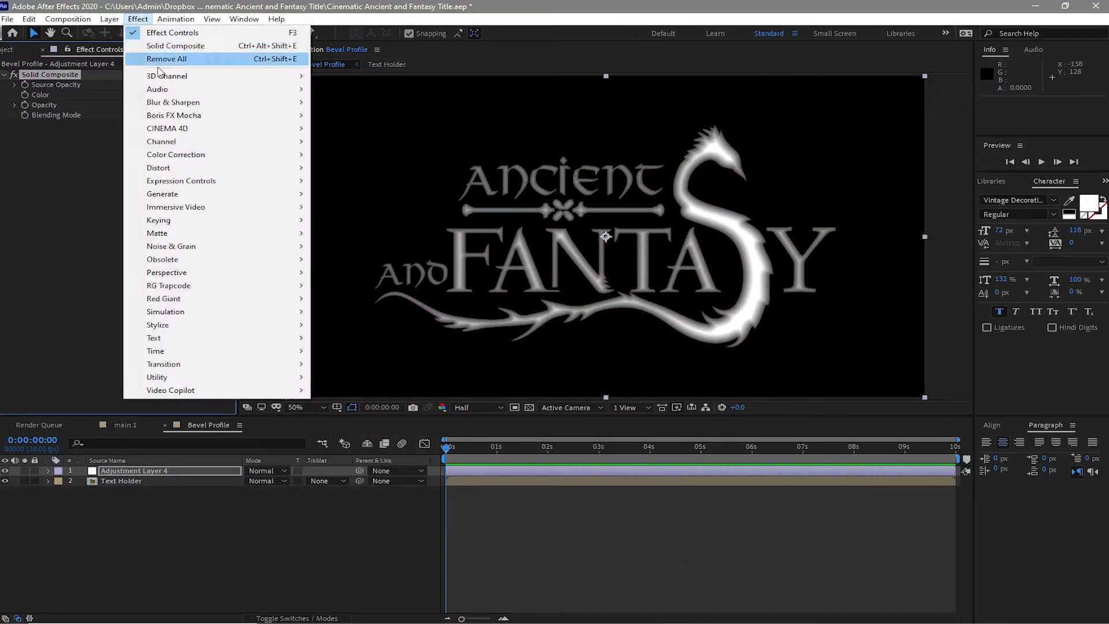
mouse_move(169, 106)
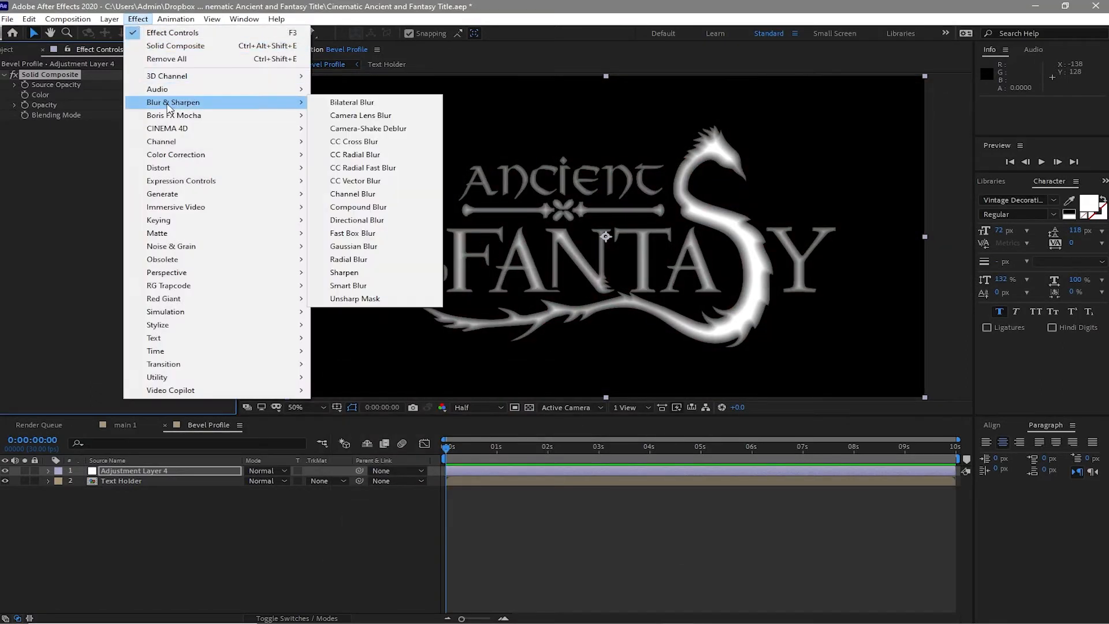
left_click(362, 233)
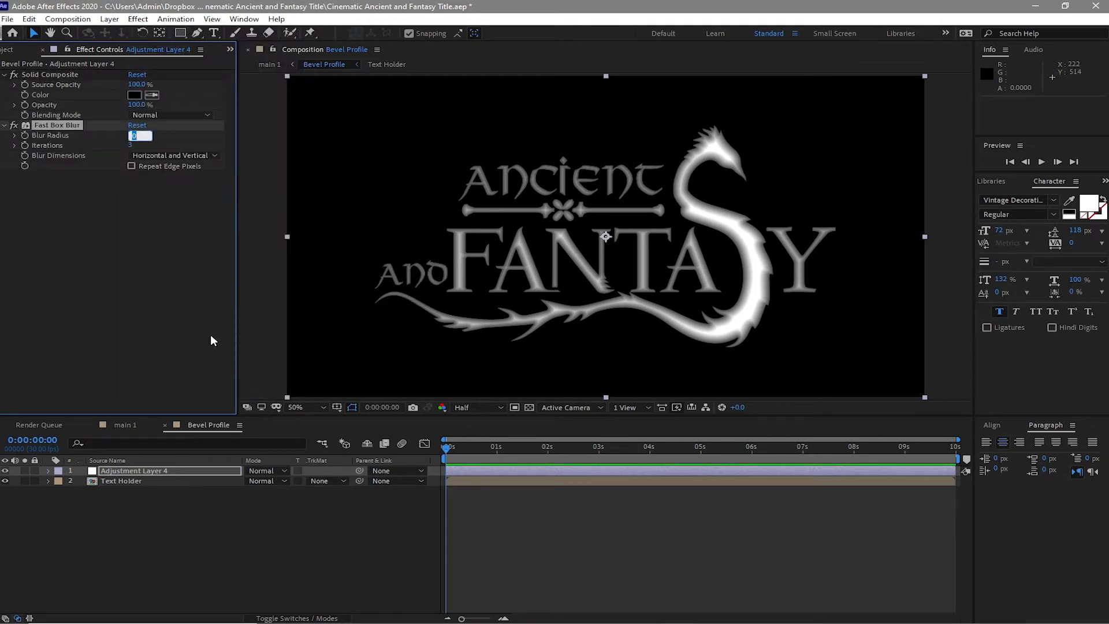
type("1")
left_click(132, 145)
type("1")
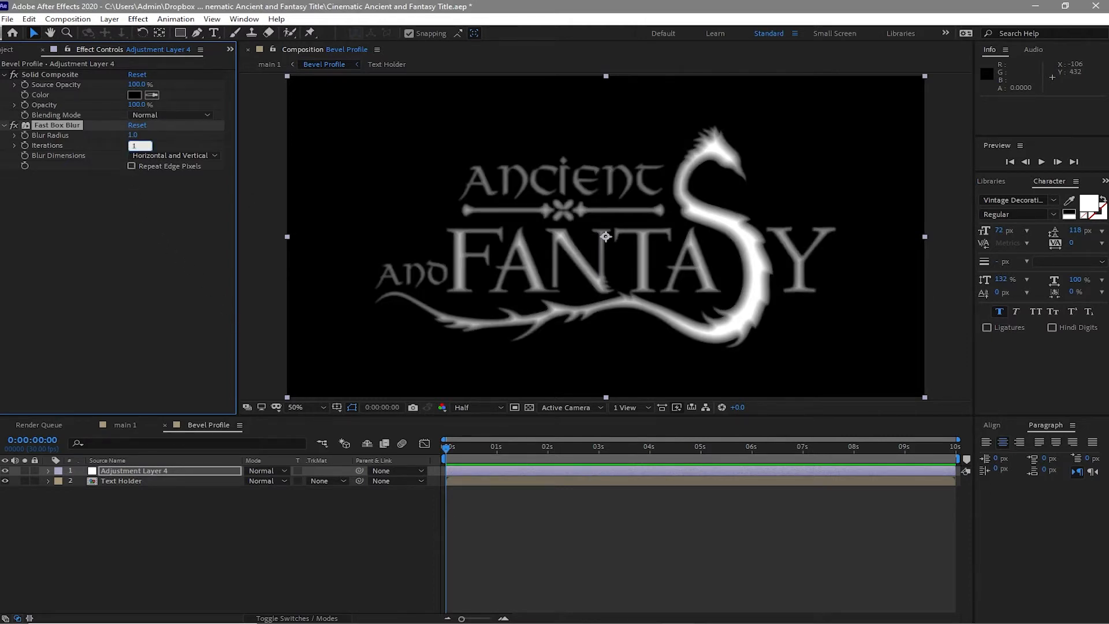
left_click(130, 166)
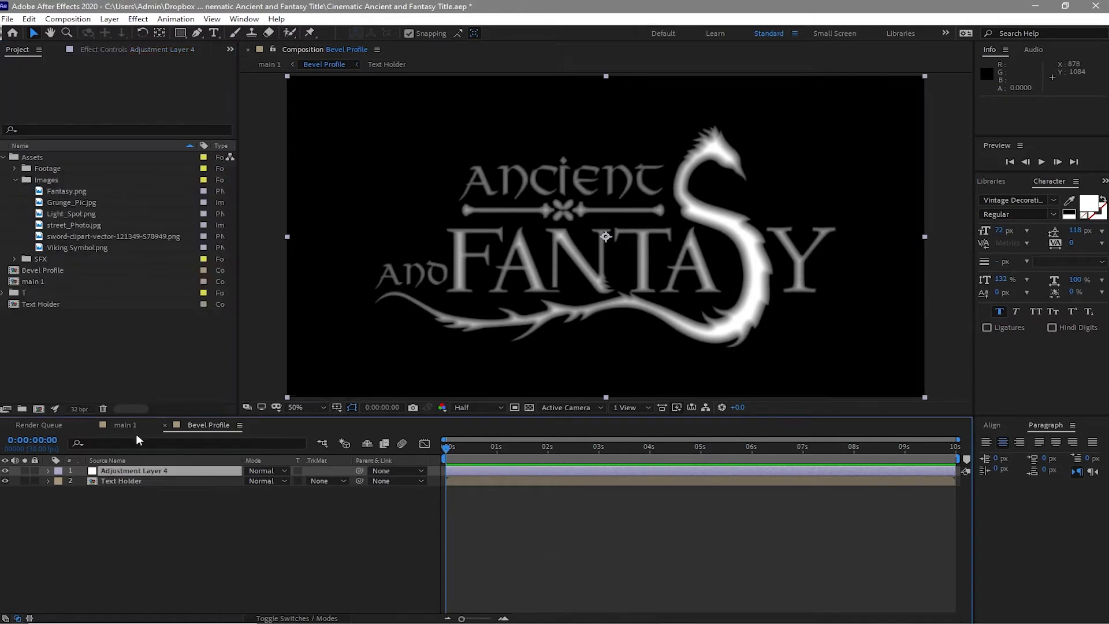
Step: Return to the main 1 composition and add street_Photo.jpg as the top layer above Bevel Profile
left_click(119, 425)
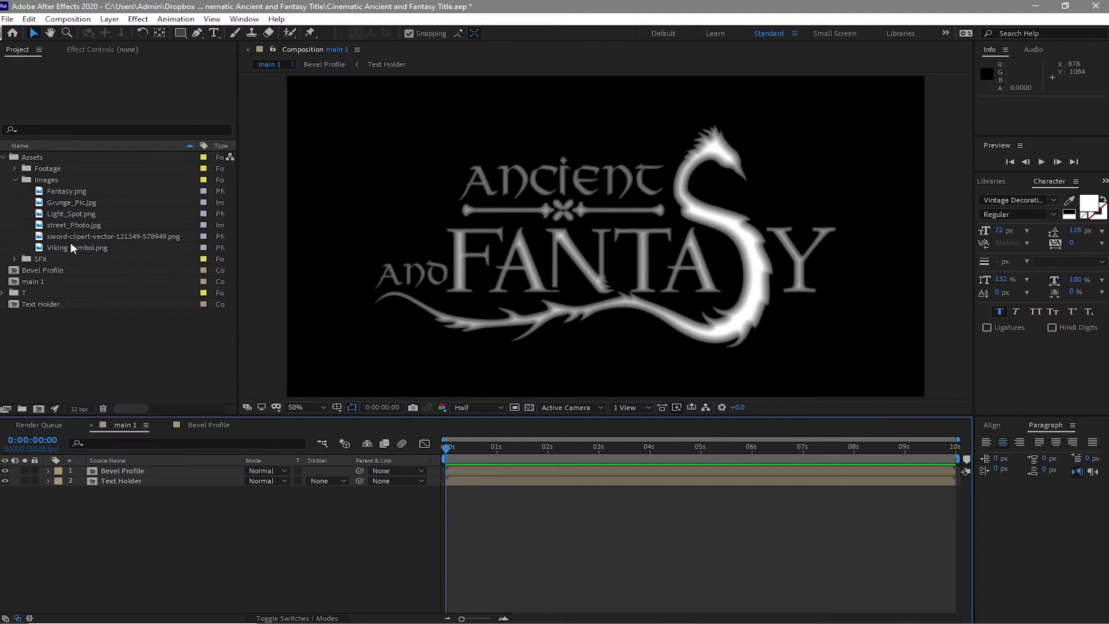
left_click_drag(61, 224, 103, 466)
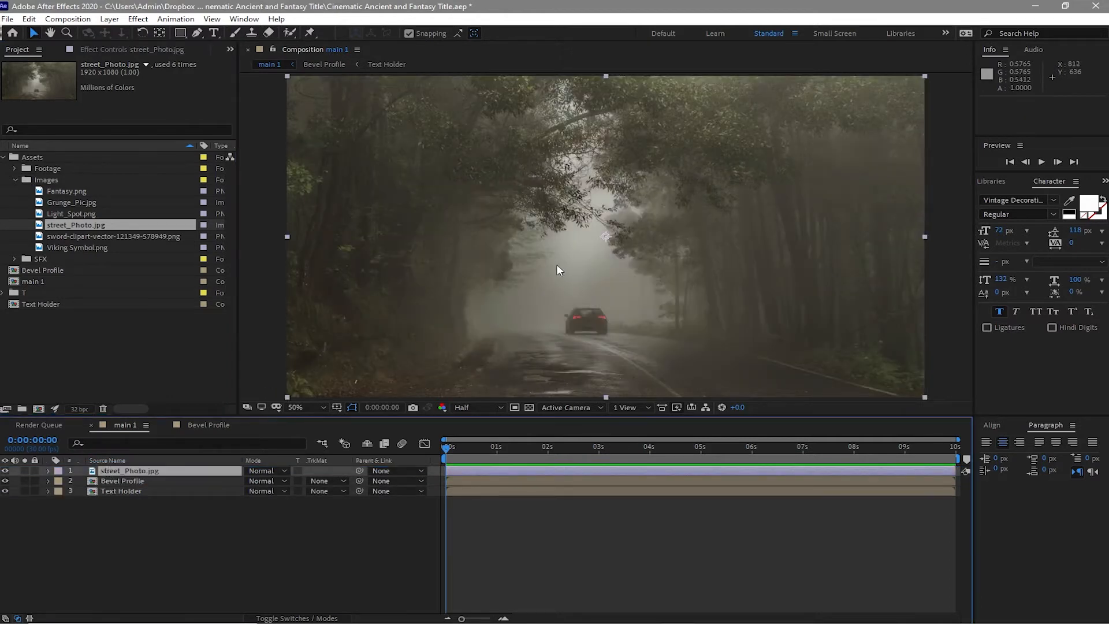
key("comma")
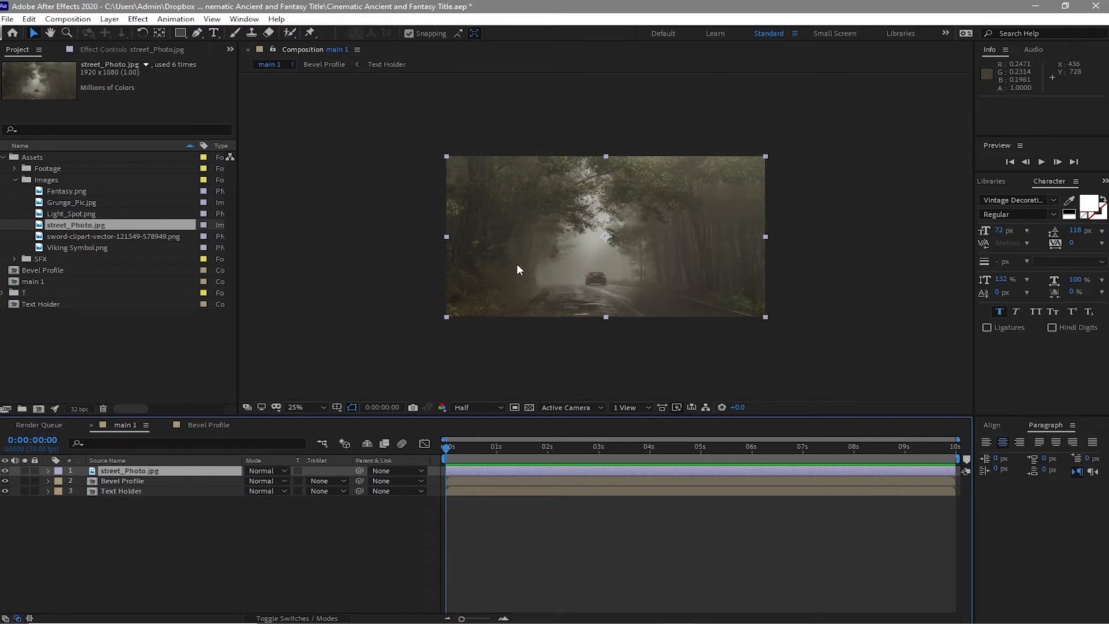
Step: Pre-compose the street_Photo.jpg layer as "environment", moving all attributes into the new composition
right_click(166, 472)
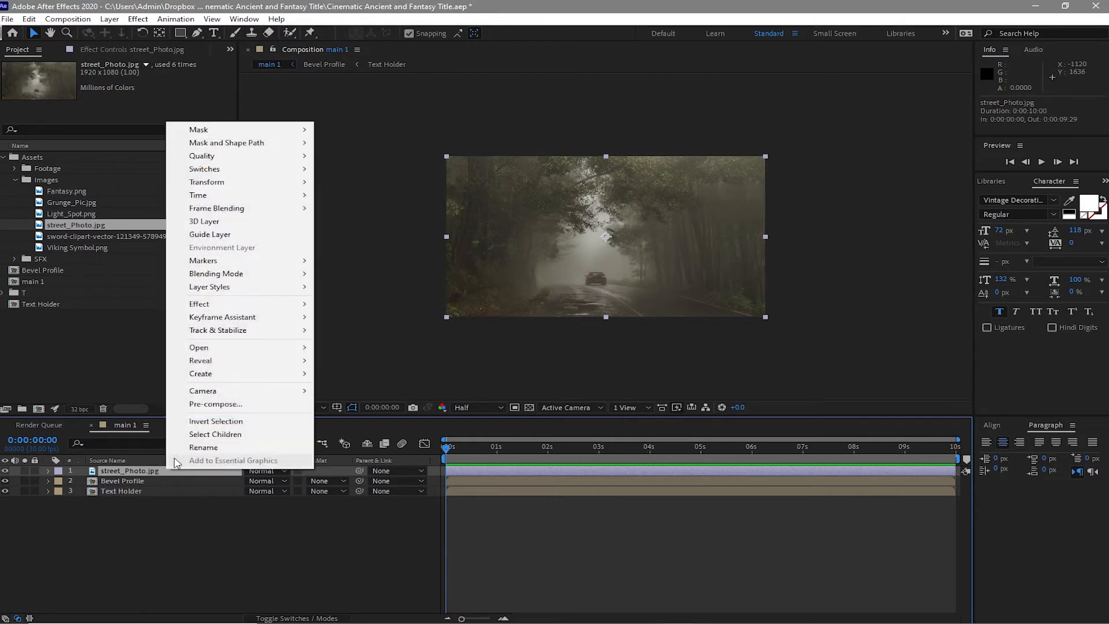
left_click(214, 405)
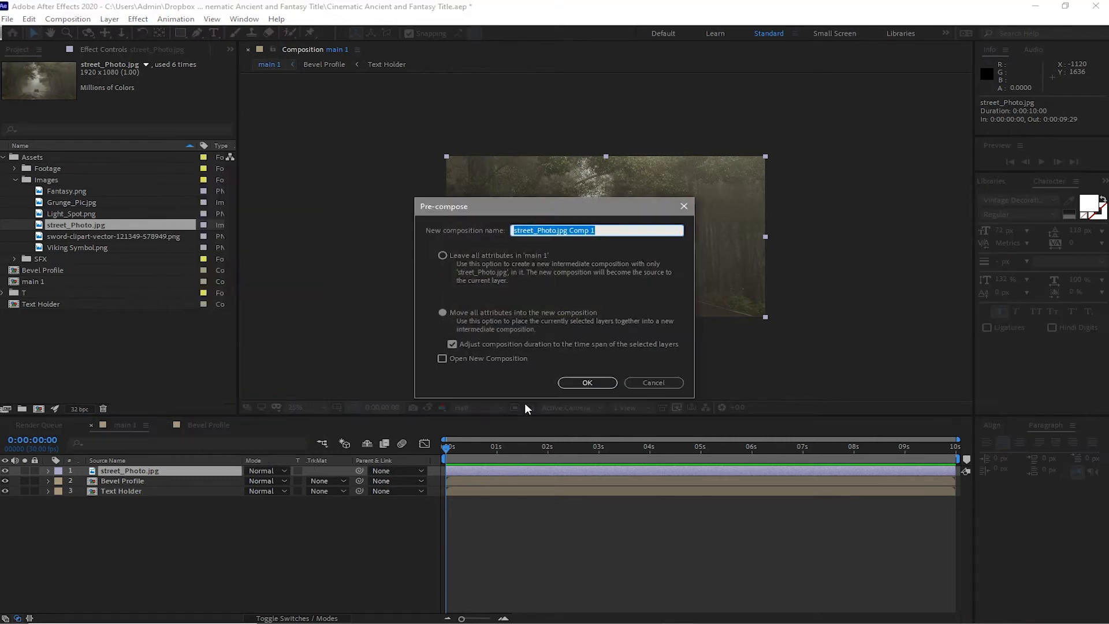
type("environment")
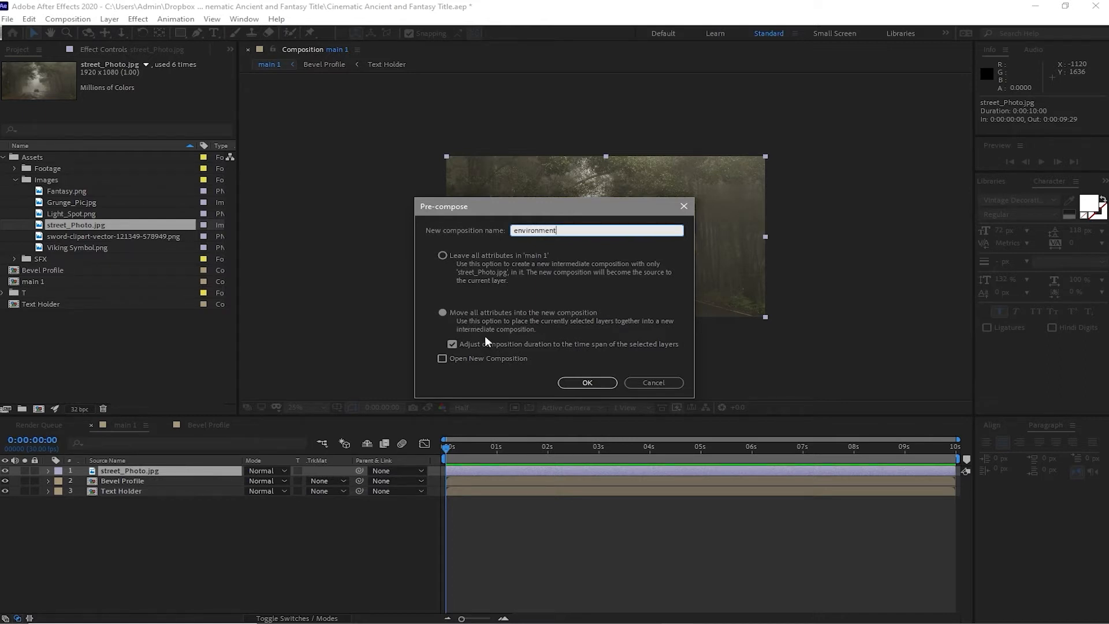
left_click(440, 313)
left_click(562, 383)
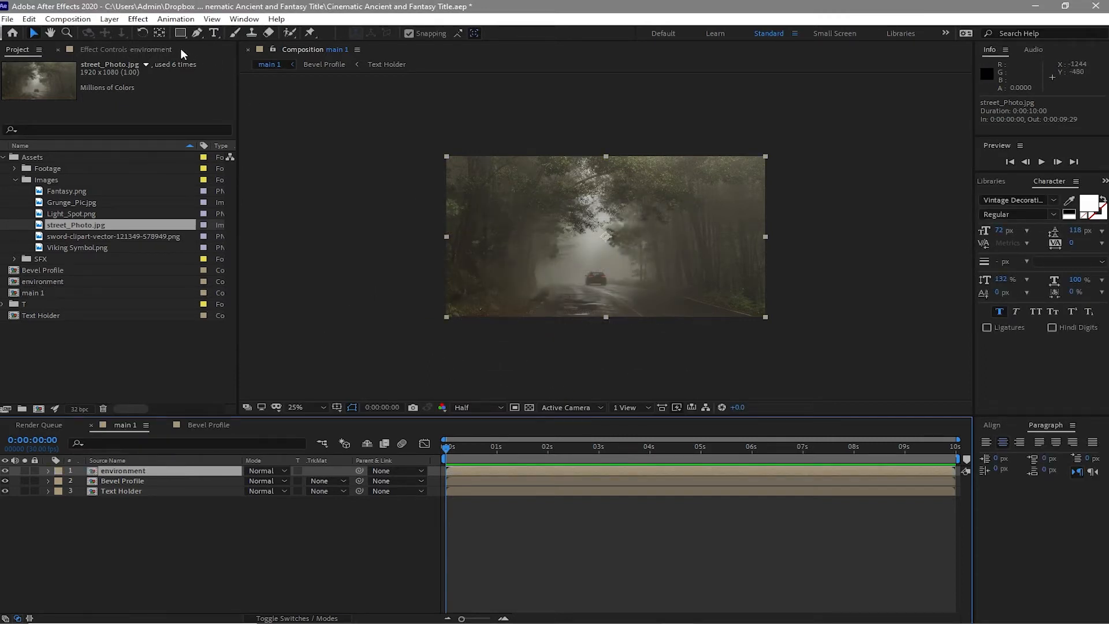
Step: Apply the CC Glass effect to the environment layer and use Bevel Profile as its bump map
left_click(141, 19)
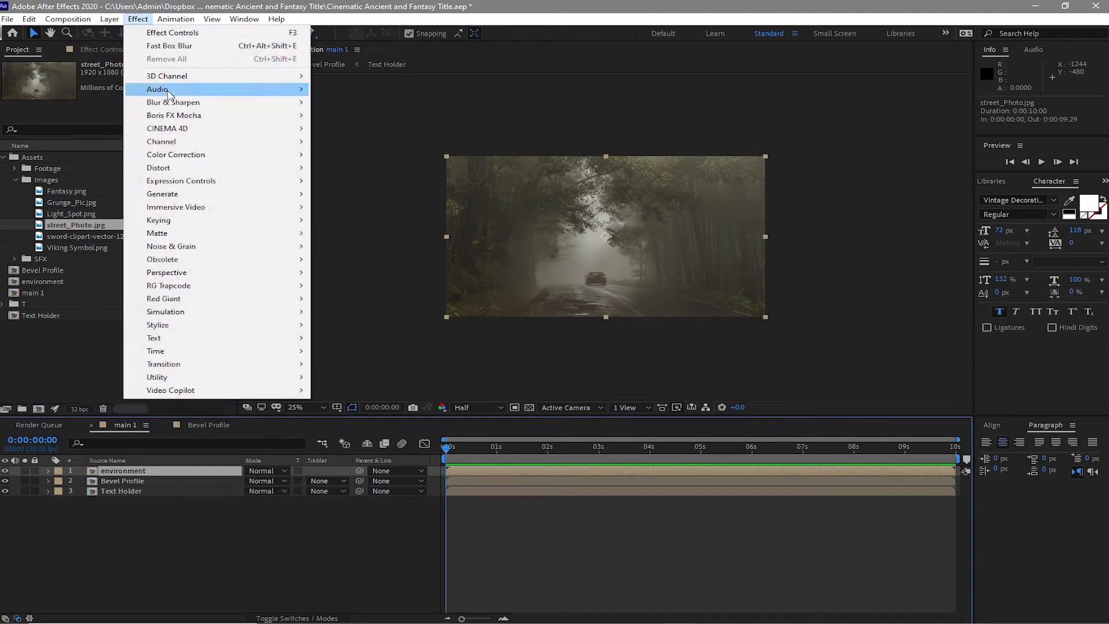
mouse_move(276, 315)
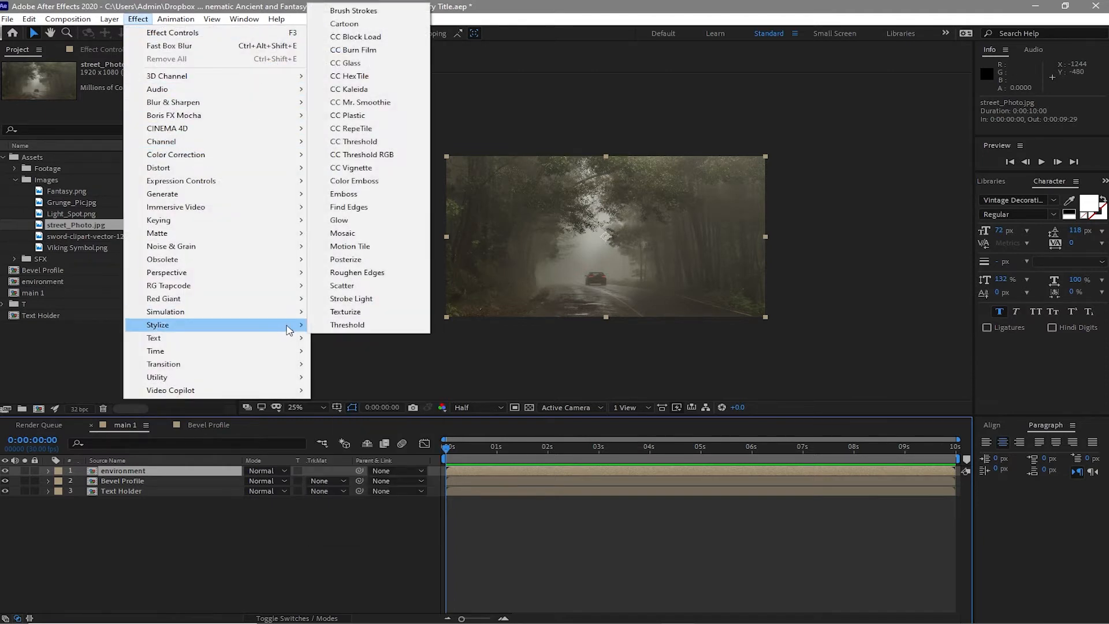
left_click(367, 64)
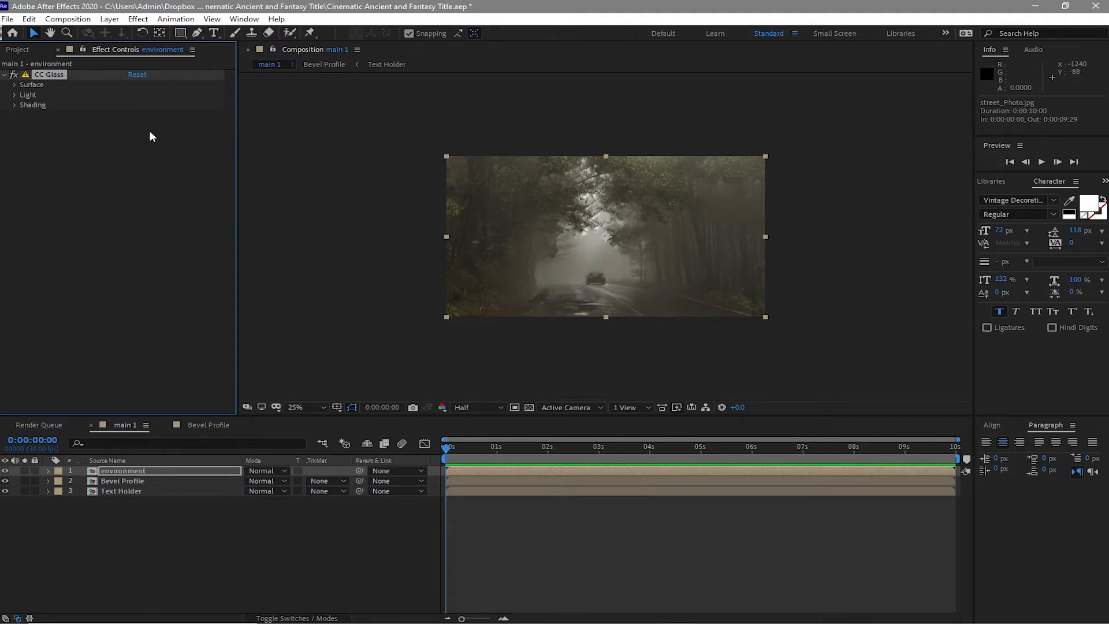
left_click(13, 85)
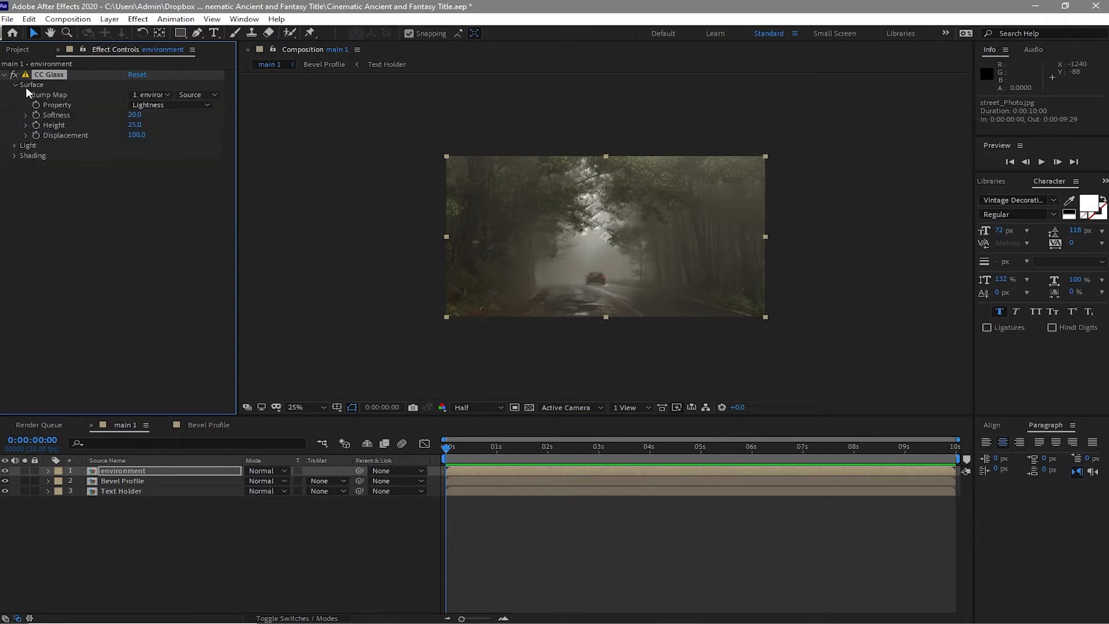
left_click(153, 98)
left_click(162, 137)
Step: Set the CC Glass surface height to 100 and its softness to 0
left_click(136, 125)
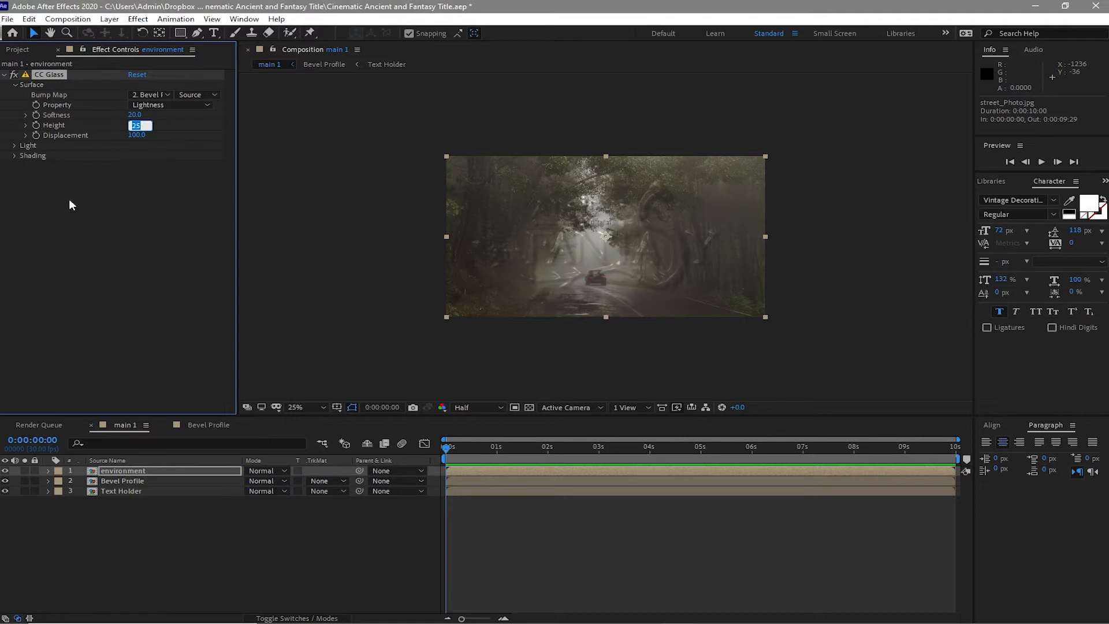
type("100")
key("Return")
left_click_drag(135, 115, 107, 120)
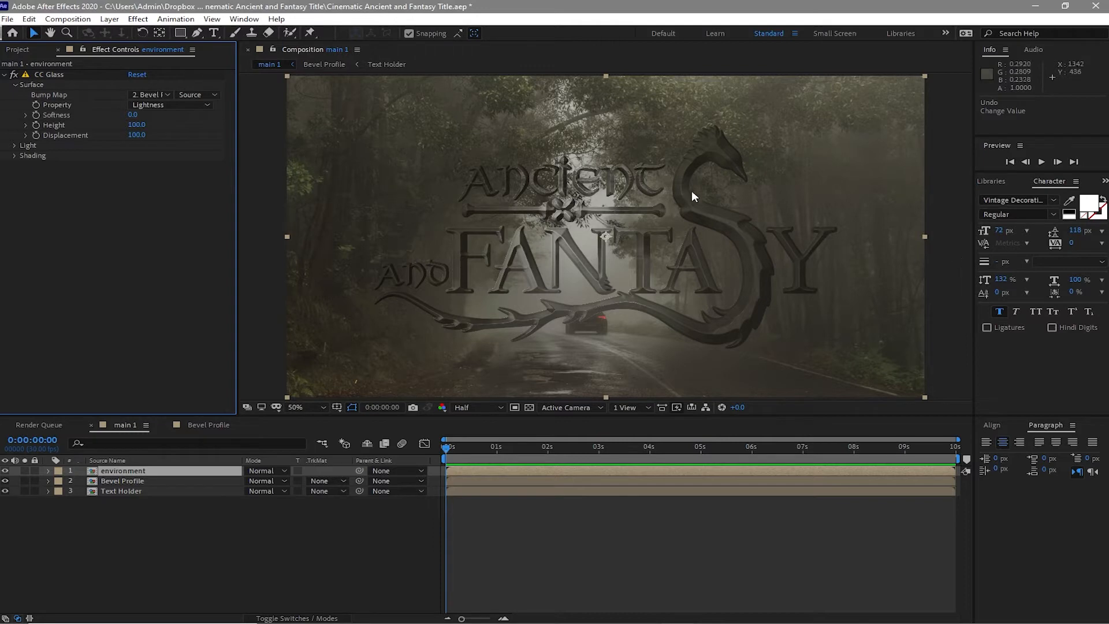
Step: Apply the Set Matte effect to the environment layer, taking the matte from the Text Holder layer
left_click(138, 20)
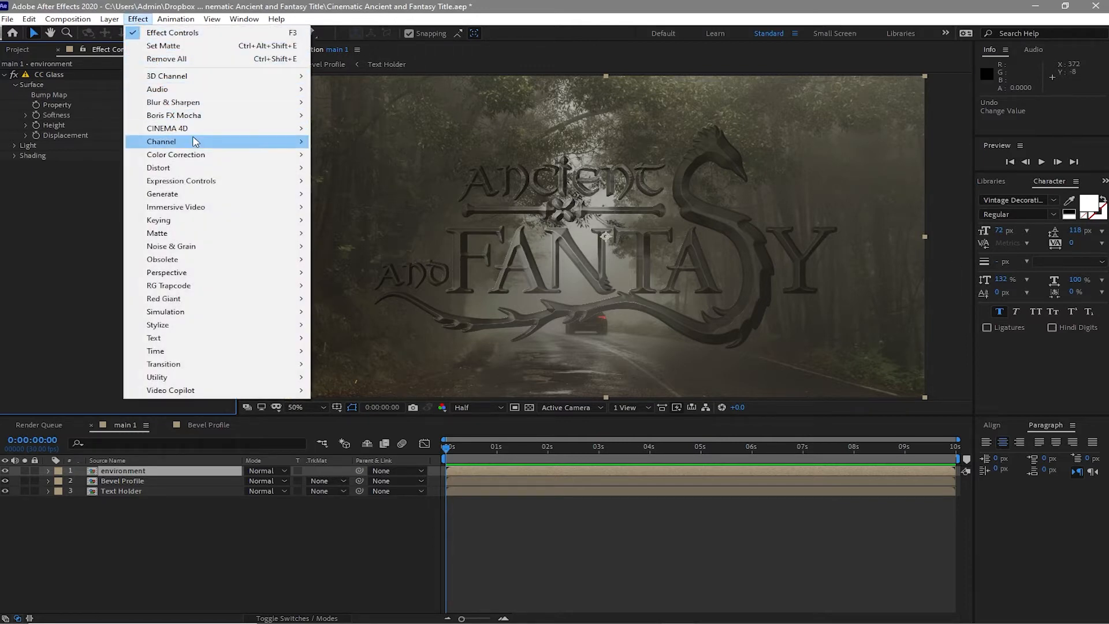
mouse_move(195, 142)
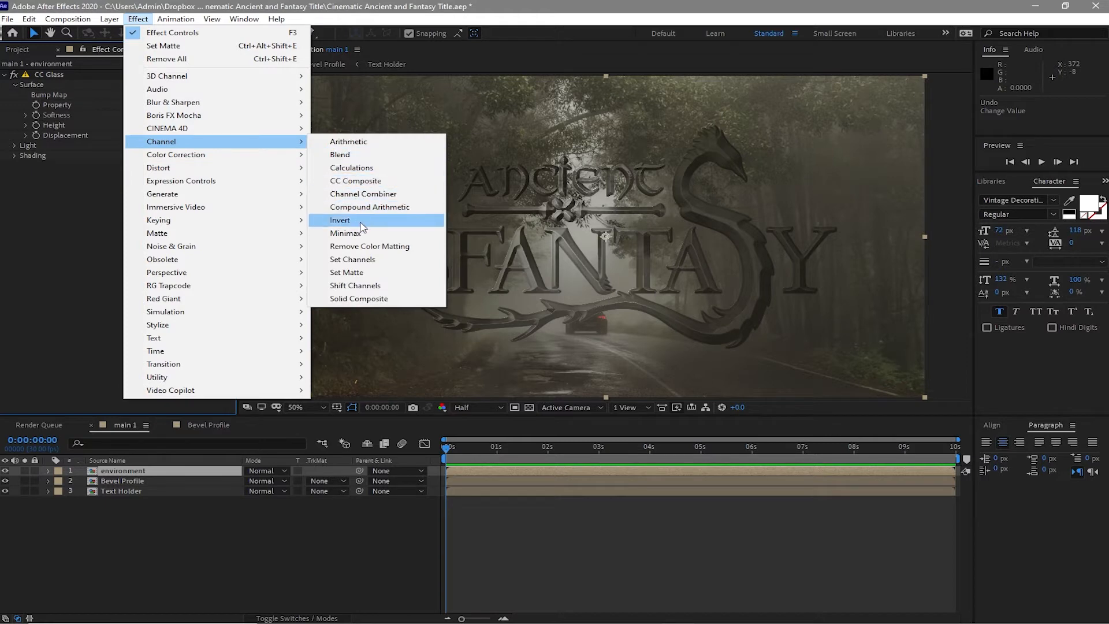
left_click(374, 273)
left_click(152, 176)
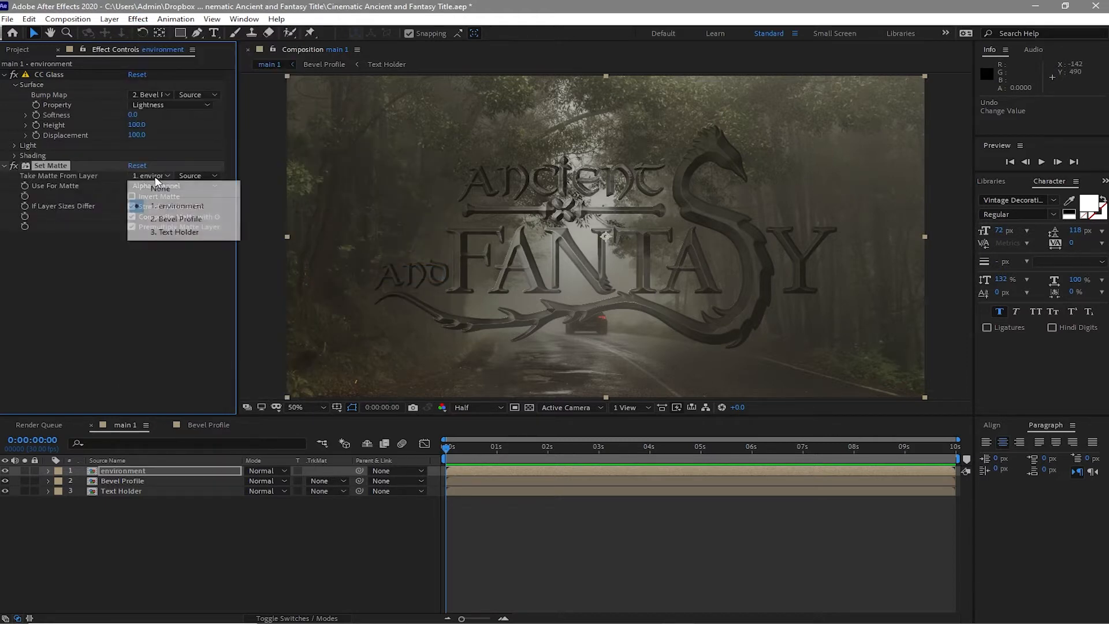
left_click(188, 233)
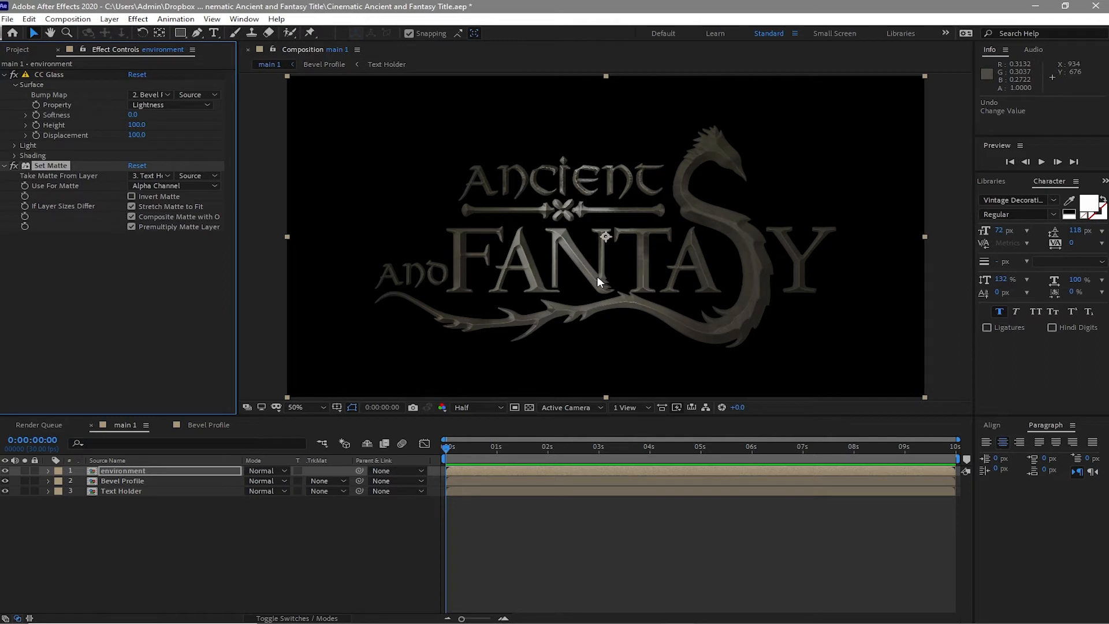
Step: Duplicate the environment layer in the main 1 composition
left_click(161, 468)
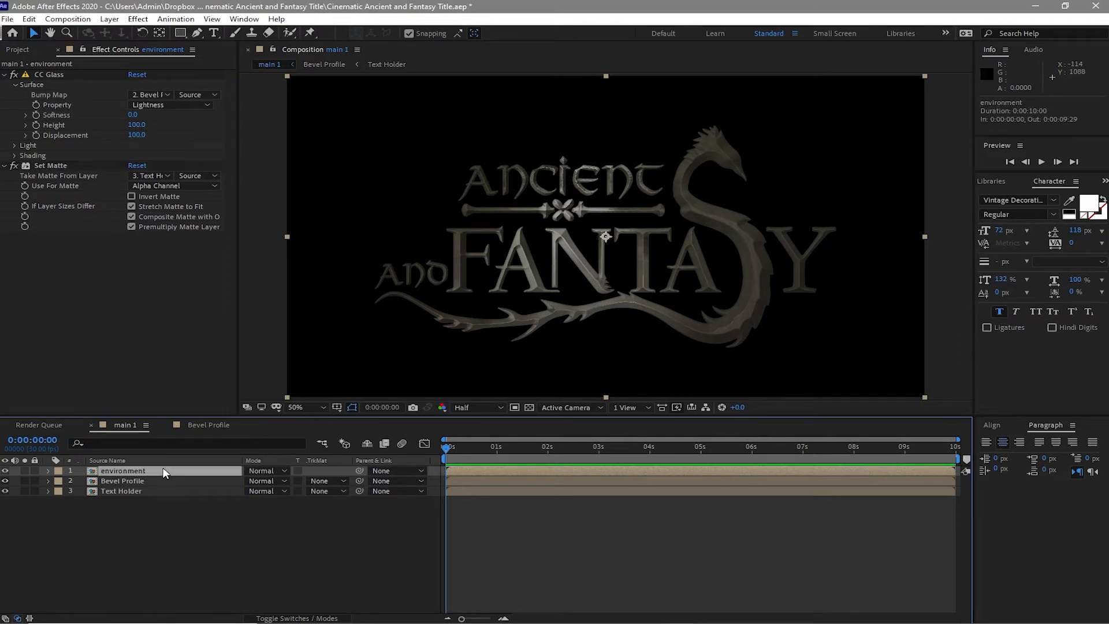
left_click(29, 18)
left_click(57, 172)
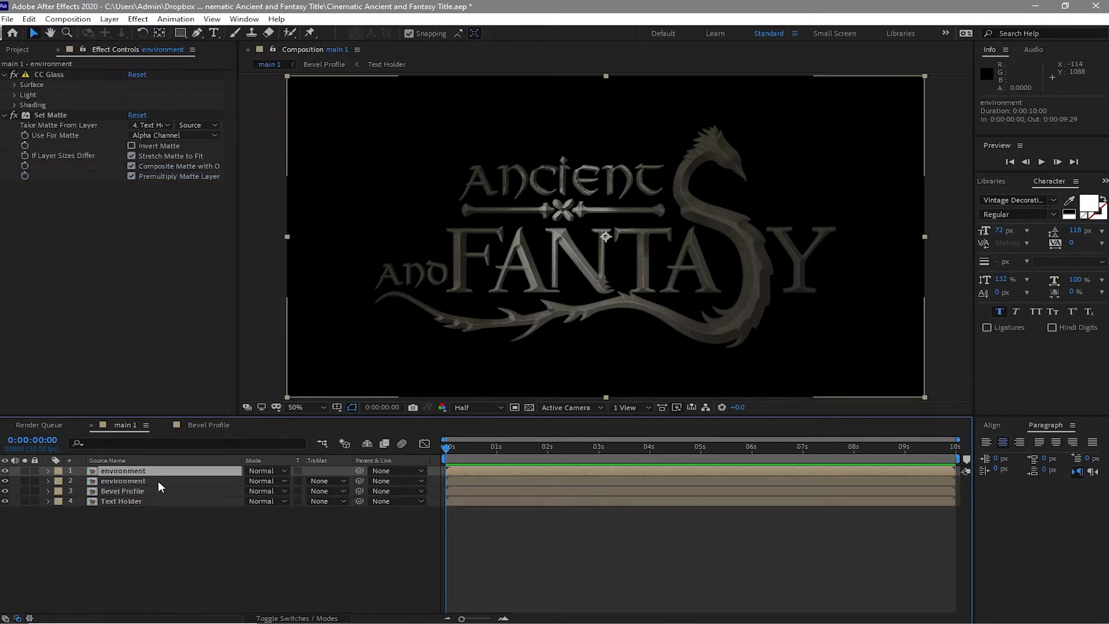
Step: Remove the CC Glass and Set Matte effects from the lower environment layer
left_click(158, 481)
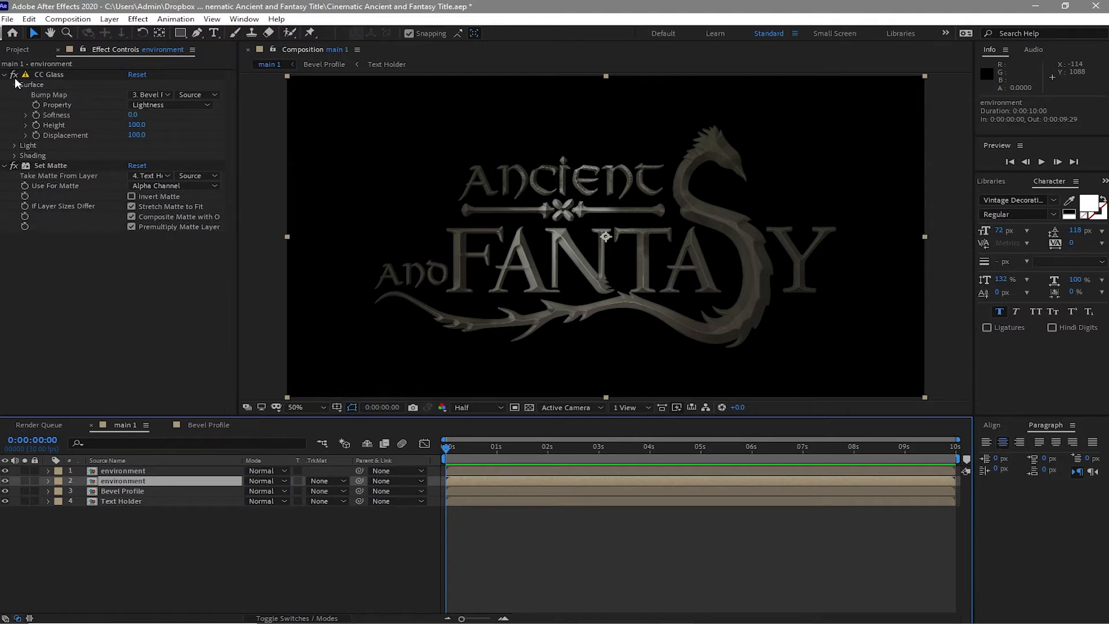
left_click(38, 78)
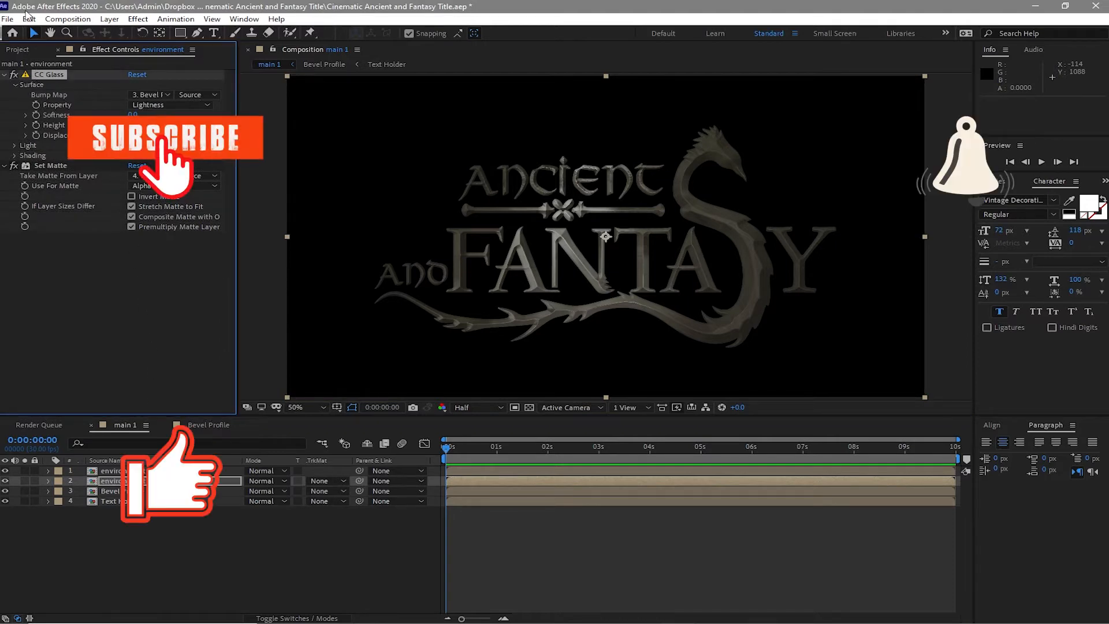
left_click(28, 19)
left_click(65, 157)
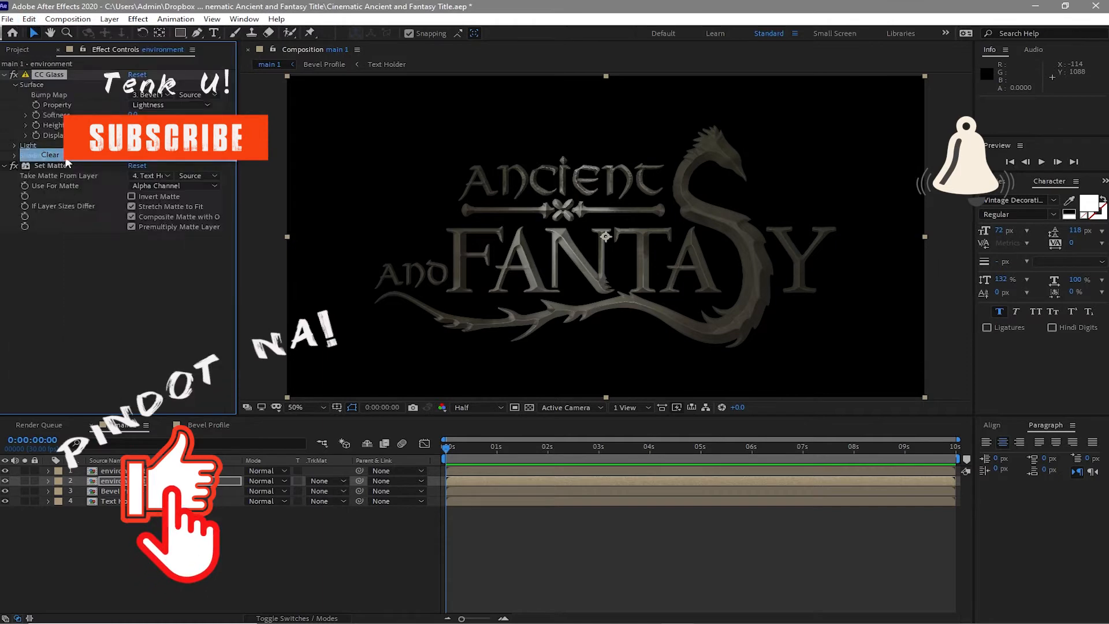
left_click(29, 18)
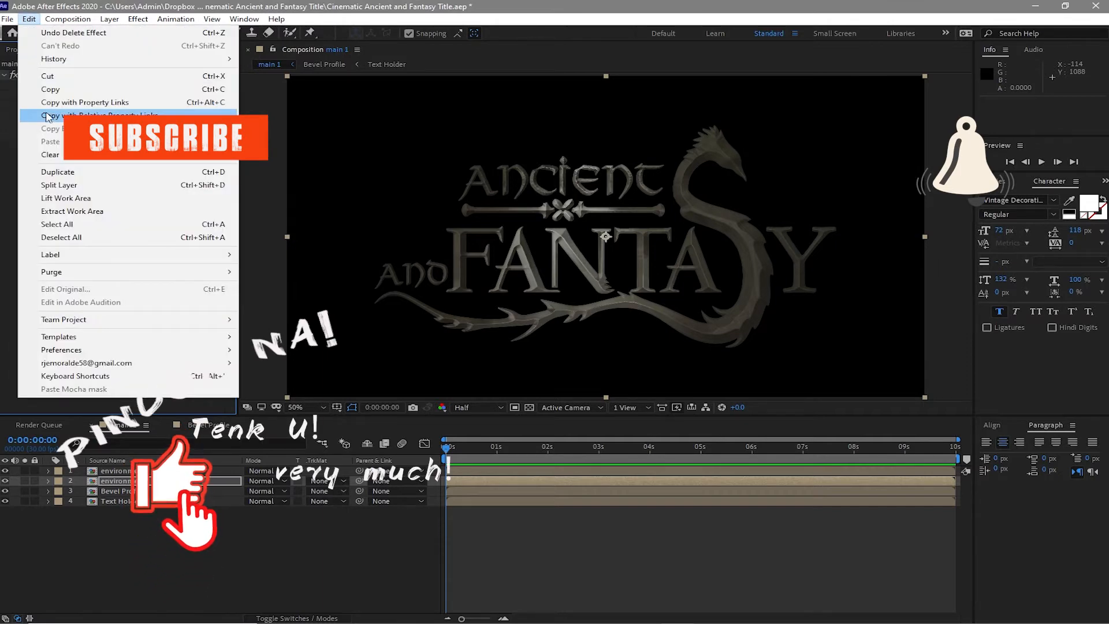
left_click(87, 154)
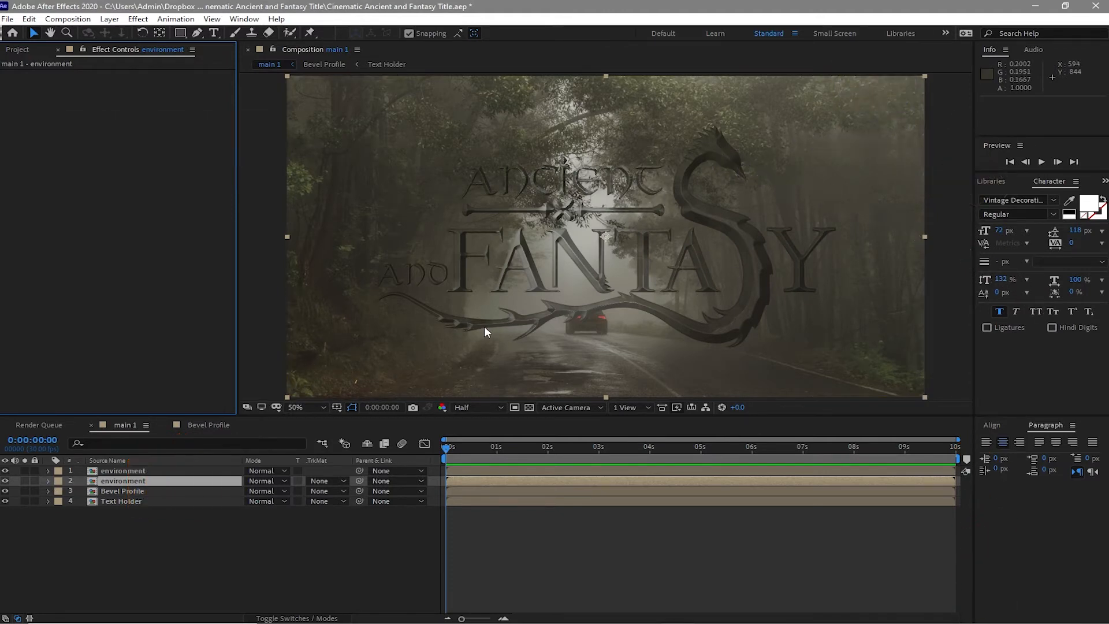
Step: Toggle the visibility of the two environment layers to compare the glass title with the plain background photo
left_click(6, 481)
left_click(5, 482)
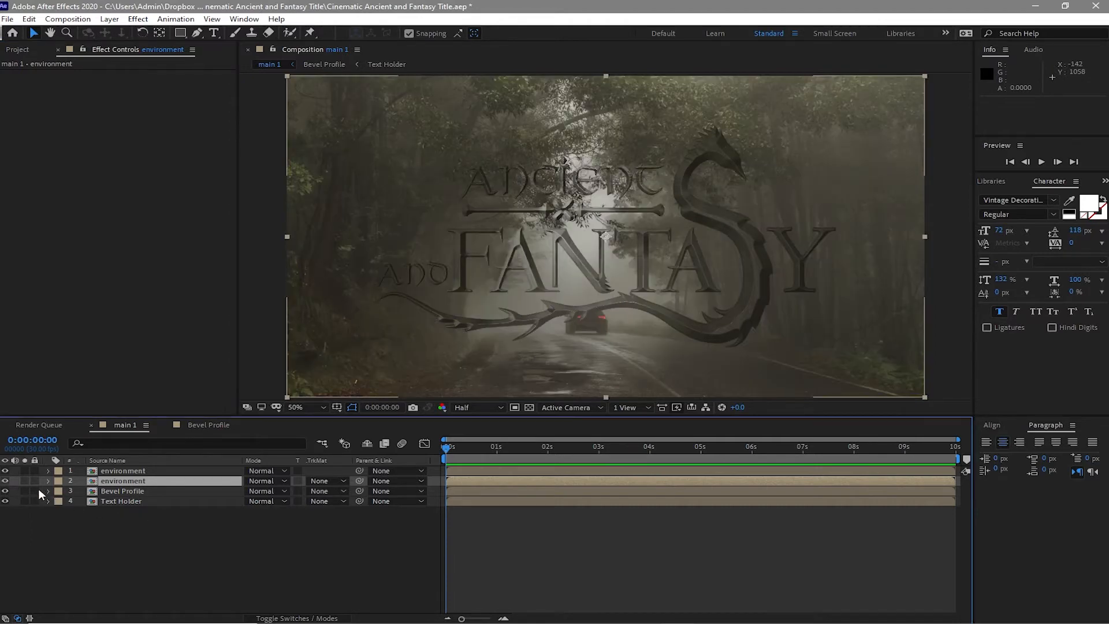
left_click(5, 471)
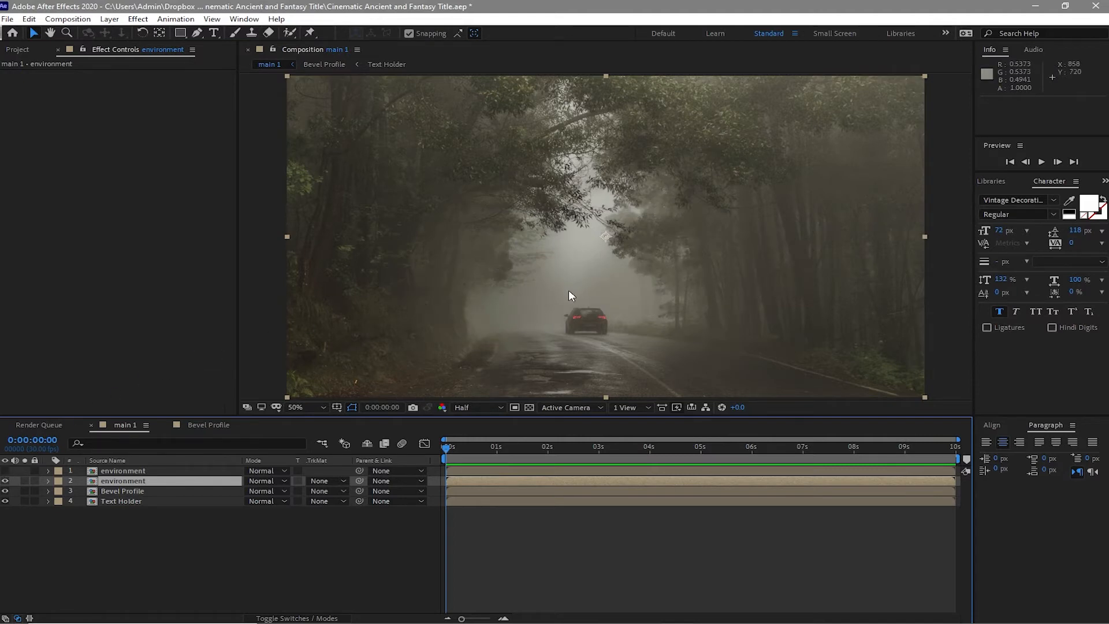
left_click(5, 471)
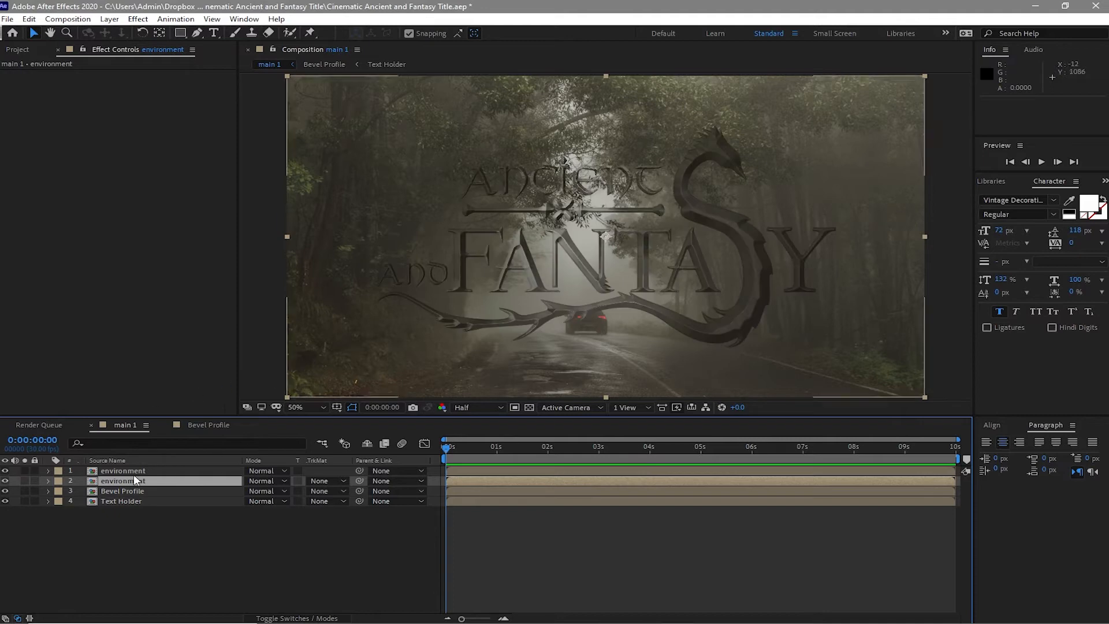
left_click(6, 480)
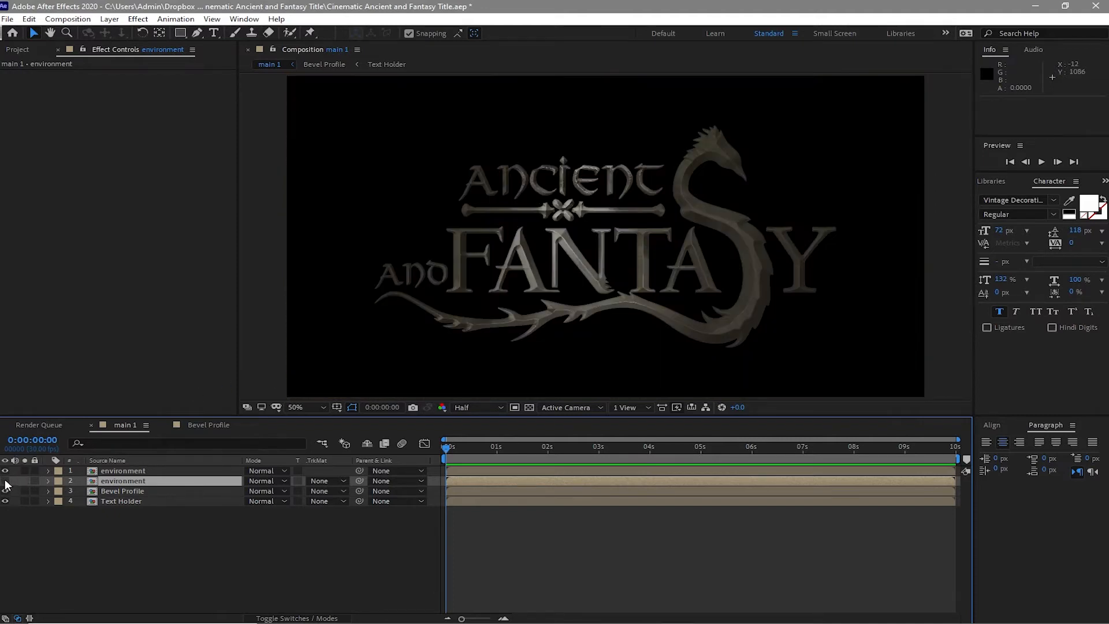
Step: Rename the lower environment layer to BG
right_click(117, 482)
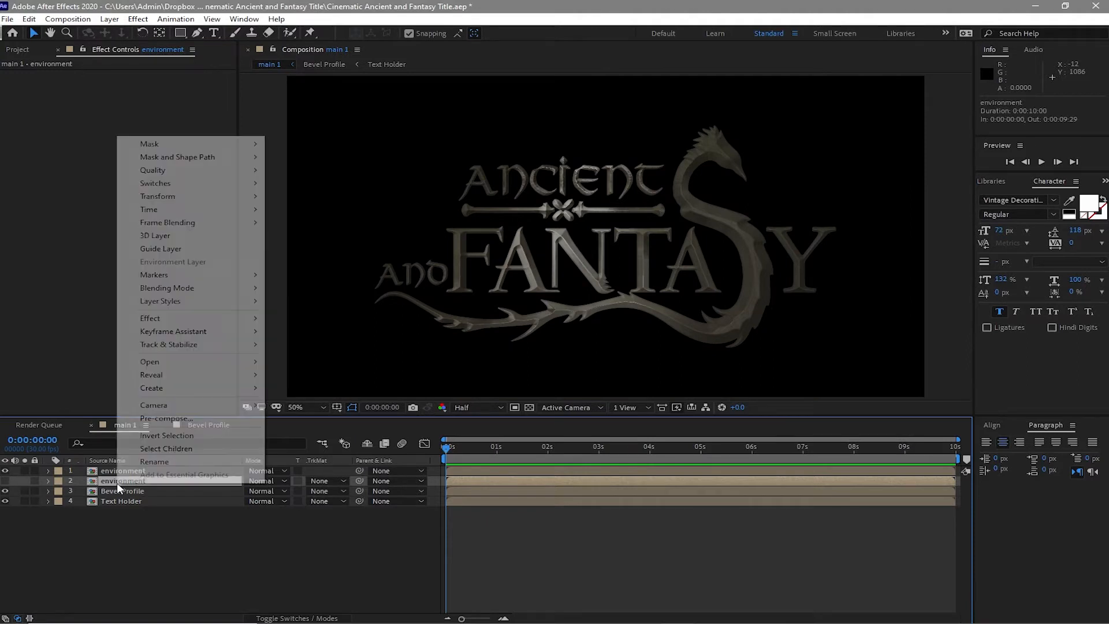
left_click(170, 462)
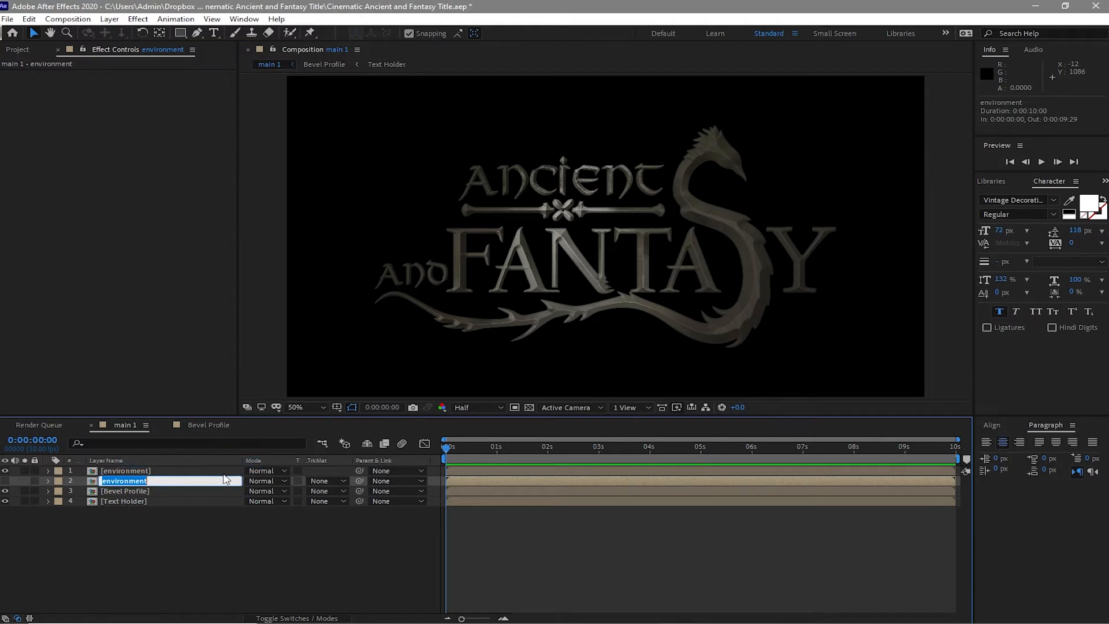
left_click(606, 319)
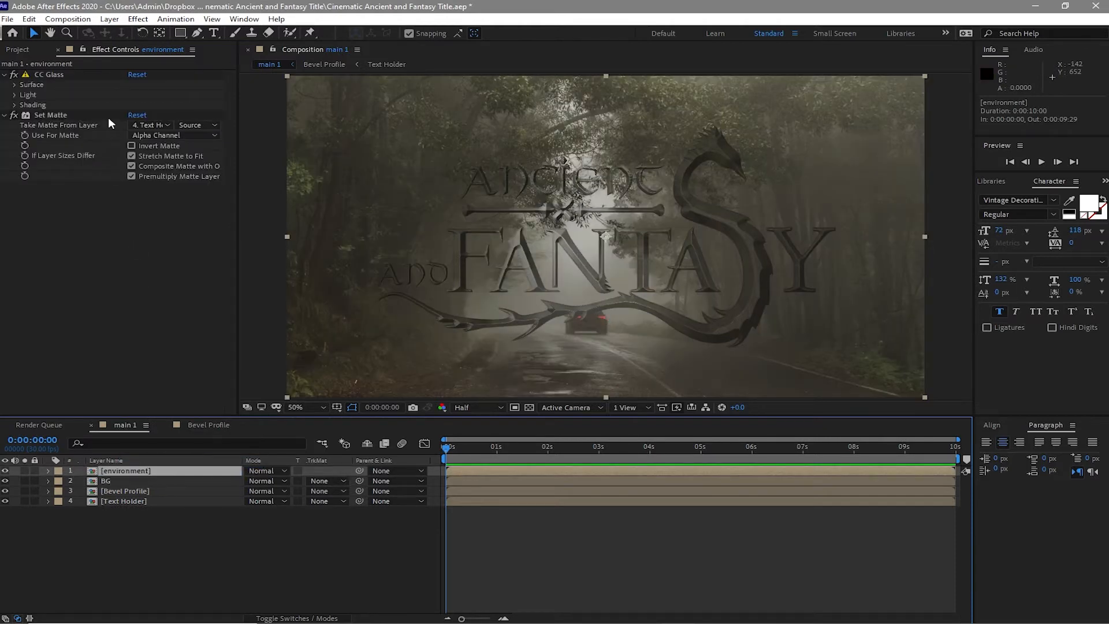
Step: Add Grunge_Pic.jpg to the main 1 composition as the top layer above environment
left_click(16, 50)
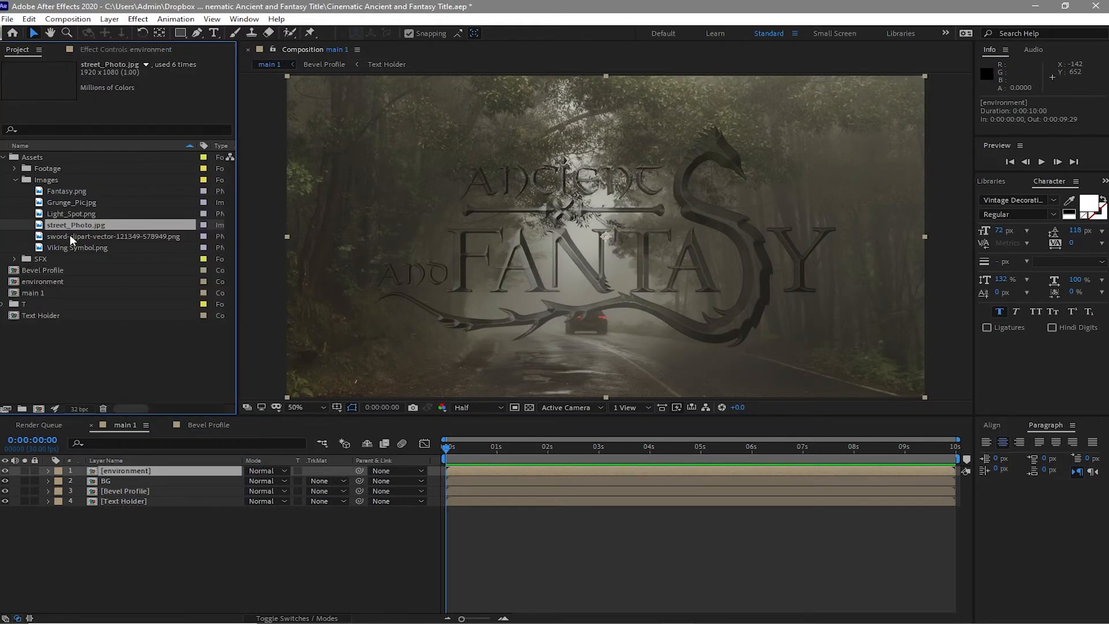
left_click_drag(71, 199, 124, 468)
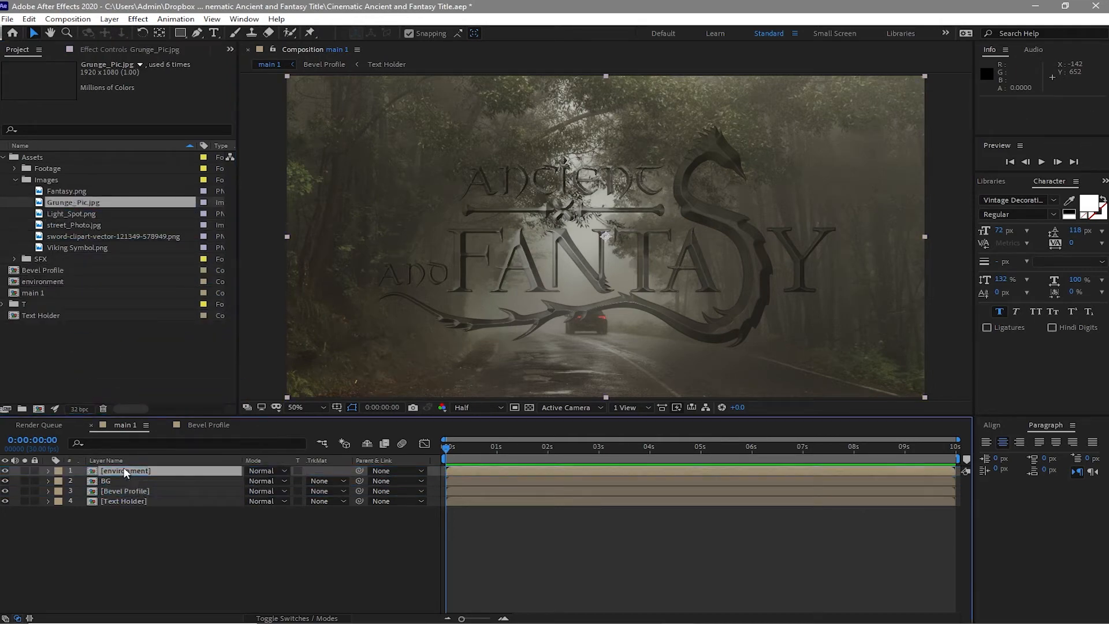
Step: Pre-compose Grunge_Pic.jpg as "Grunge" with all attributes moved, and place it below Text Holder at the end of the layer stack
right_click(227, 469)
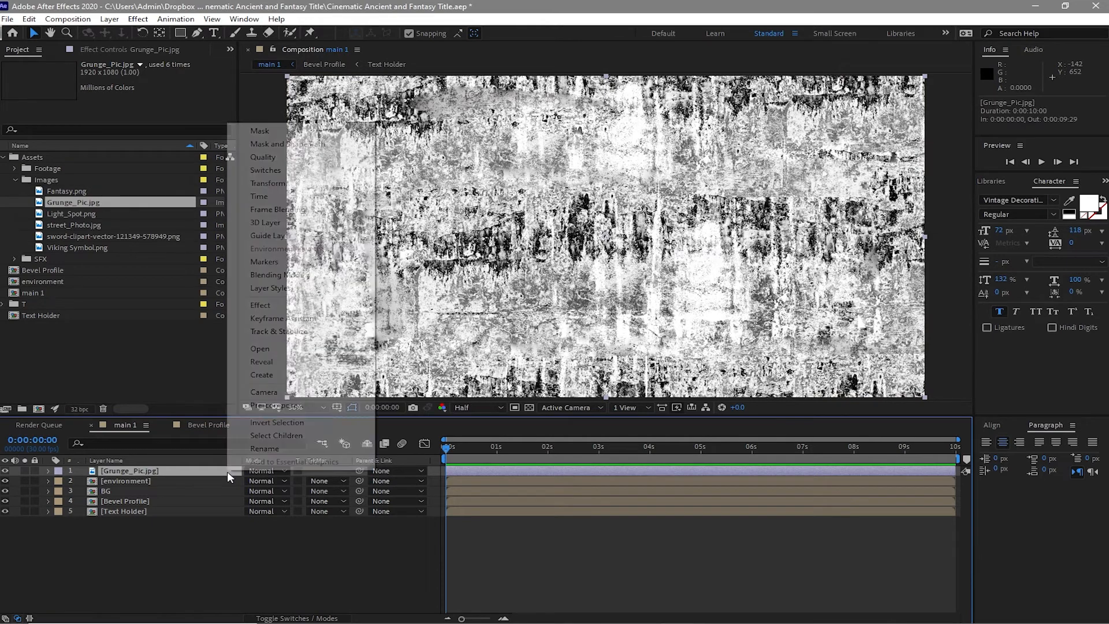
left_click(264, 406)
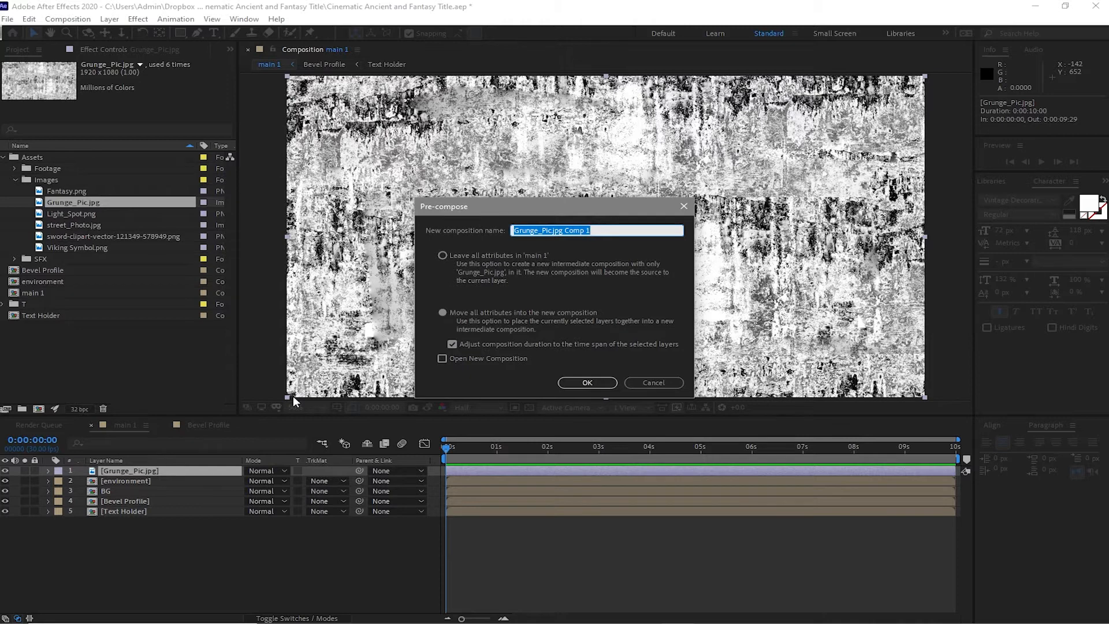
type("Grunge")
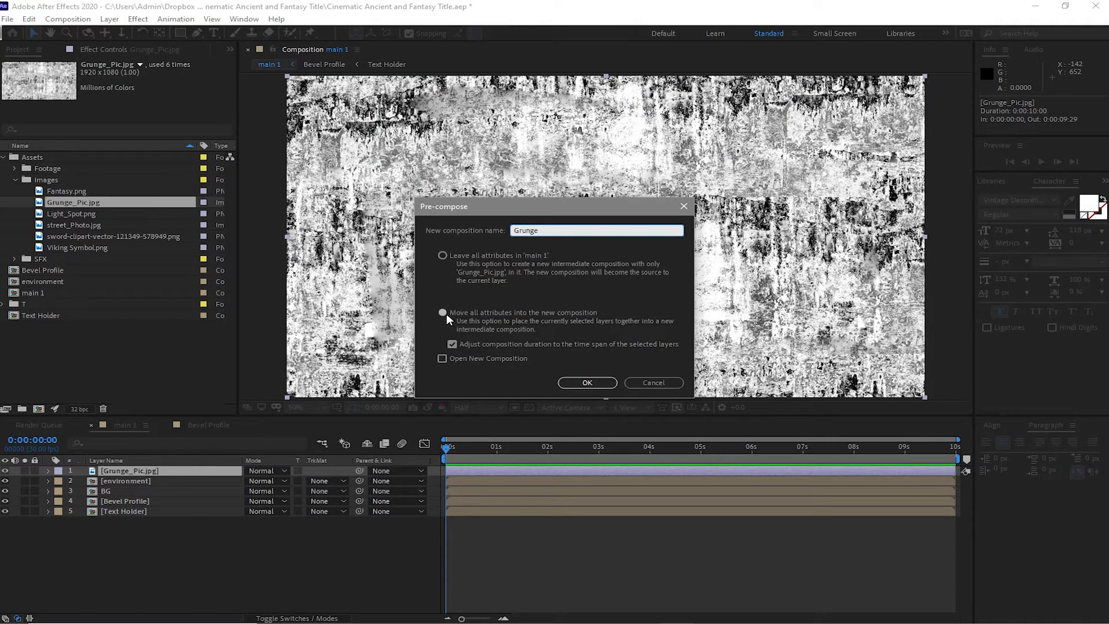
left_click(444, 313)
left_click(588, 382)
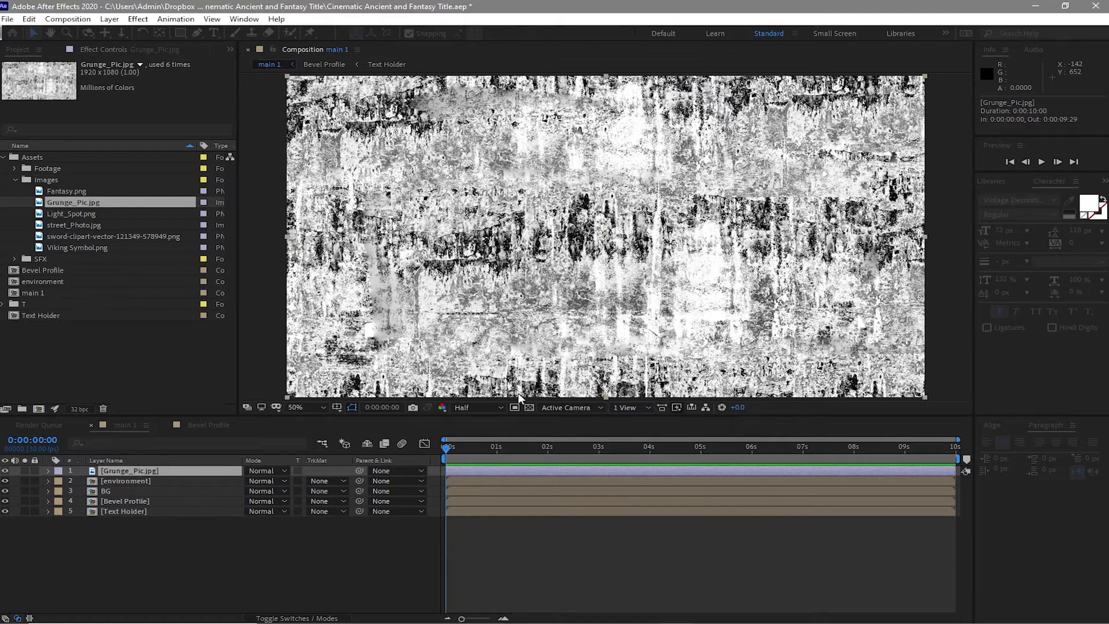
left_click_drag(165, 469, 156, 526)
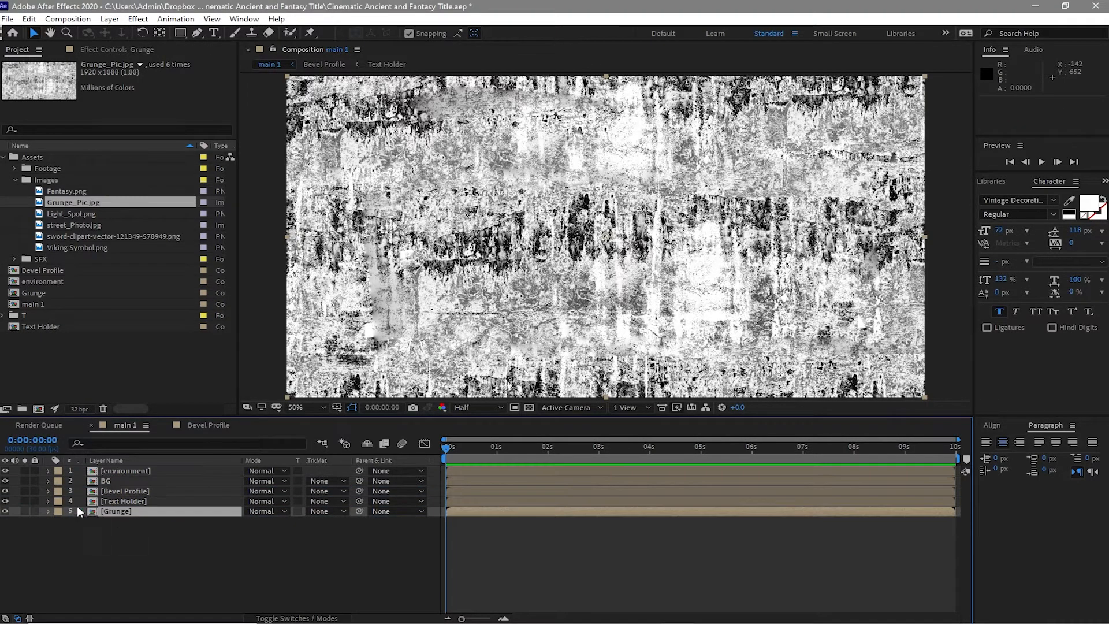
Step: Hide the Grunge layer and apply the Compound Blur effect to the top environment layer
left_click(5, 511)
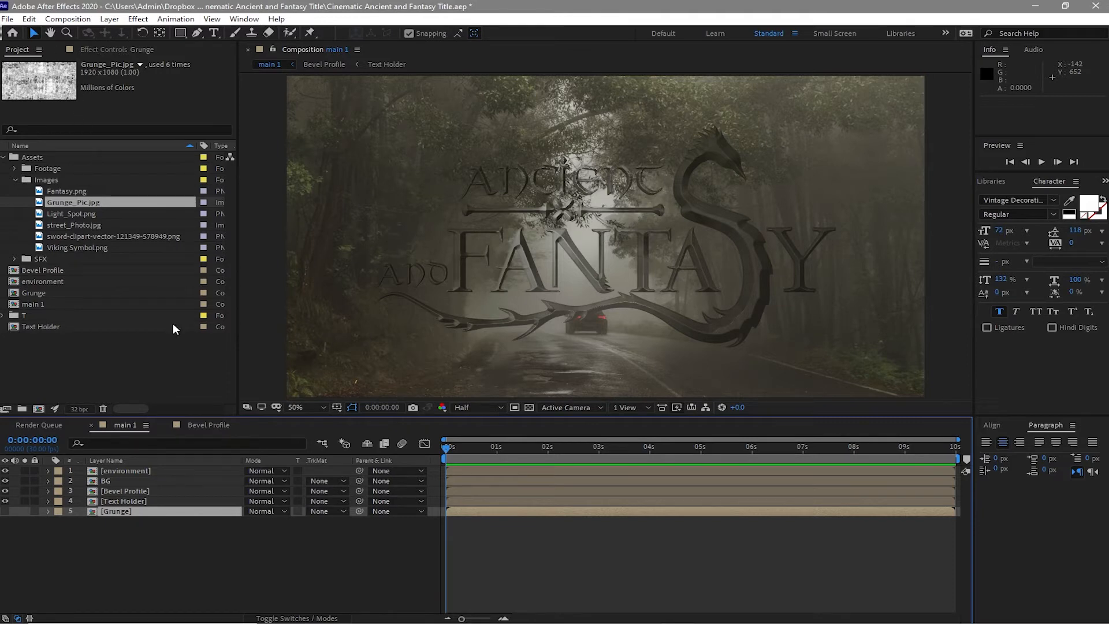
left_click(157, 470)
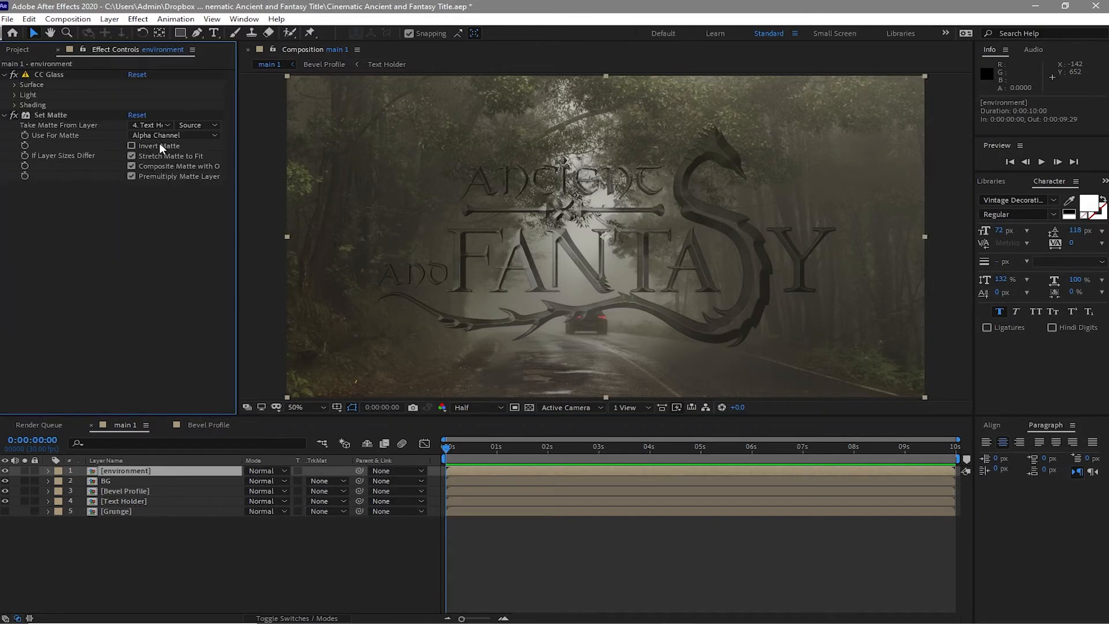
left_click(134, 22)
mouse_move(185, 161)
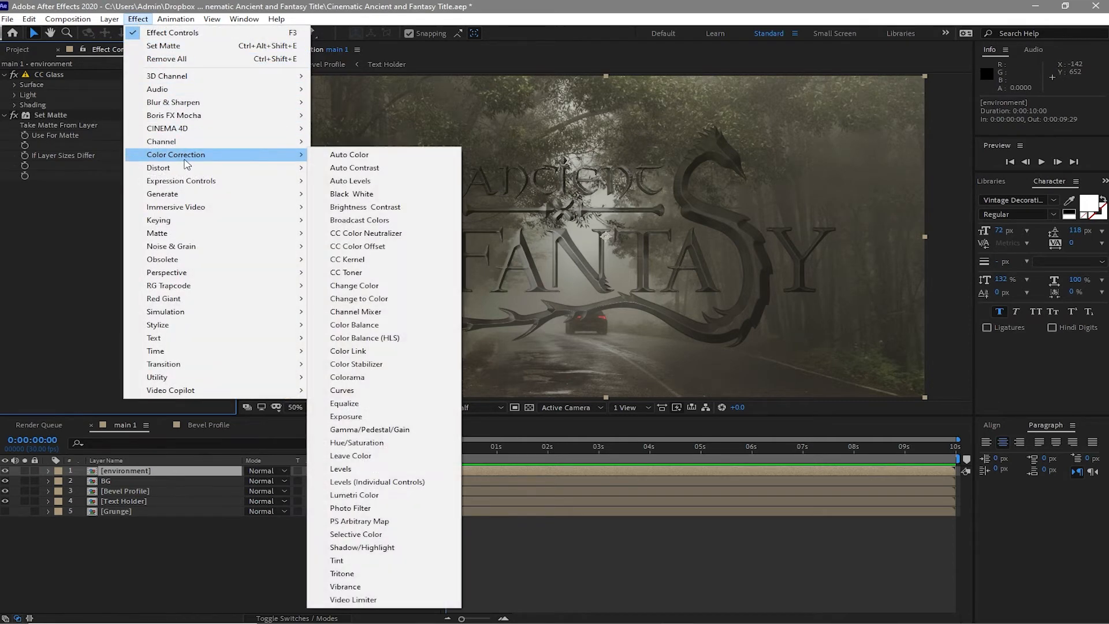
mouse_move(254, 104)
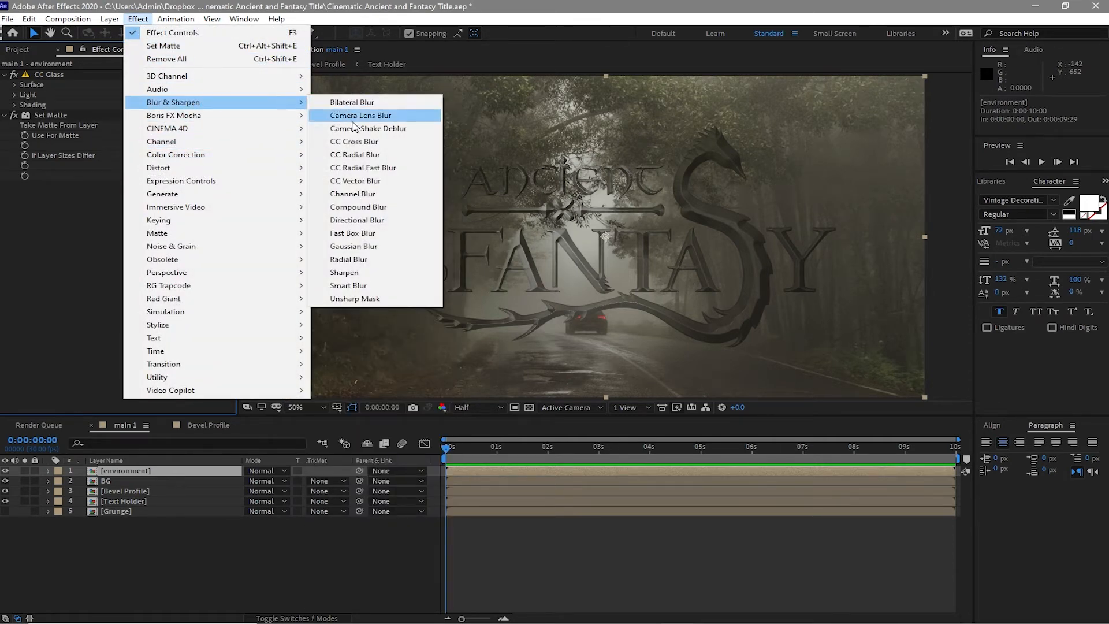
left_click(361, 208)
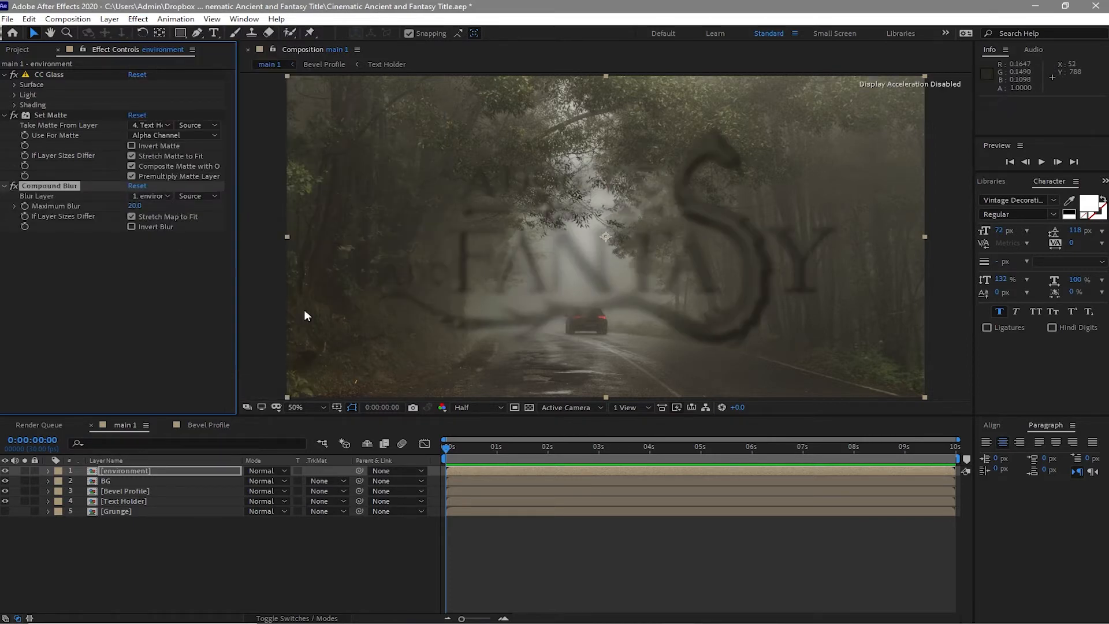
Step: Set Compound Blur's blur layer to 5. Grunge and move the effect above Set Matte in the effect order
left_click(156, 198)
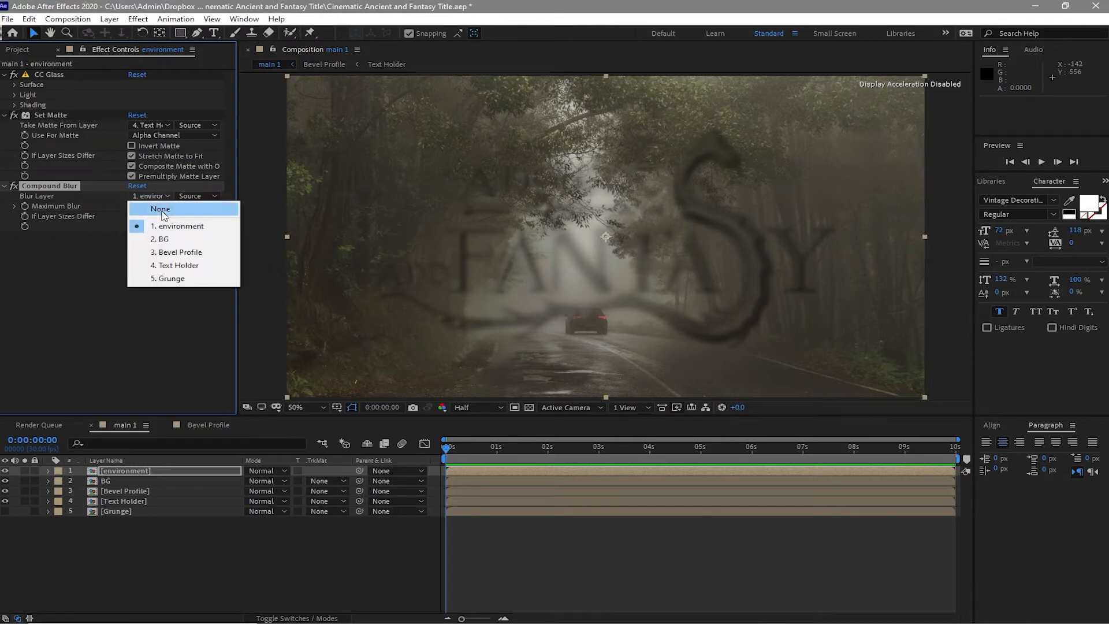
left_click(173, 279)
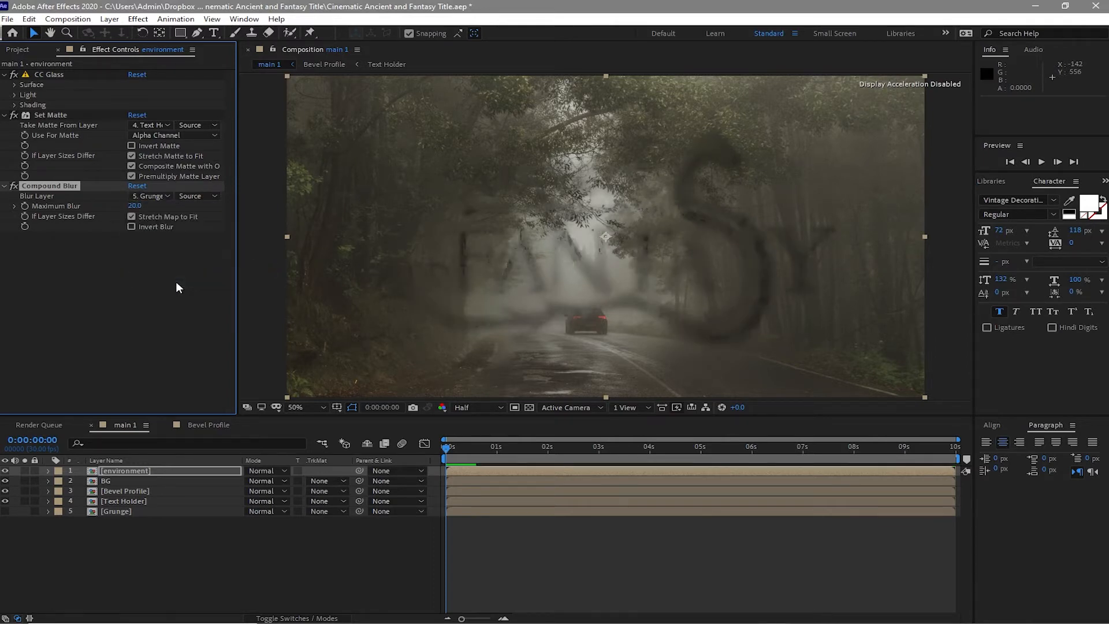
left_click(63, 189)
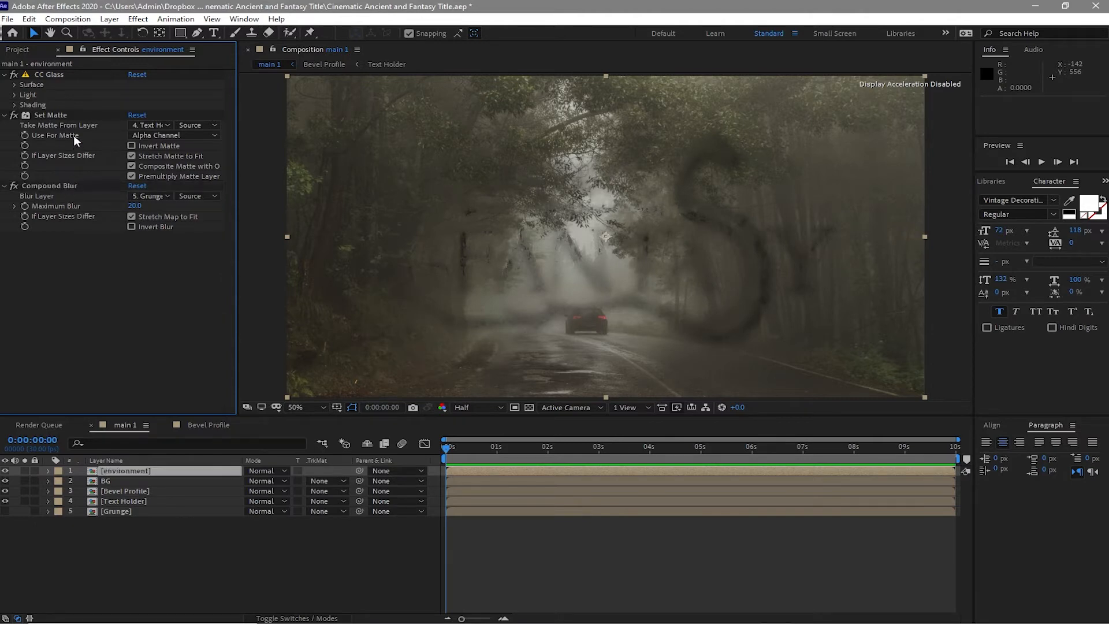
left_click_drag(63, 189, 69, 121)
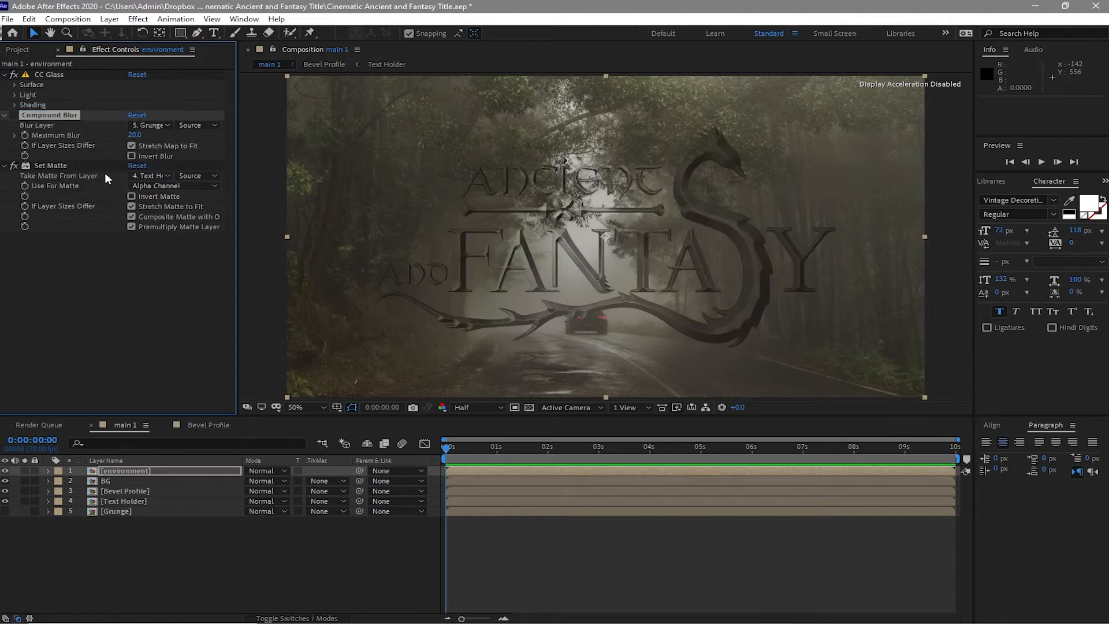
Step: Set the CC Glass shading to Ambient 100, Diffuse 0, Specular 0, Roughness 0.001 and Metal 0
left_click(15, 105)
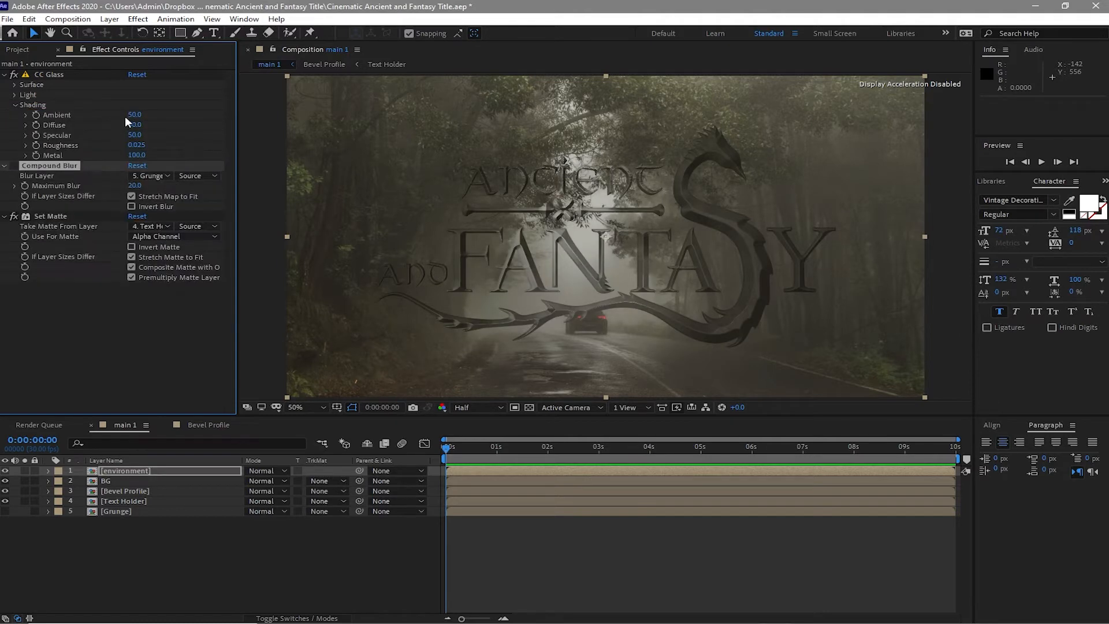
left_click(129, 115)
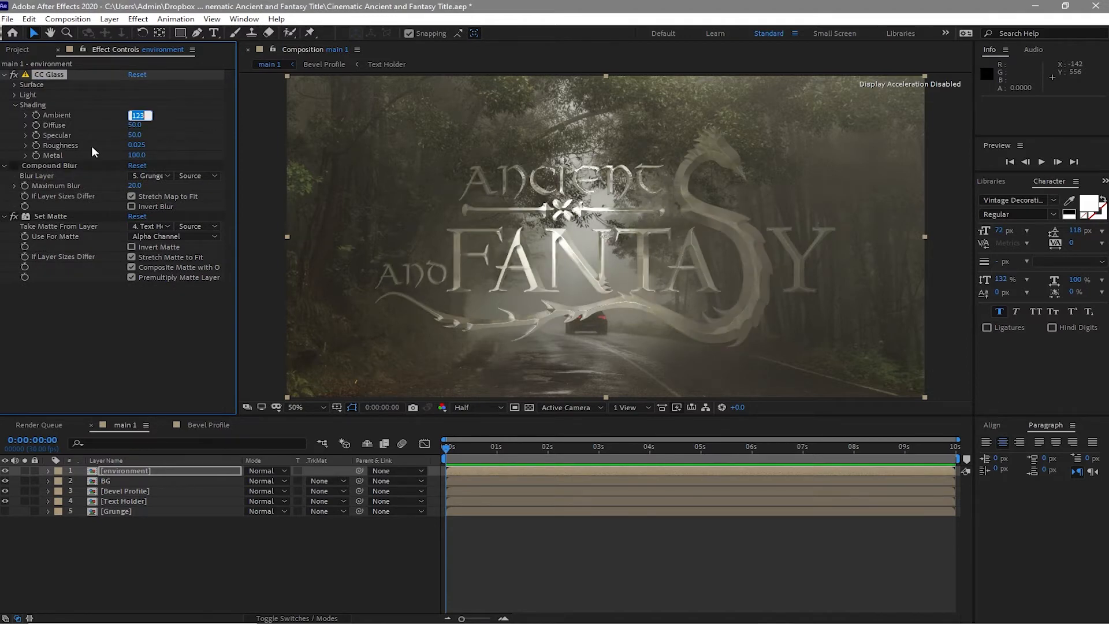
type("100")
left_click(130, 125)
type("0")
left_click(133, 132)
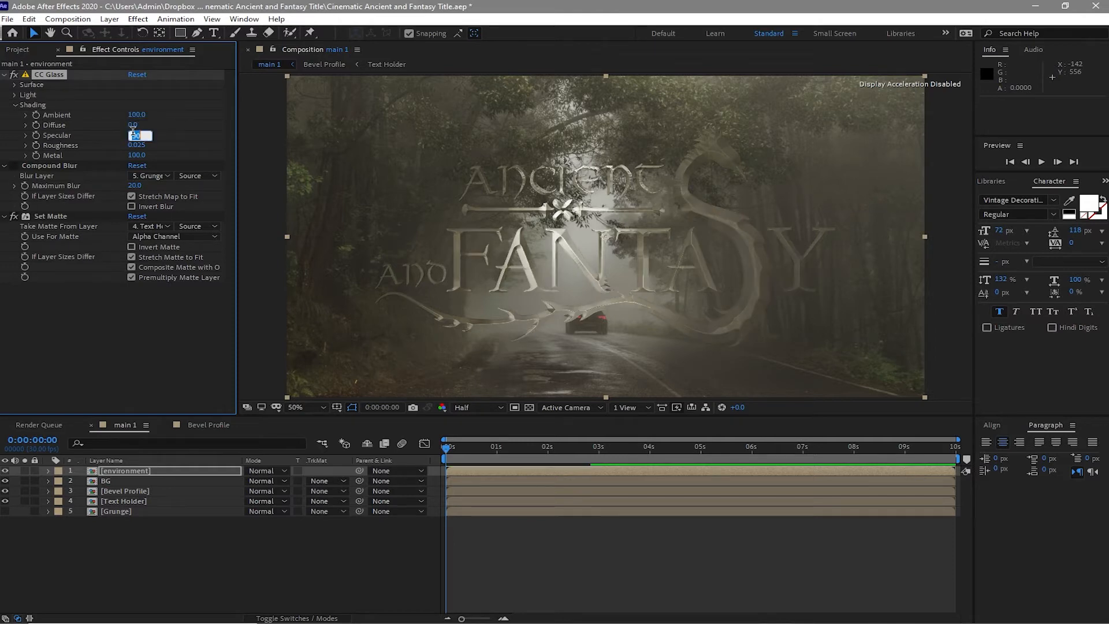
type("0")
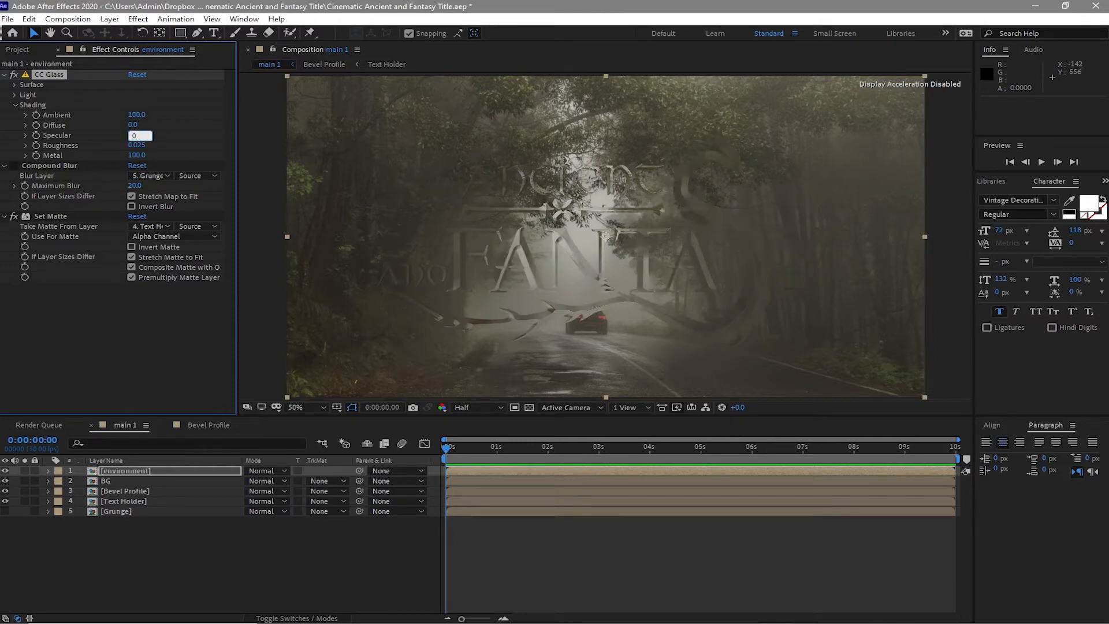
left_click(133, 144)
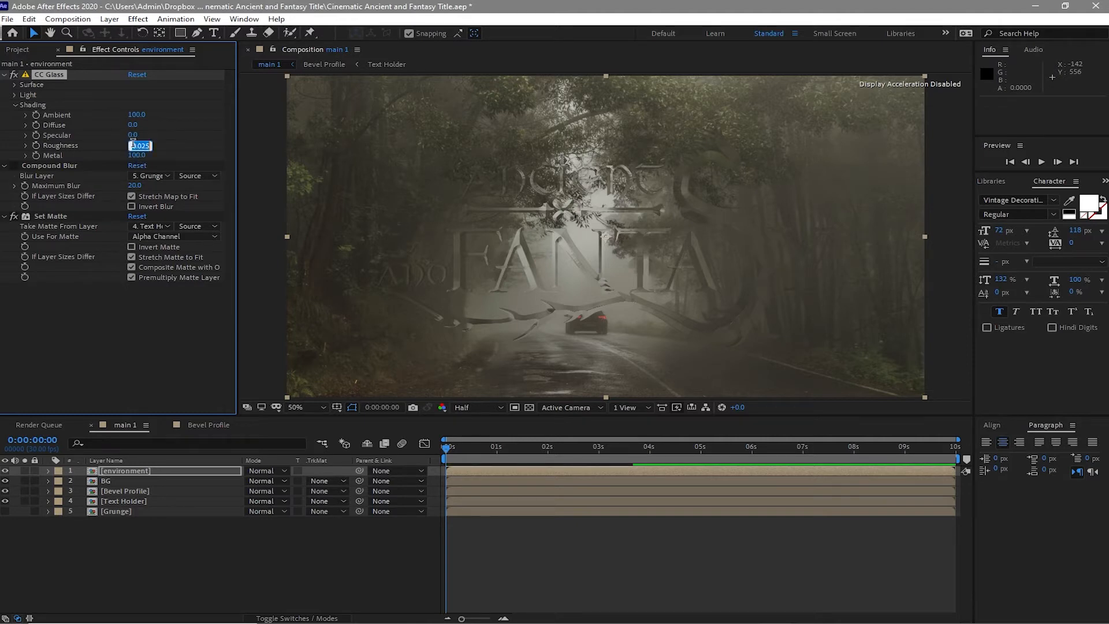
type("0.001")
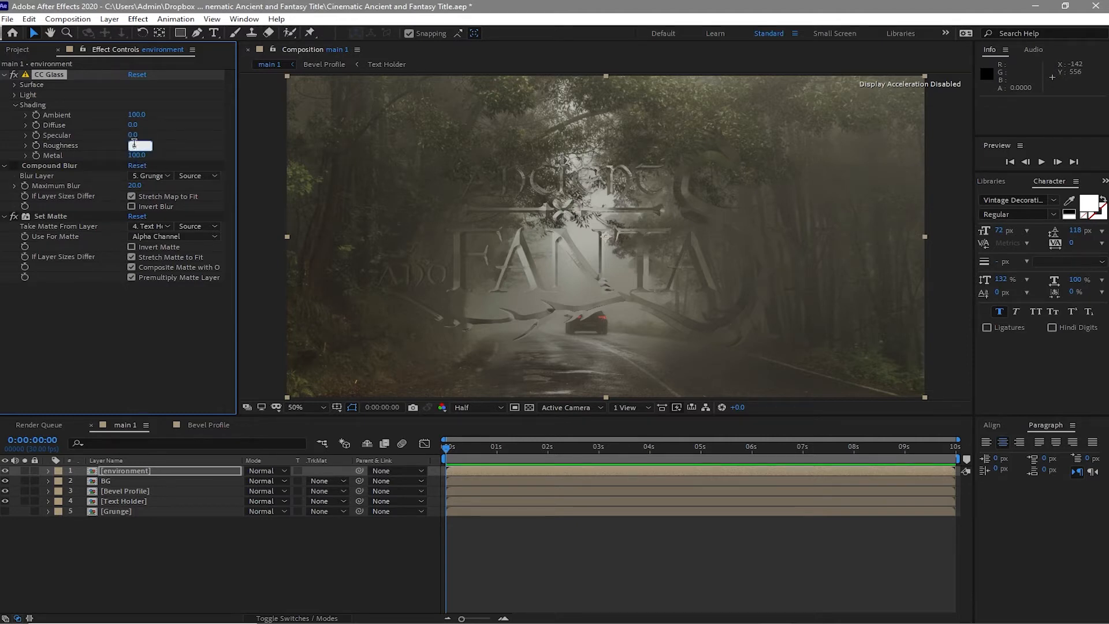
left_click(141, 155)
type("0")
Step: Try a Height of 0 for the CC Glass surface
left_click(14, 85)
left_click(137, 124)
type("0")
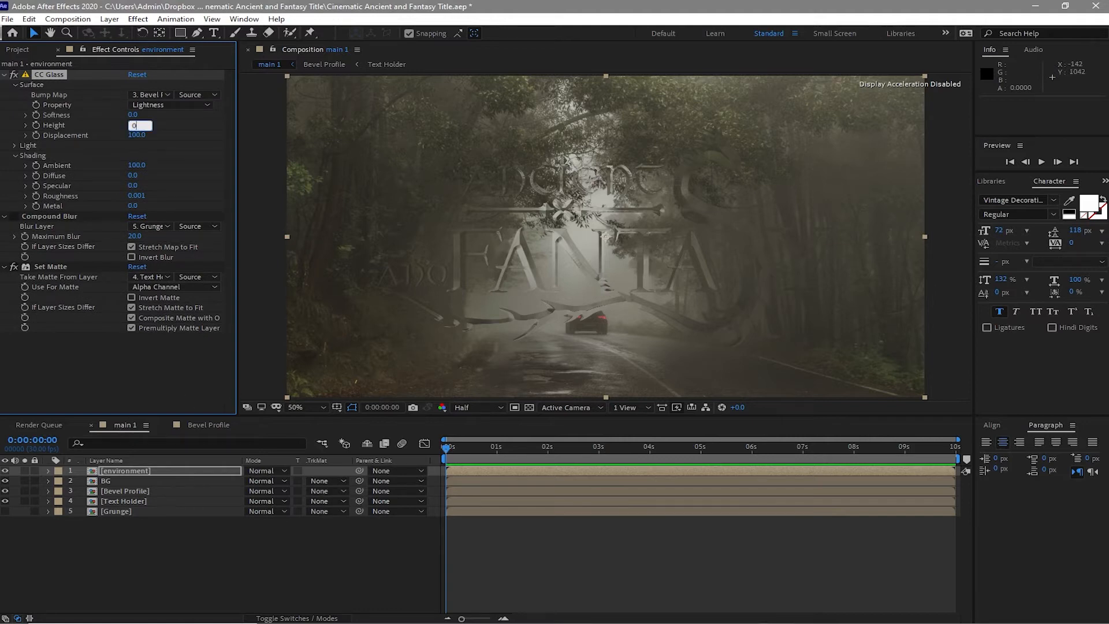
key("Return")
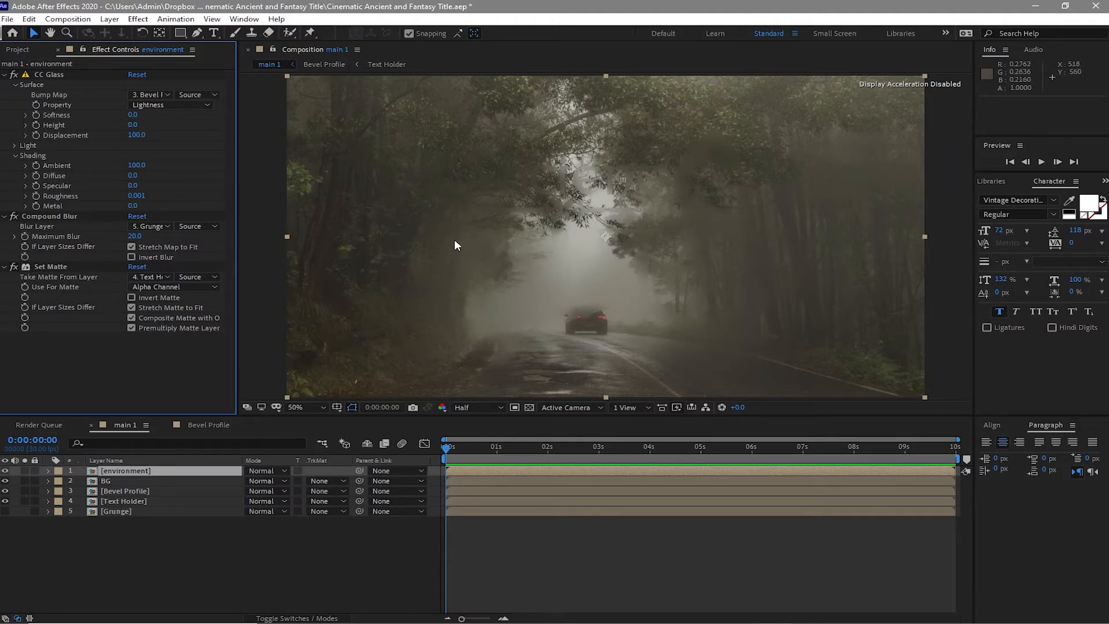
Step: Set the CC Glass surface Height to 100 and Displacement to 59
left_click_drag(133, 125, 257, 148)
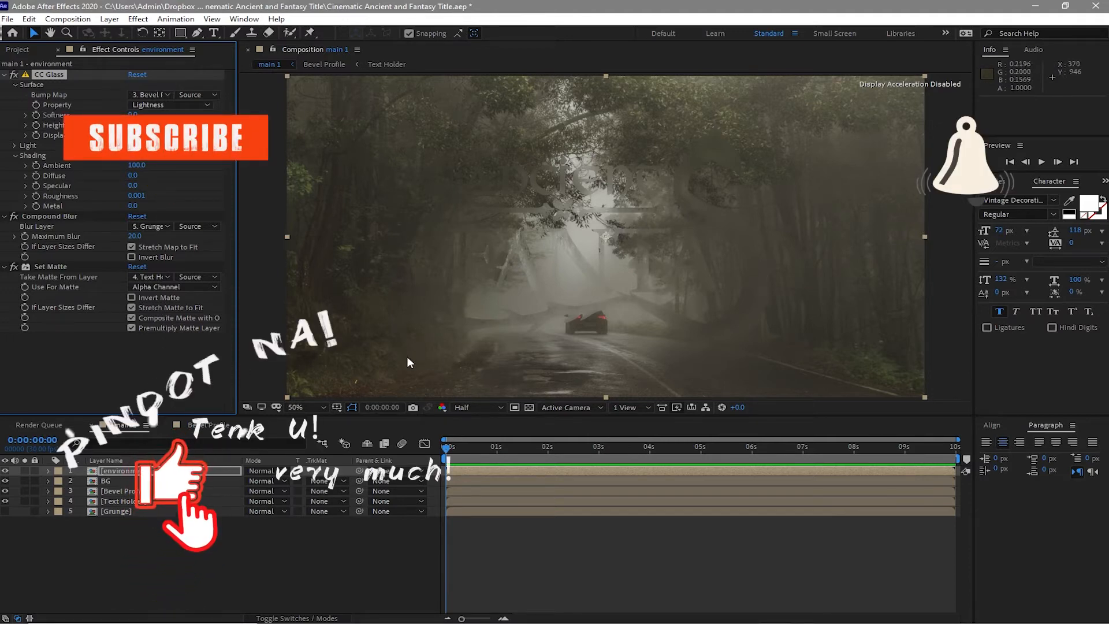
left_click(14, 266)
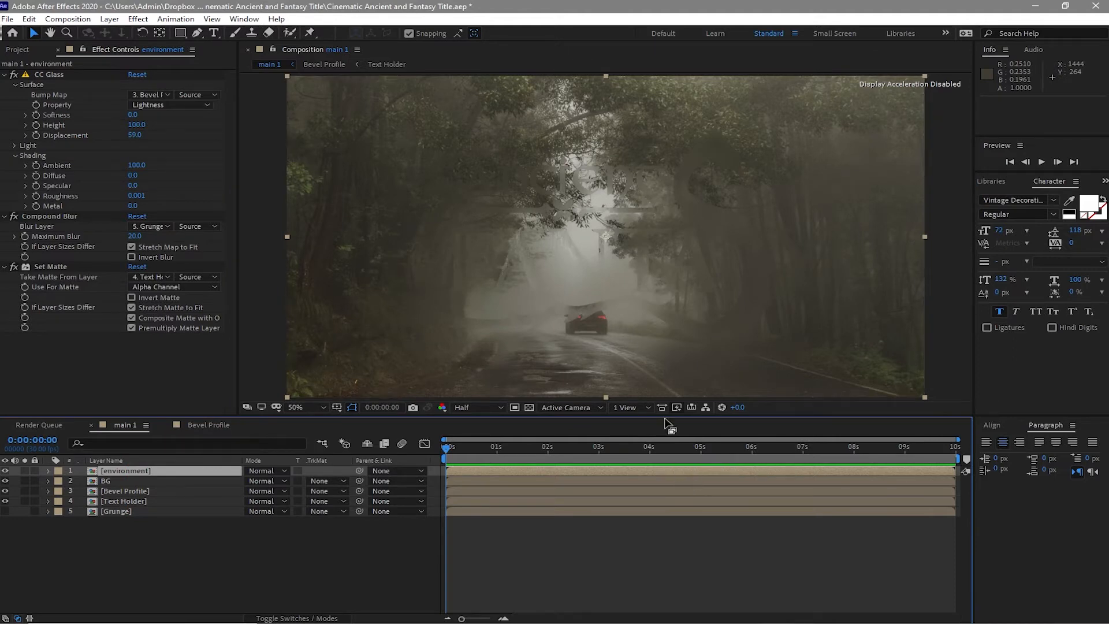
Step: Apply a second CC Glass effect to the environment layer with 3. Bevel Profile as its bump map
left_click(138, 19)
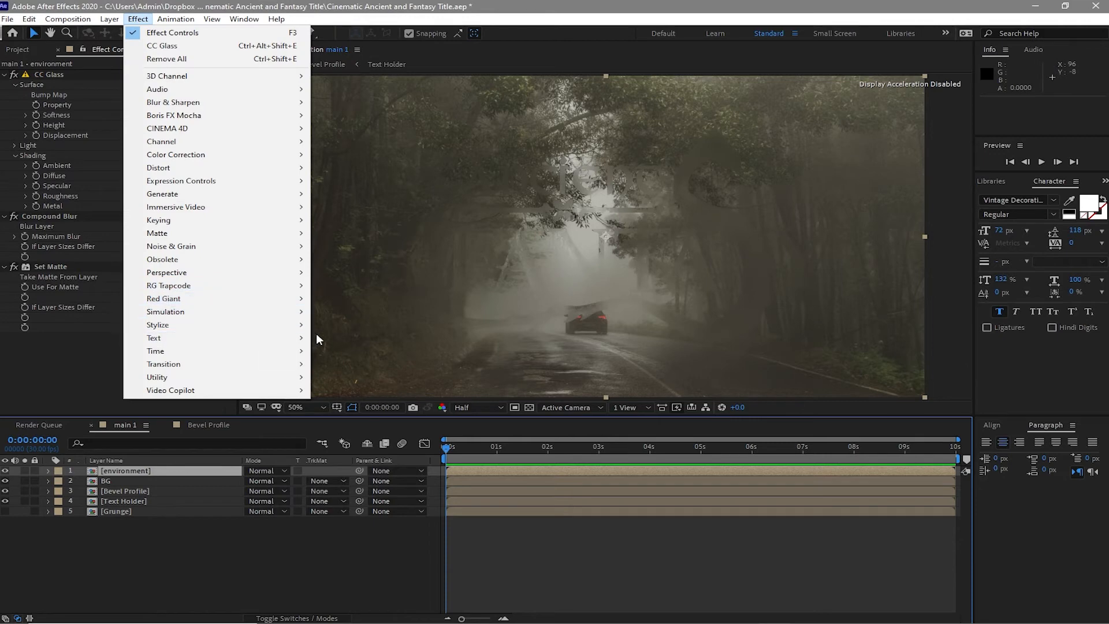
mouse_move(298, 325)
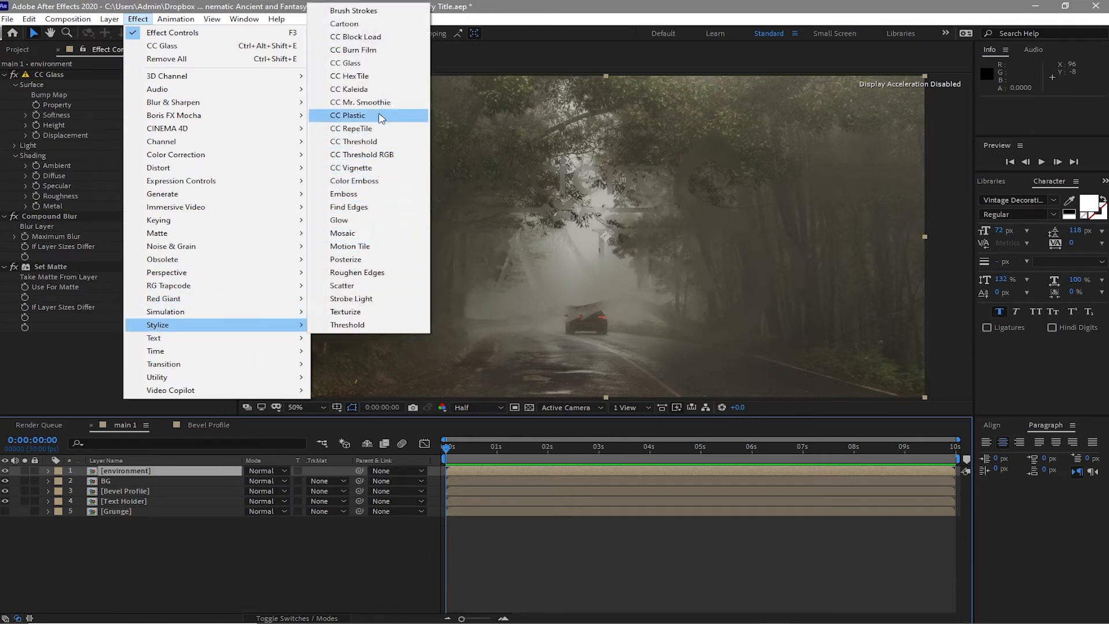
left_click(369, 64)
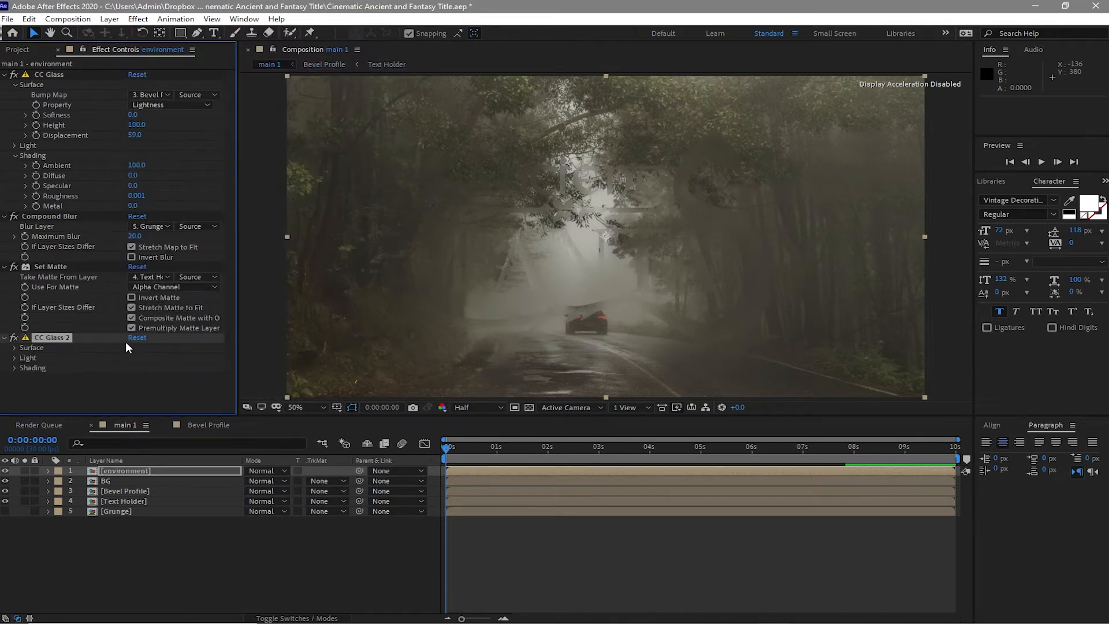
left_click(14, 348)
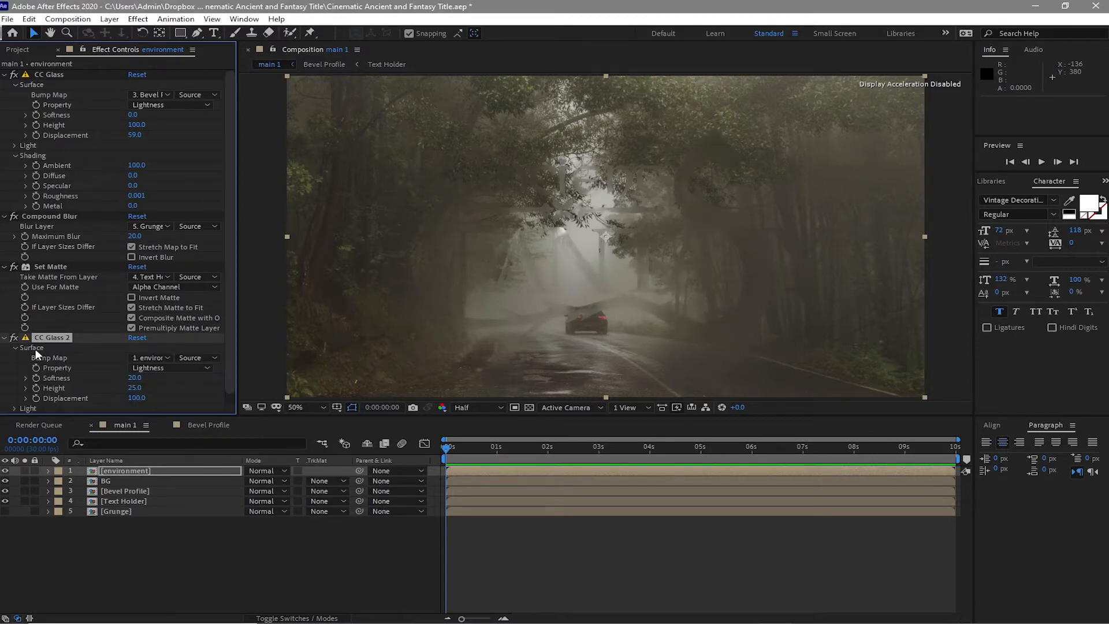
left_click(153, 358)
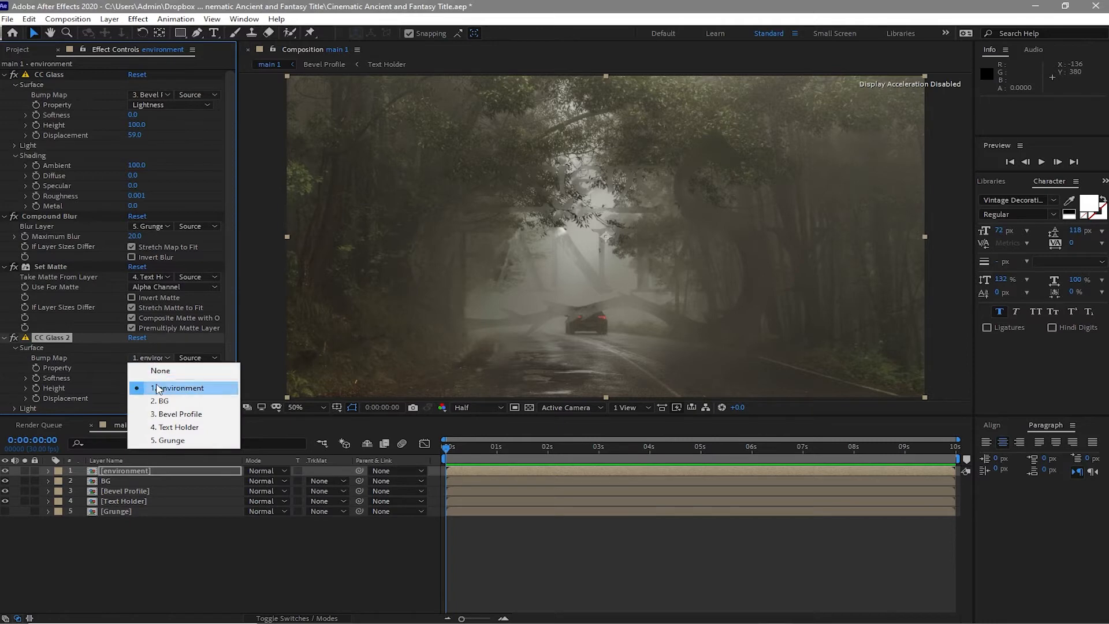
left_click(177, 415)
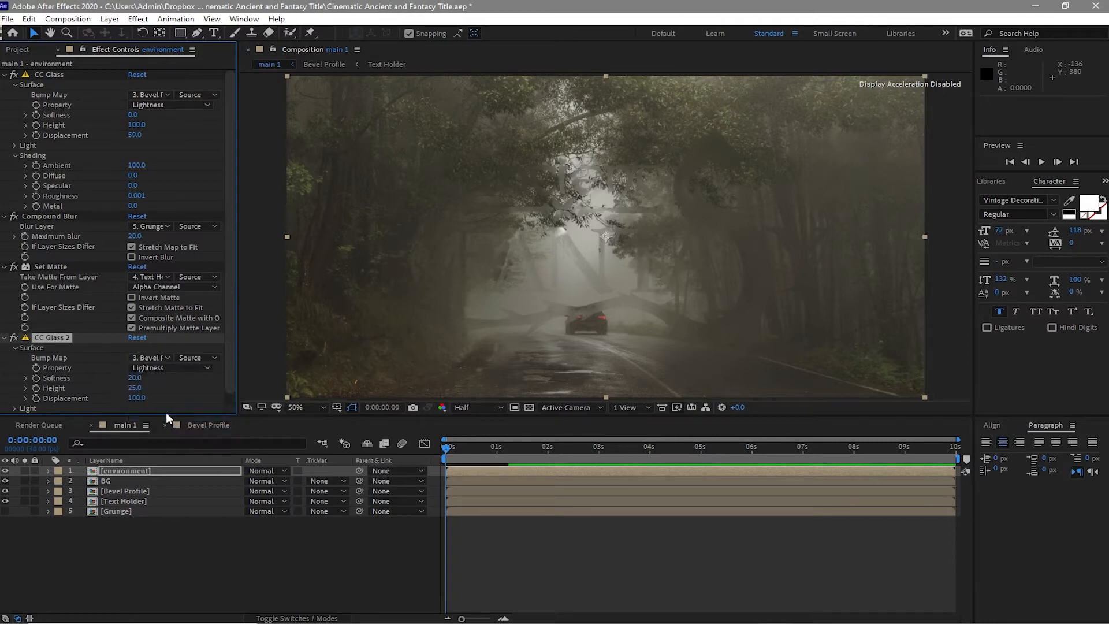
Step: Set the second CC Glass surface to Softness 0, Height 100 and Displacement 0
left_click(134, 377)
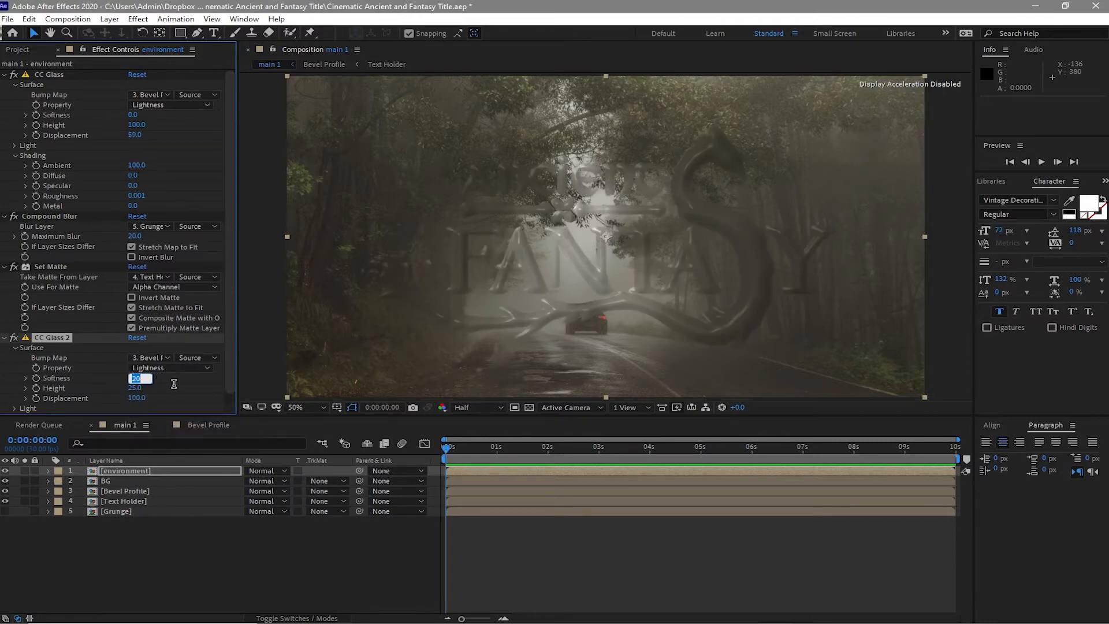
type("0")
left_click(131, 389)
type("100")
key("Return")
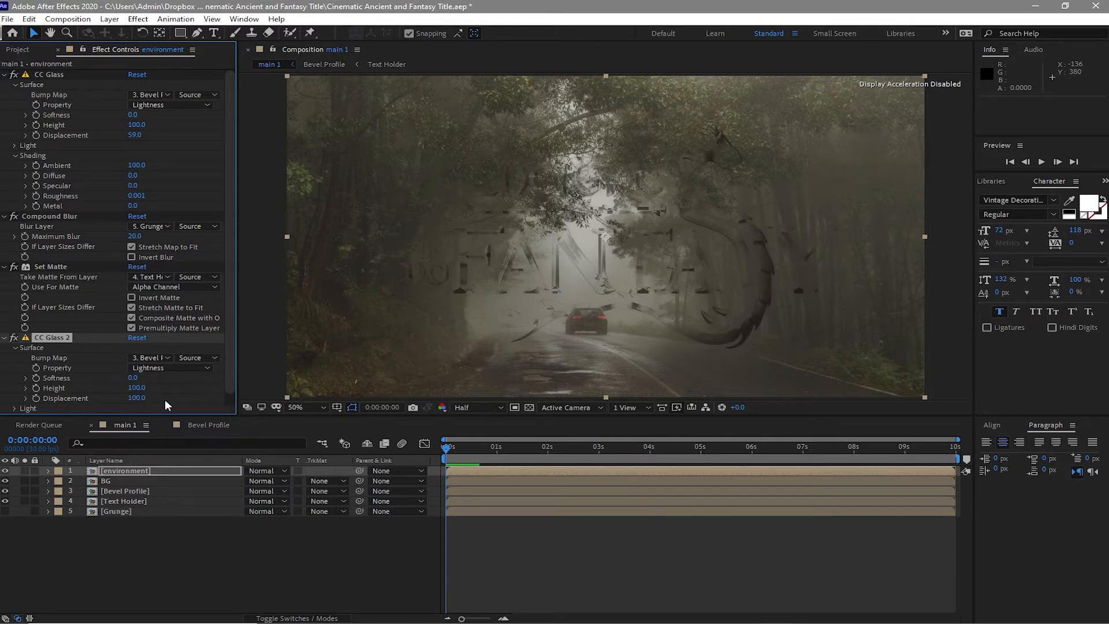
left_click(138, 398)
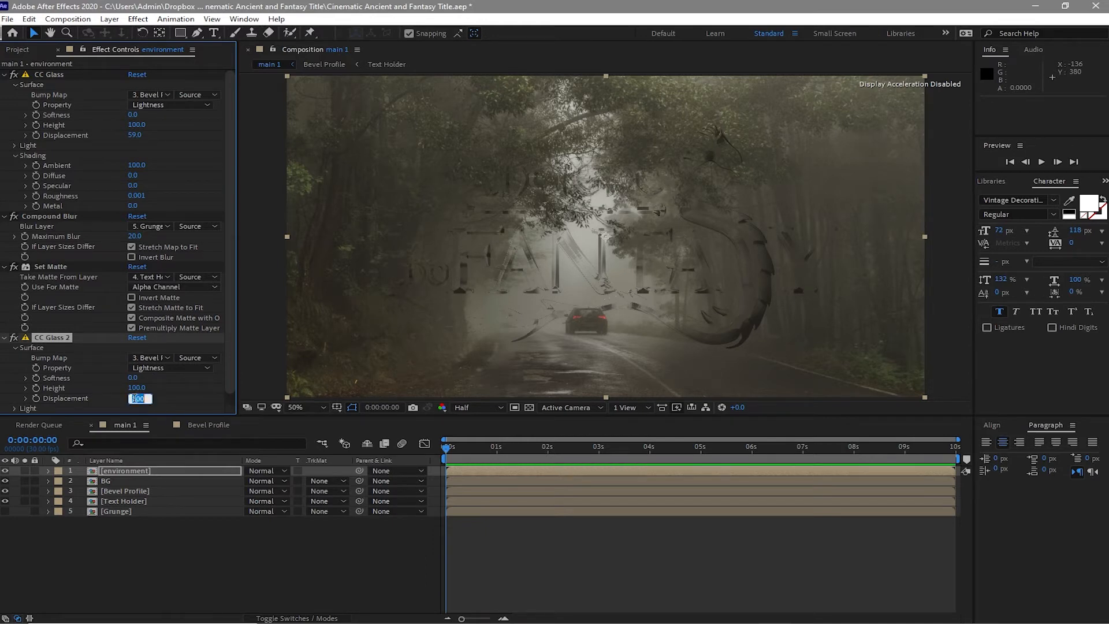
type("0")
Step: Switch the light source of the second CC Glass effect to AE Lights
left_click(15, 348)
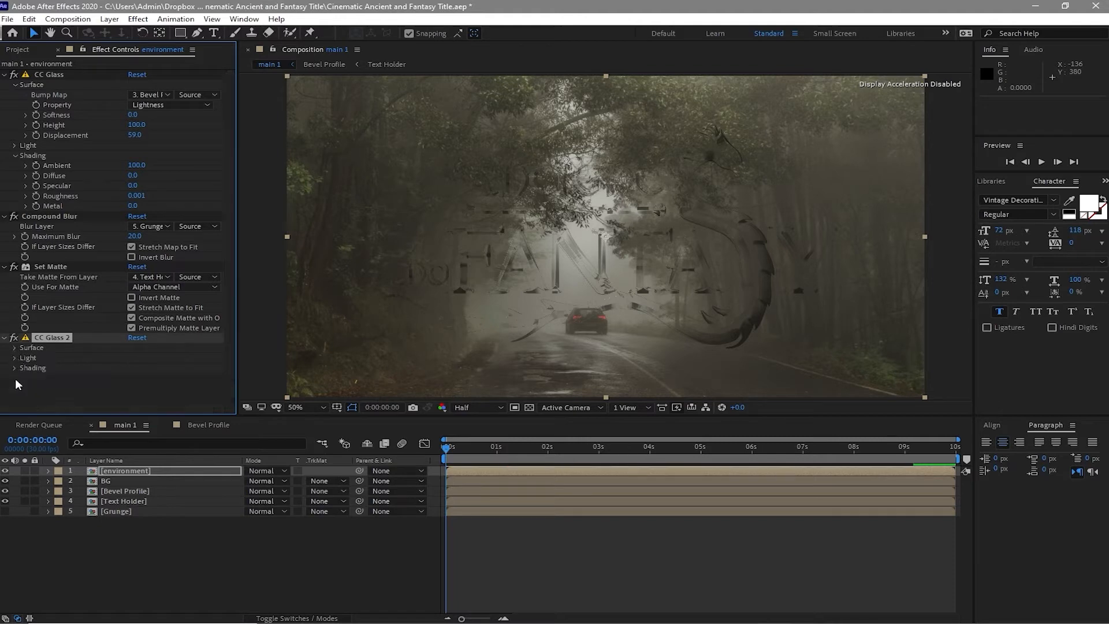
left_click(14, 358)
scroll(78, 352, "down", 2)
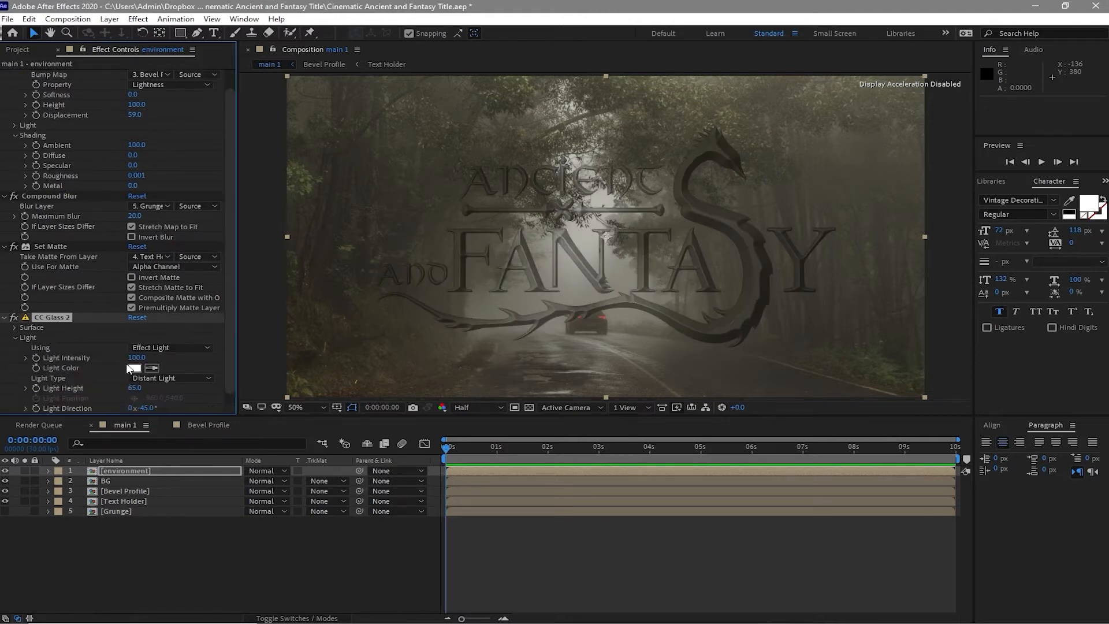
left_click(144, 348)
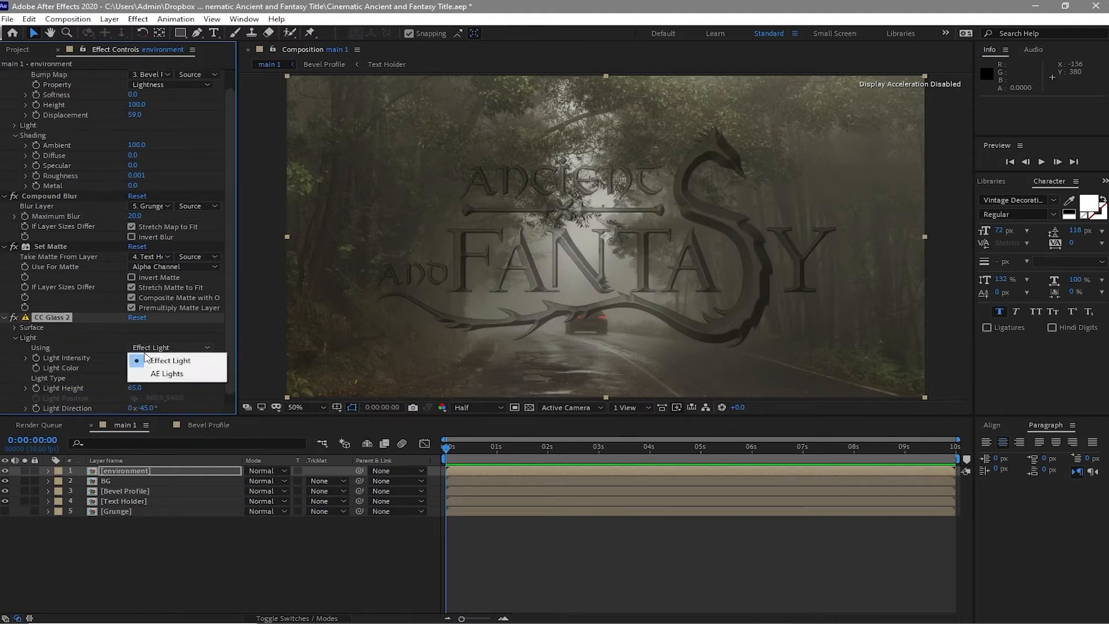
left_click(162, 375)
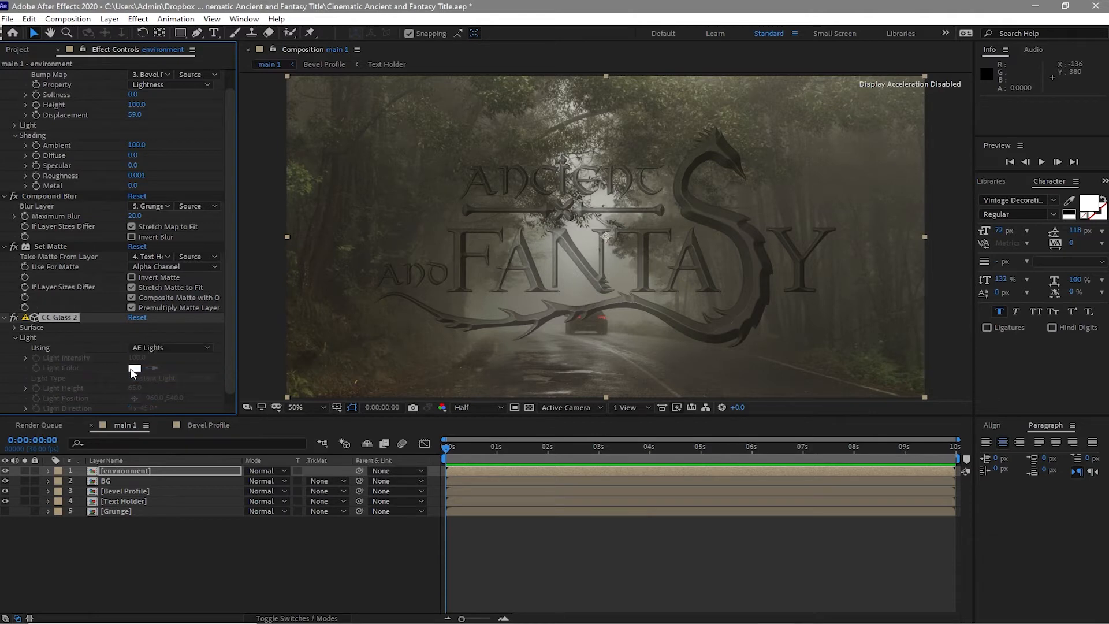
left_click(15, 338)
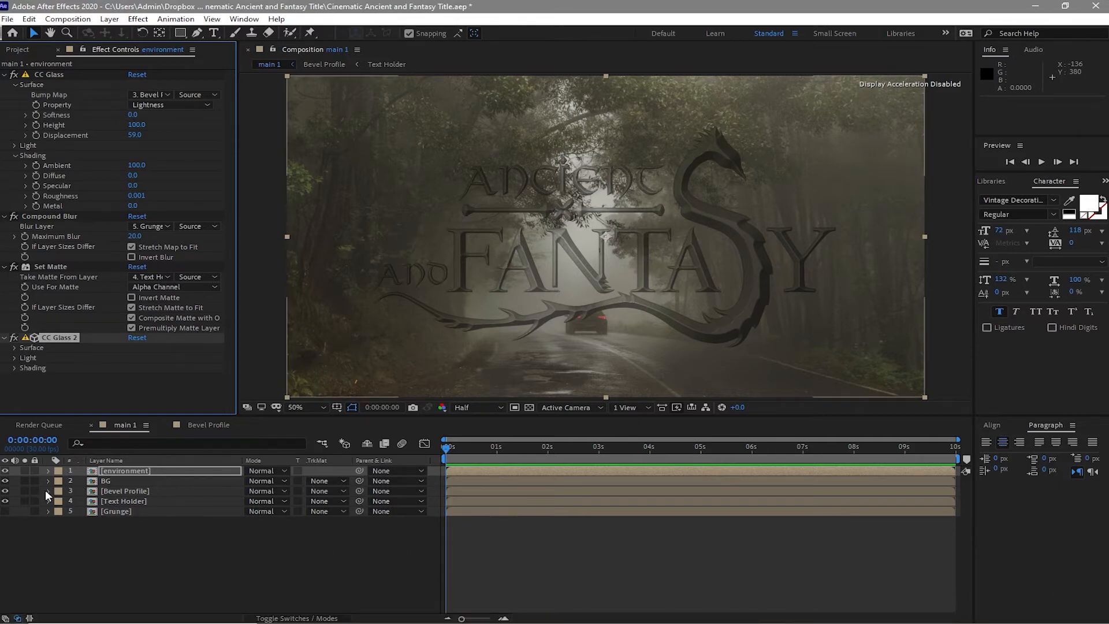
Step: Hide the BG layer and examine the title's glass texture up close
left_click(4, 481)
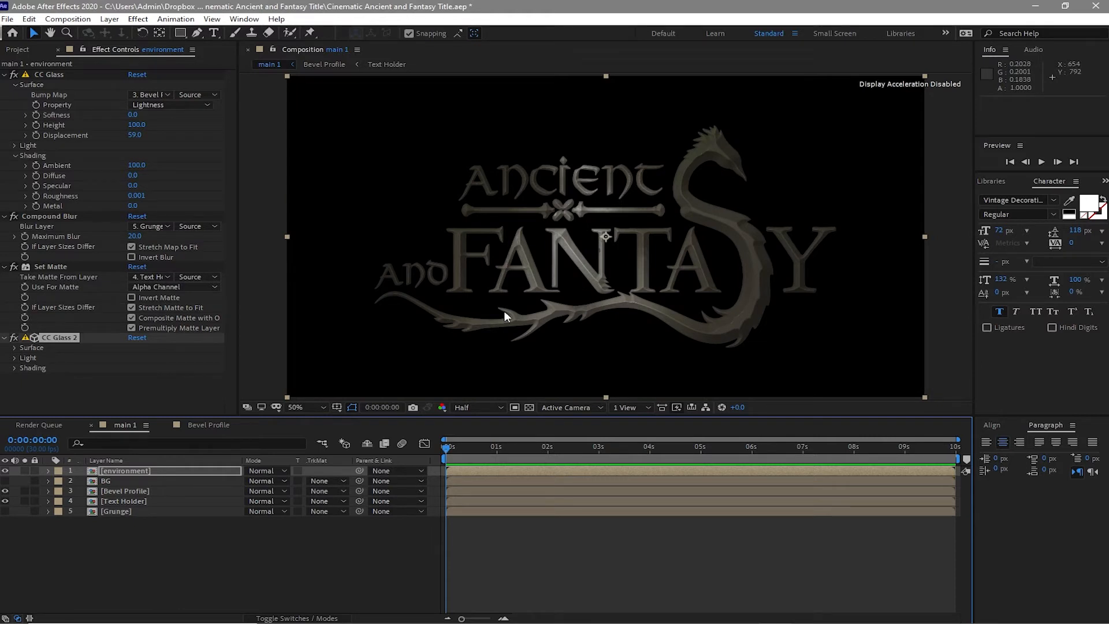
key("period")
key("period")
key("period")
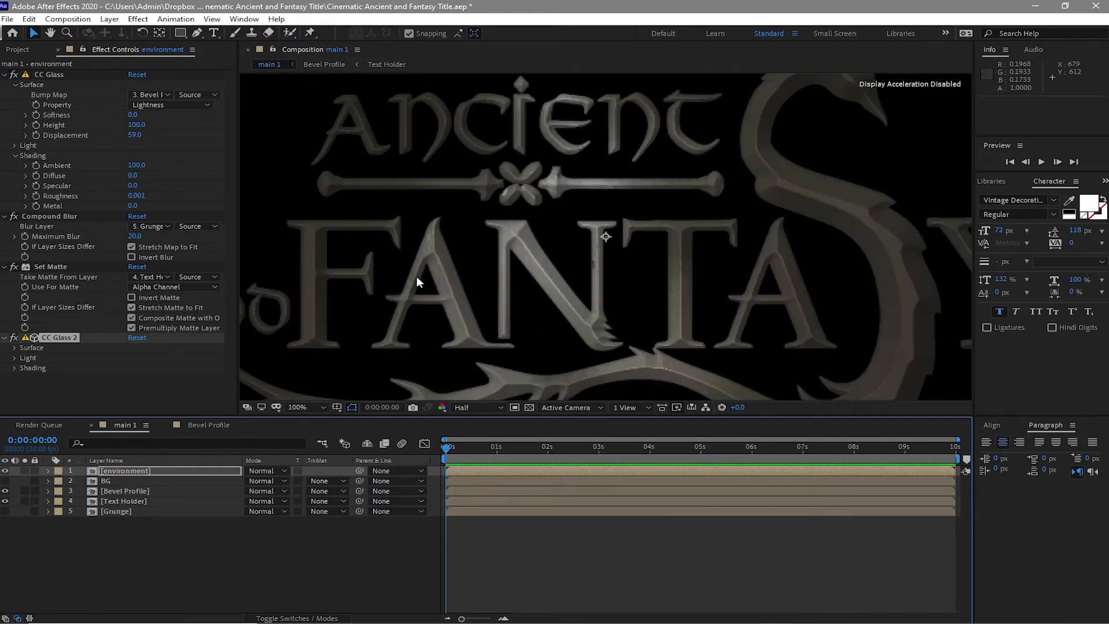
Step: Raise the Compound Blur's Maximum Blur on the environment layer to 99, checking the texture on the title
key("period")
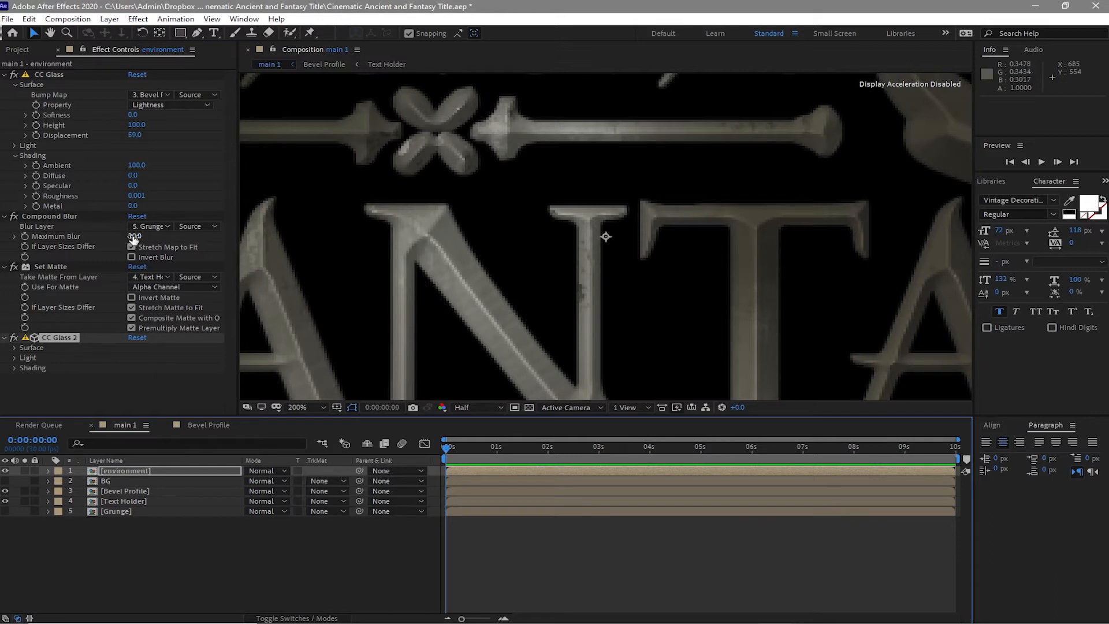
left_click_drag(133, 236, 139, 236)
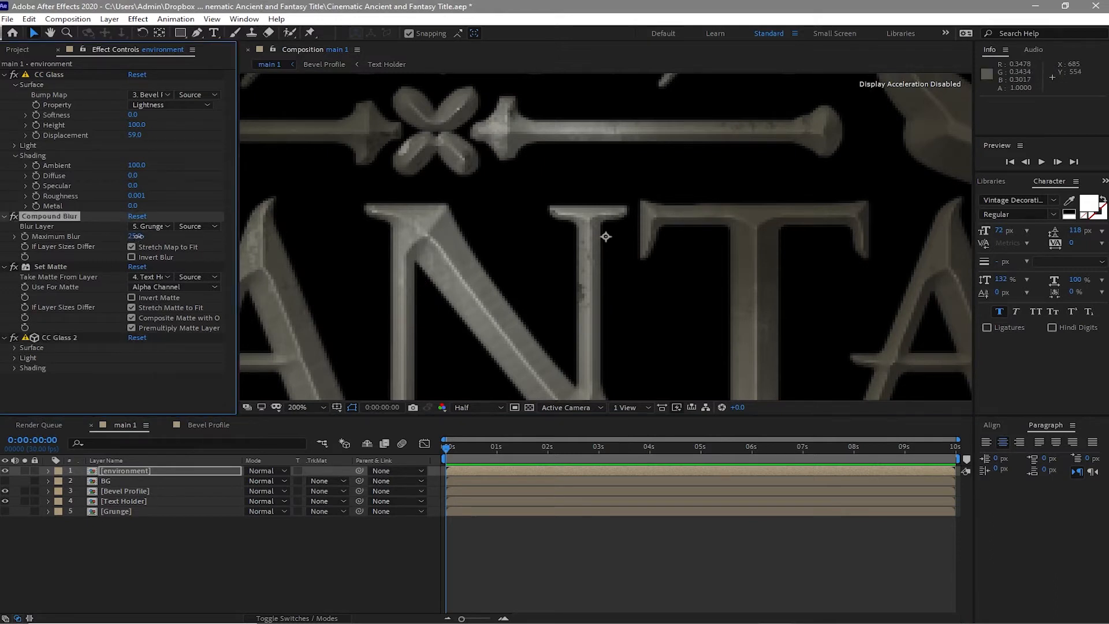
key("comma")
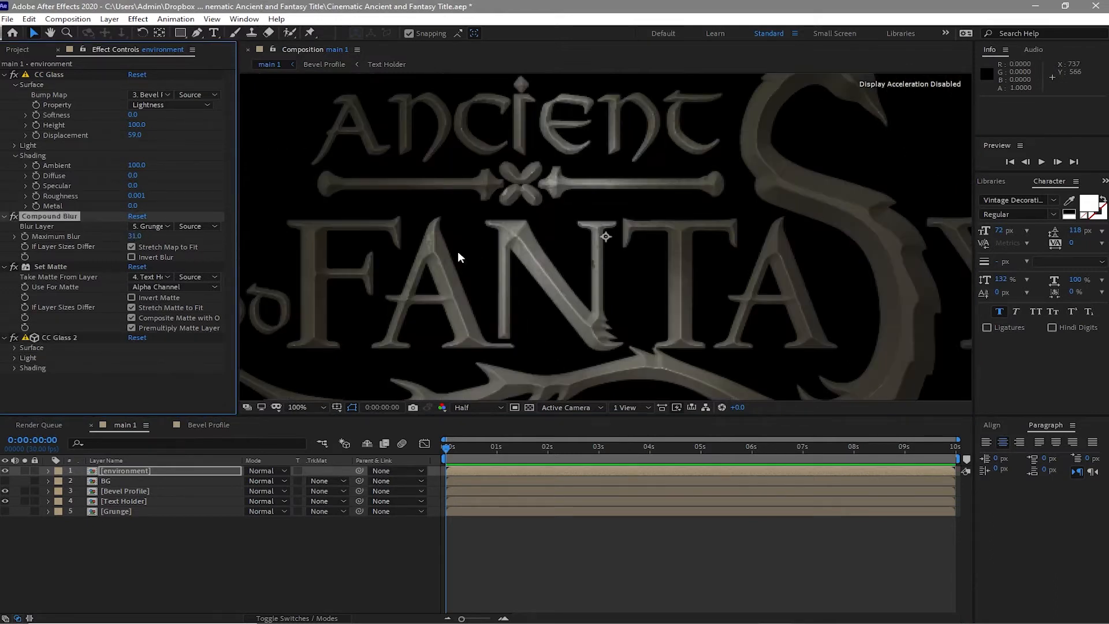
left_click_drag(134, 237, 173, 236)
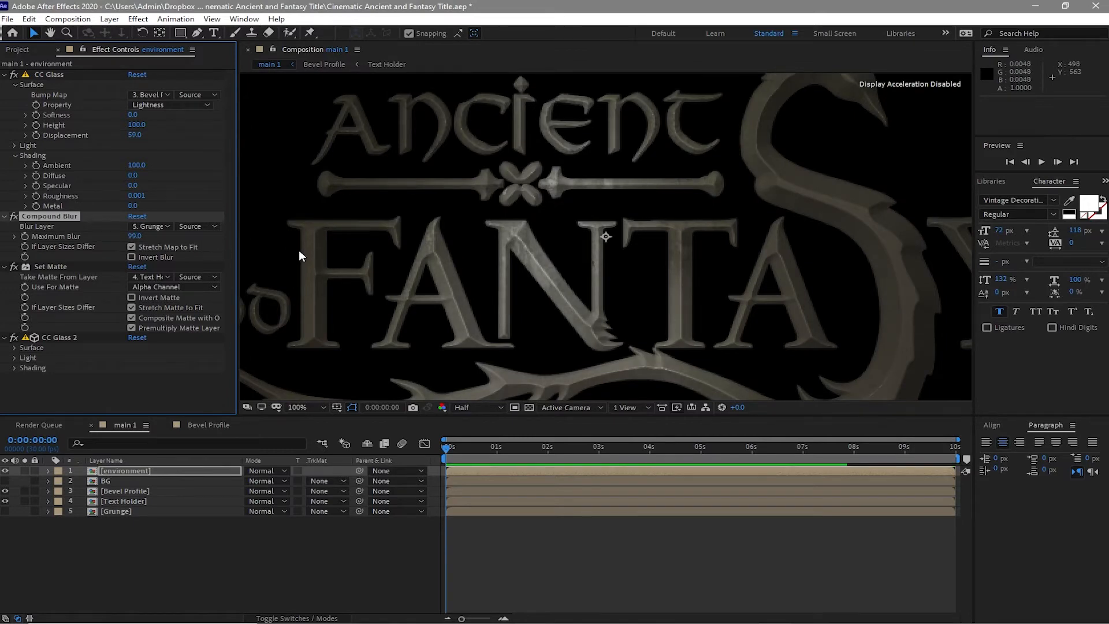
scroll(304, 260, "down", 1)
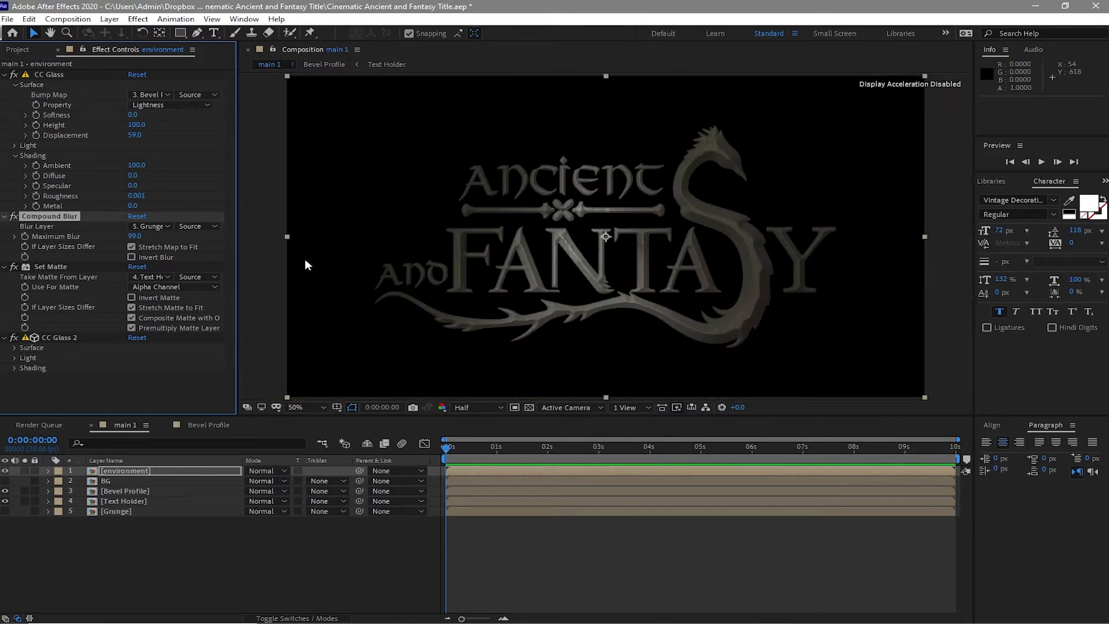
left_click(306, 265)
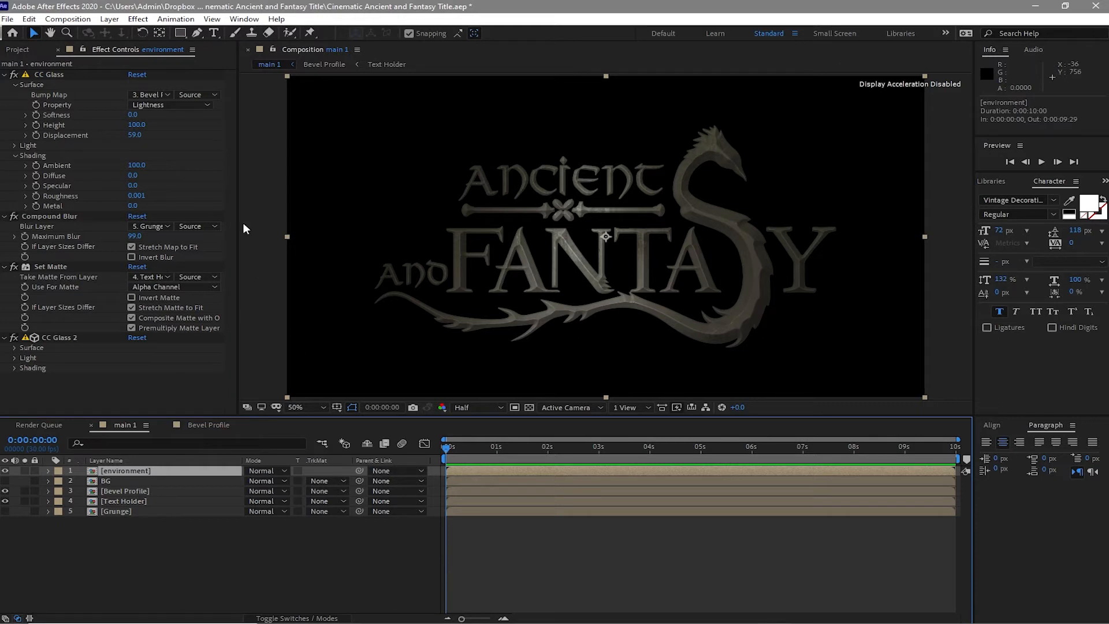
Step: Add an Ambient light with 50% intensity to the composition
left_click(110, 19)
mouse_move(292, 33)
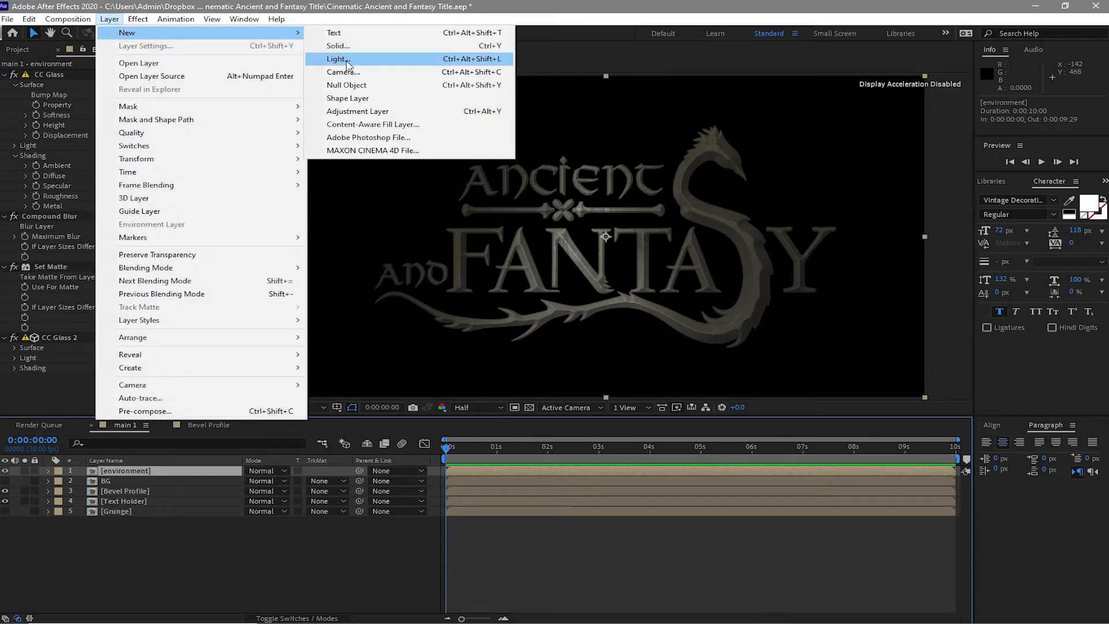
left_click(346, 60)
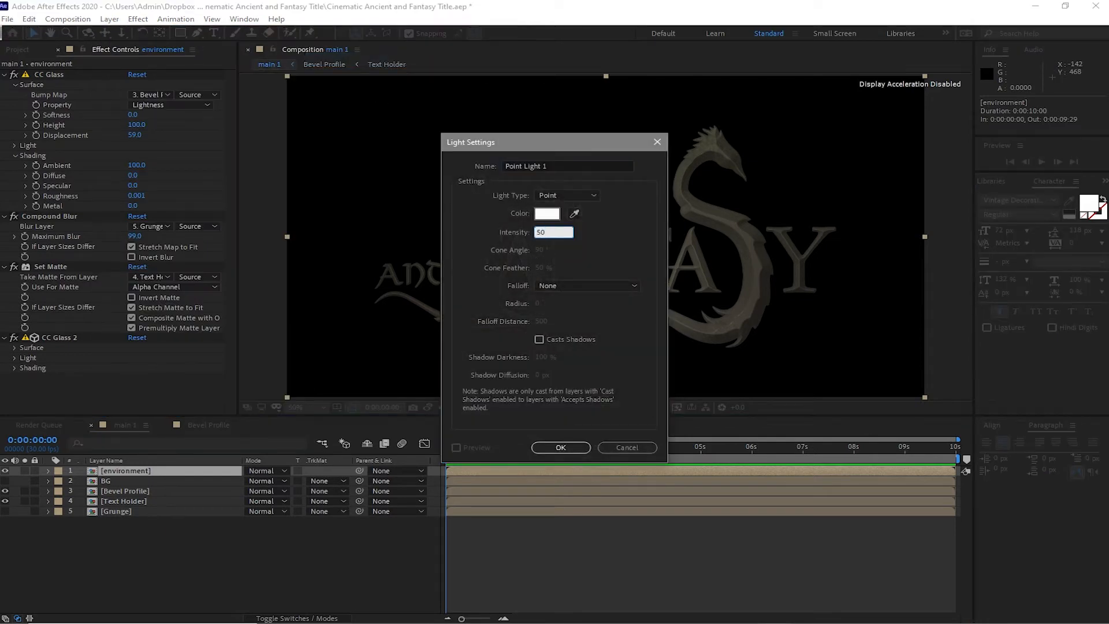
type("50")
left_click(593, 195)
left_click(580, 248)
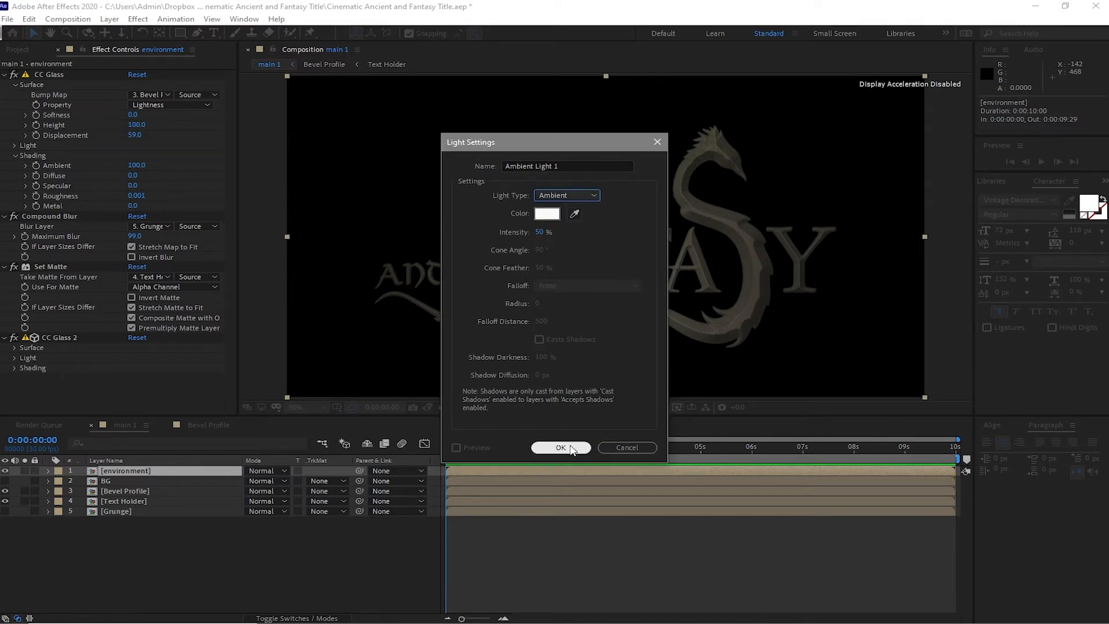
left_click(561, 447)
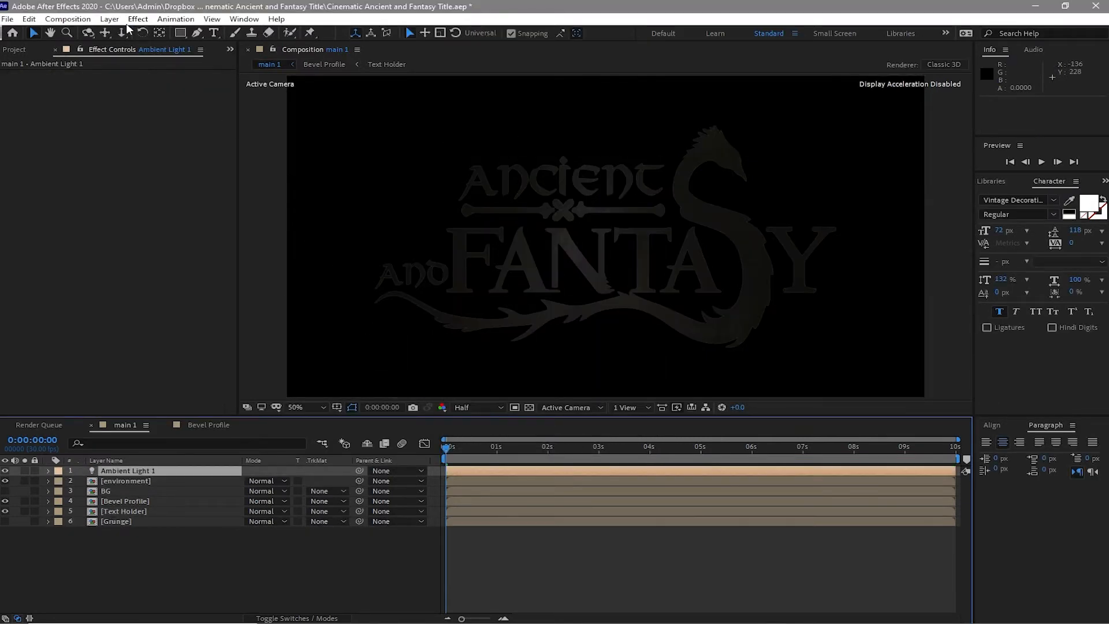
Step: Add a white Point light with 250% intensity, no falloff and no cast shadows
left_click(109, 18)
mouse_move(267, 34)
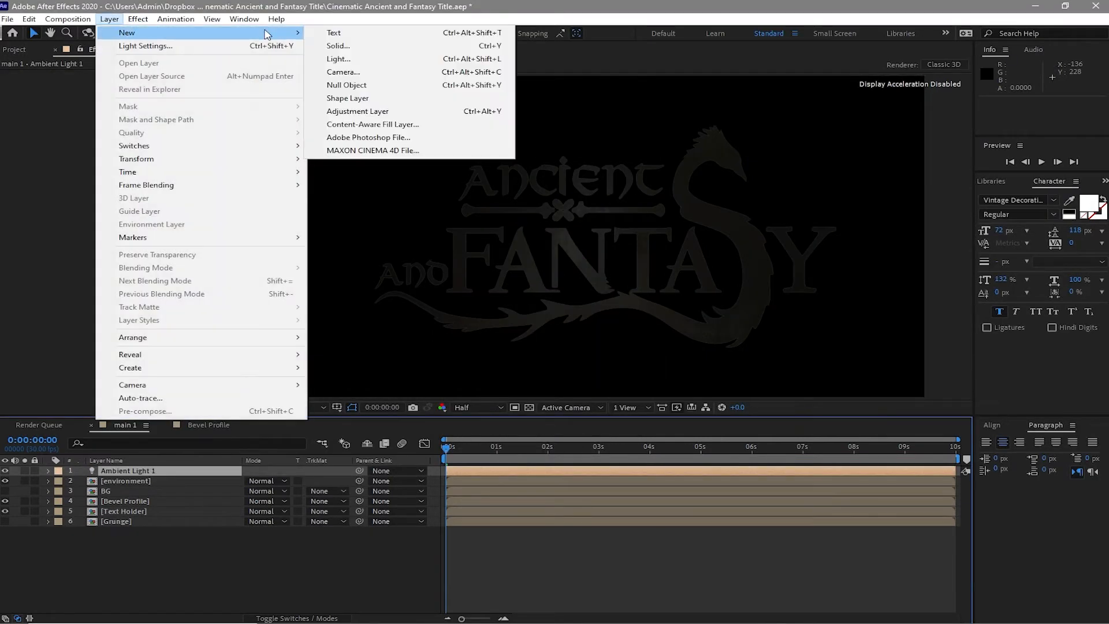
left_click(347, 60)
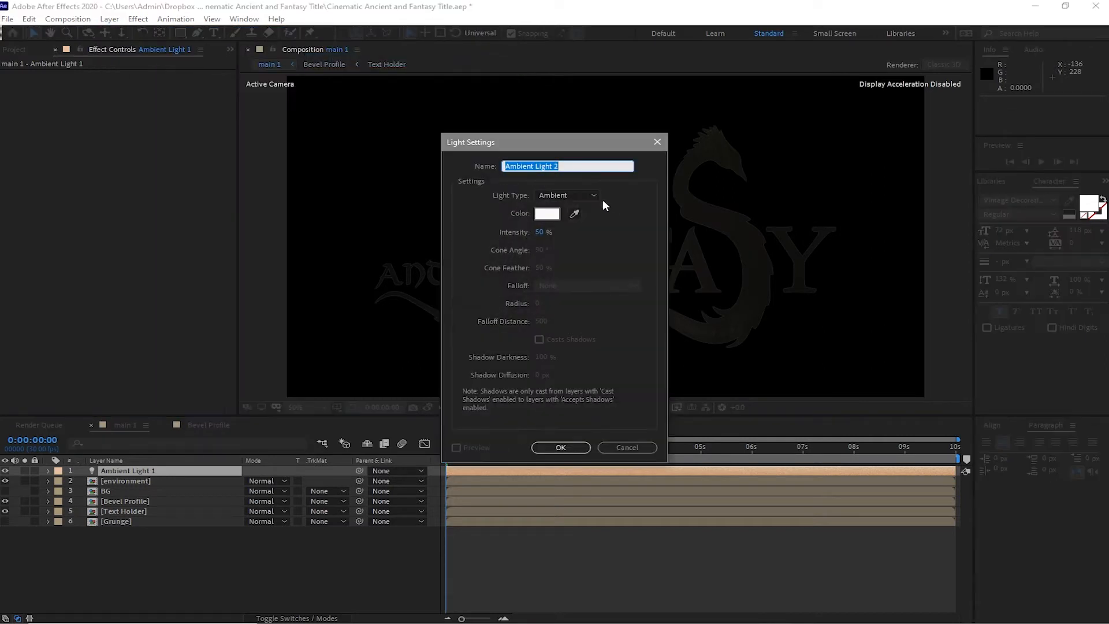
left_click(590, 196)
left_click(584, 232)
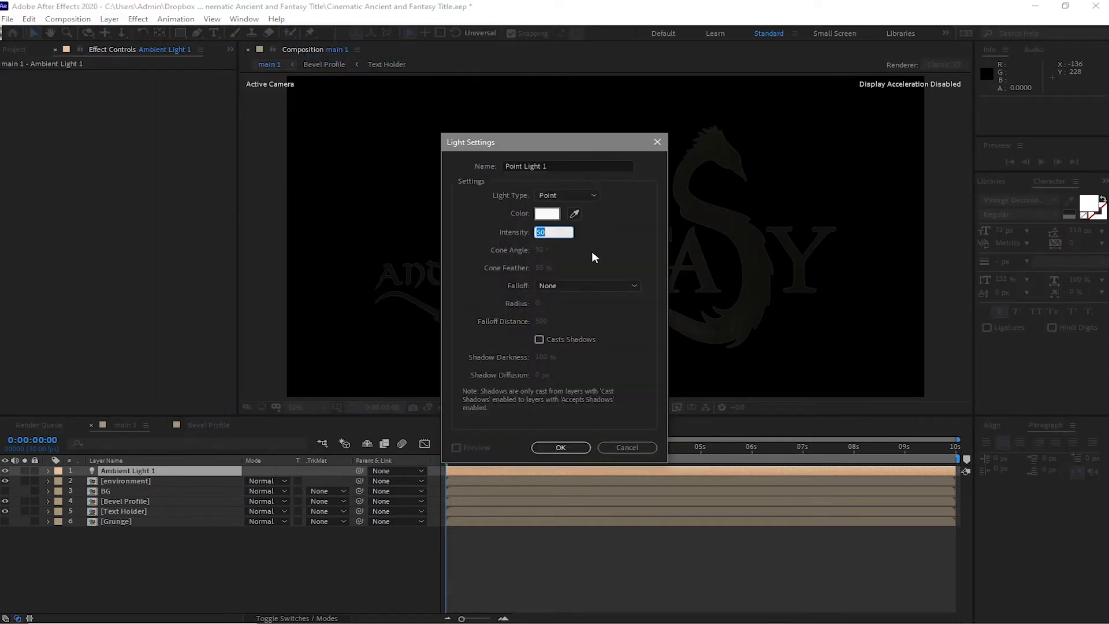
type("2")
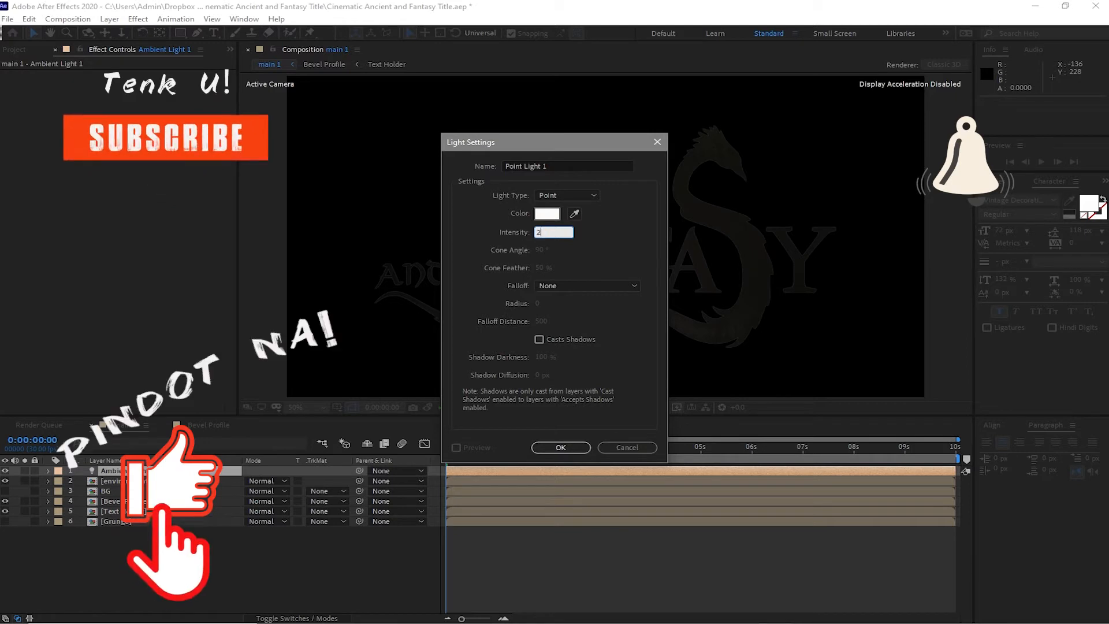
type("50")
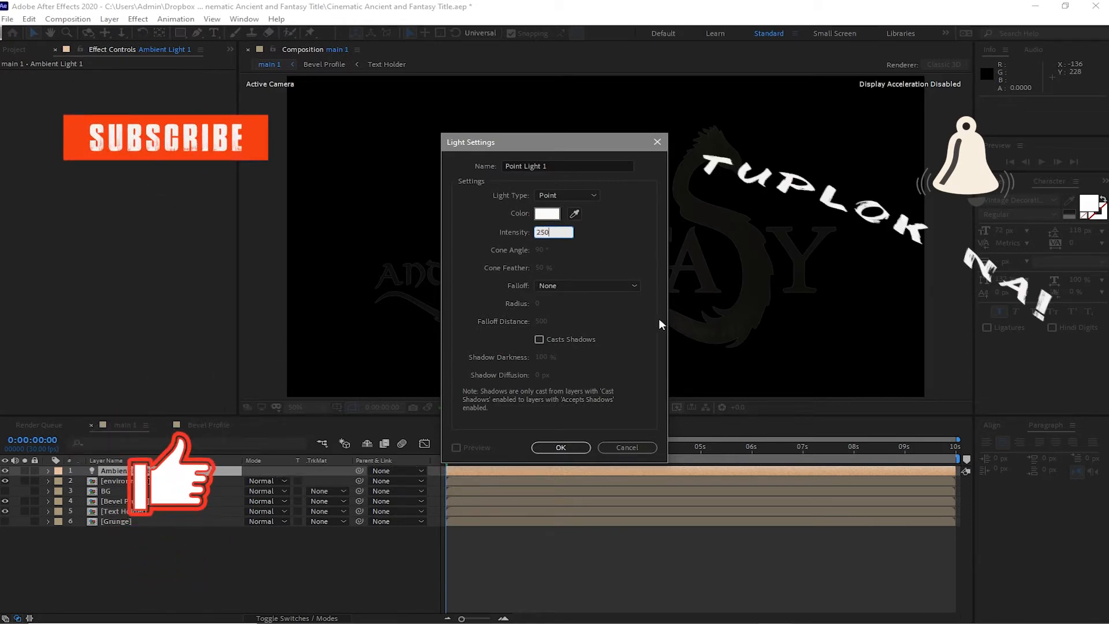
left_click(572, 449)
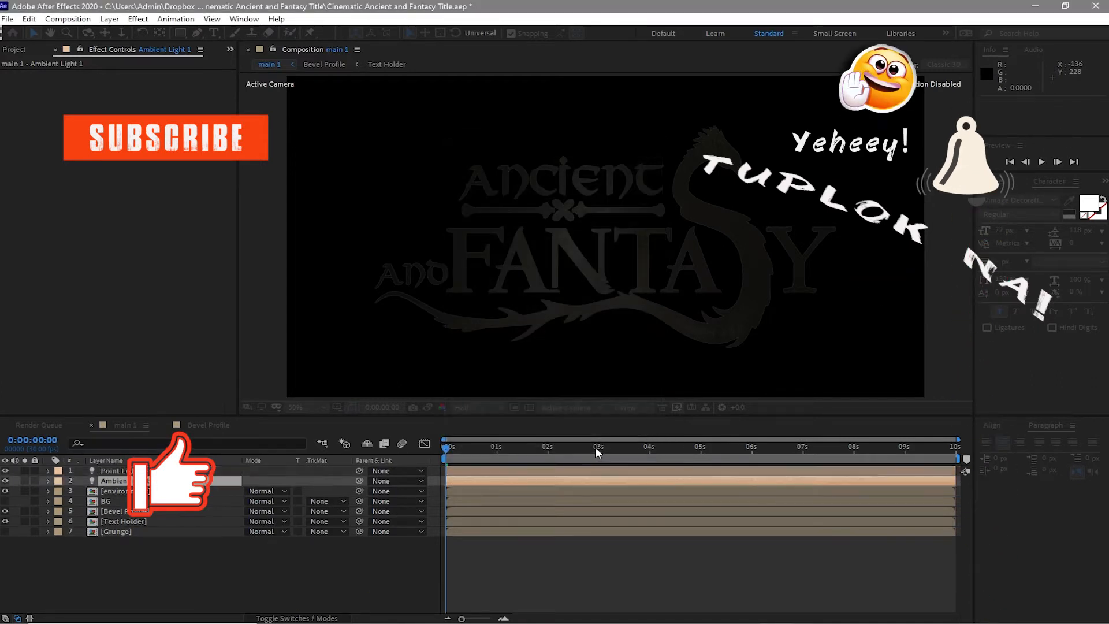
Step: Move the point light above the upper-right part of the title, to about 1384, 104, -666.7
key("comma")
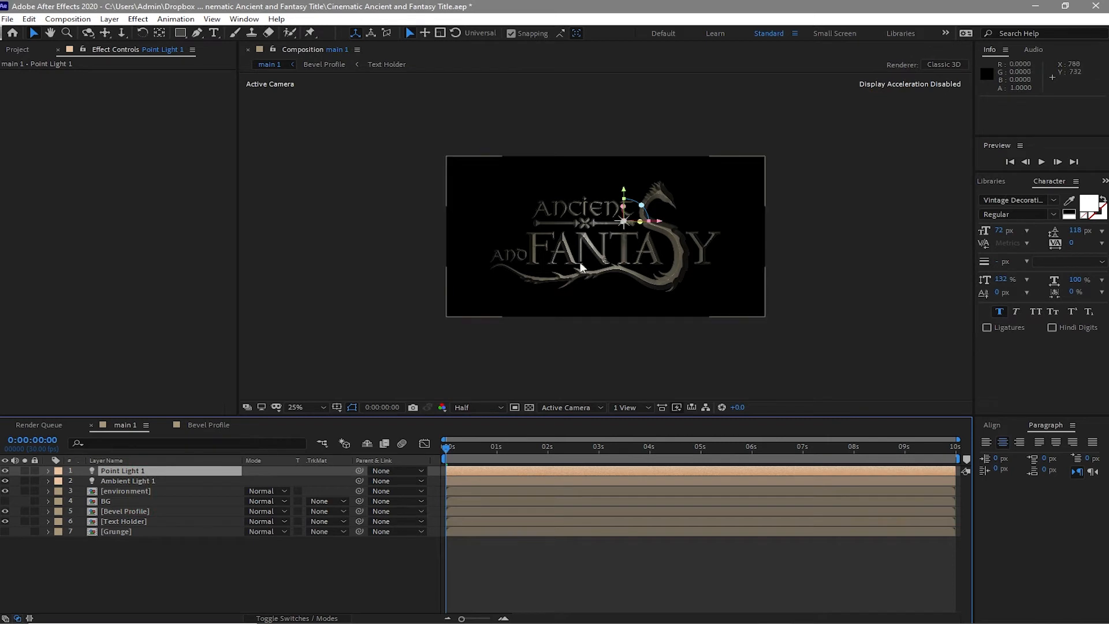
left_click_drag(626, 199, 625, 141)
scroll(563, 271, "up", 2)
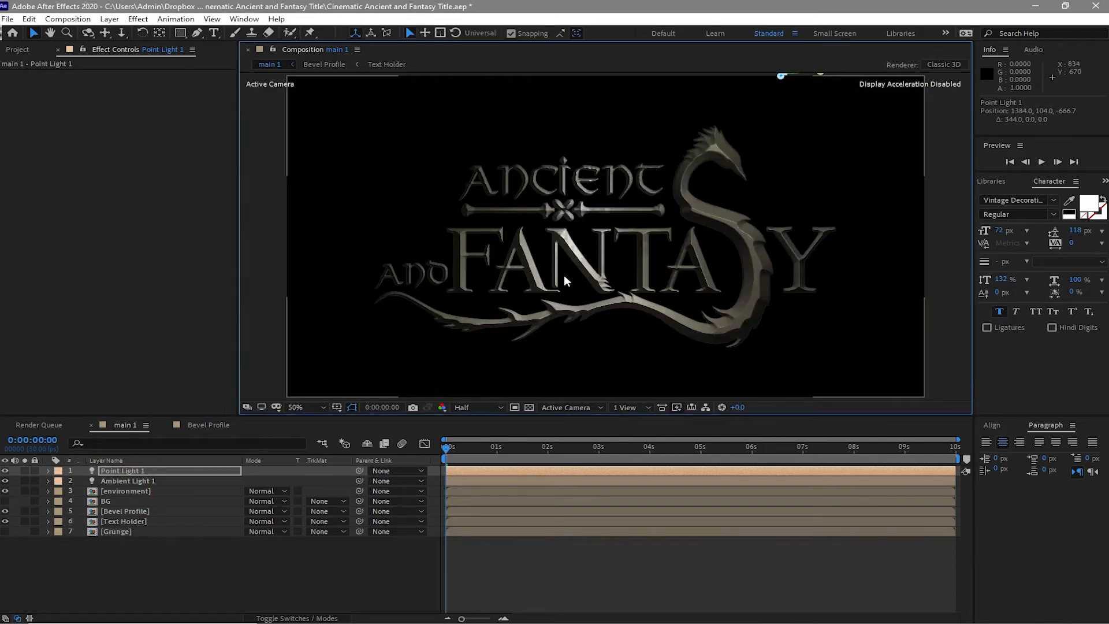
scroll(563, 295, "down", 2)
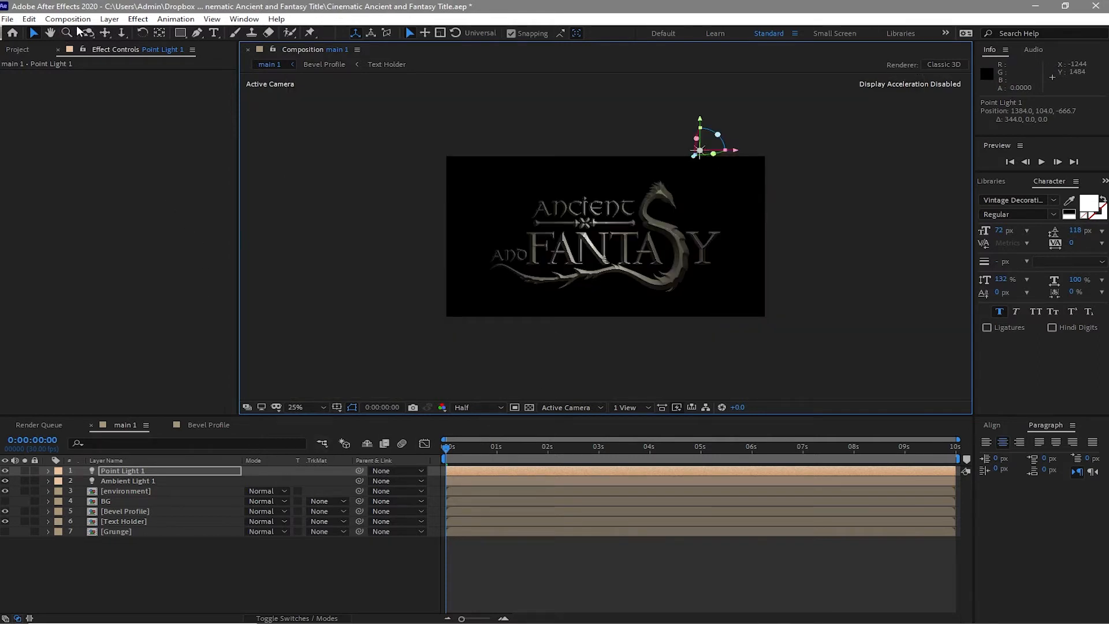
Step: Add a second 250% point light and move Point Light 1 above the frame's upper-left corner, to about 271, 98, -666.7
left_click(113, 21)
mouse_move(260, 34)
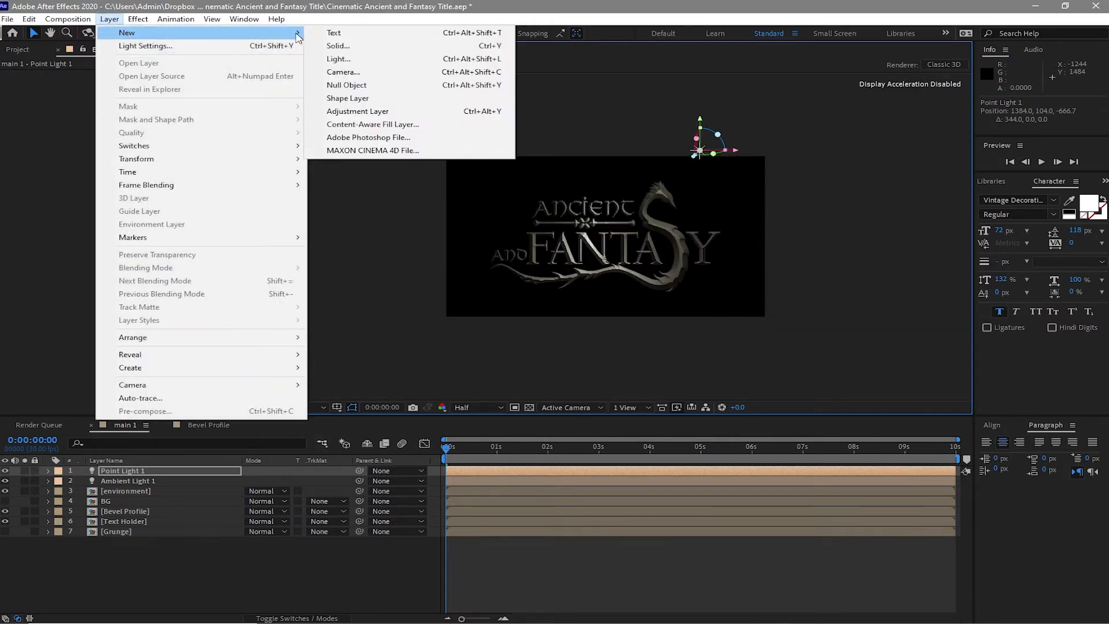
left_click(349, 60)
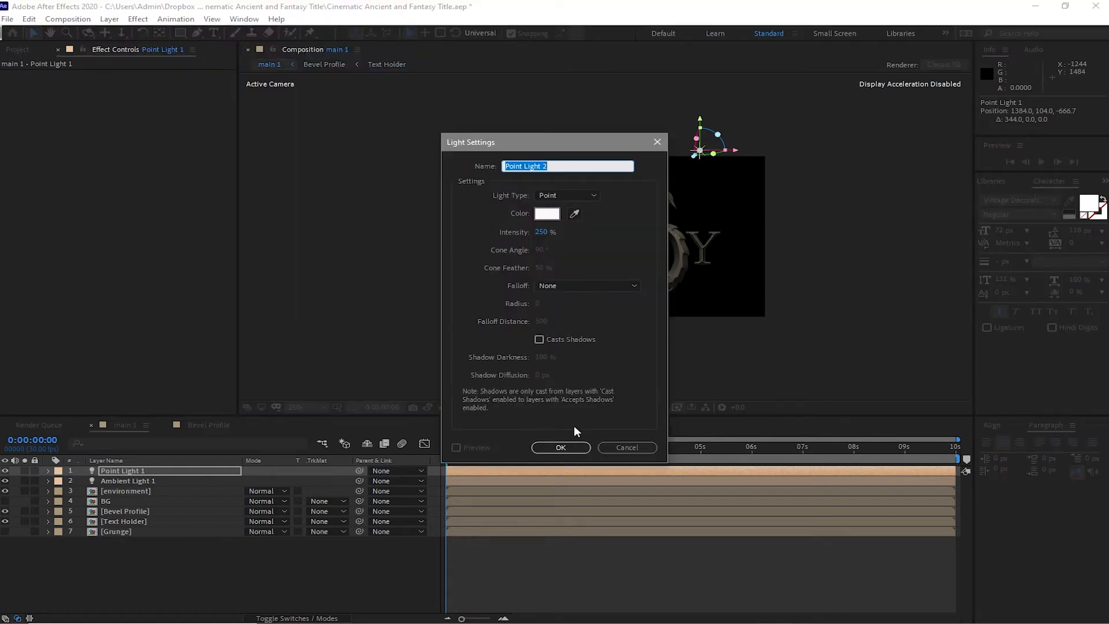
left_click(560, 449)
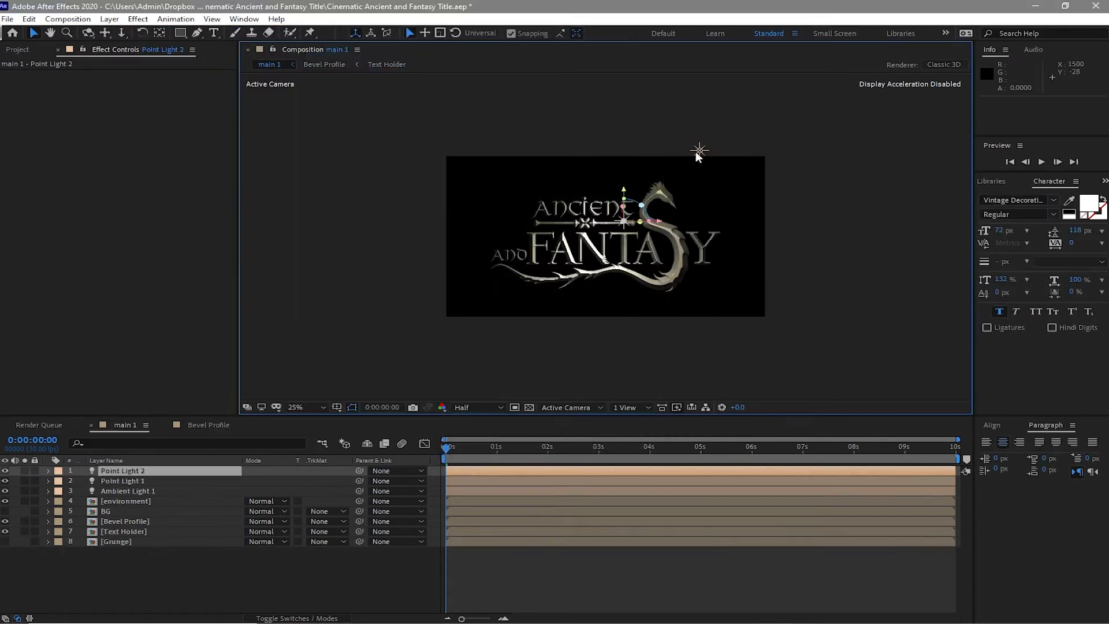
left_click_drag(672, 153, 427, 152)
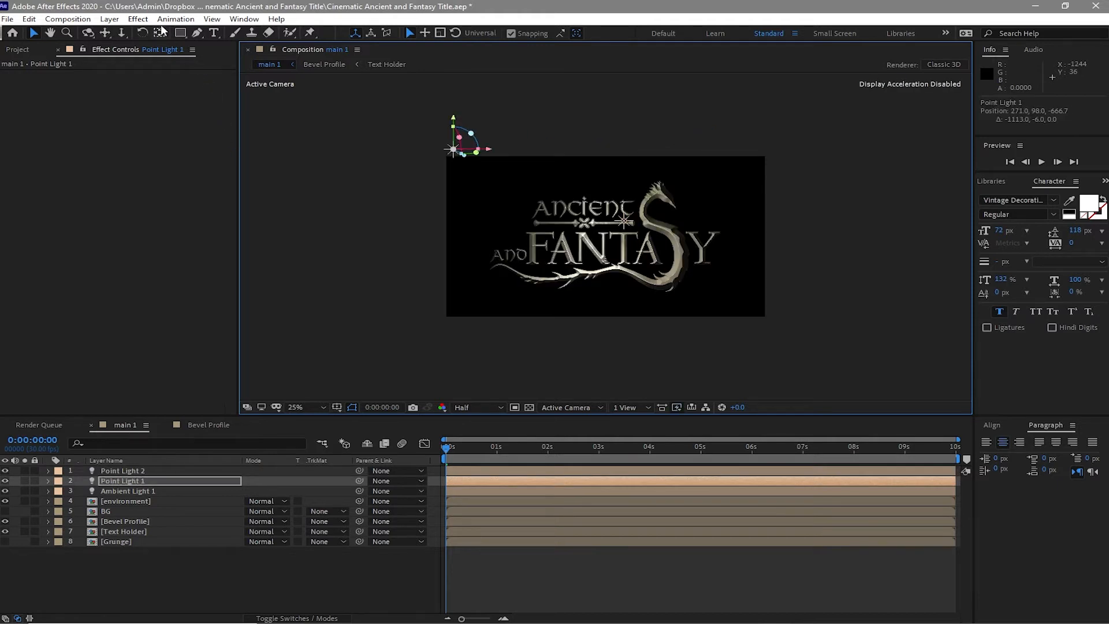
Step: Add a third 250% point light and place it near the frame's lower-left corner, at about 196, 1024, -666.7
left_click(109, 18)
mouse_move(173, 29)
left_click(335, 50)
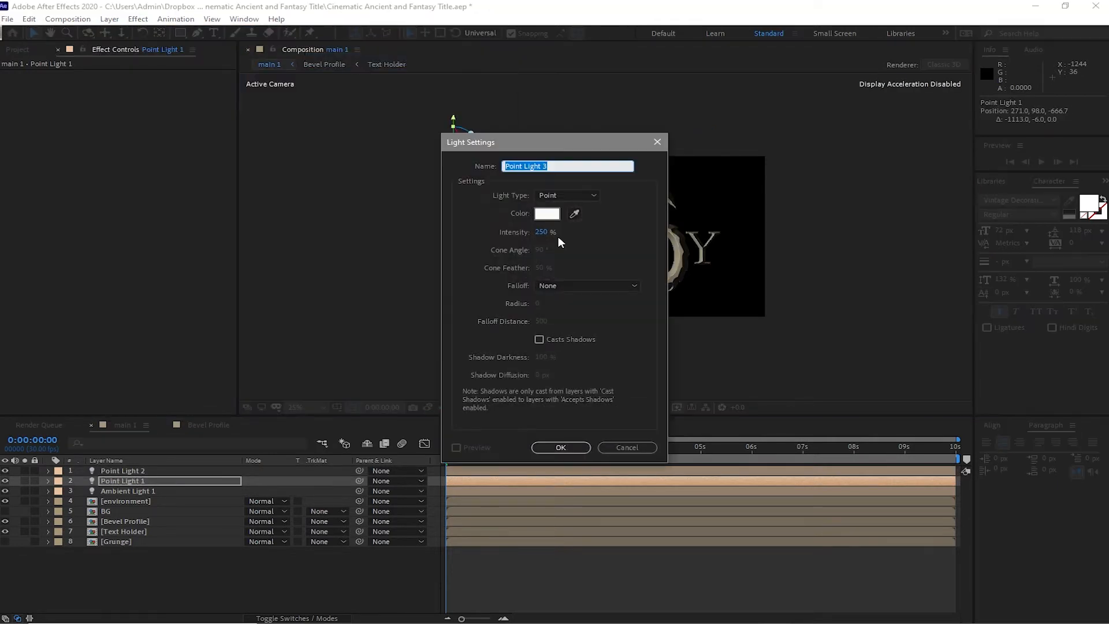
left_click(564, 449)
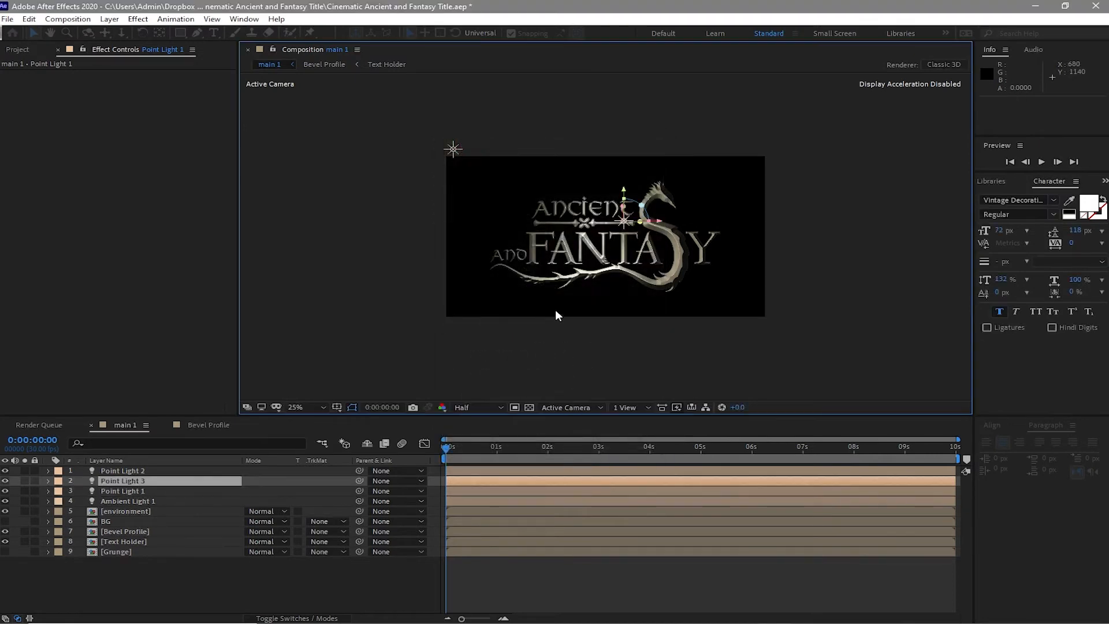
left_click_drag(646, 221, 520, 342)
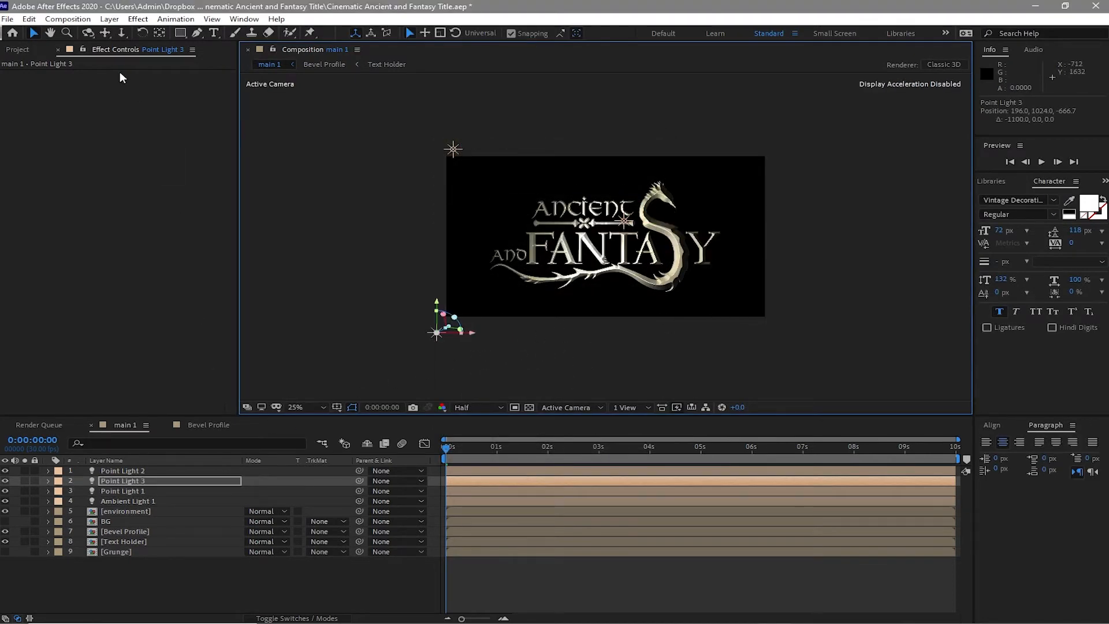
Step: Lower the intensity of Point Light 3 in its light settings while previewing the title
left_click(109, 18)
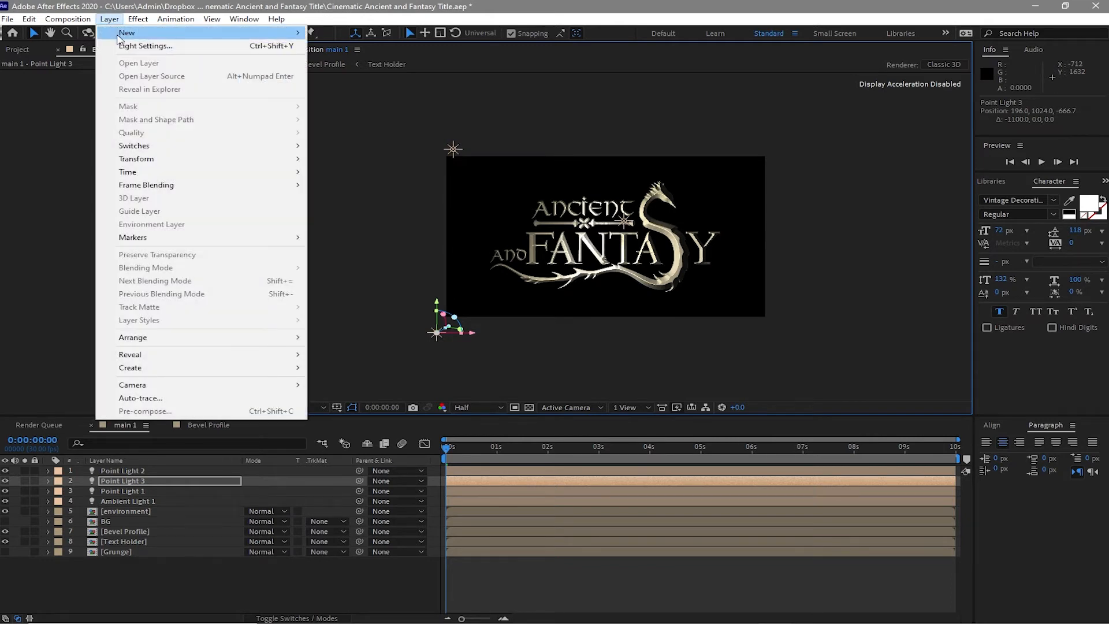
left_click(131, 46)
left_click_drag(546, 237, 446, 250)
left_click_drag(516, 143, 247, 143)
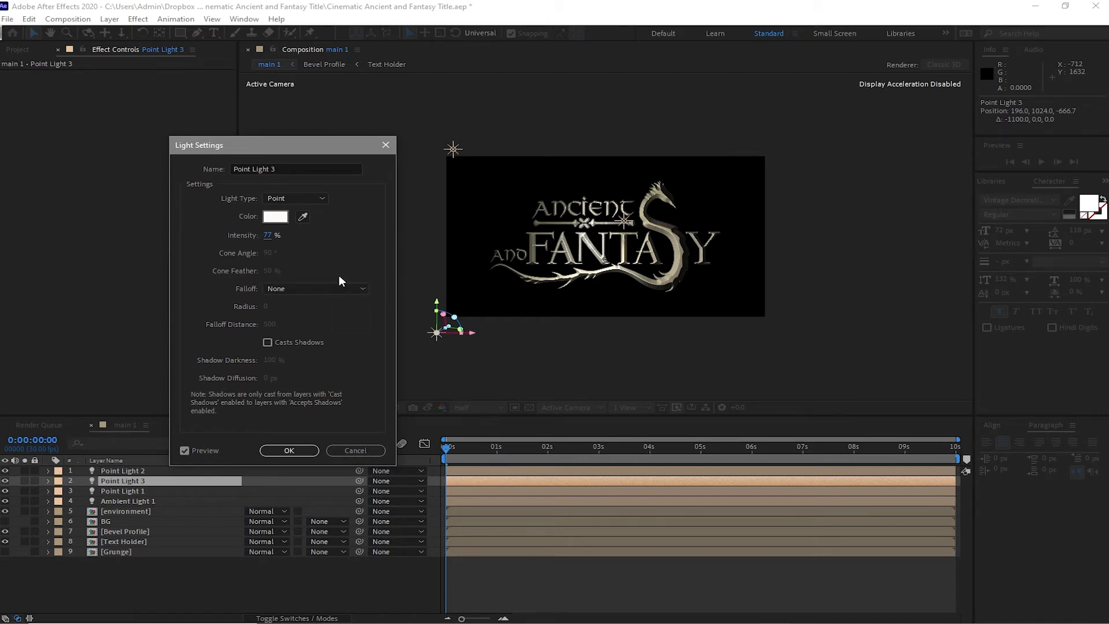
left_click(266, 239)
left_click_drag(271, 240, 249, 239)
left_click(289, 450)
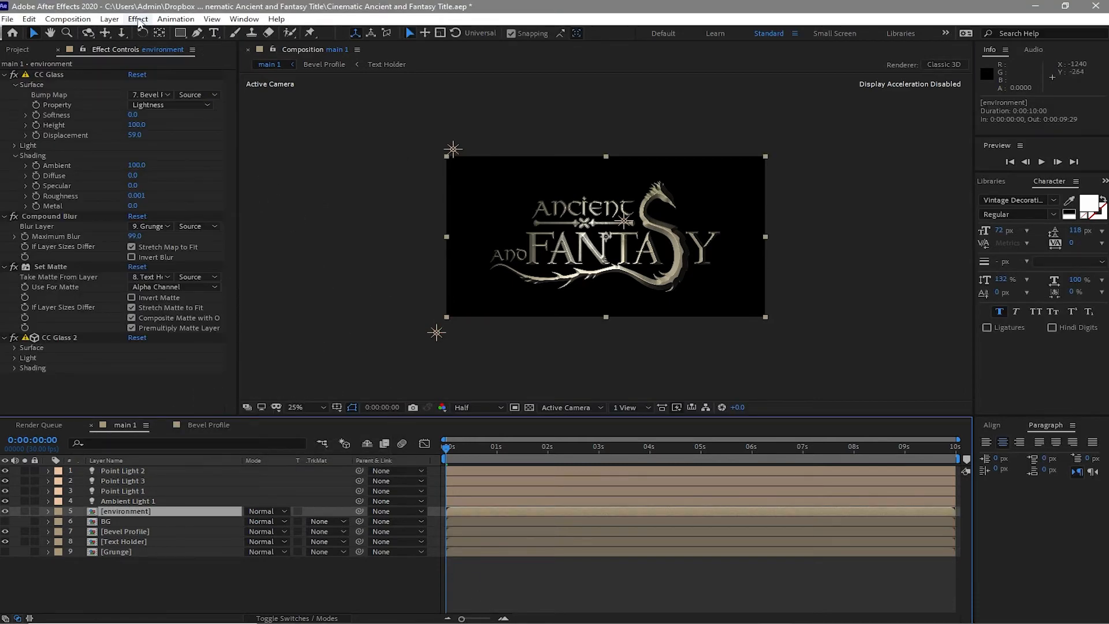
Step: Apply Motion Tile to the environment layer and move it ahead of all the layer's other effects
left_click(138, 19)
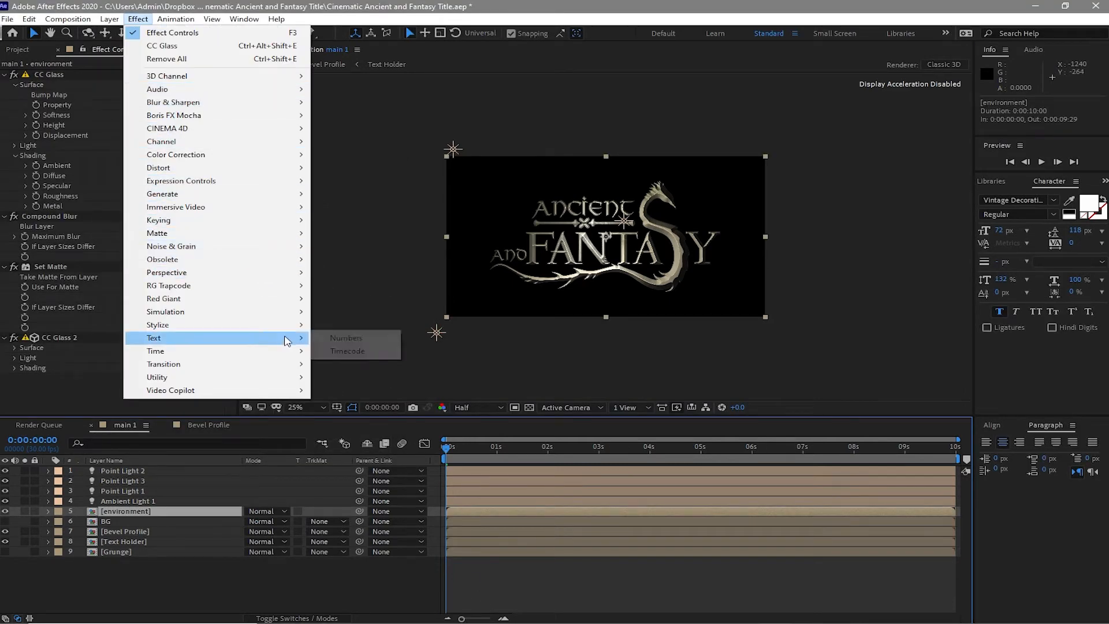
mouse_move(284, 329)
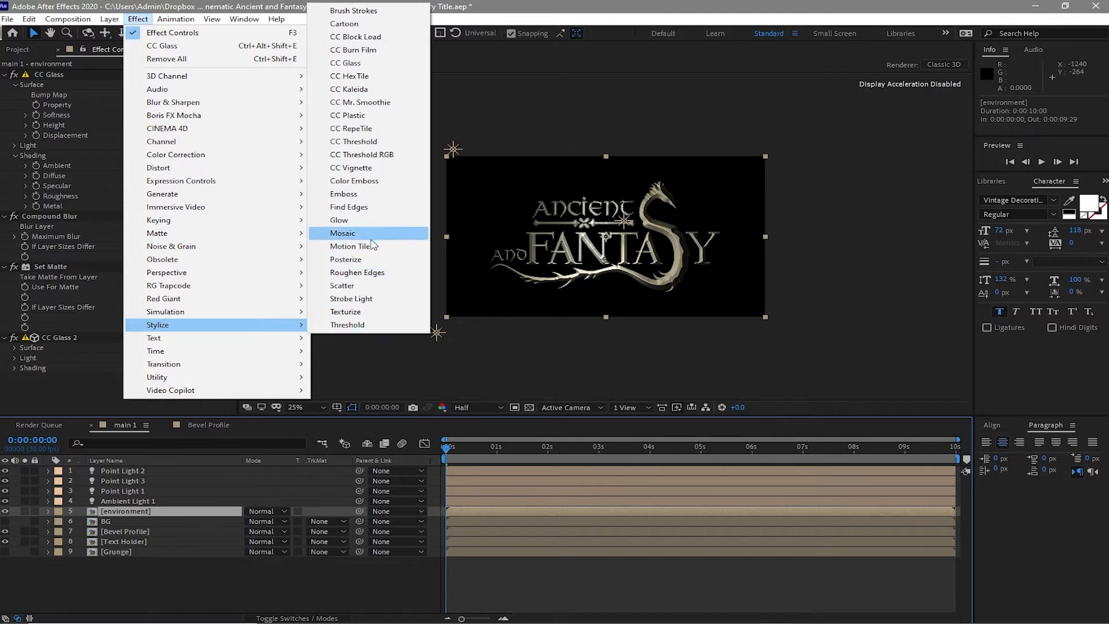
left_click(350, 246)
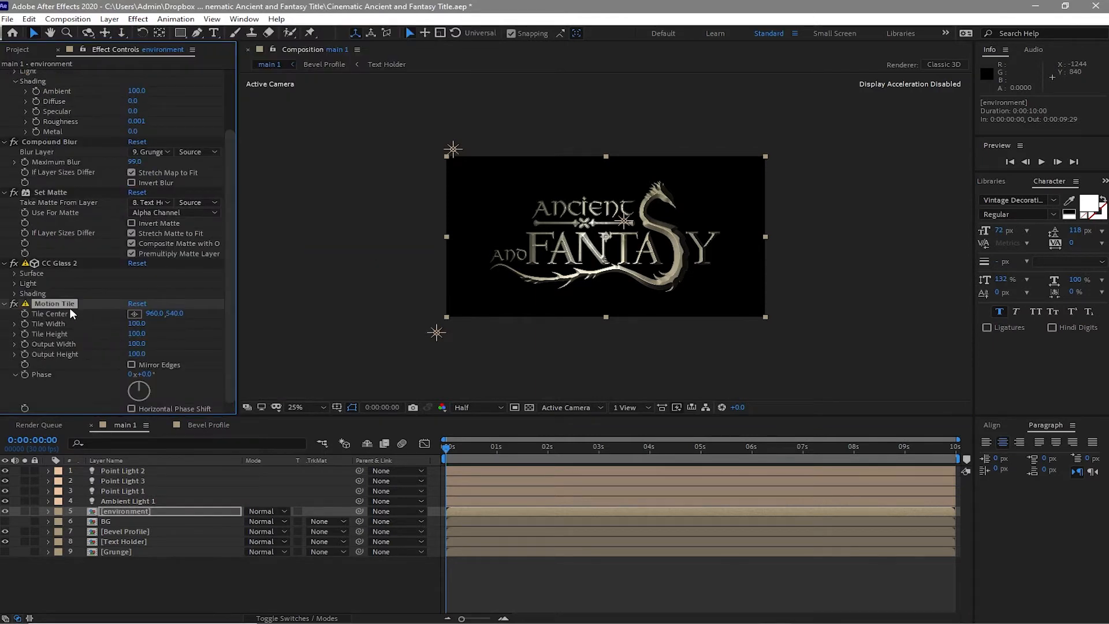
left_click_drag(69, 306, 60, 78)
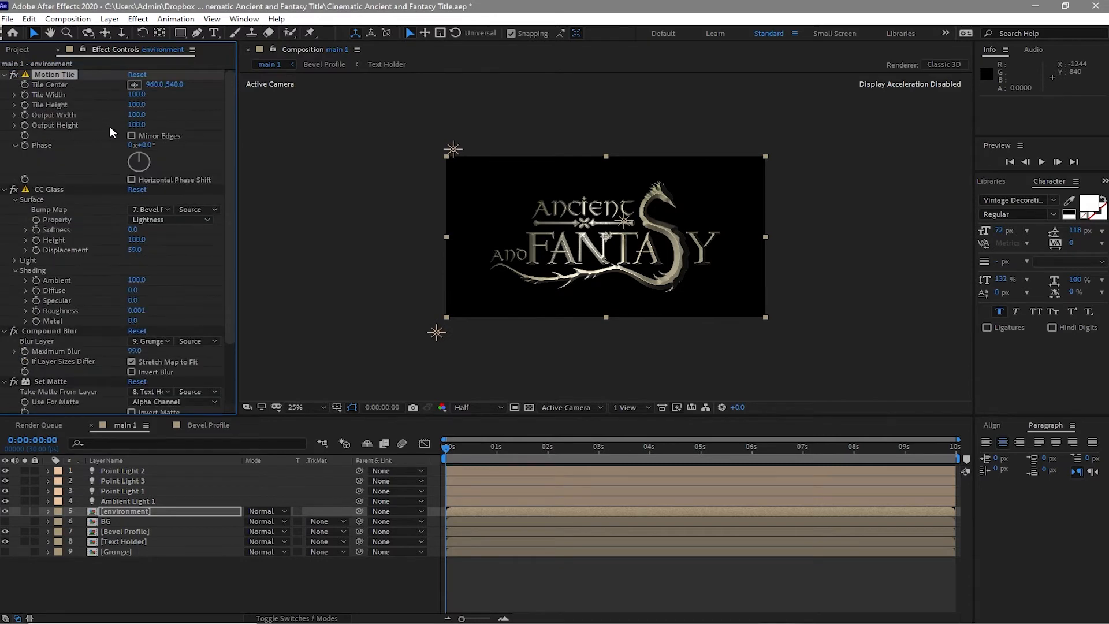
Step: Collapse the first CC Glass, Compound Blur and Set Matte settings of the environment layer
left_click(5, 190)
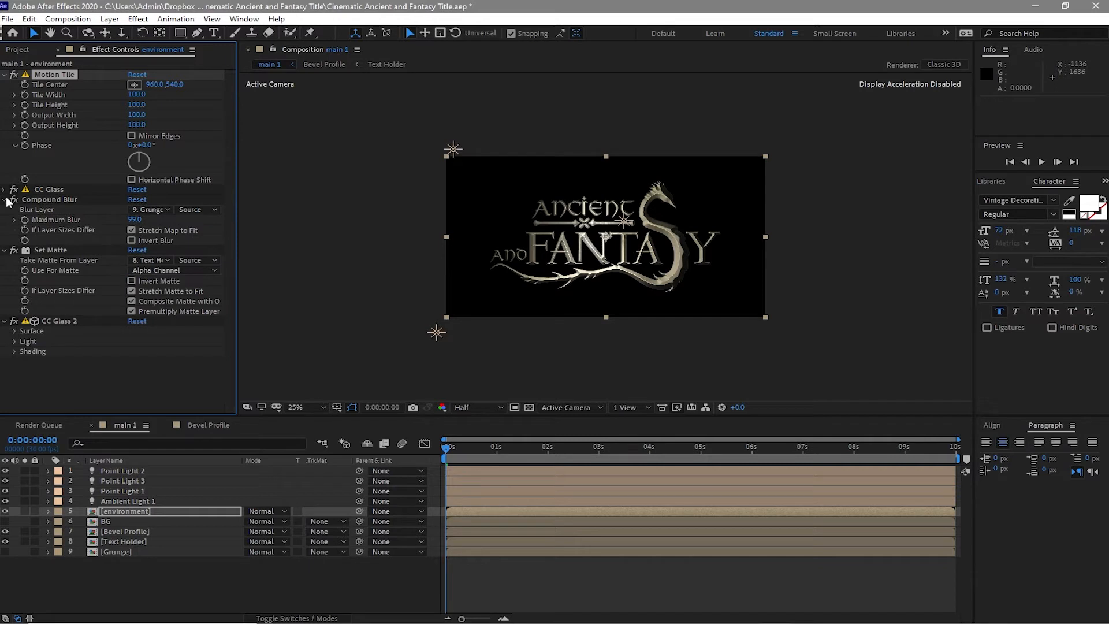
left_click(6, 199)
left_click(6, 209)
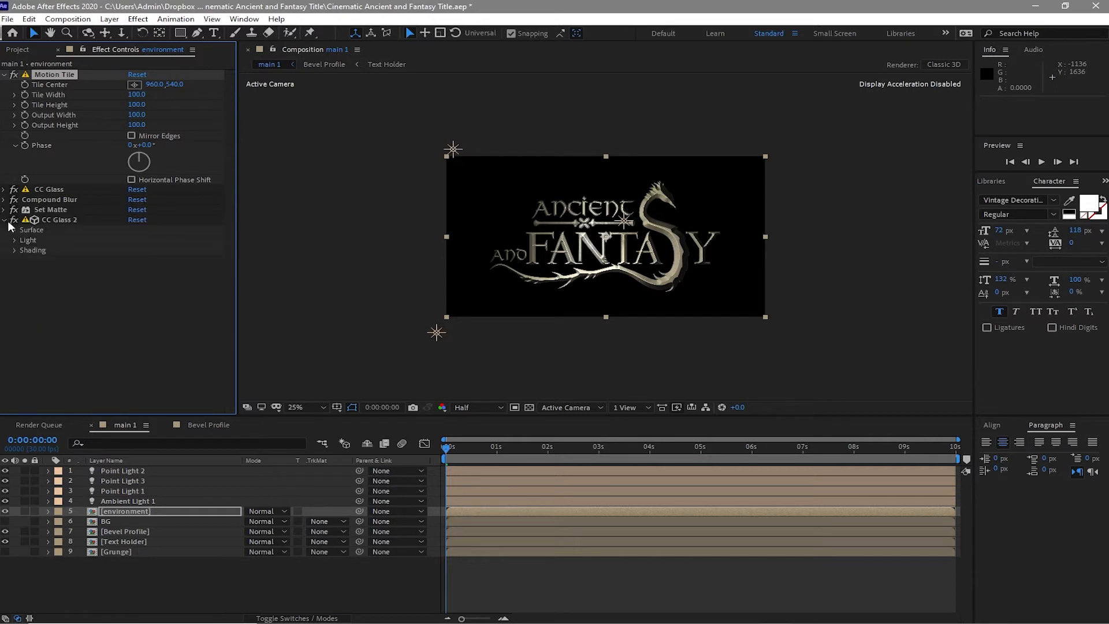
Step: Apply Curves to the environment layer and move it between Motion Tile and the first CC Glass
left_click(12, 227)
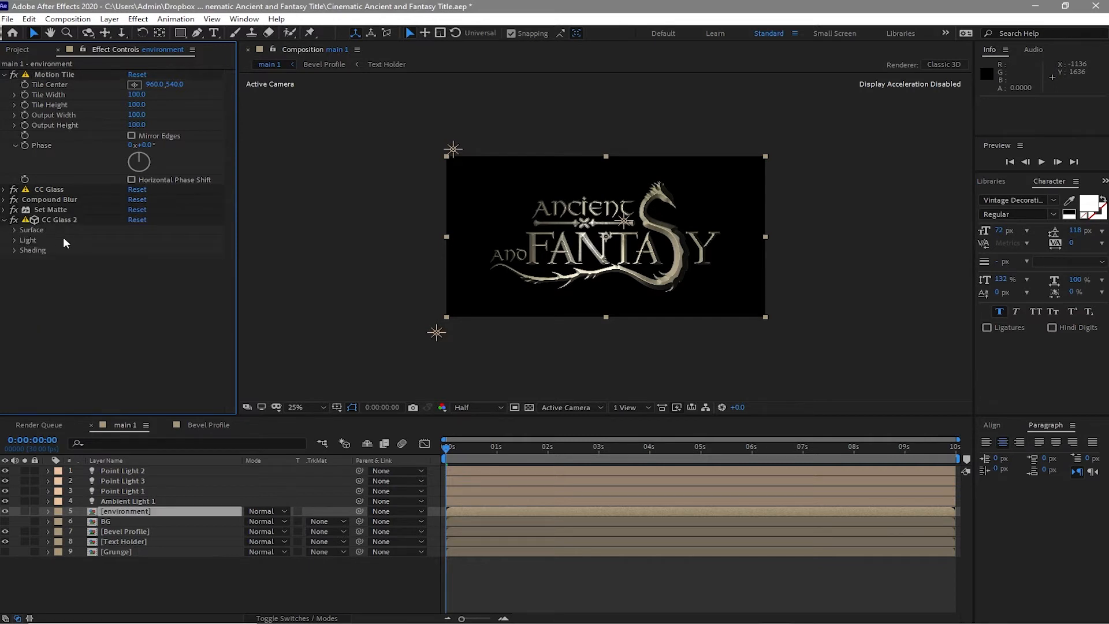
left_click(5, 220)
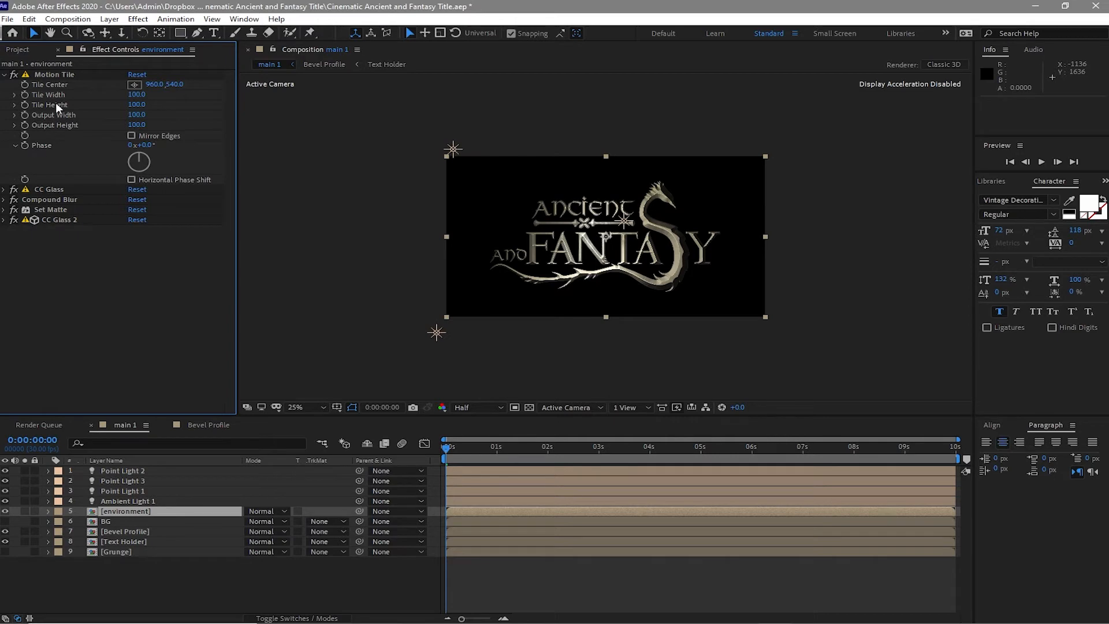
left_click(138, 19)
mouse_move(186, 157)
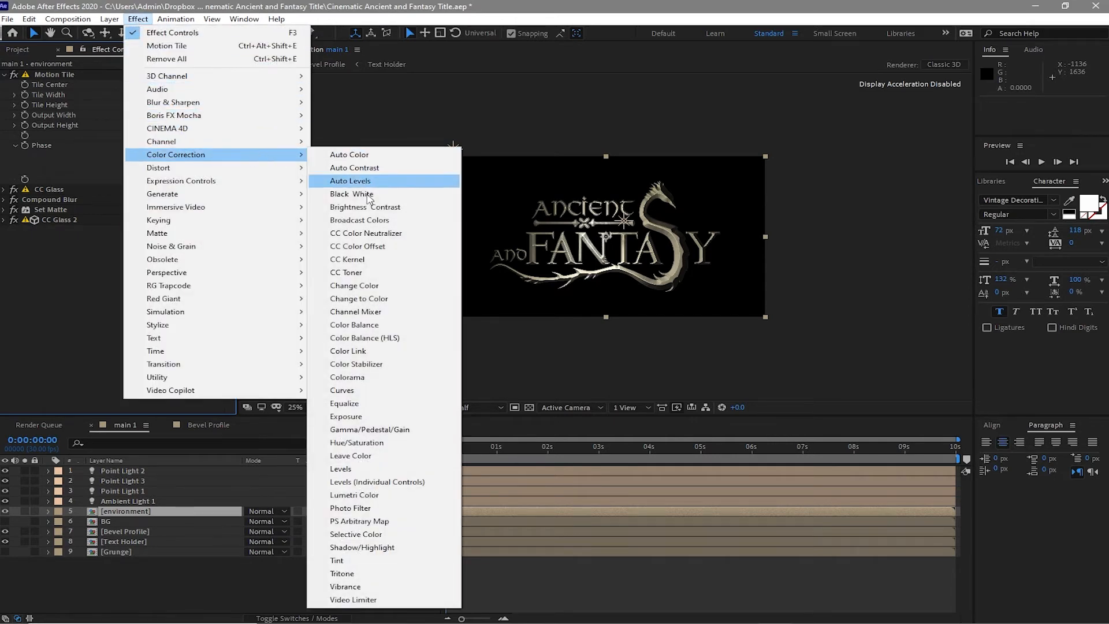
left_click(352, 390)
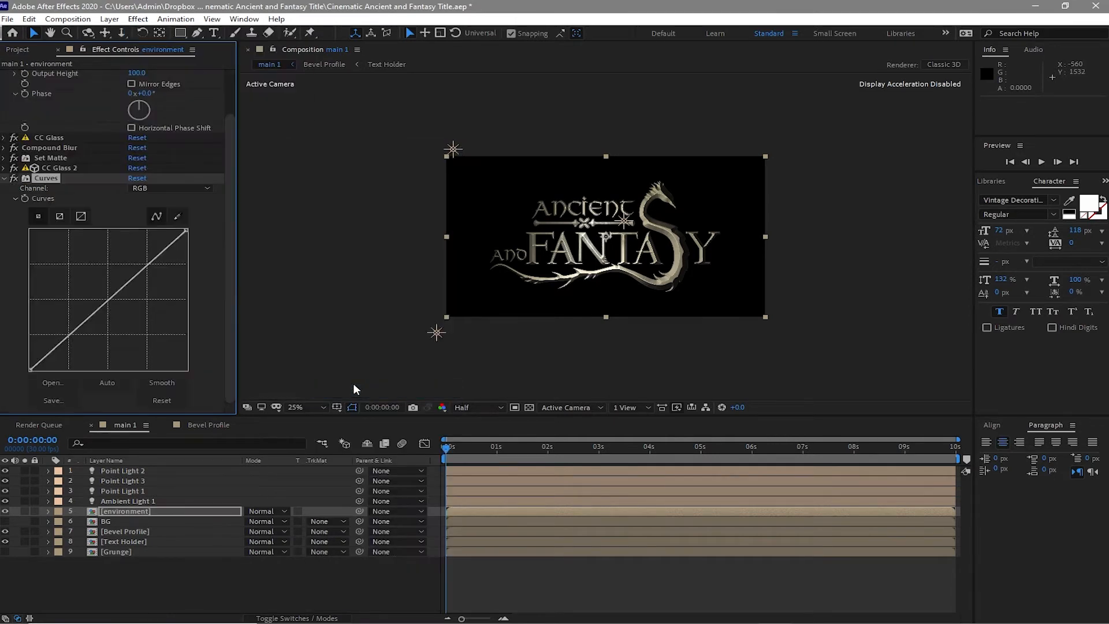
left_click(5, 190)
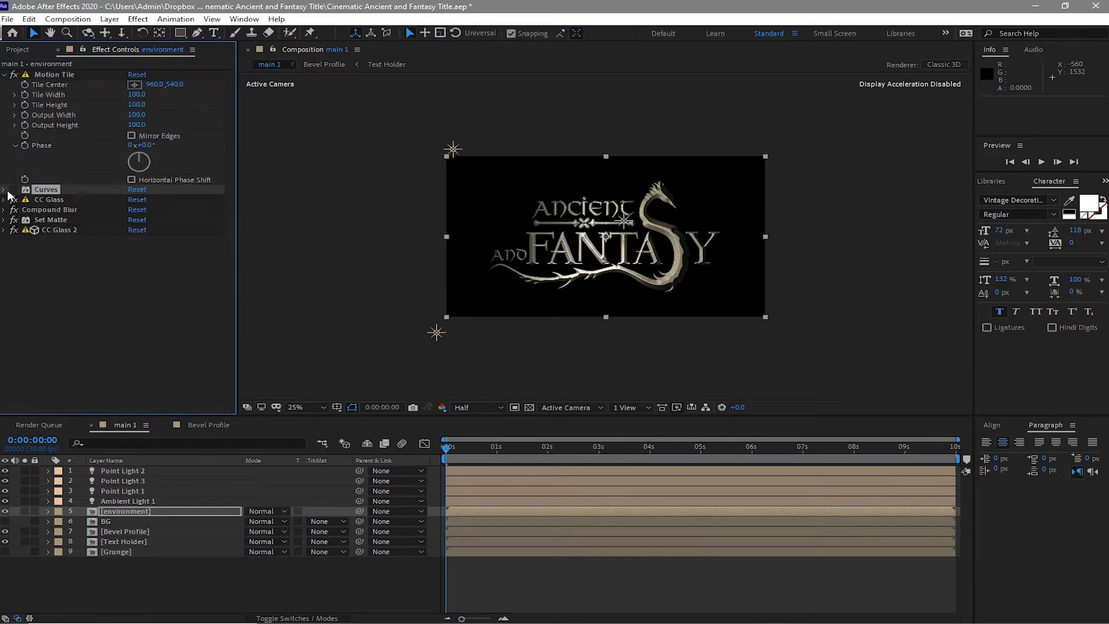
Step: Switch off CC Glass, Compound Blur, Set Matte and CC Glass 2 on the environment layer to expose its image
left_click(13, 199)
left_click(14, 209)
left_click(14, 219)
left_click(14, 229)
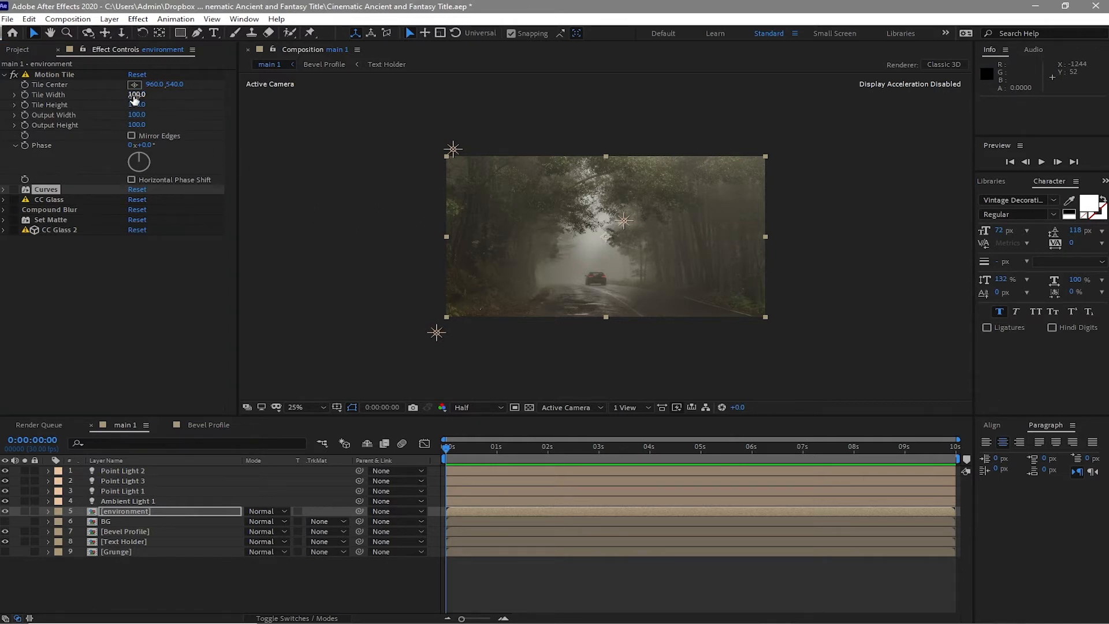
Step: Enable Mirror Edges in Motion Tile and reduce the tile width to about 35.6 and the tile height to 77
mouse_move(136, 95)
left_mouse_down()
mouse_move(104, 98)
mouse_move(129, 108)
left_mouse_up()
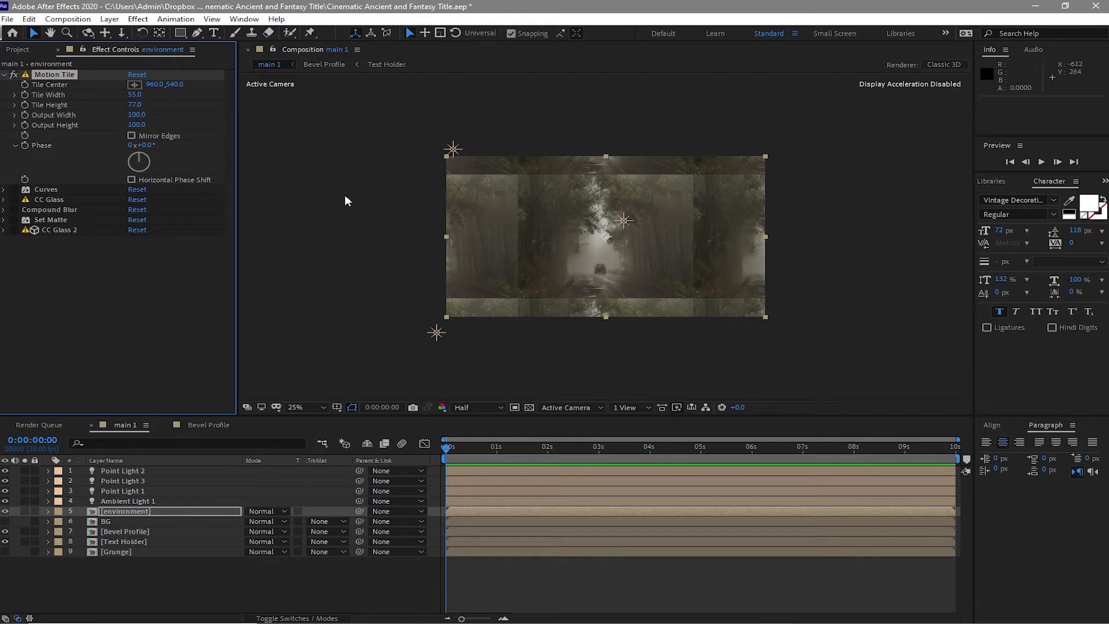
left_click(132, 136)
left_click(13, 95)
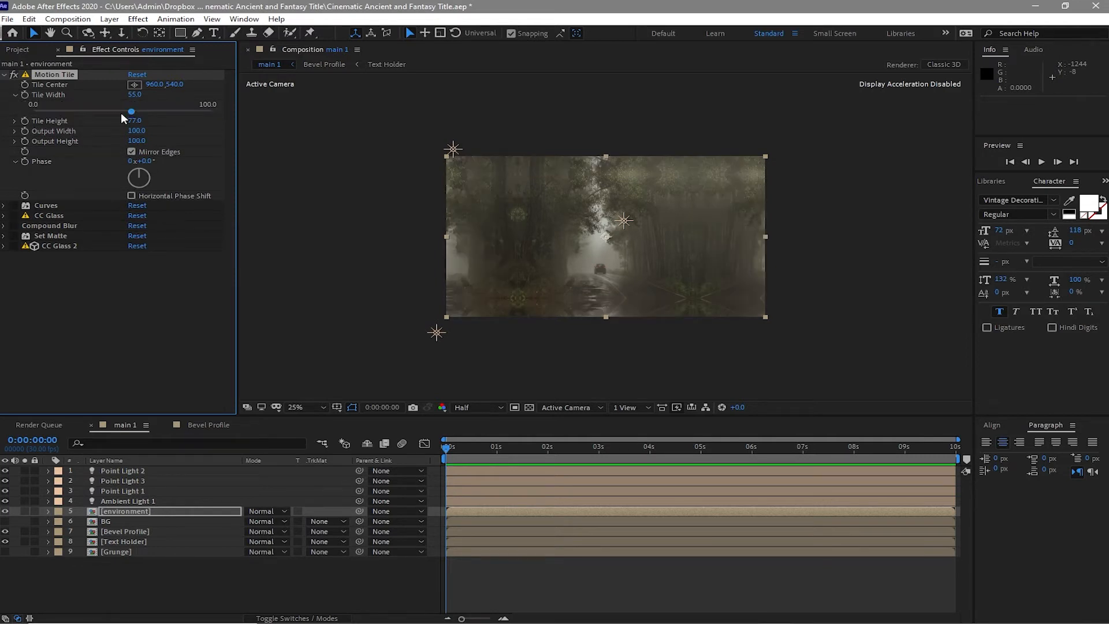
left_click_drag(133, 111, 101, 116)
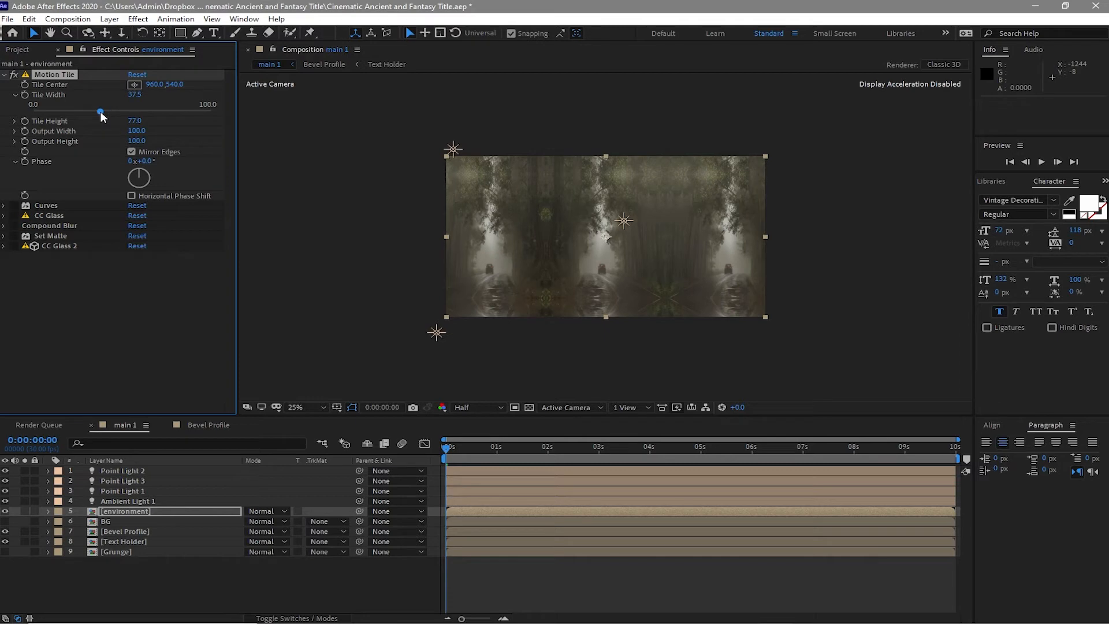
left_click_drag(101, 113, 98, 114)
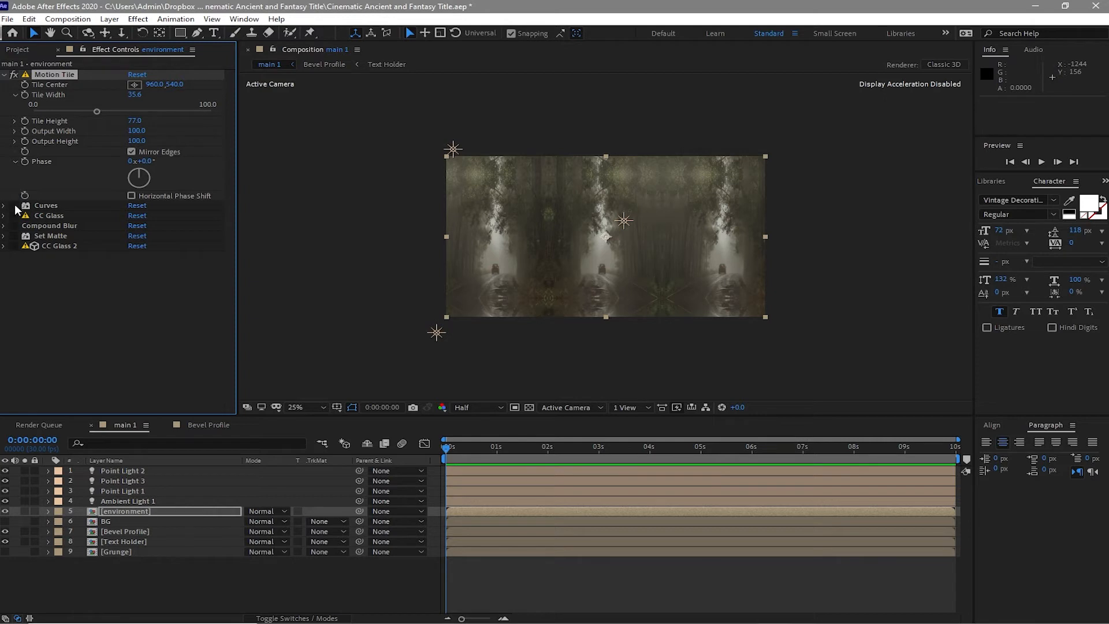
Step: Switch the environment layer's disabled glass, blur and matte effects back on and examine the title lettering up close
left_click_drag(10, 212, 16, 248)
key("period")
key("period")
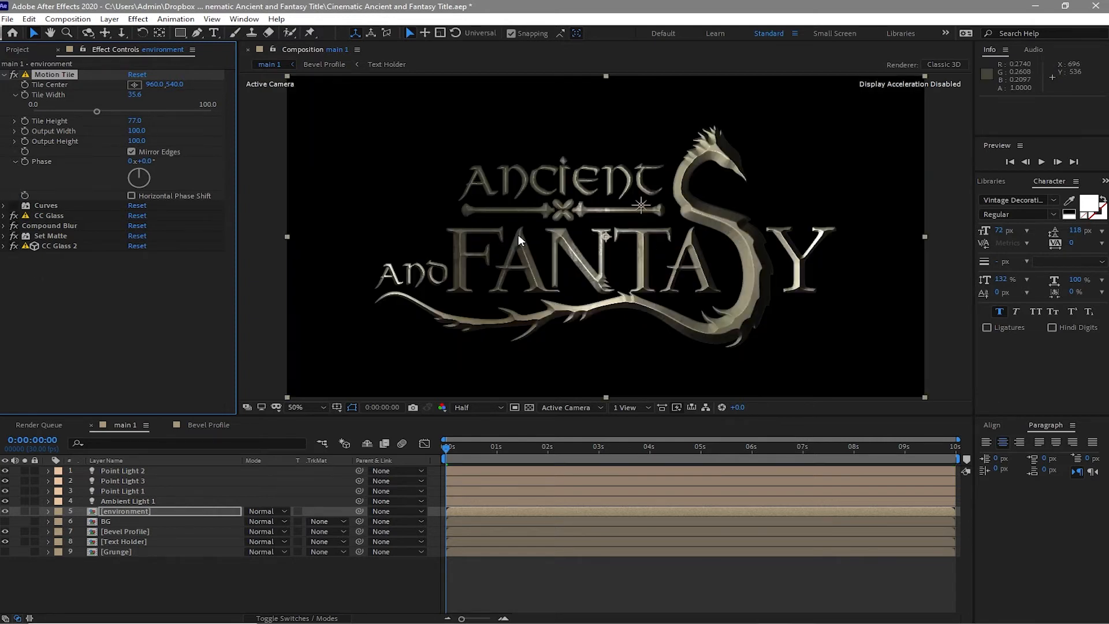
key("period")
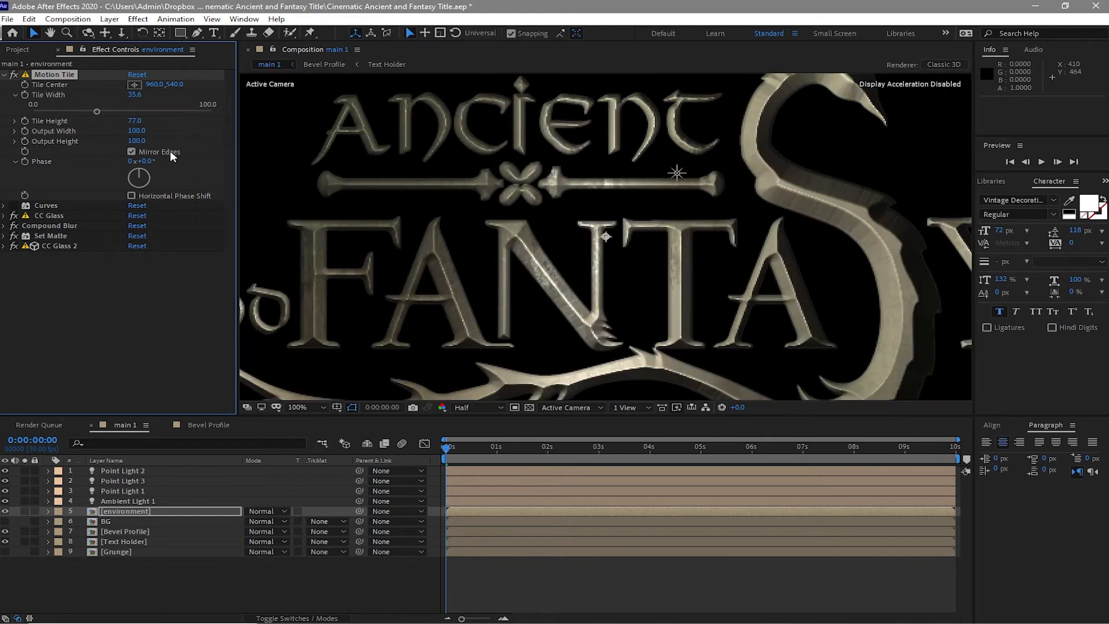
Step: Set Motion Tile's tile width to 30 and tile height to 80, checking the reflections on the title
left_click_drag(94, 110, 82, 117)
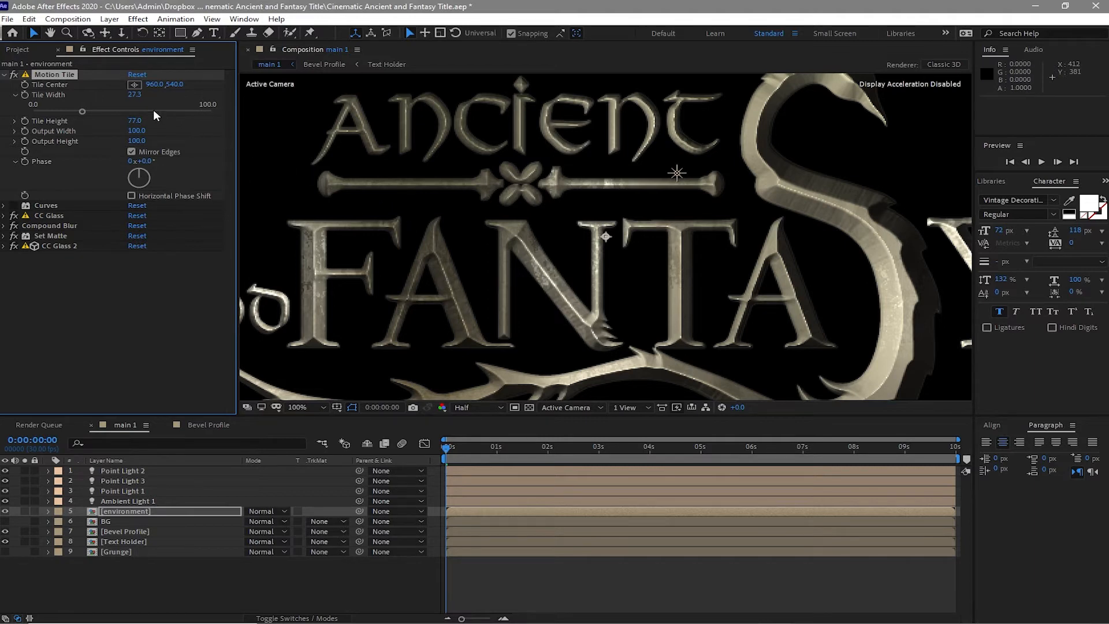
left_click(133, 95)
type("30")
key("Return")
scroll(436, 240, "down", 1)
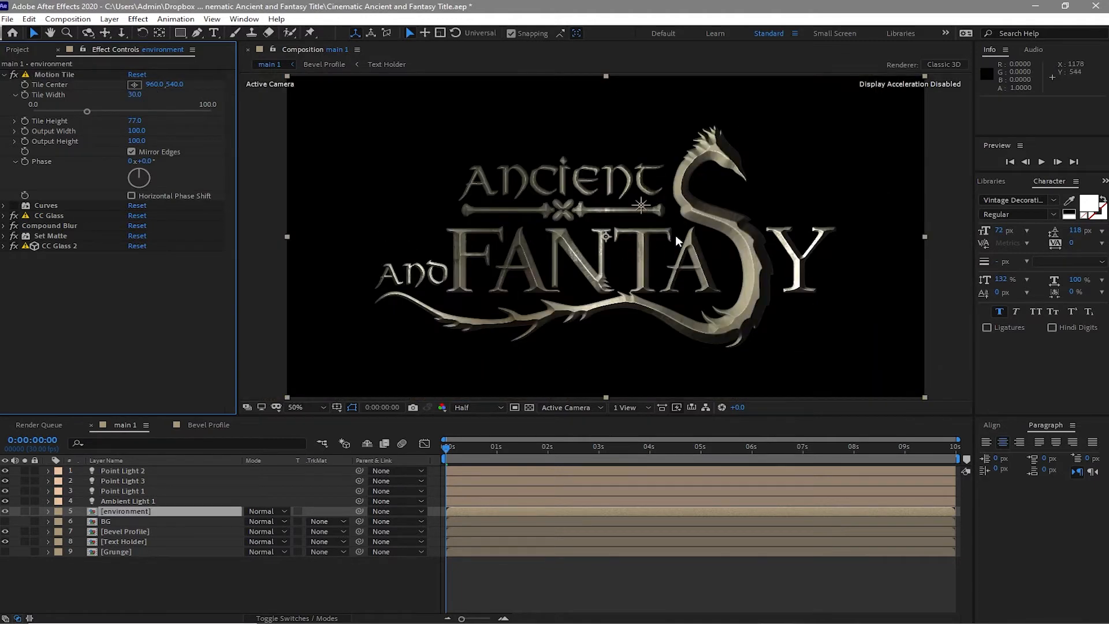
left_click(134, 123)
type("80")
key("Return")
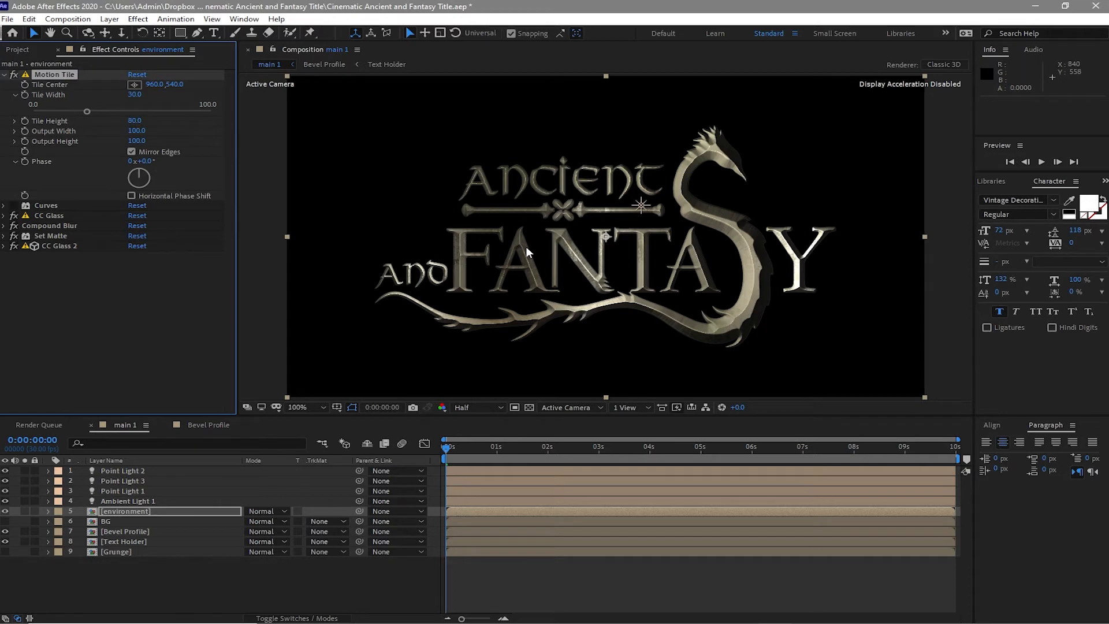
key("slash")
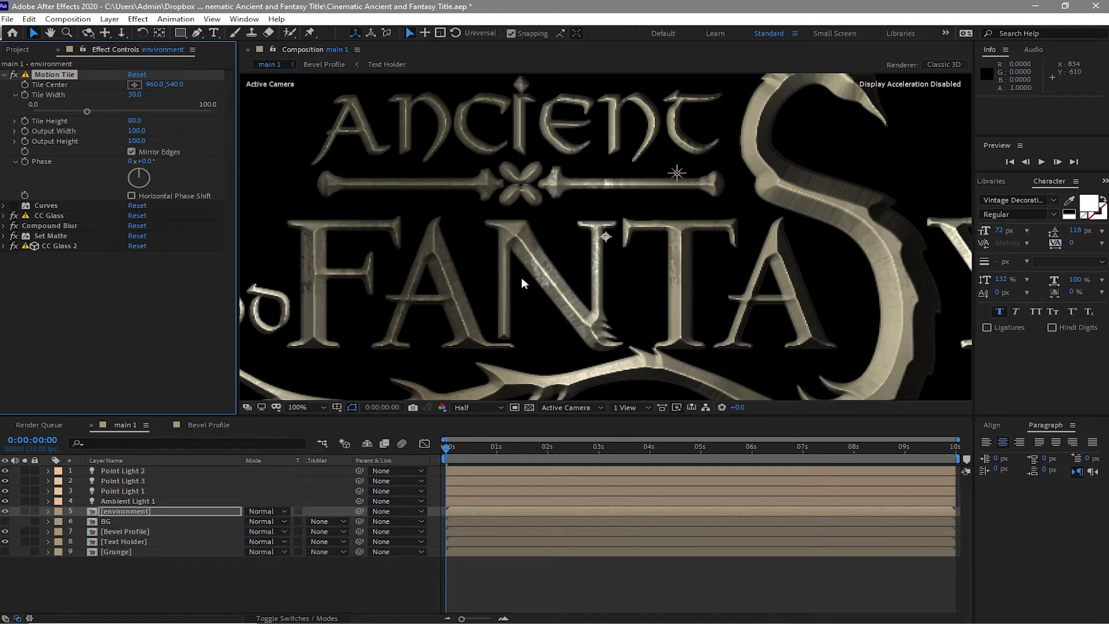
key("comma")
key("comma")
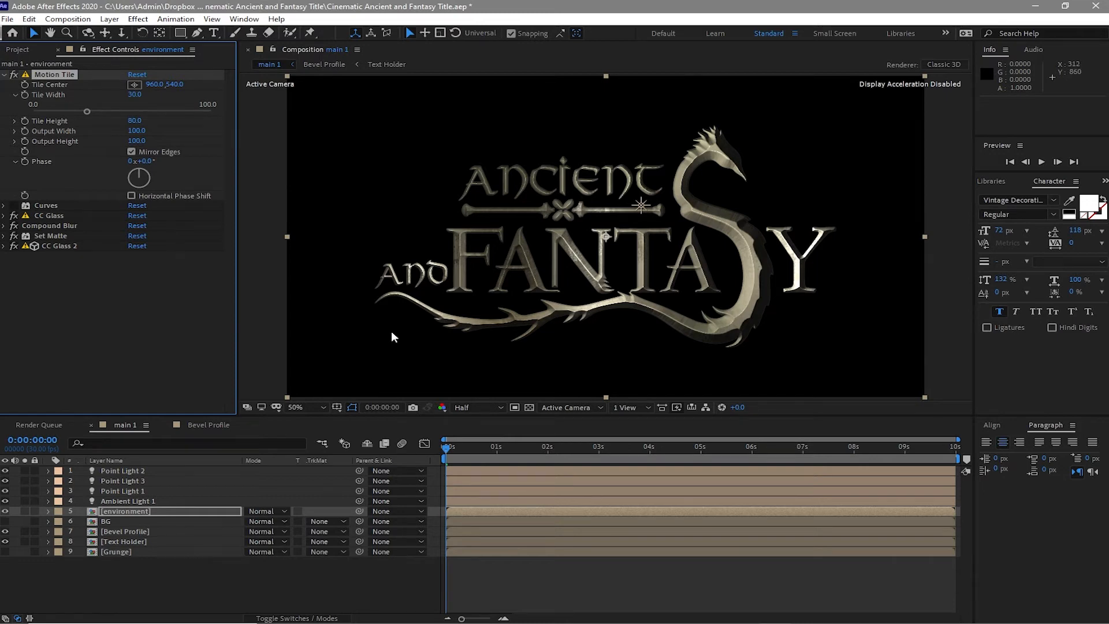
key("comma")
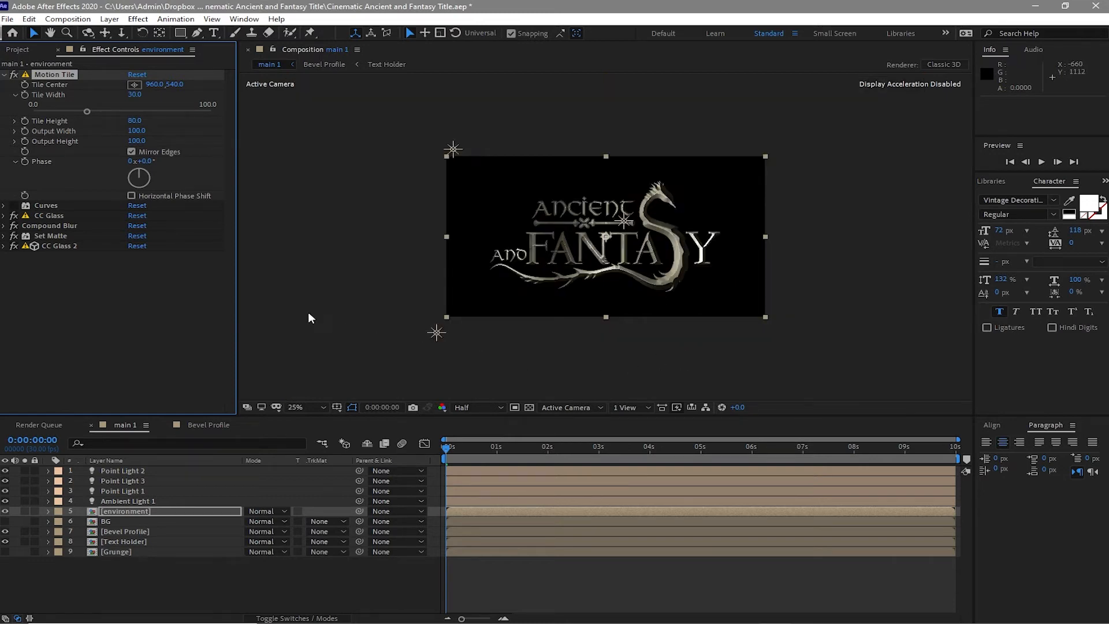
Step: Move CC Glass 2 ahead of Set Matte in the environment layer's effect order
left_click(4, 246)
left_click(75, 293)
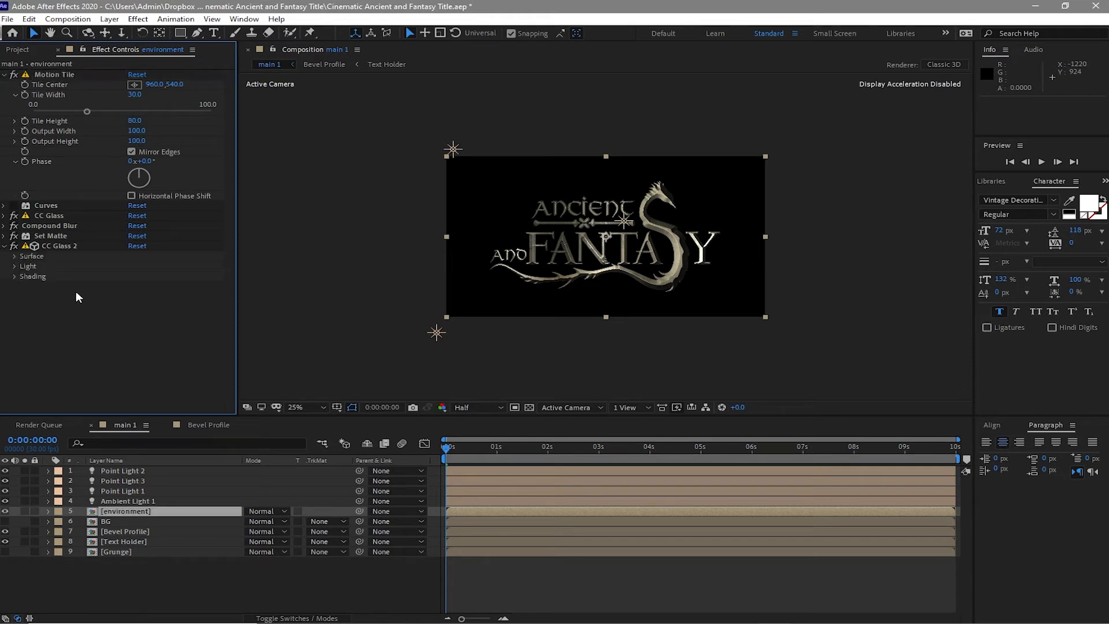
left_click_drag(63, 245, 59, 231)
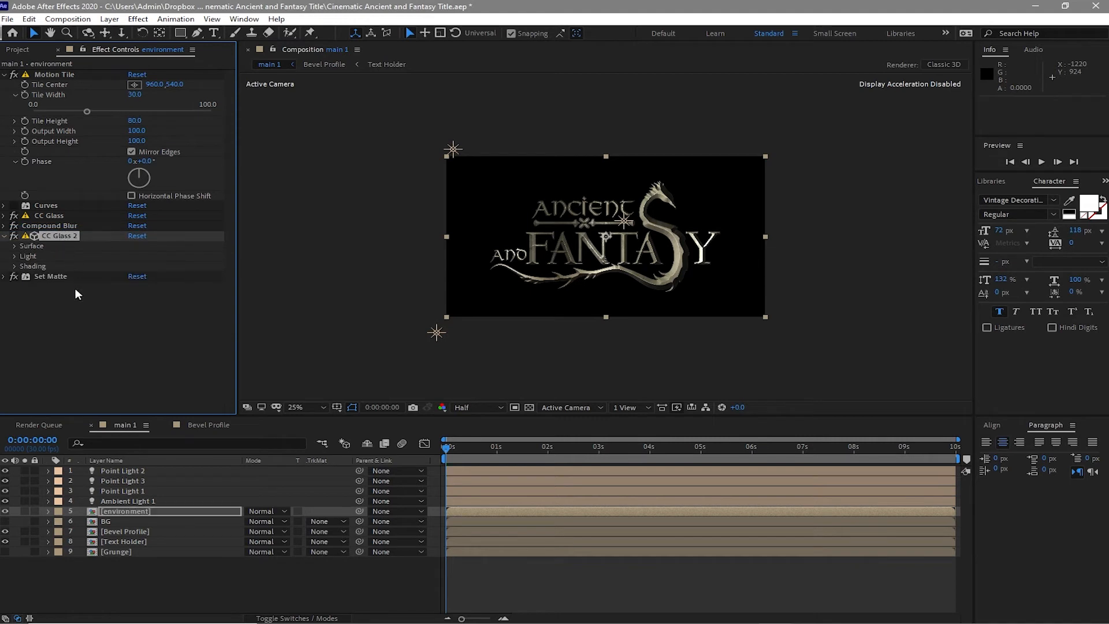
Step: Set CC Glass 2's shading to Ambient 94, Diffuse 25 and Specular 94, and collapse its settings
left_click(18, 267)
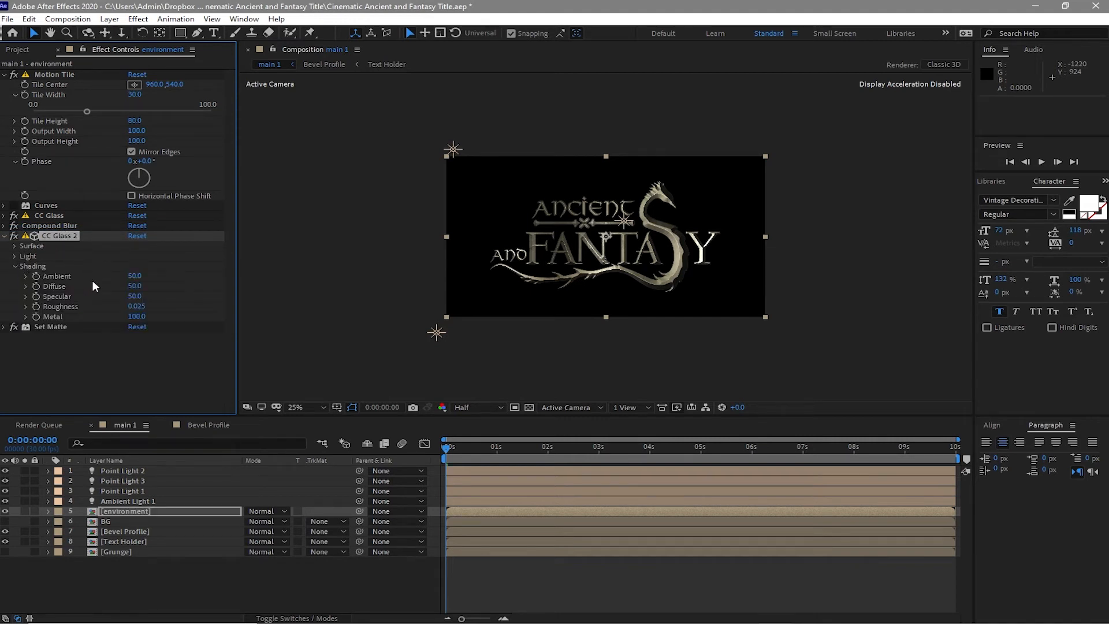
left_click(135, 276)
type("70")
mouse_move(134, 286)
left_mouse_down()
mouse_move(106, 285)
mouse_move(165, 301)
mouse_move(137, 277)
mouse_move(154, 279)
left_mouse_up()
scroll(546, 269, "up", 1)
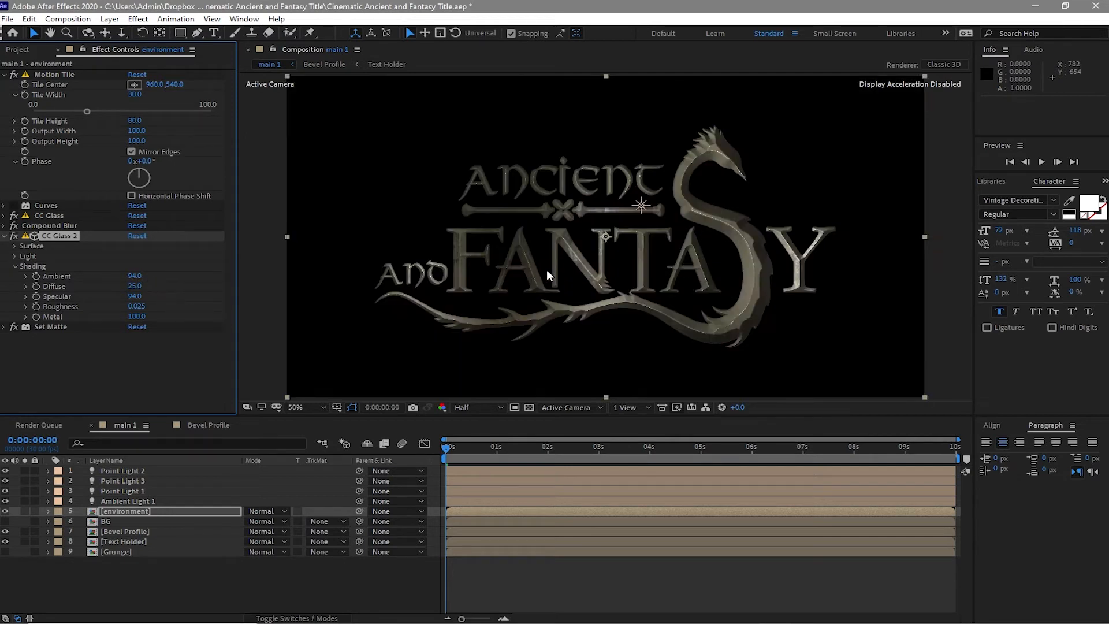
scroll(370, 300, "down", 1)
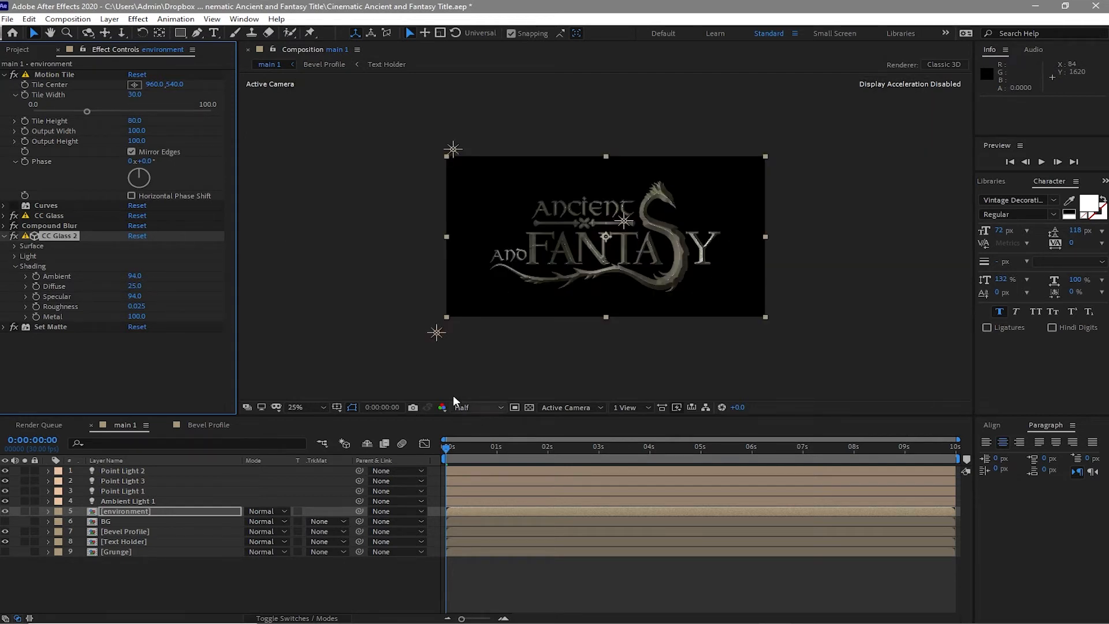
left_click(4, 236)
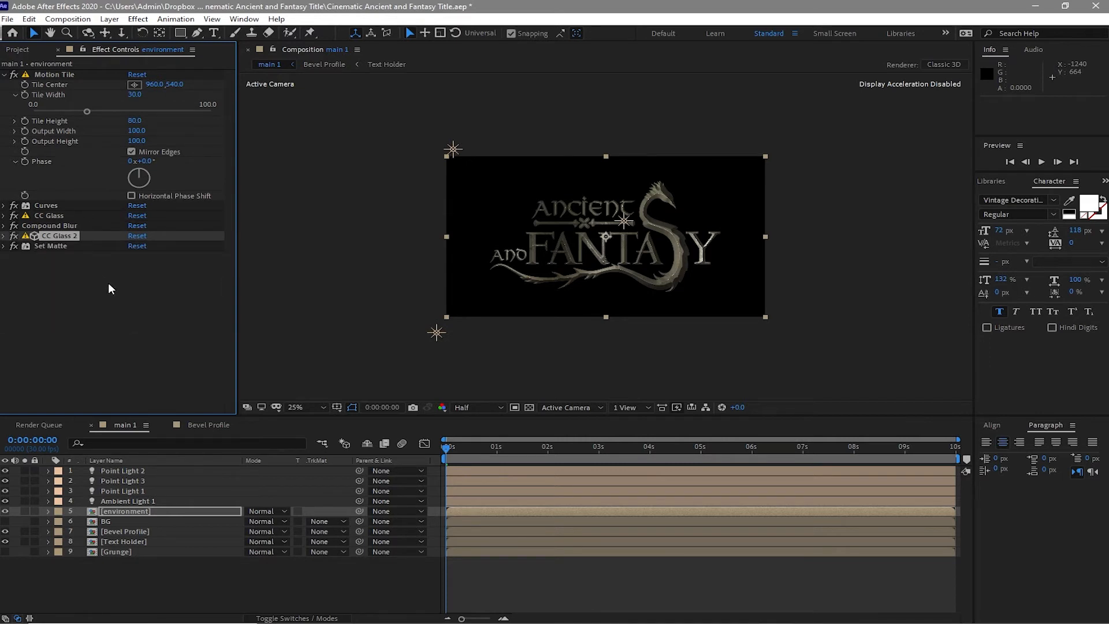
Step: Shape the environment layer's RGB curve with a lowered white point, a lifted black point, raised midtones and darkened shadows
left_click(4, 205)
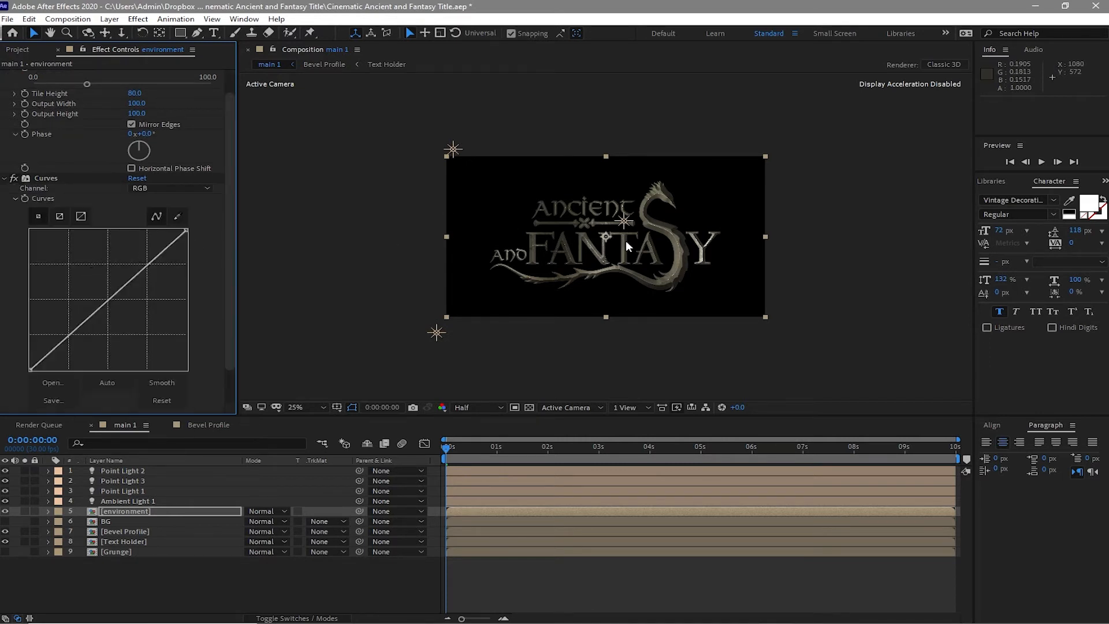
left_click_drag(185, 229, 188, 288)
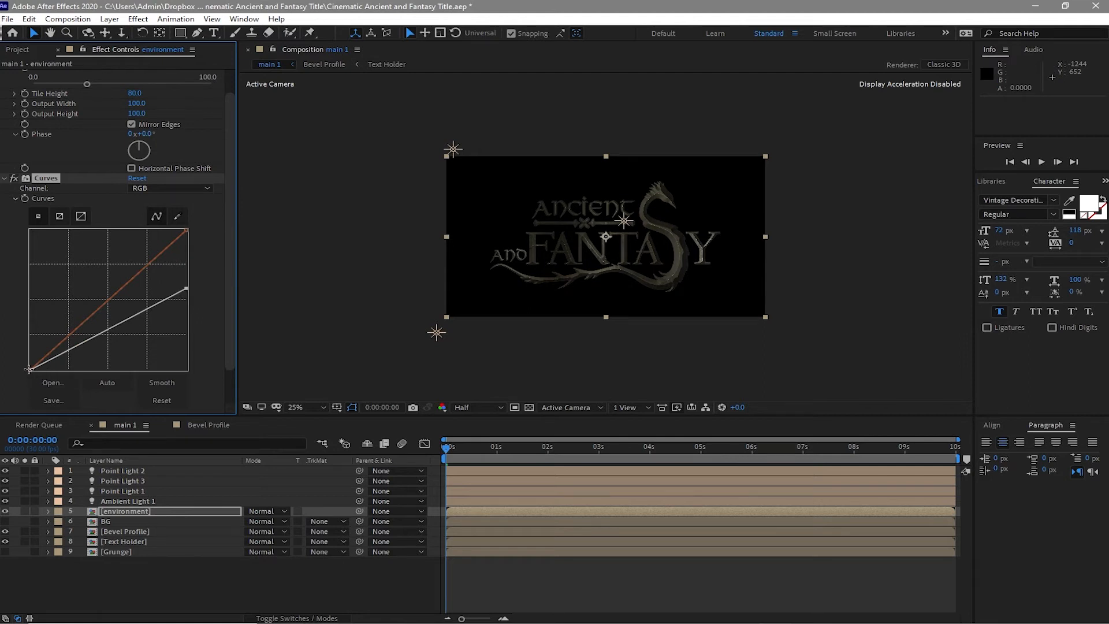
left_click_drag(29, 369, 28, 337)
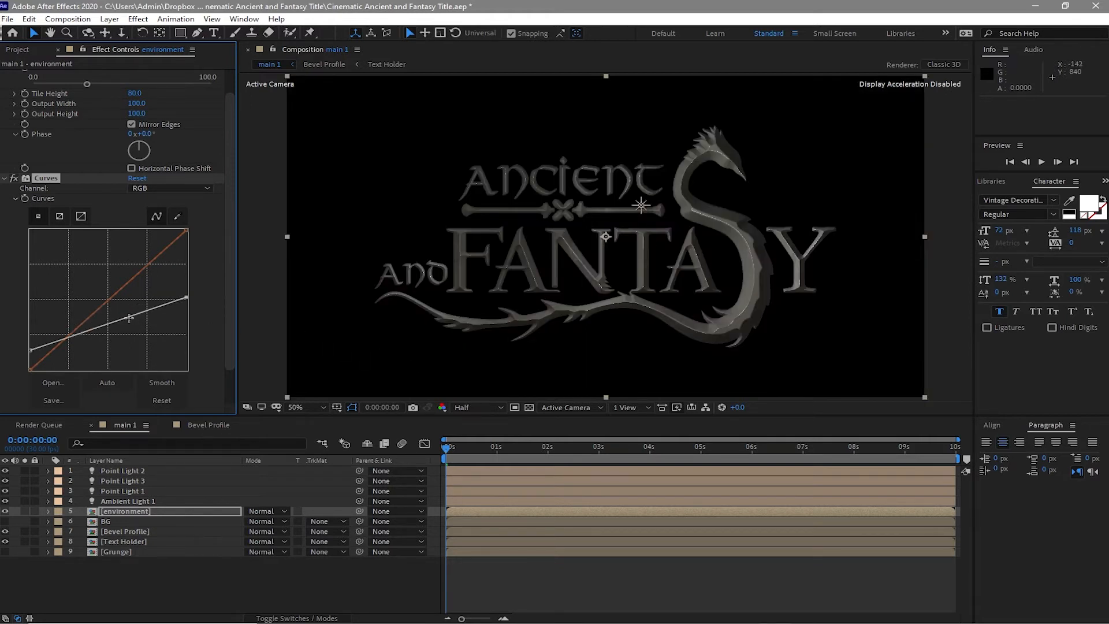
left_click_drag(130, 318, 100, 316)
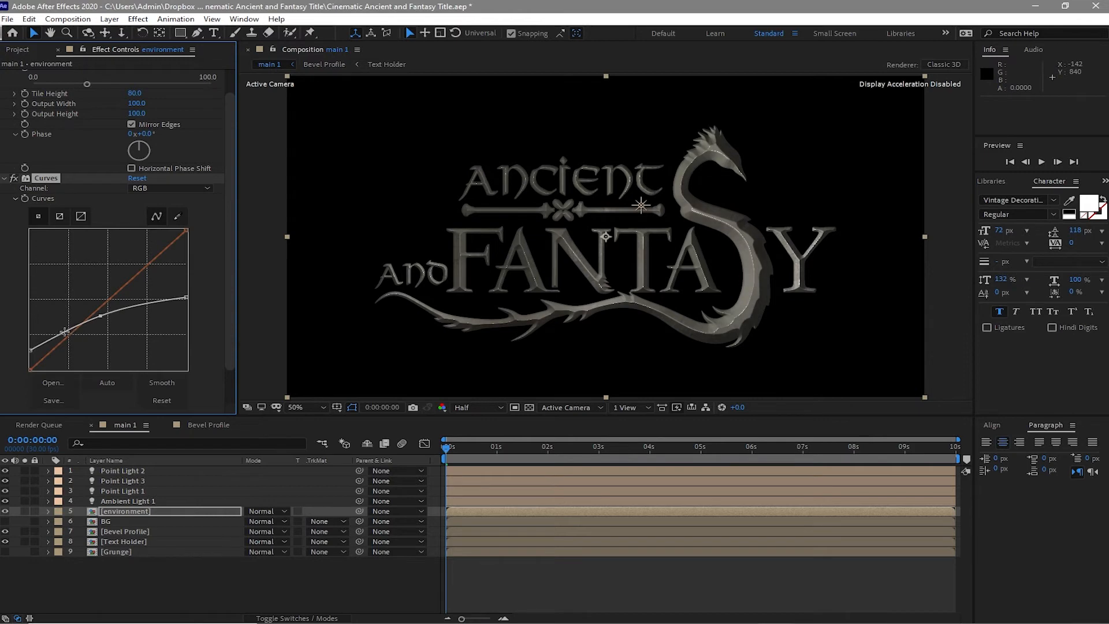
left_click_drag(66, 332, 72, 341)
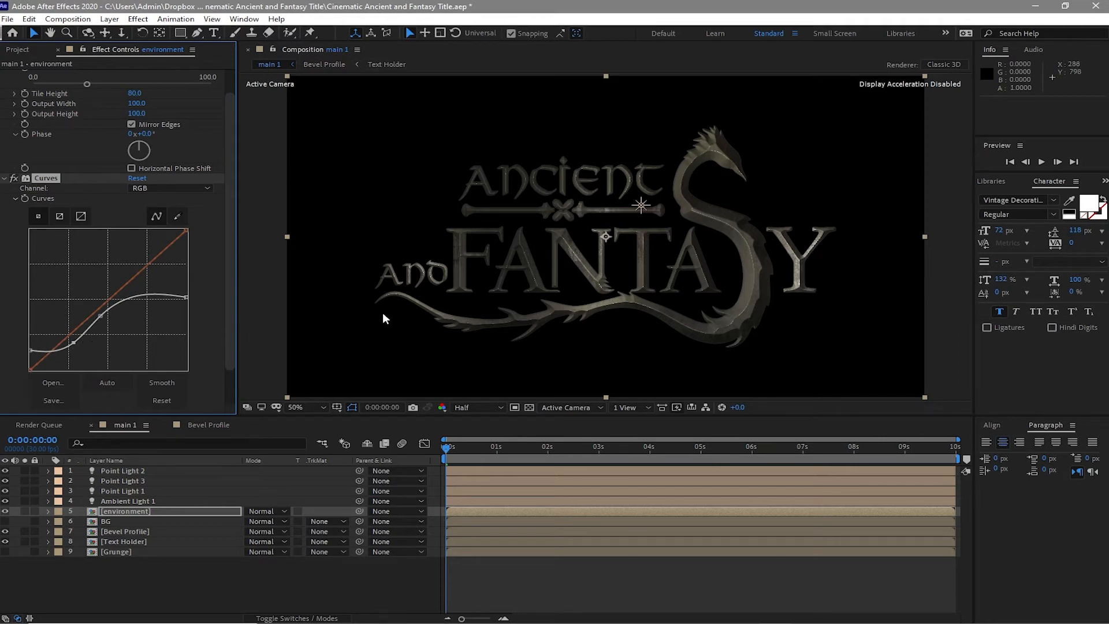
key("comma")
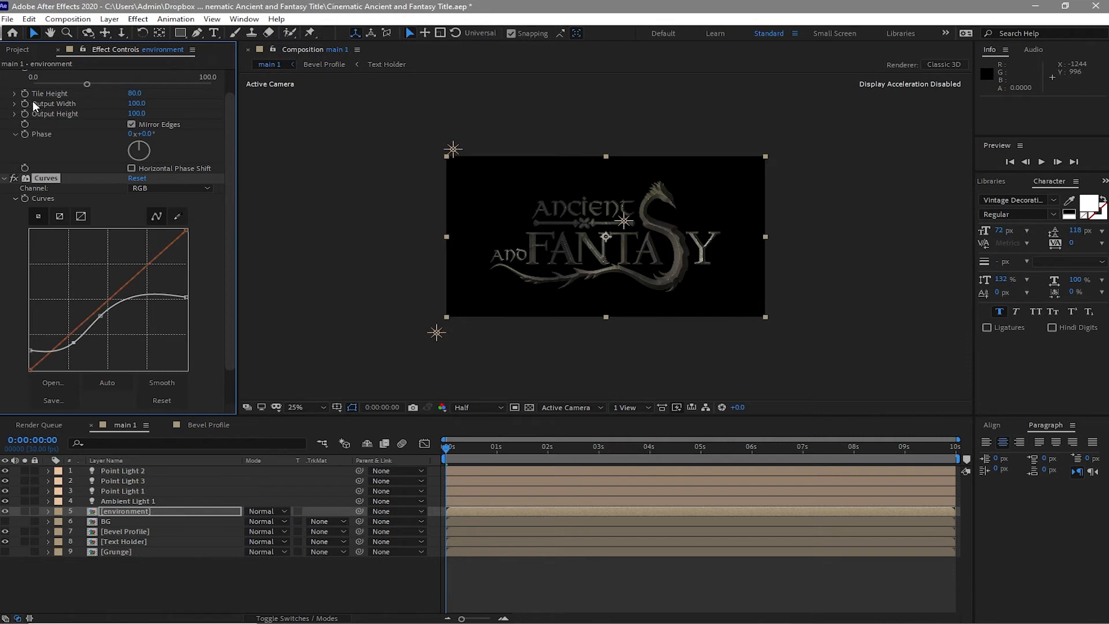
Step: Keyframe Motion Tile's Tile Center at the start, shift it at 0:00:08:00 to animate the reflections, and preview the title
scroll(31, 99, "up", 2)
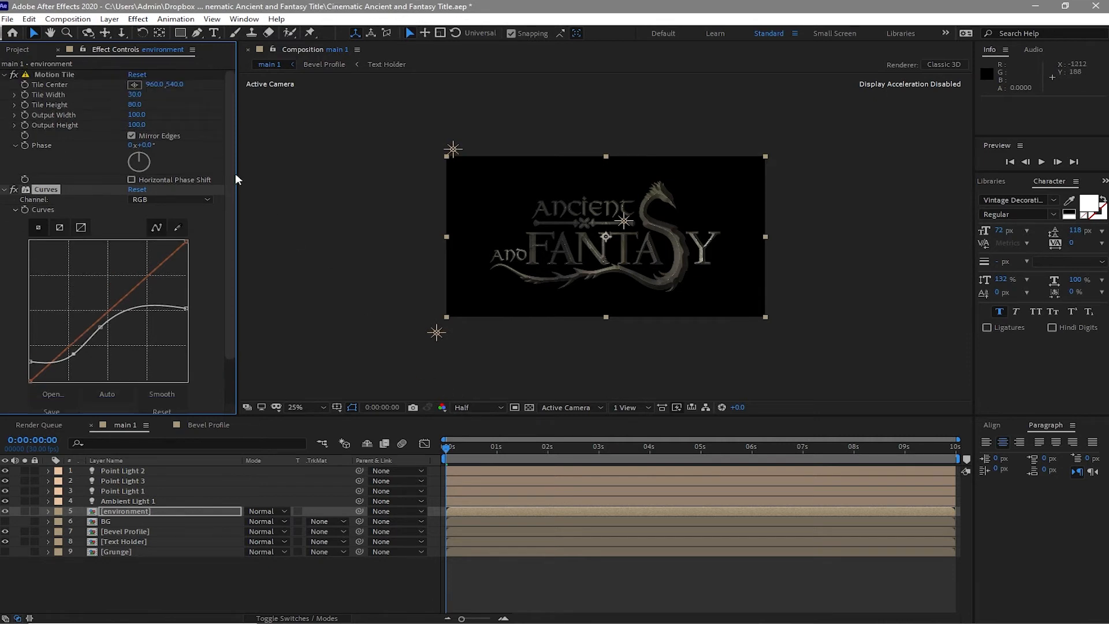
left_click(23, 82)
left_click(445, 446)
key("space")
left_click(847, 453)
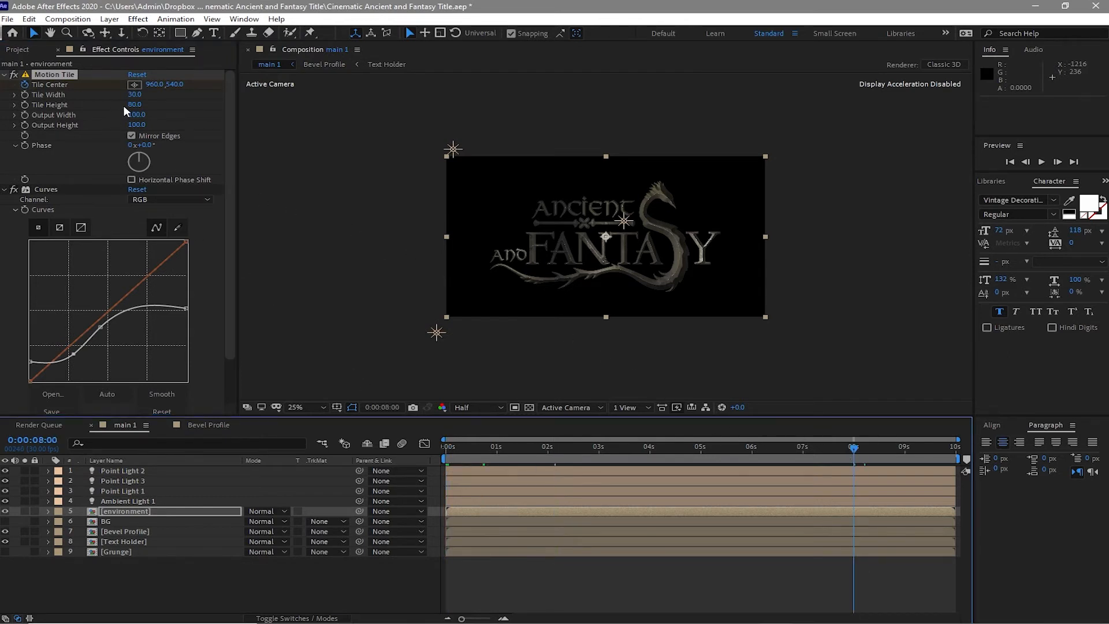
left_click_drag(153, 84, 658, 156)
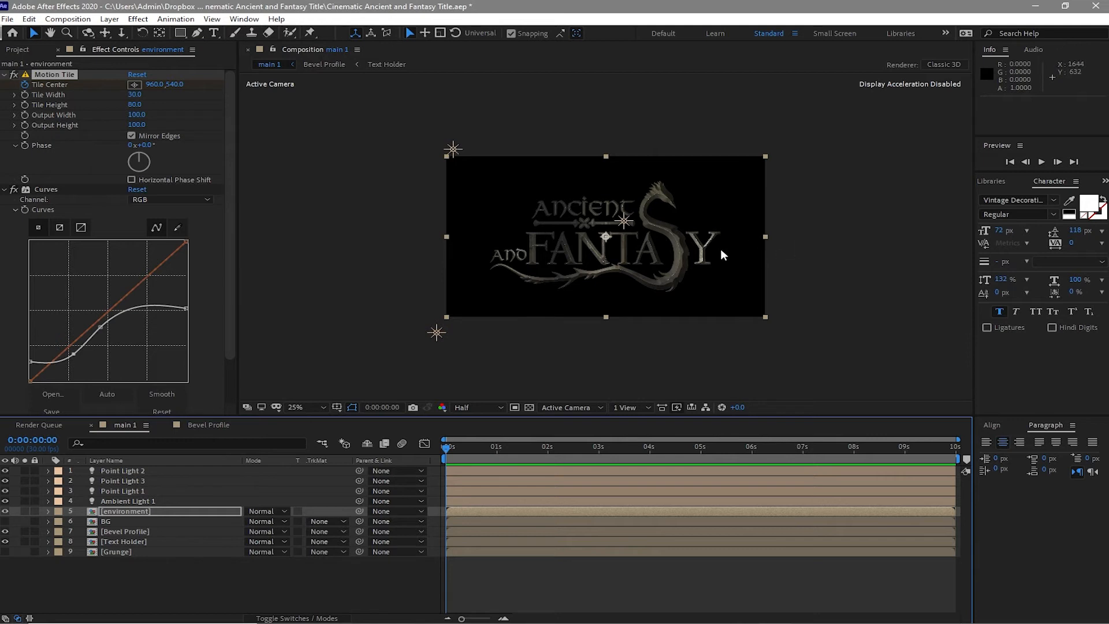
left_click(1042, 162)
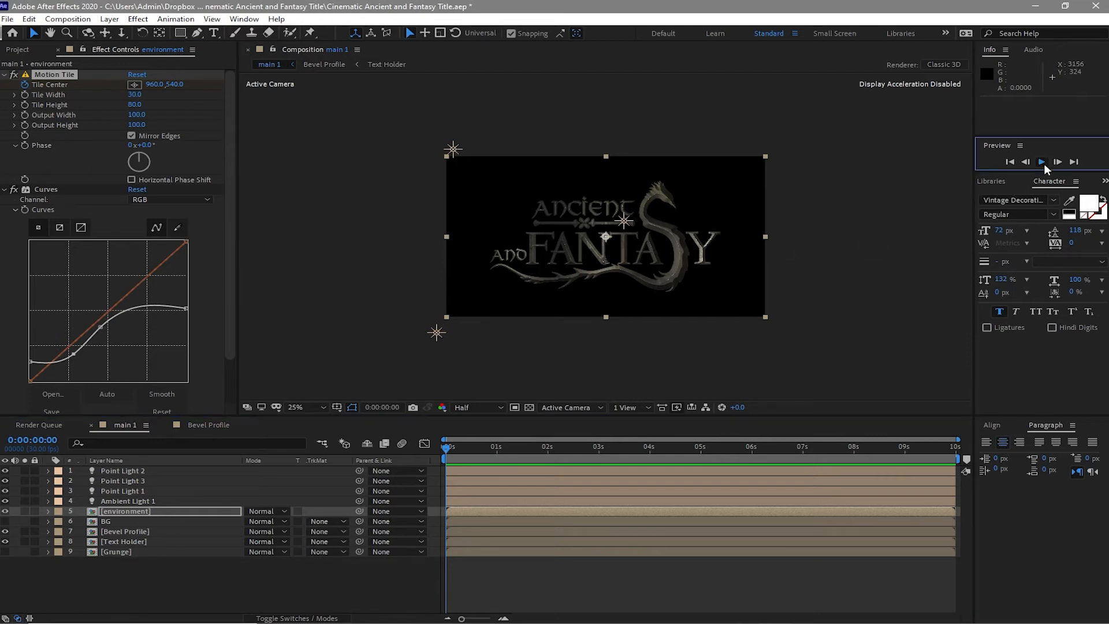
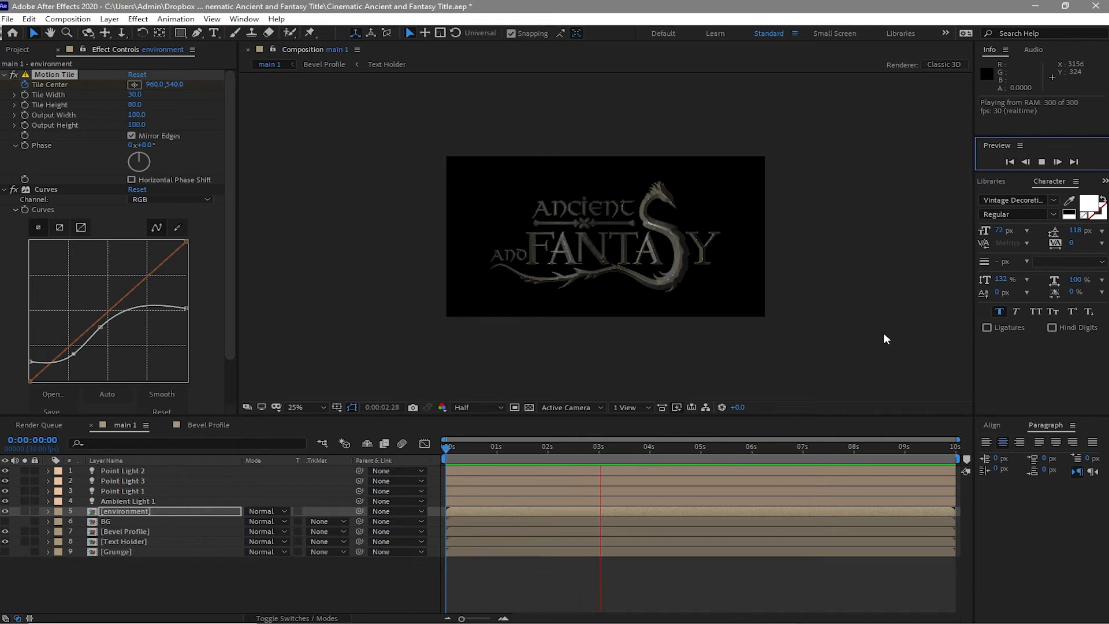
Step: Stop the preview, collapse the environment layer's Curves settings and return to the start of the main 1 timeline
left_click(1039, 162)
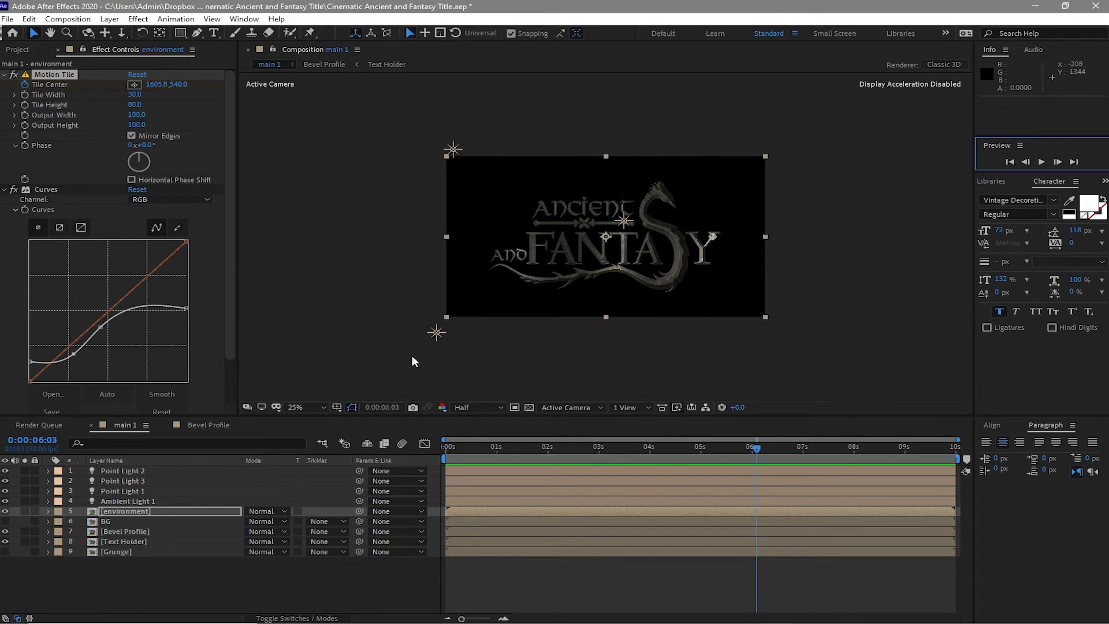
left_click(4, 190)
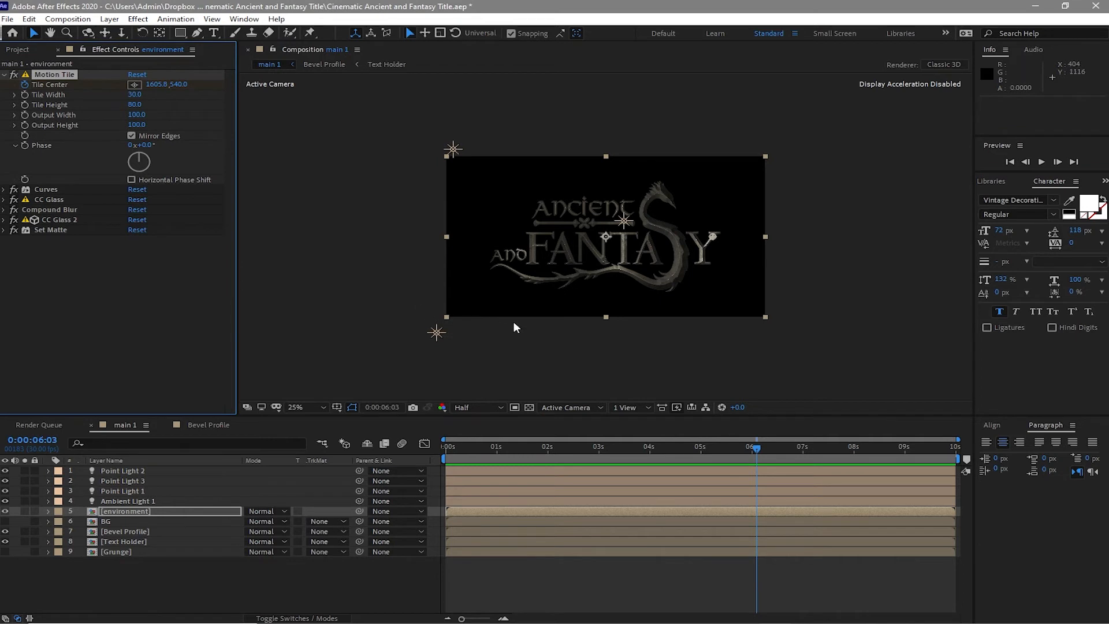
key("period")
key("period")
key("comma")
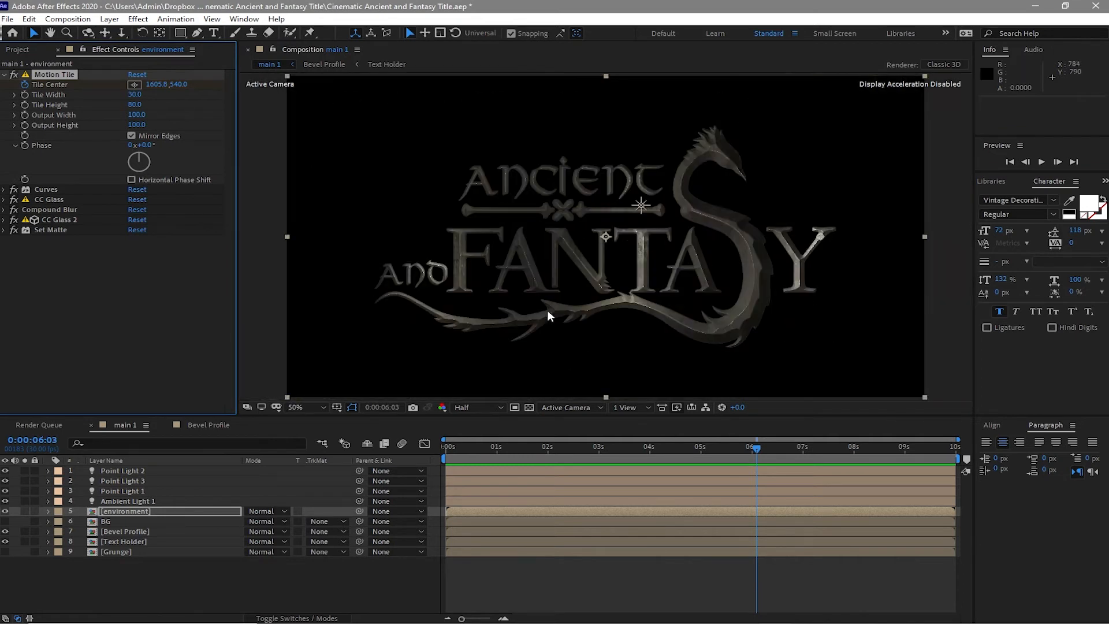
left_click(397, 437)
key("Home")
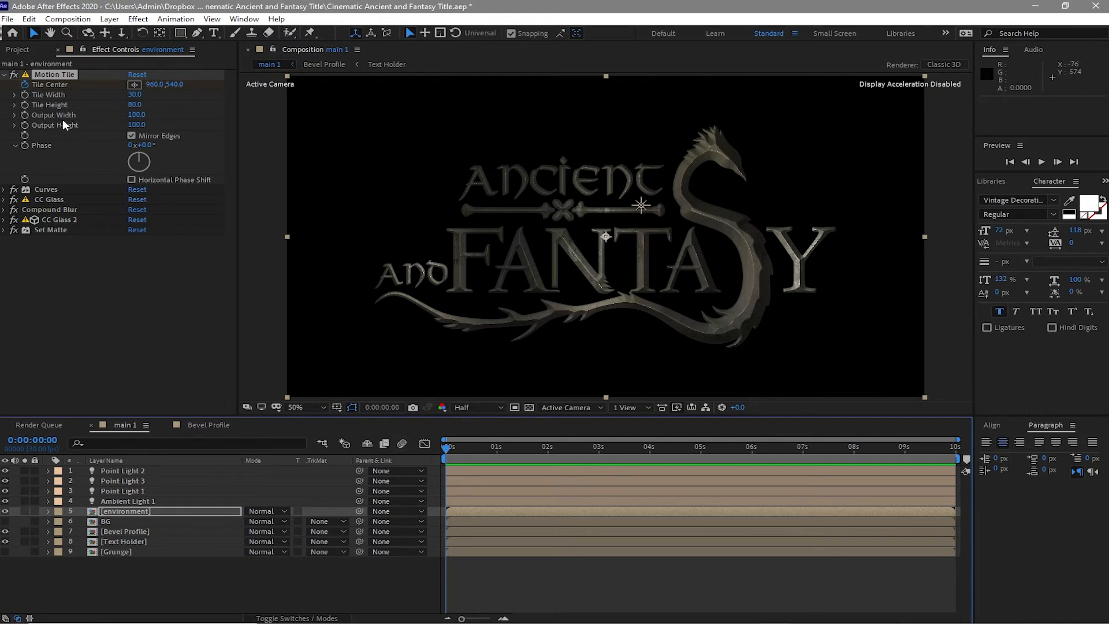
Step: Compare the animated title close up with the environment layer's CC Glass disabled and enabled again, and end the preview
left_click(13, 199)
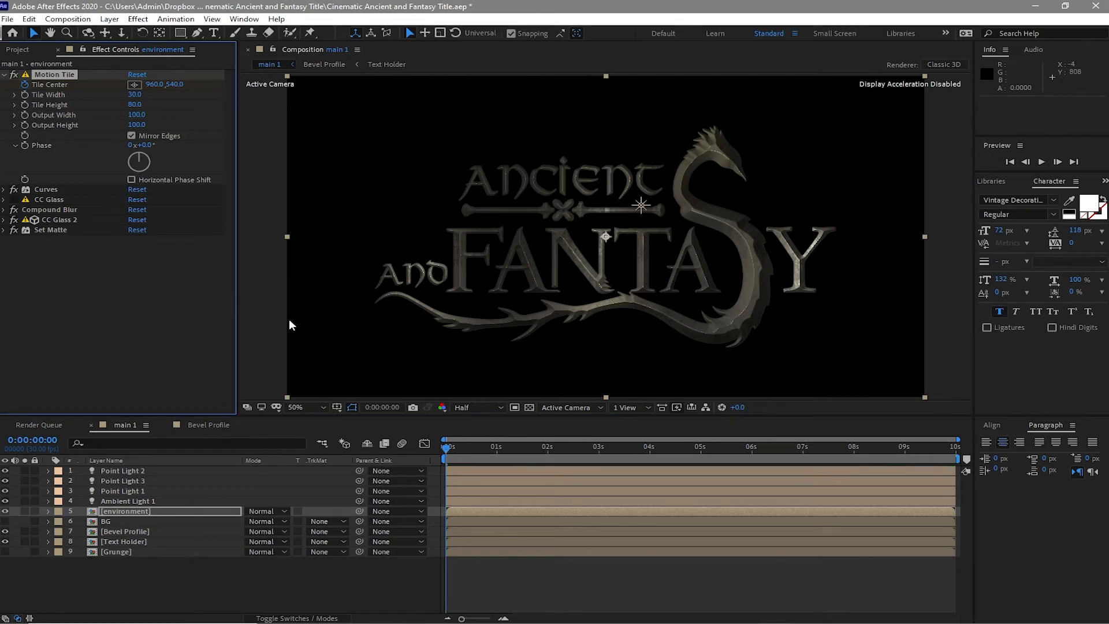
left_click(1040, 161)
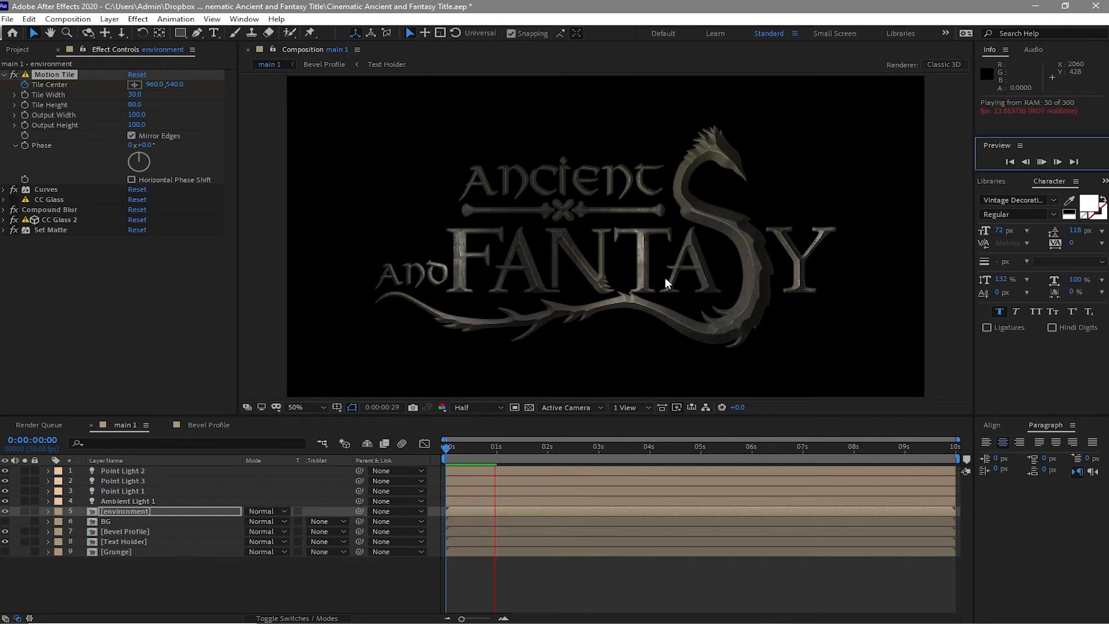
scroll(664, 278, "up", 2)
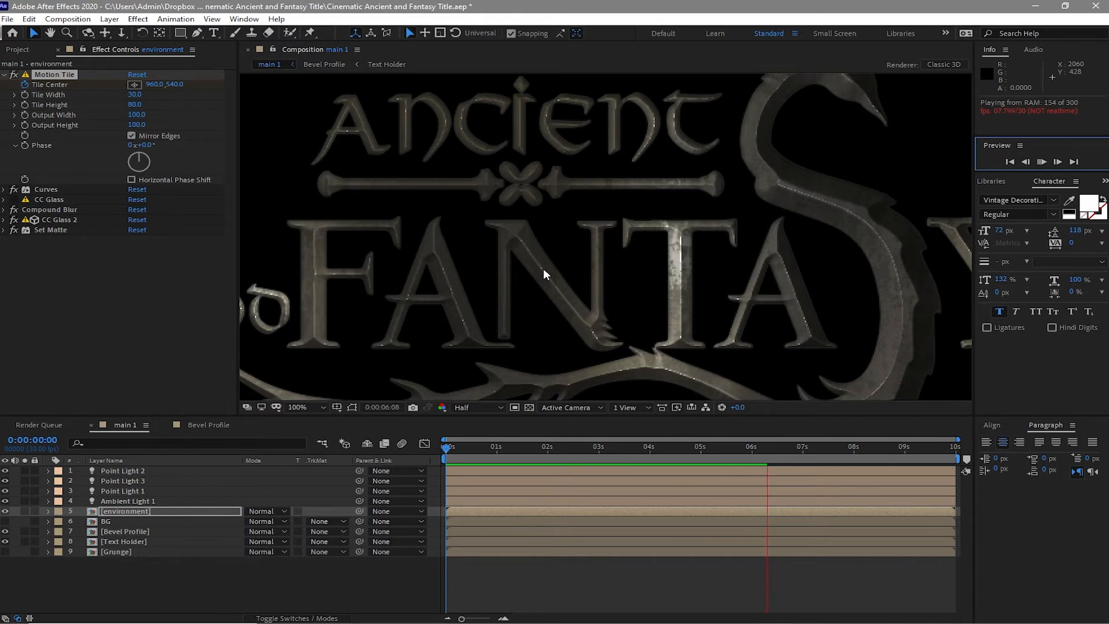
left_click(15, 199)
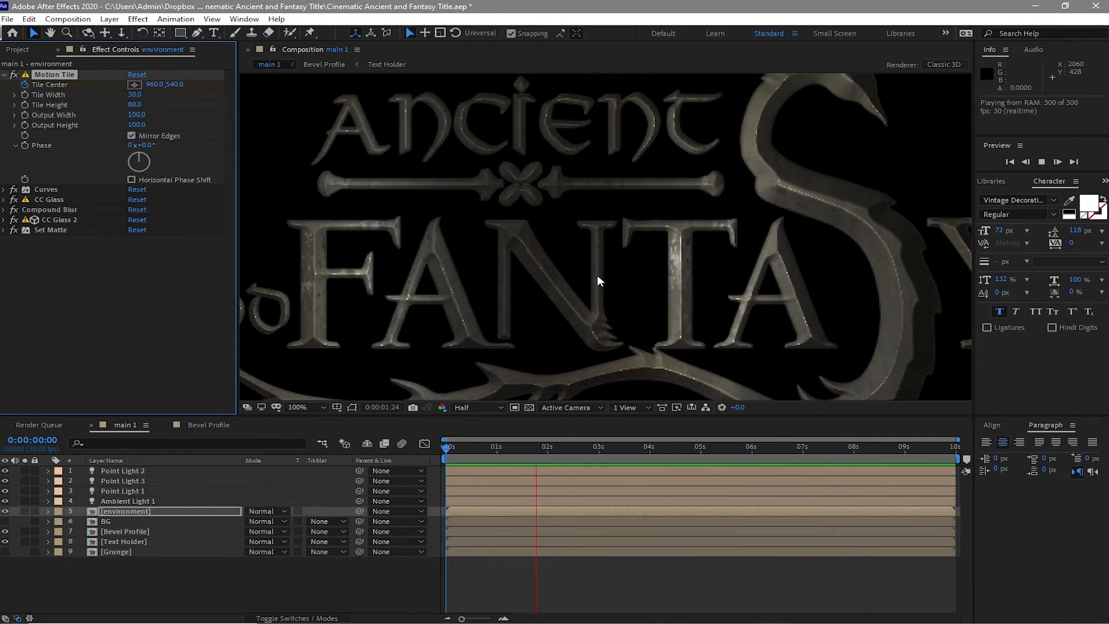
scroll(601, 275, "down", 2)
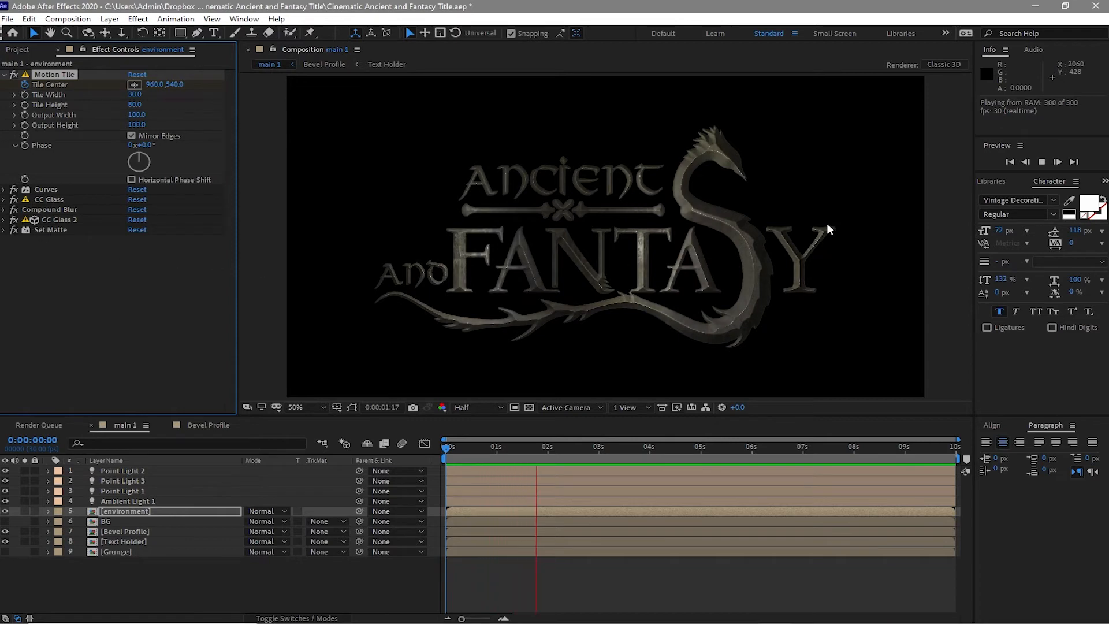
key("space")
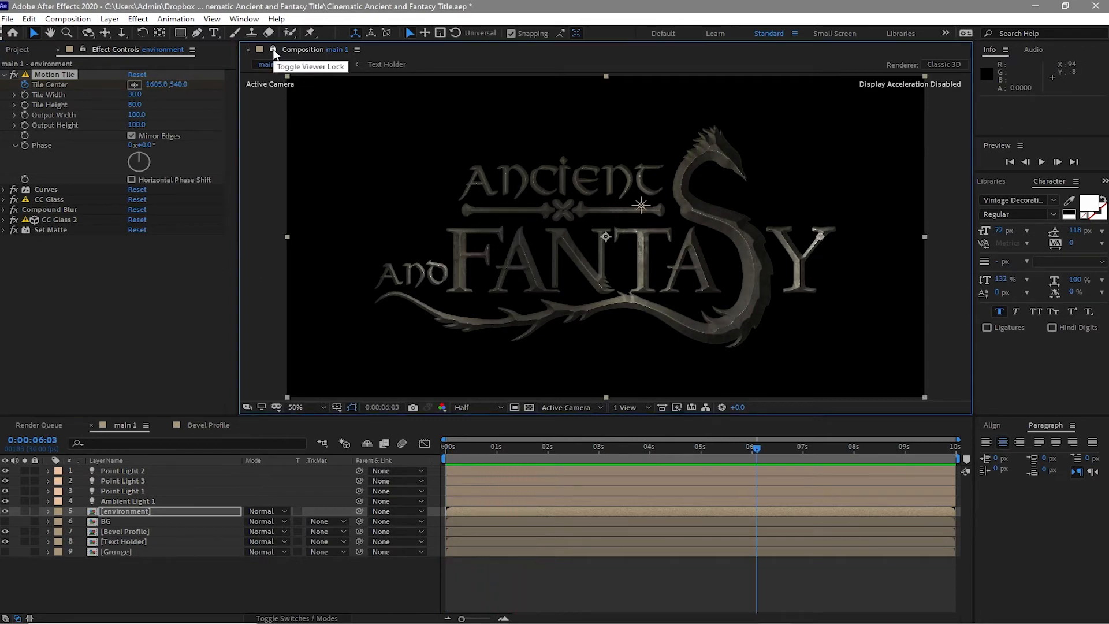
Step: Create a second viewer beside main 1 and open the Bevel Profile composition in it
left_click(211, 19)
left_click(231, 32)
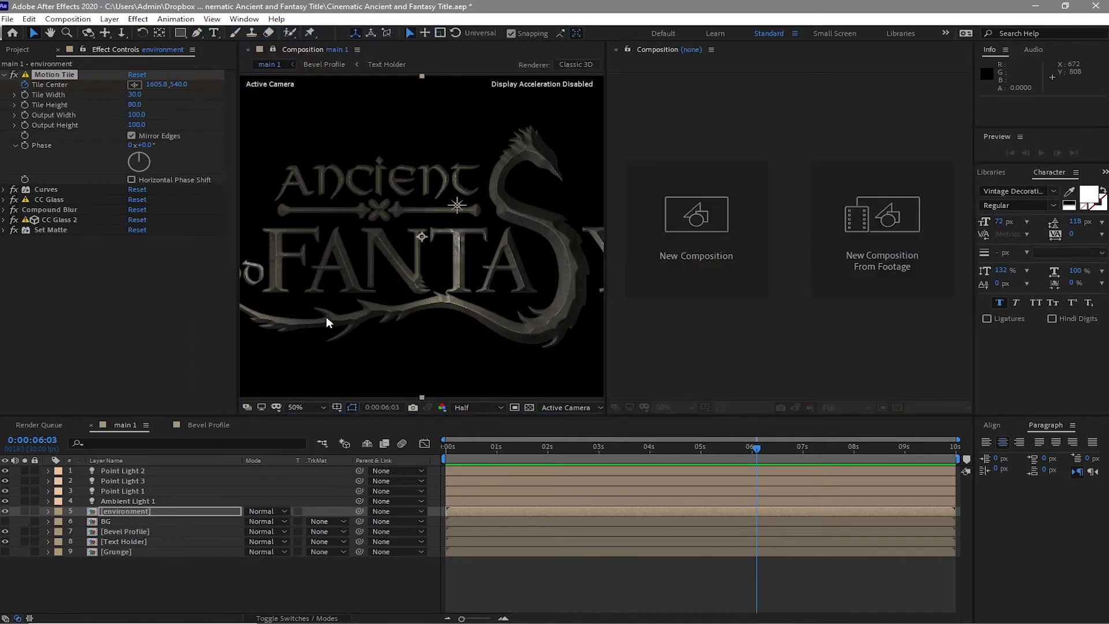
double_click(130, 531)
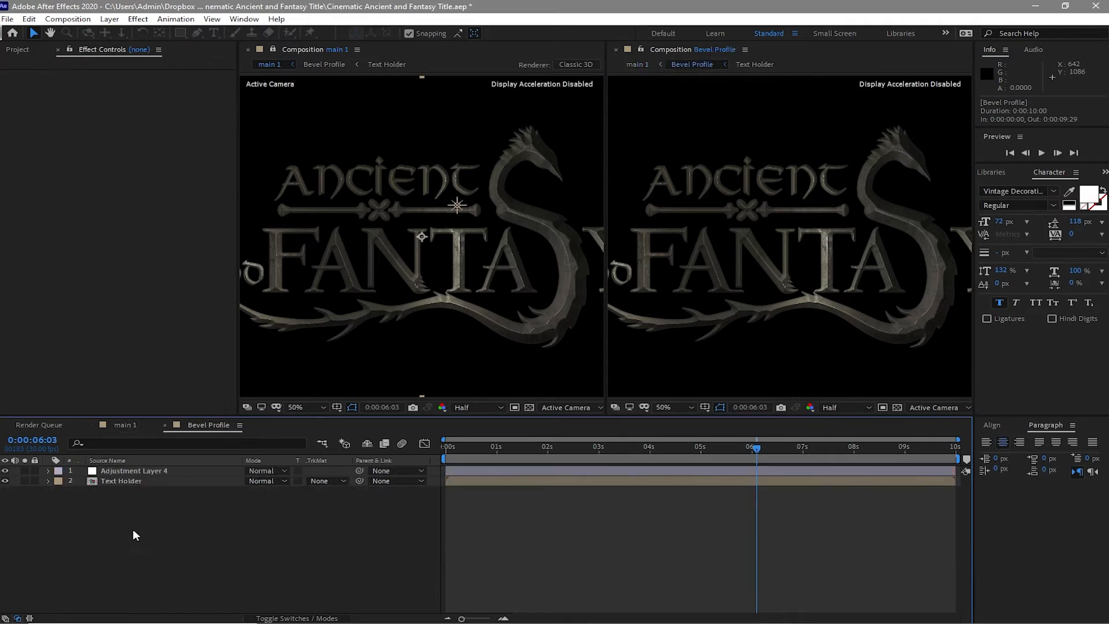
Step: Add a Curves effect to Adjustment Layer 4 in Bevel Profile and pull the RGB curve's midtones down
left_click(168, 471)
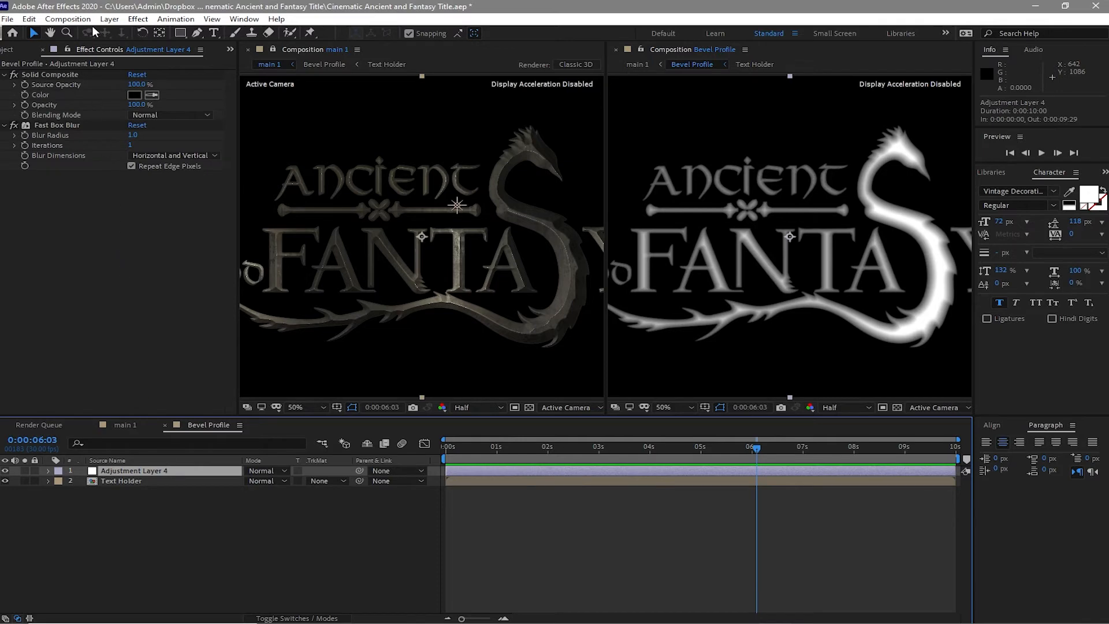
left_click(138, 19)
mouse_move(206, 154)
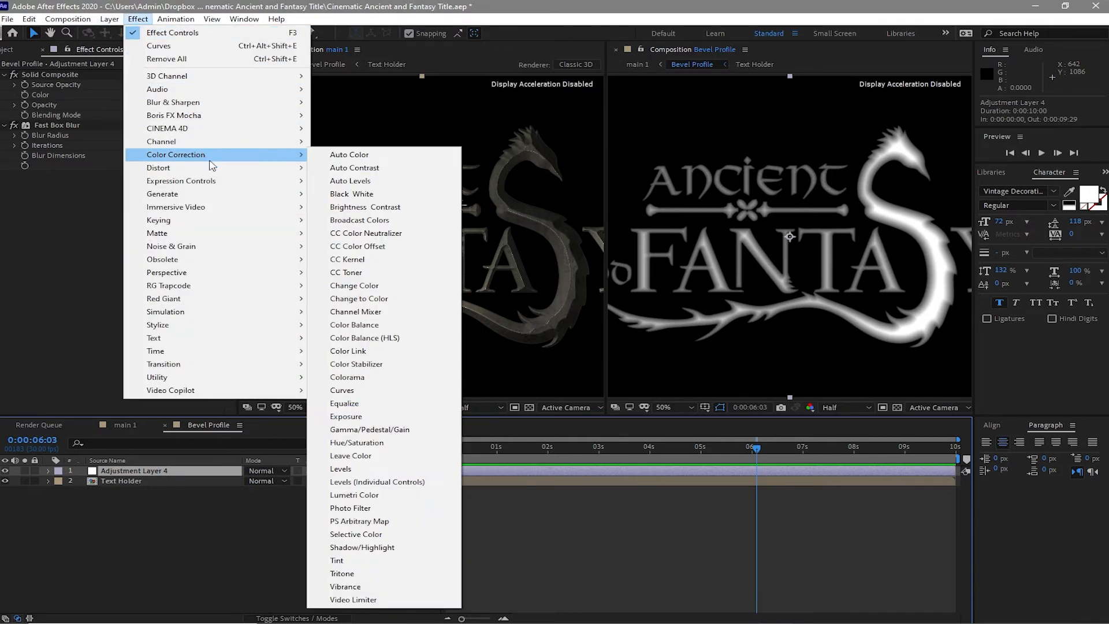
left_click(345, 391)
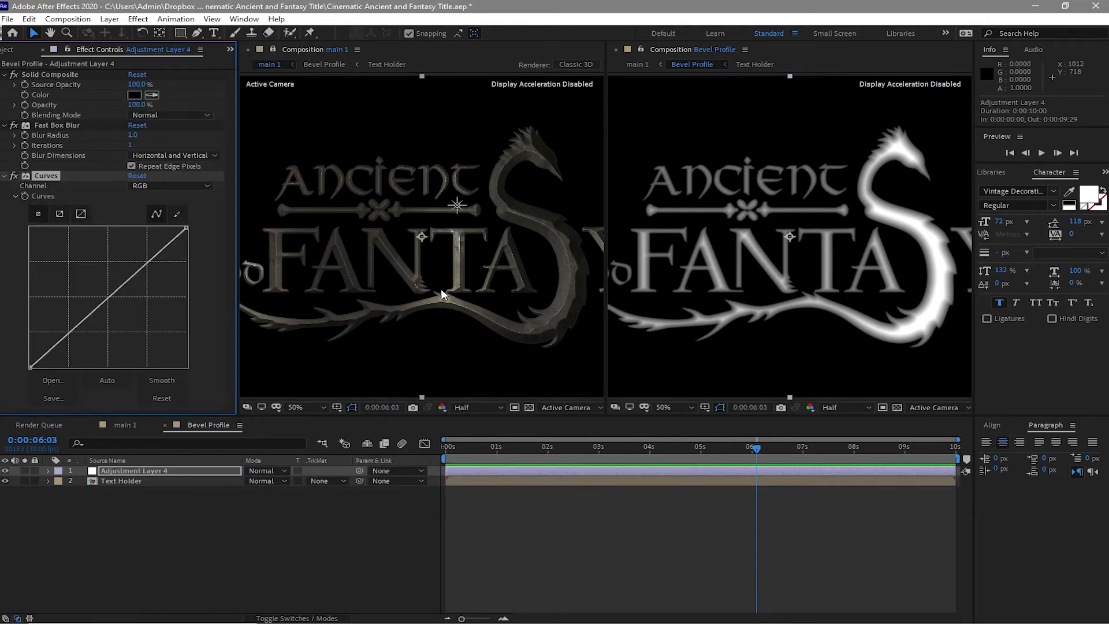
key("period")
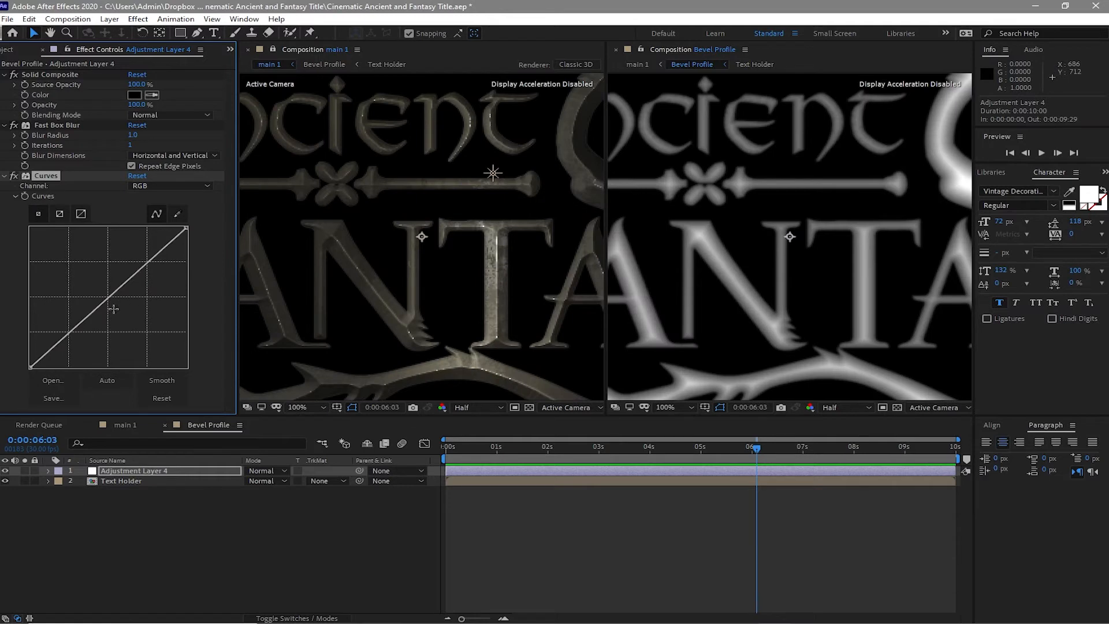
left_click_drag(107, 298, 129, 315)
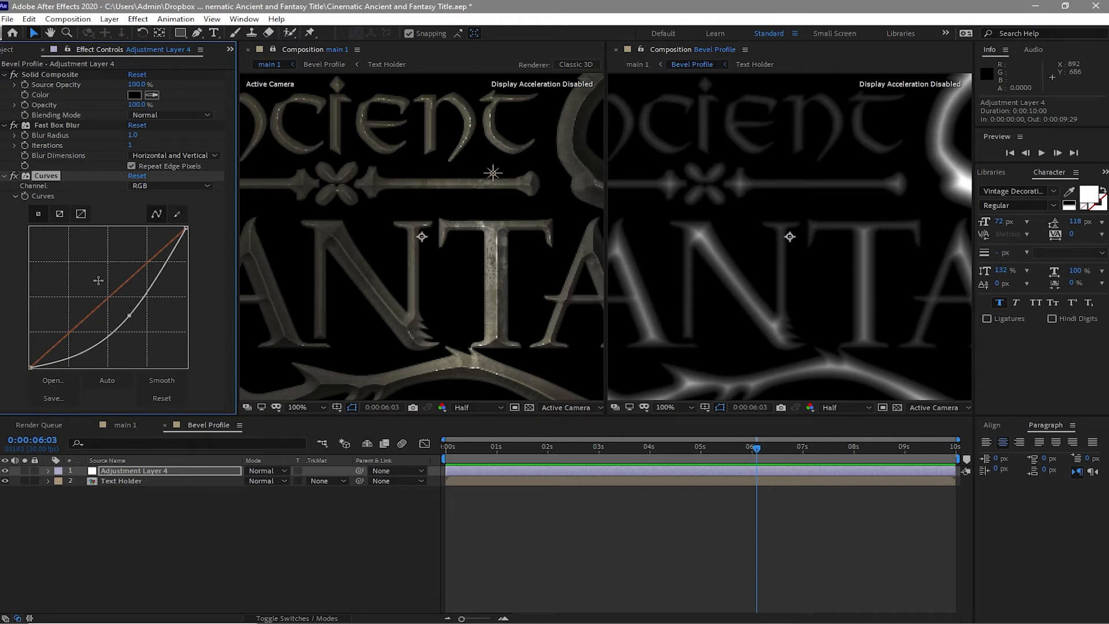
Step: Close the second viewer and show the whole title in the main 1 viewer
key("comma")
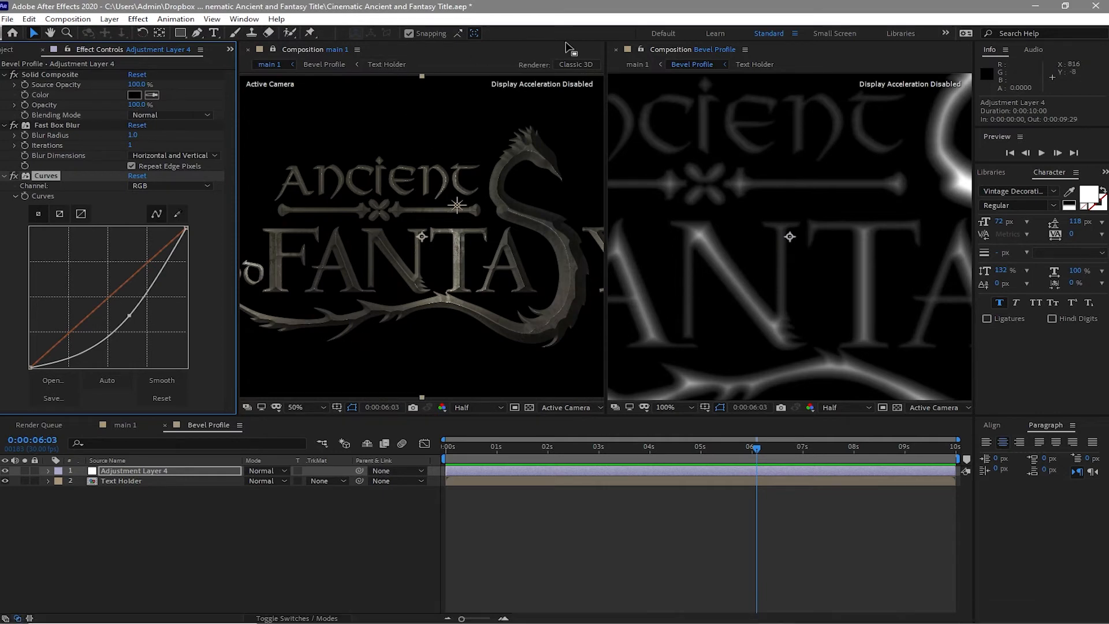
left_click(616, 50)
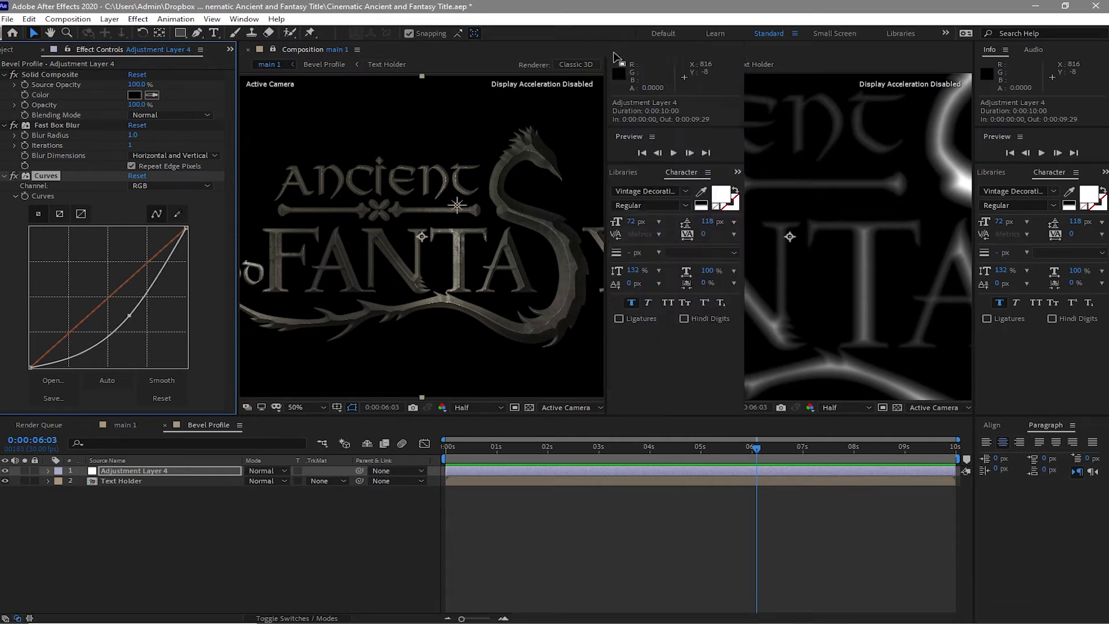
key("comma")
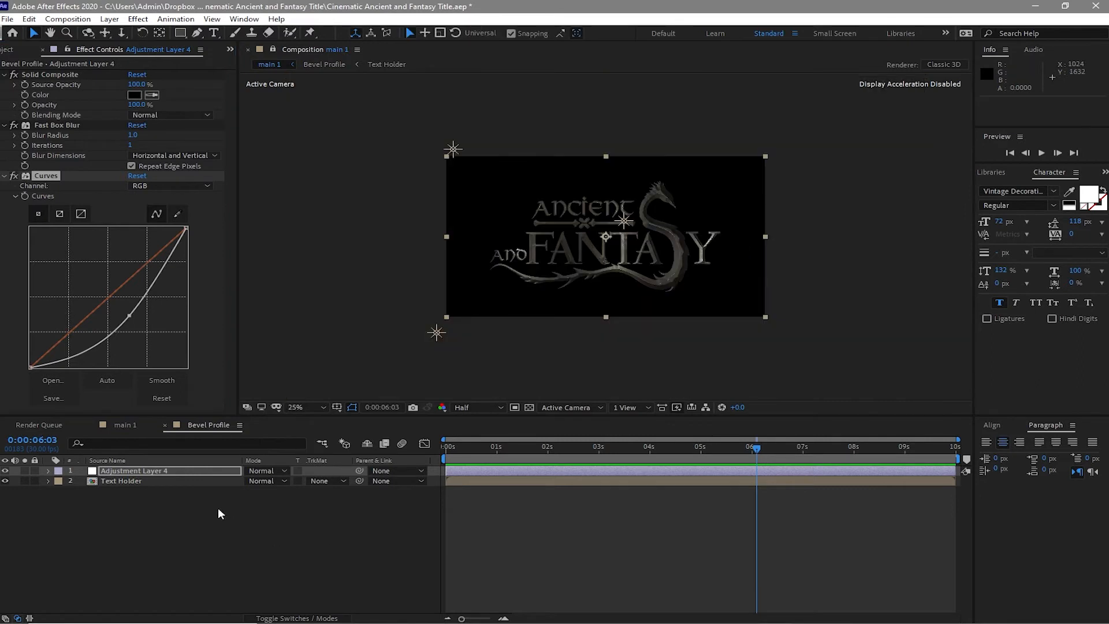
Step: Review the Inner Glow style of the Text Holder layer in Bevel Profile, including its opacity, and collapse the layer again
left_click(170, 481)
left_click(48, 481)
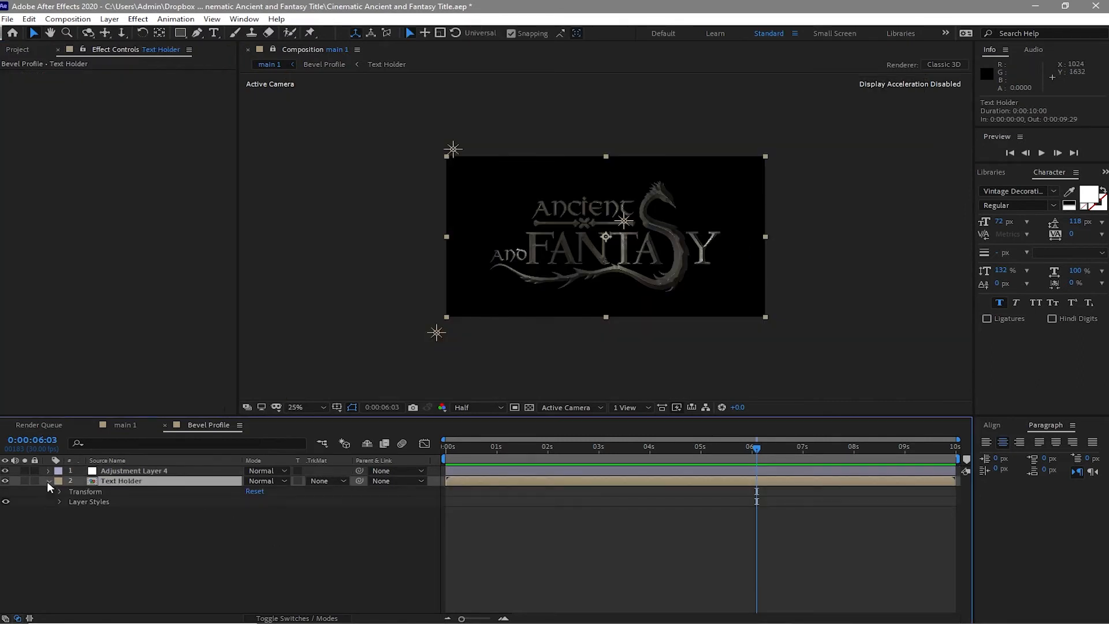
left_click(59, 502)
left_click(72, 521)
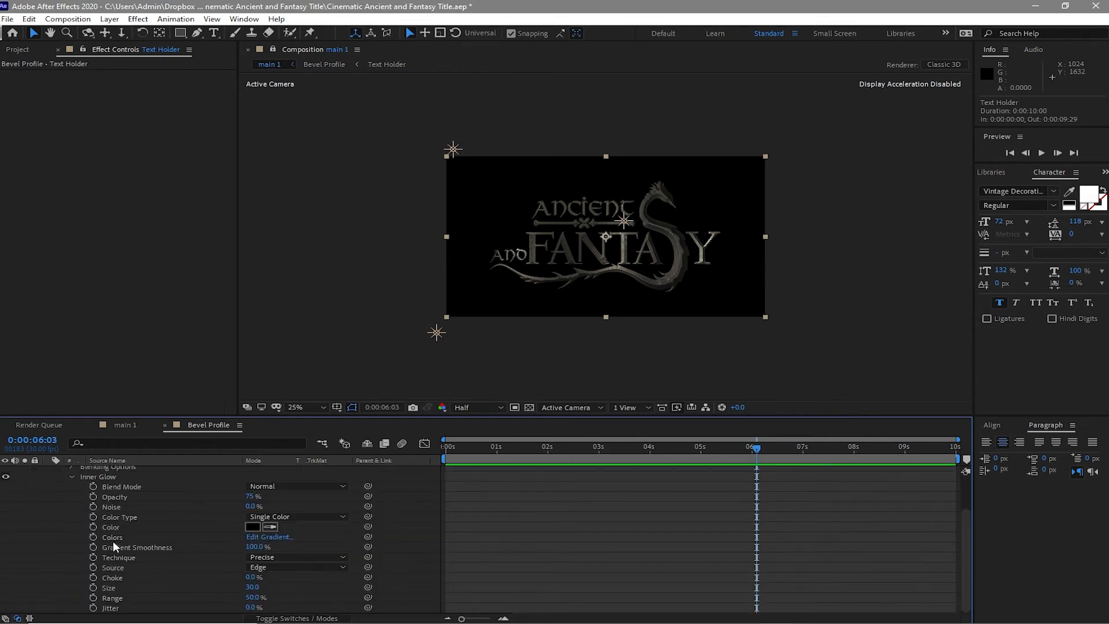
left_click(250, 496)
type("0")
key("Return")
left_click(186, 349)
left_click(71, 477)
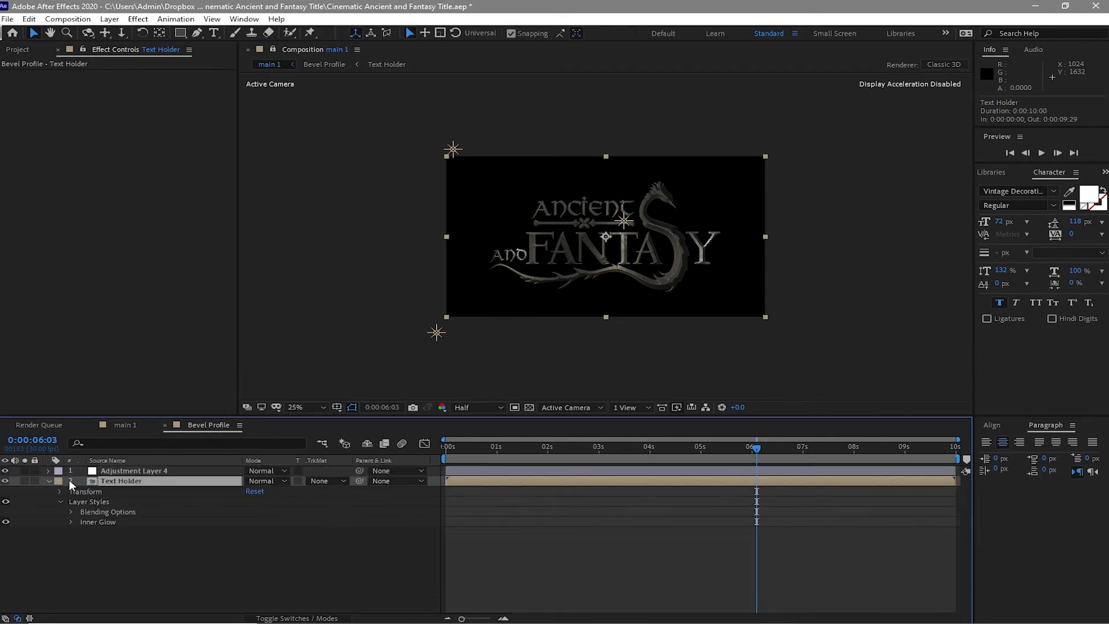
left_click(59, 502)
left_click(47, 480)
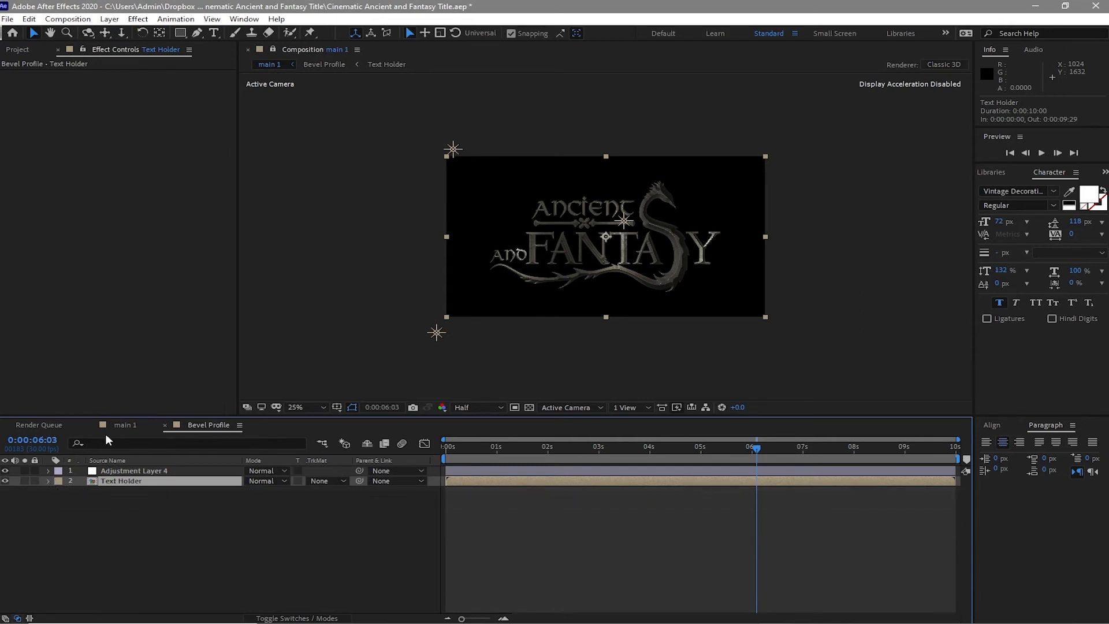
Step: Return to the main 1 composition and rename the environment layer as Bevel
left_click(121, 426)
left_click(151, 511)
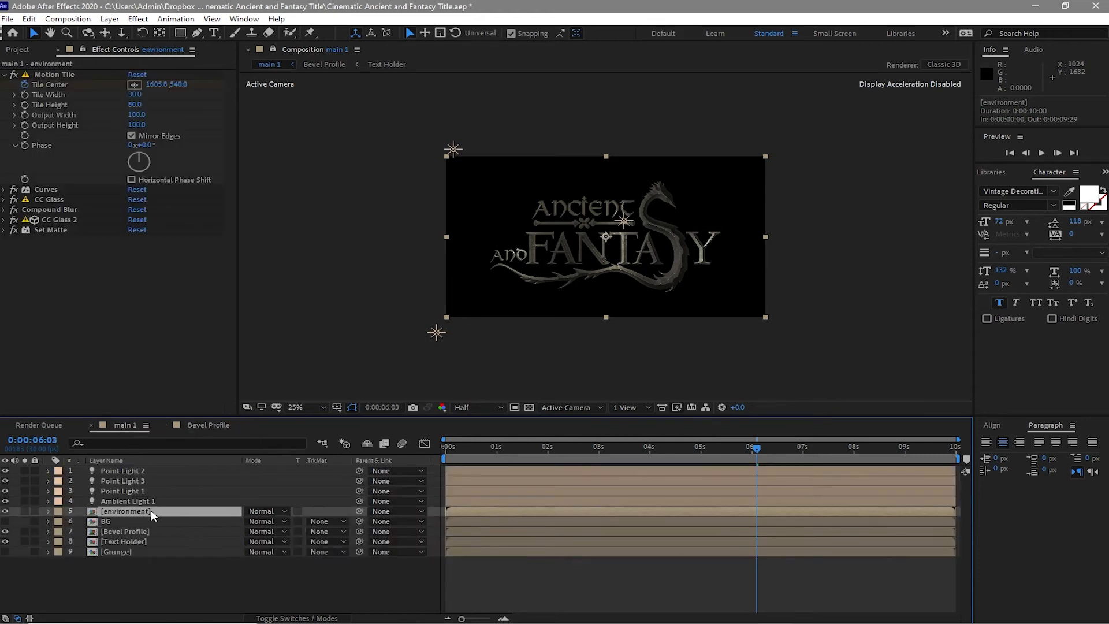
right_click(142, 509)
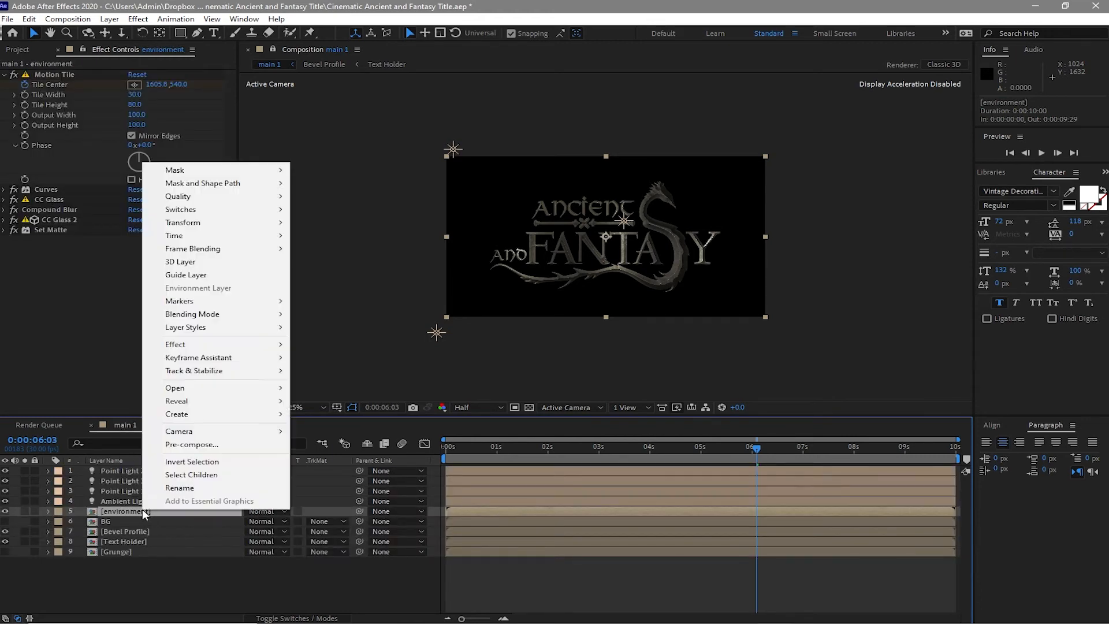
left_click(159, 498)
type("Bevel")
left_click(66, 361)
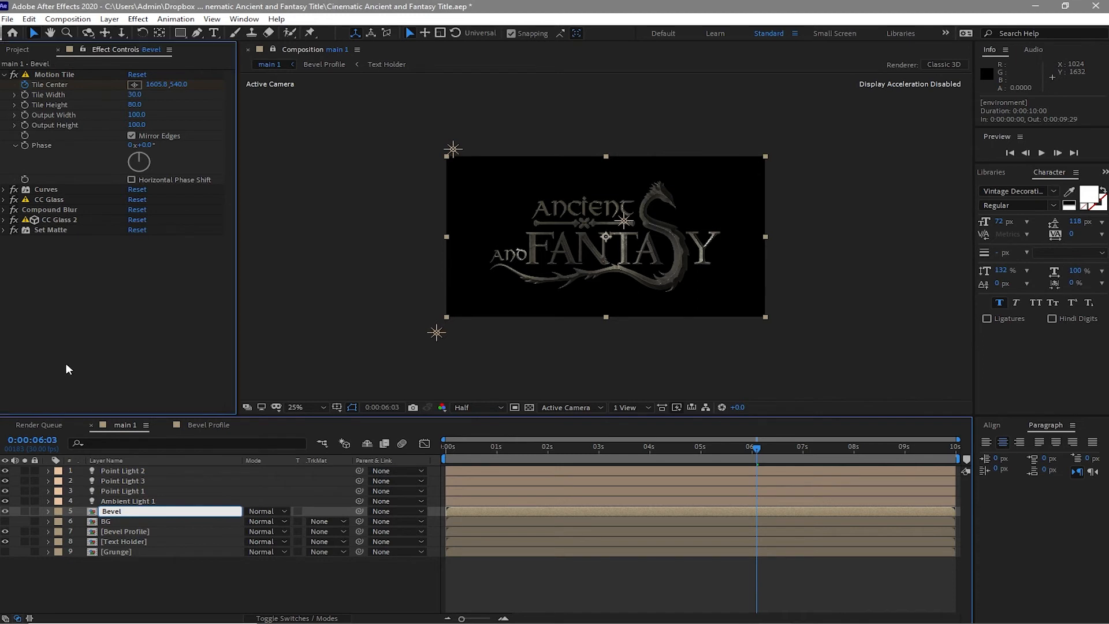
Step: Duplicate the Bevel layer and place the copy directly beneath the original
left_click(130, 511)
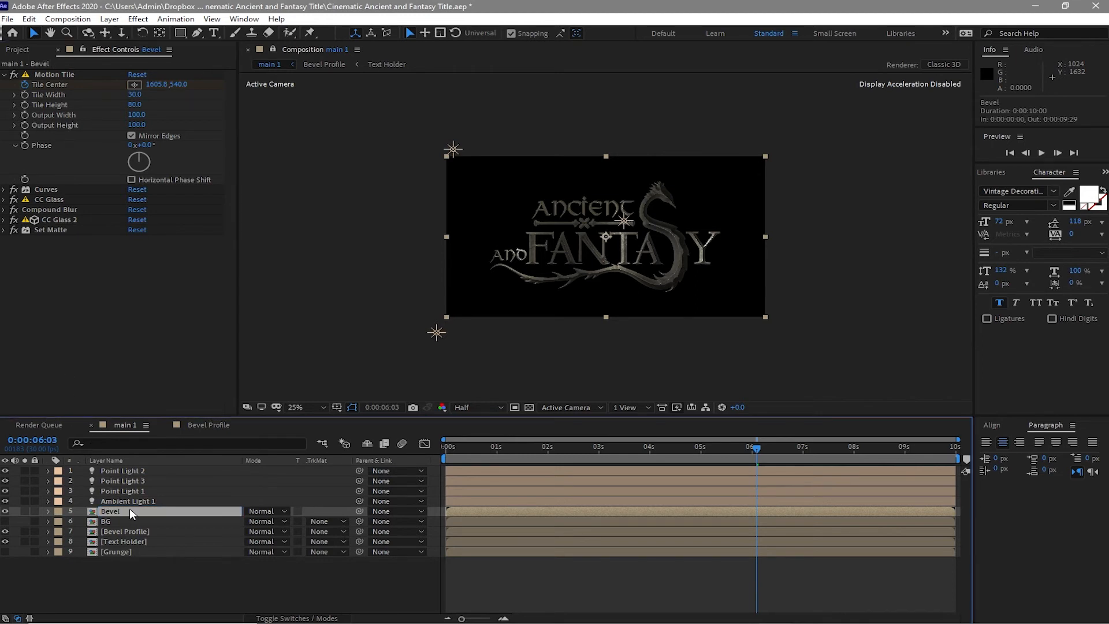
left_click(29, 19)
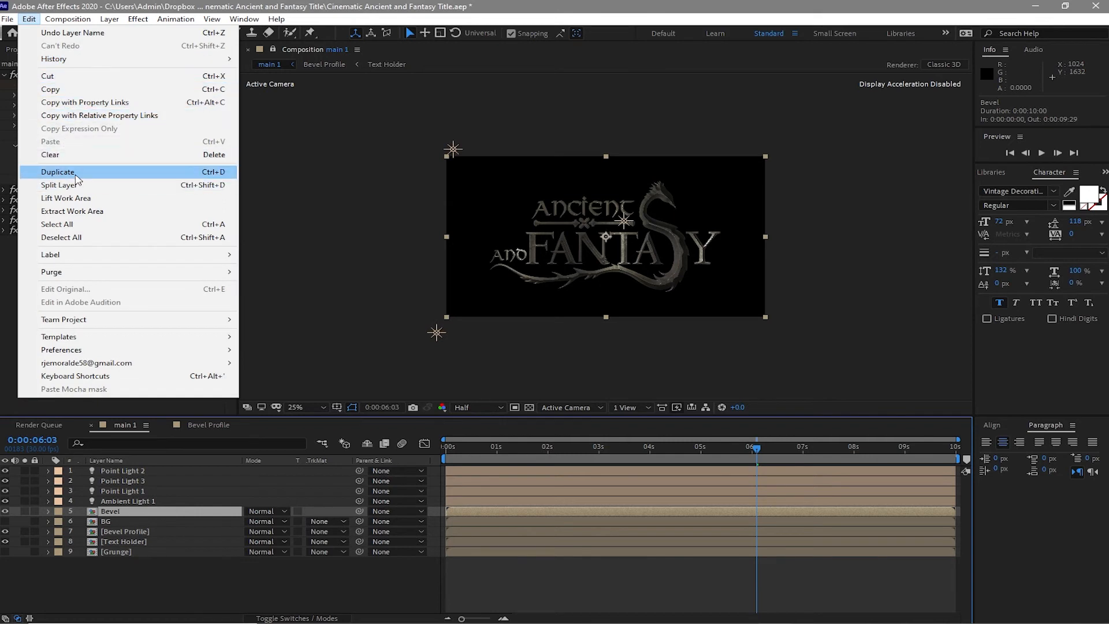
left_click(58, 172)
left_click_drag(148, 511, 149, 523)
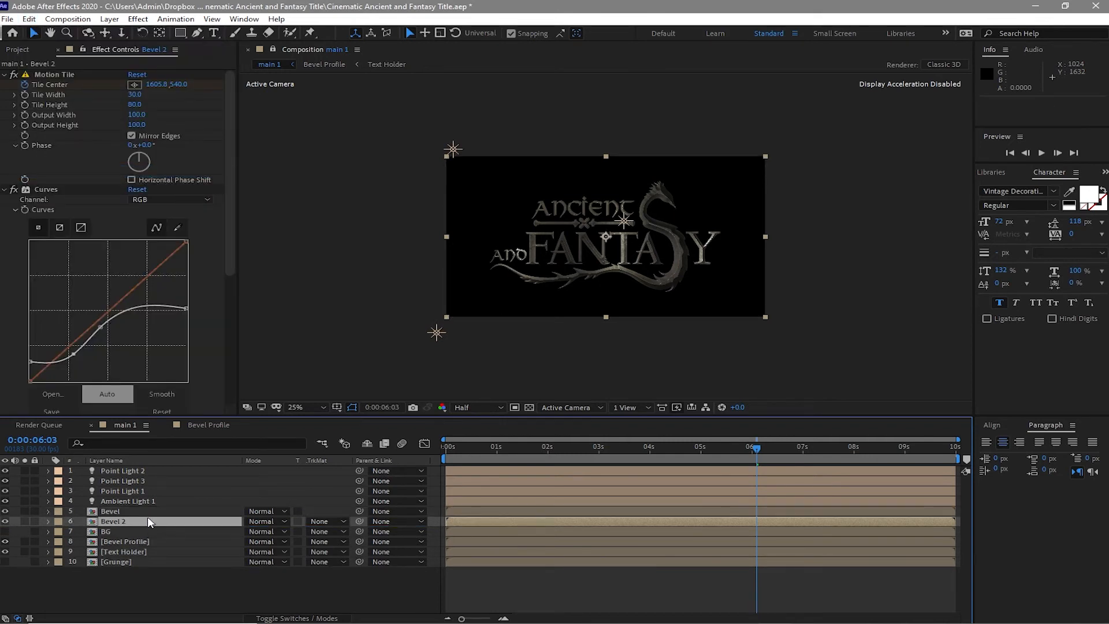
Step: Collapse the settings of all effects on the Bevel 2 layer
left_click(4, 74)
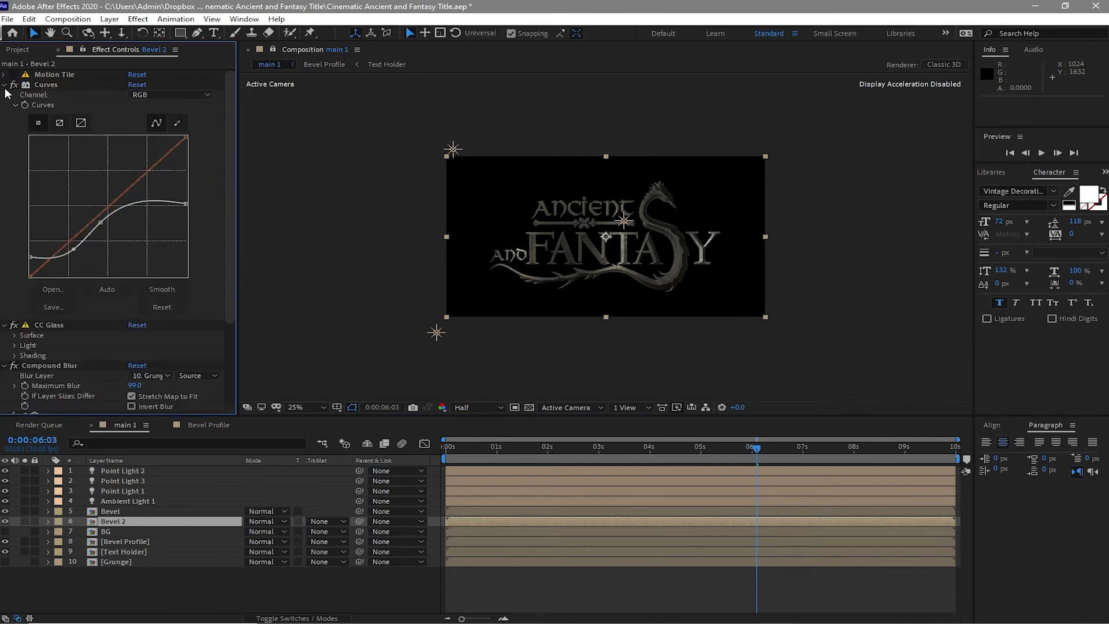
left_click(5, 84)
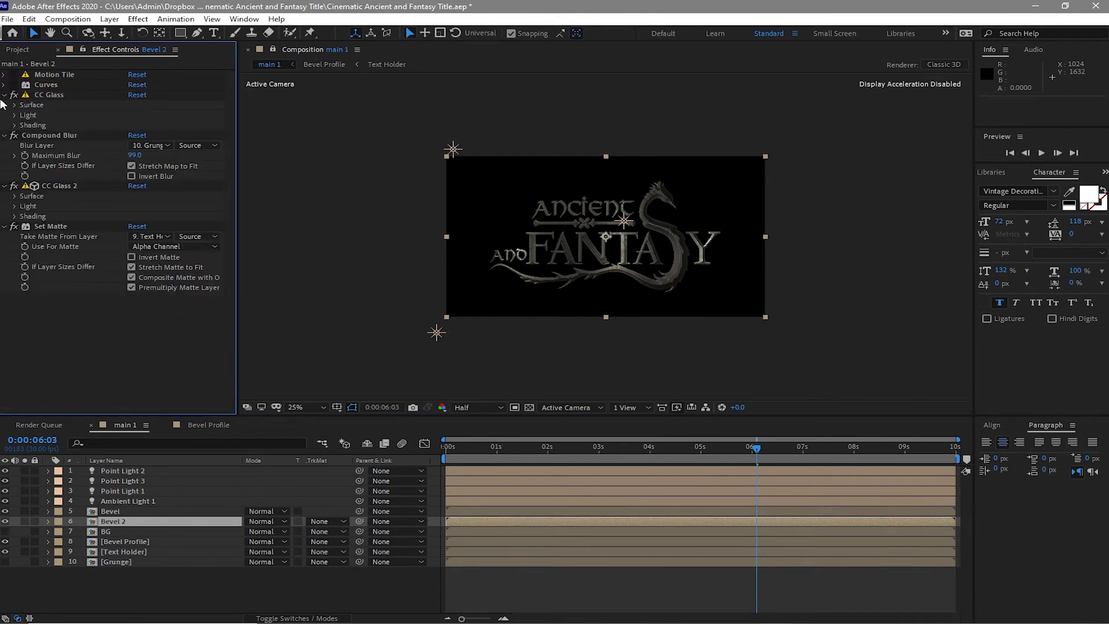
left_click(4, 95)
left_click(5, 105)
left_click(5, 115)
left_click(5, 125)
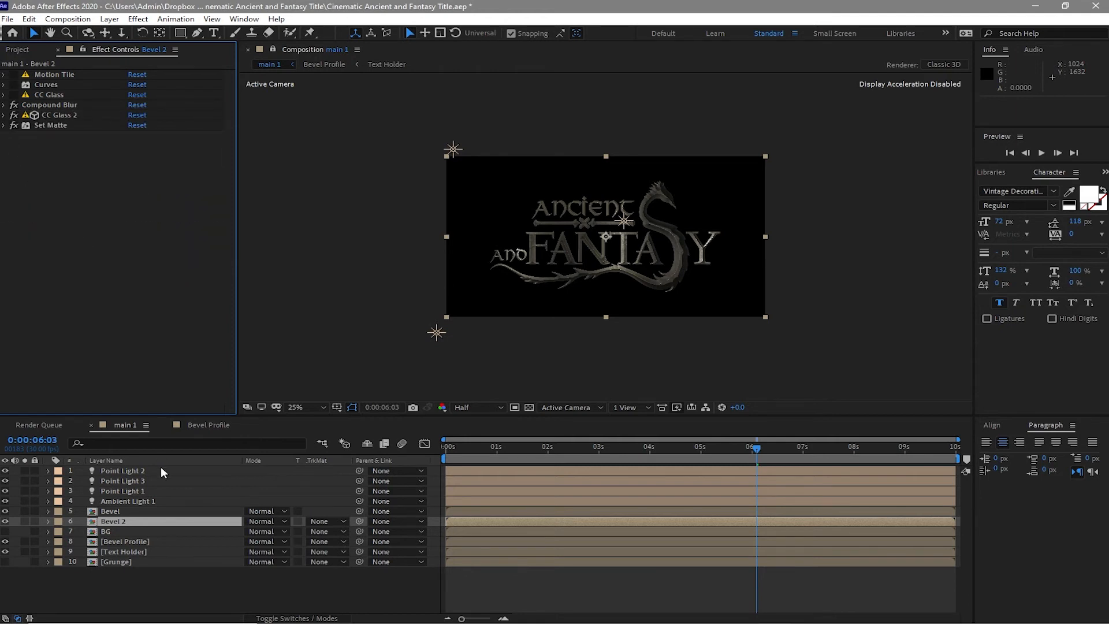
Step: Apply CC Radial Blur to the Bevel 2 layer and set its type to Fading Zoom
left_click(138, 19)
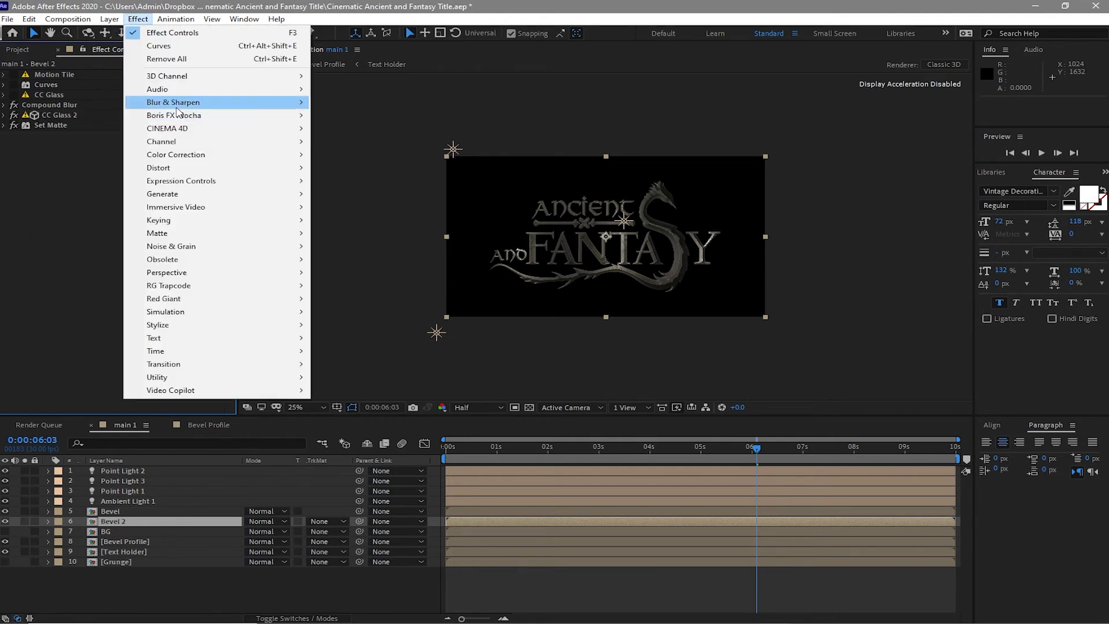
mouse_move(179, 111)
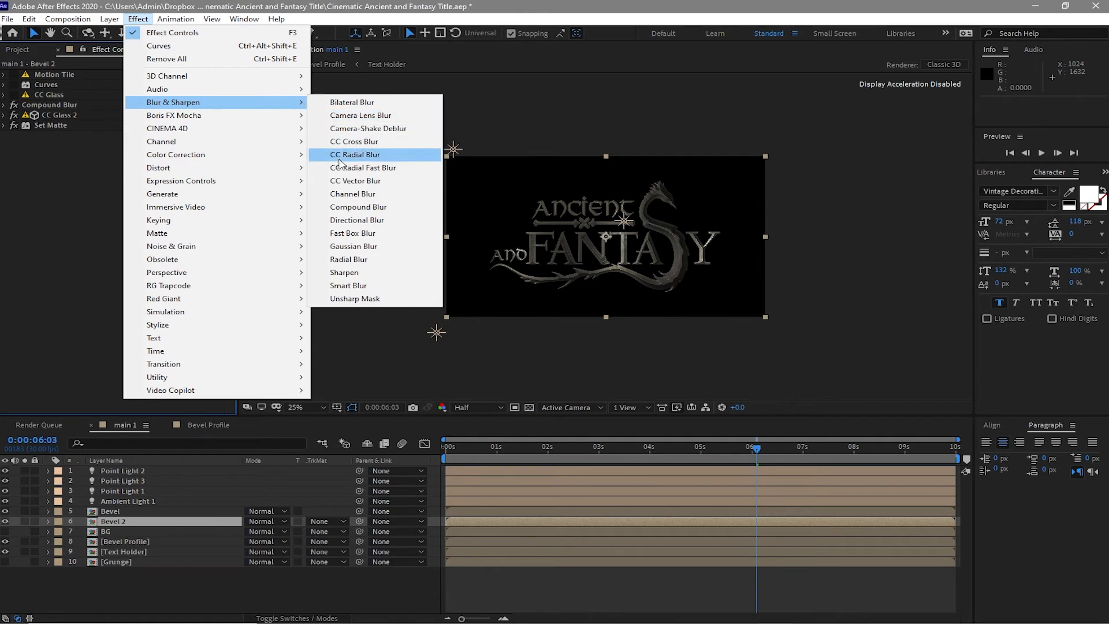
left_click(340, 156)
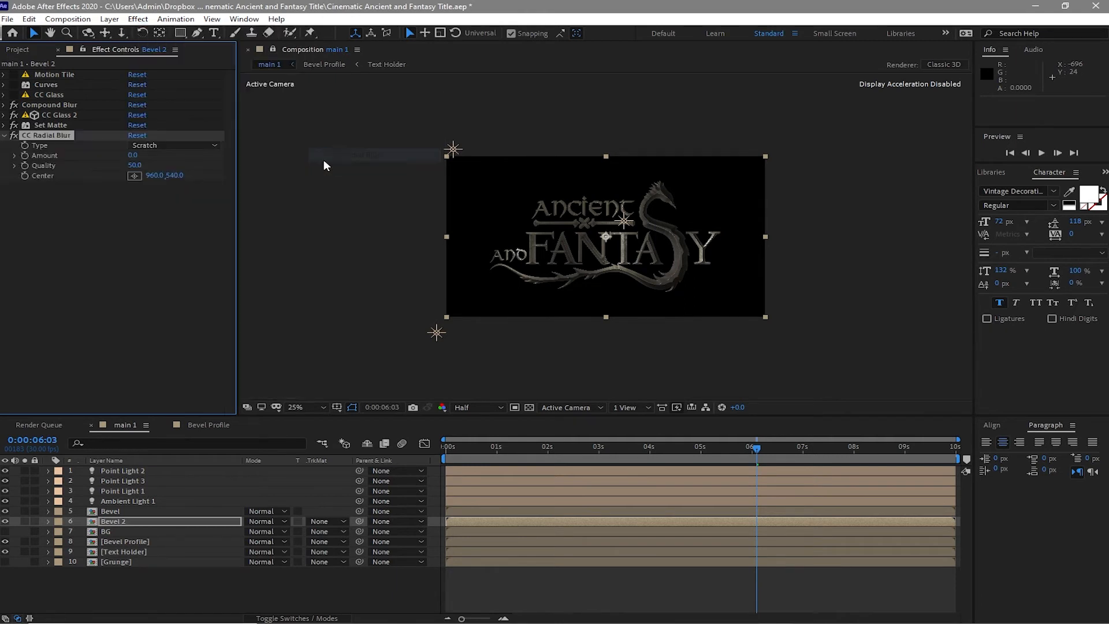
left_click(184, 145)
left_click(192, 172)
Step: Make the BG layer visible and set the CC Radial Blur amount of Bevel 2 to -30
left_click(9, 535)
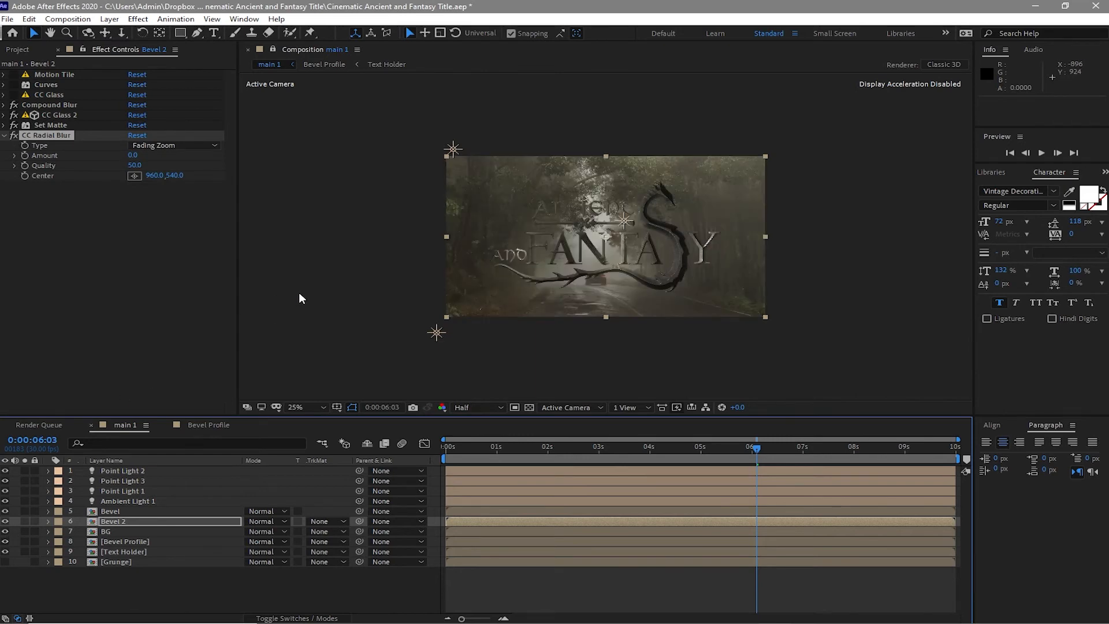
key("period")
key("period")
key("period")
key("period")
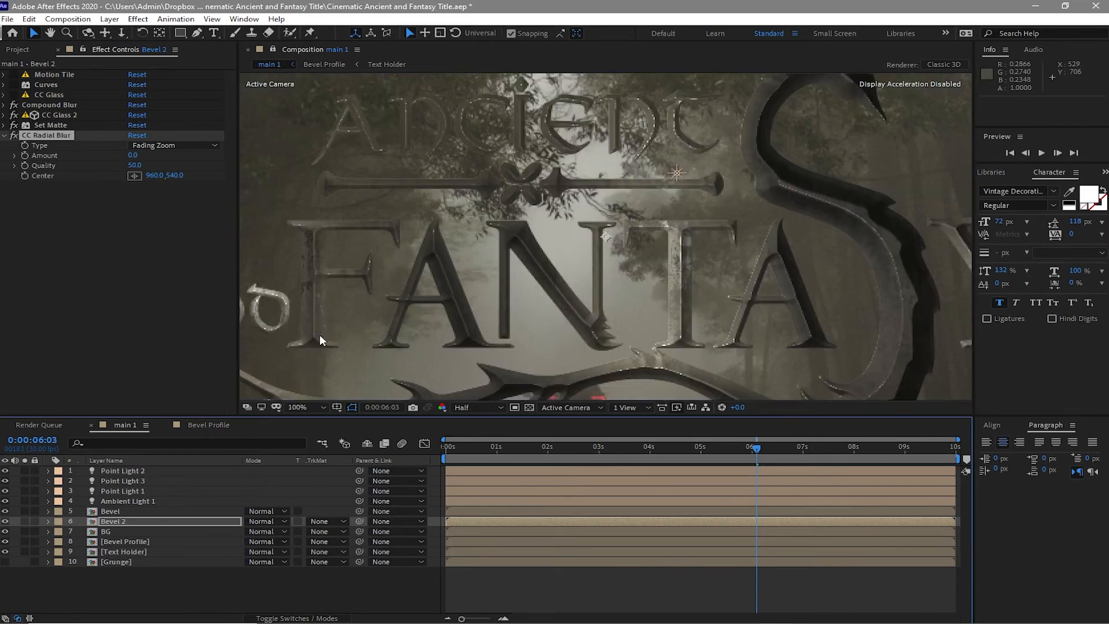
left_click(134, 156)
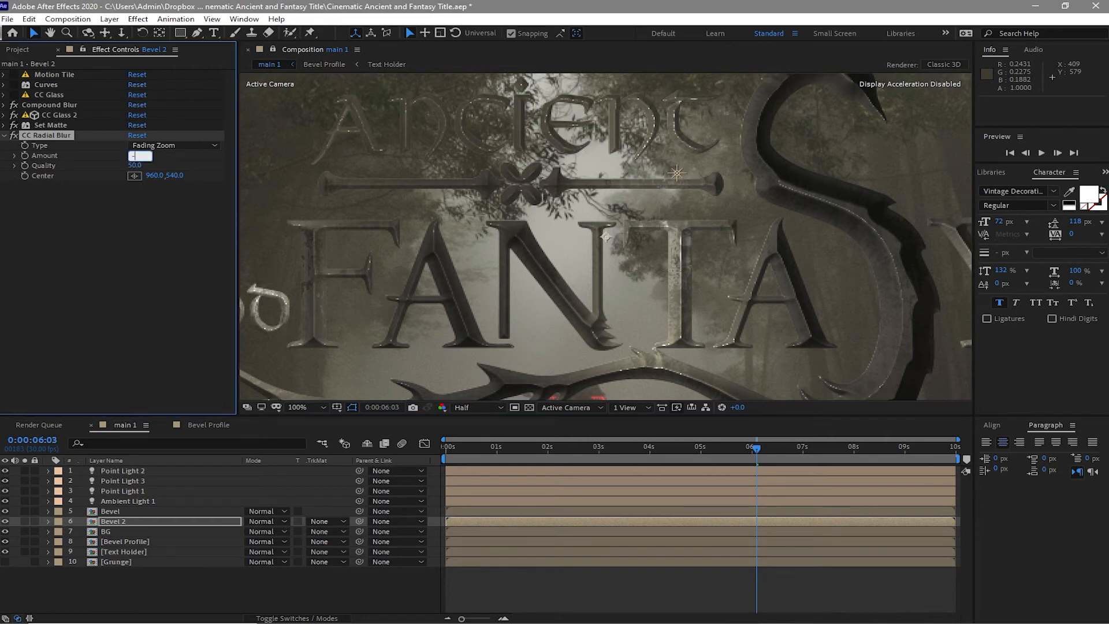
left_click(126, 221)
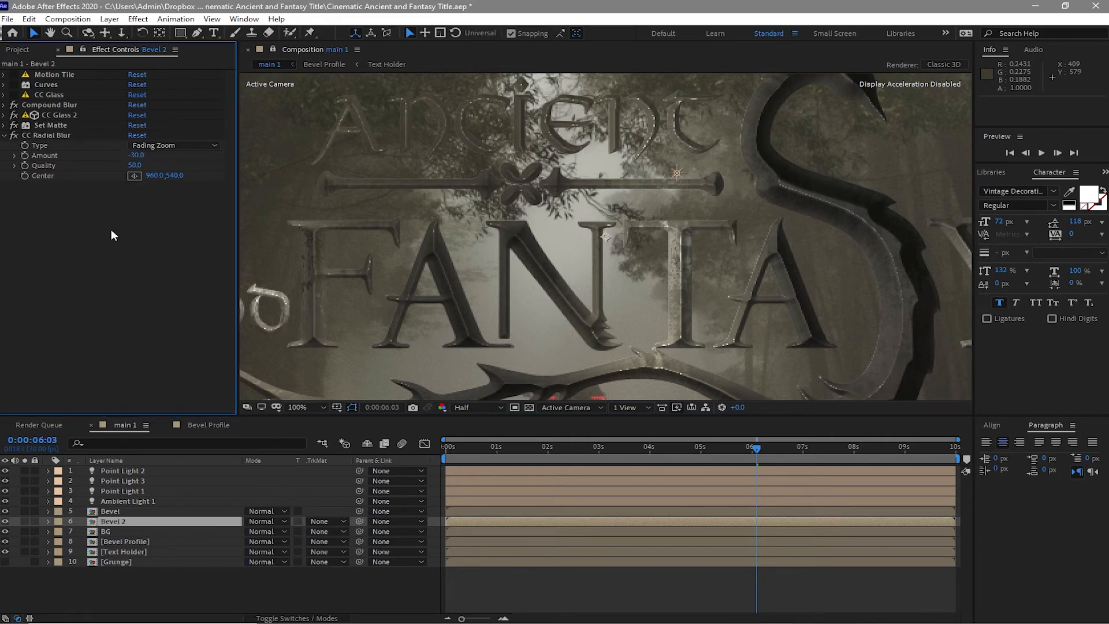
Step: Add a second Curves effect to Bevel 2 and raise its Alpha channel curve steeply to solidify the blurred edges
left_click(138, 19)
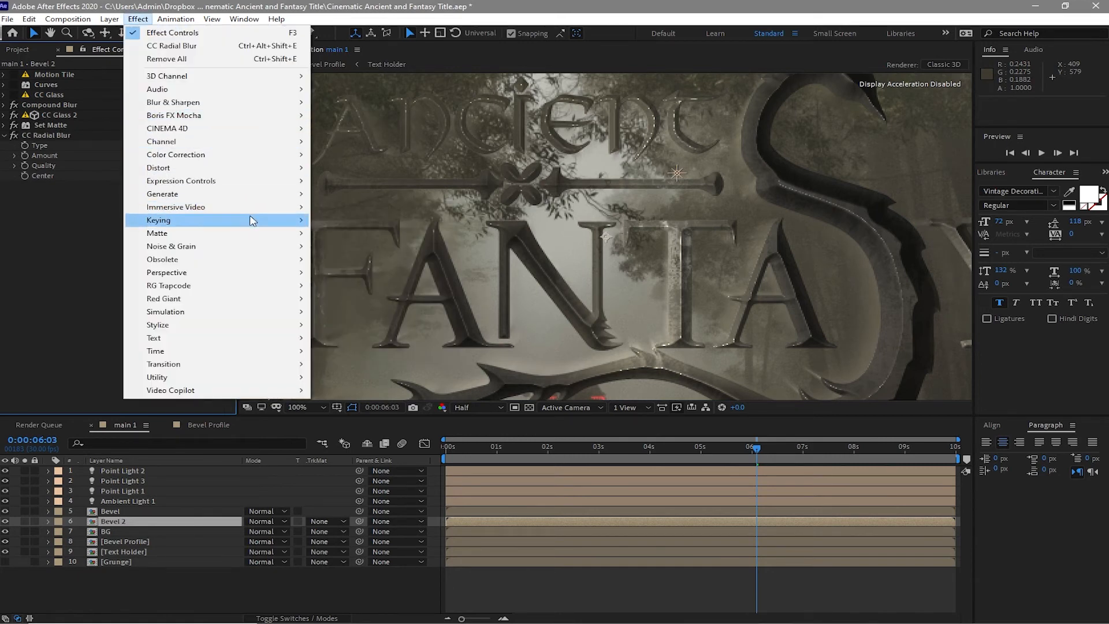
mouse_move(276, 159)
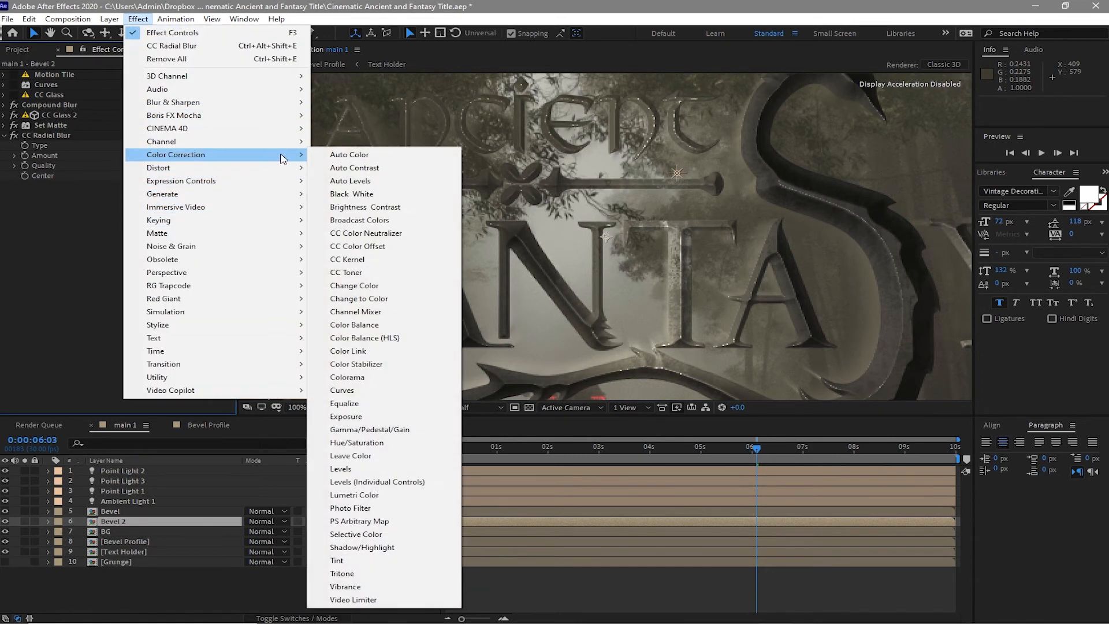
left_click(370, 389)
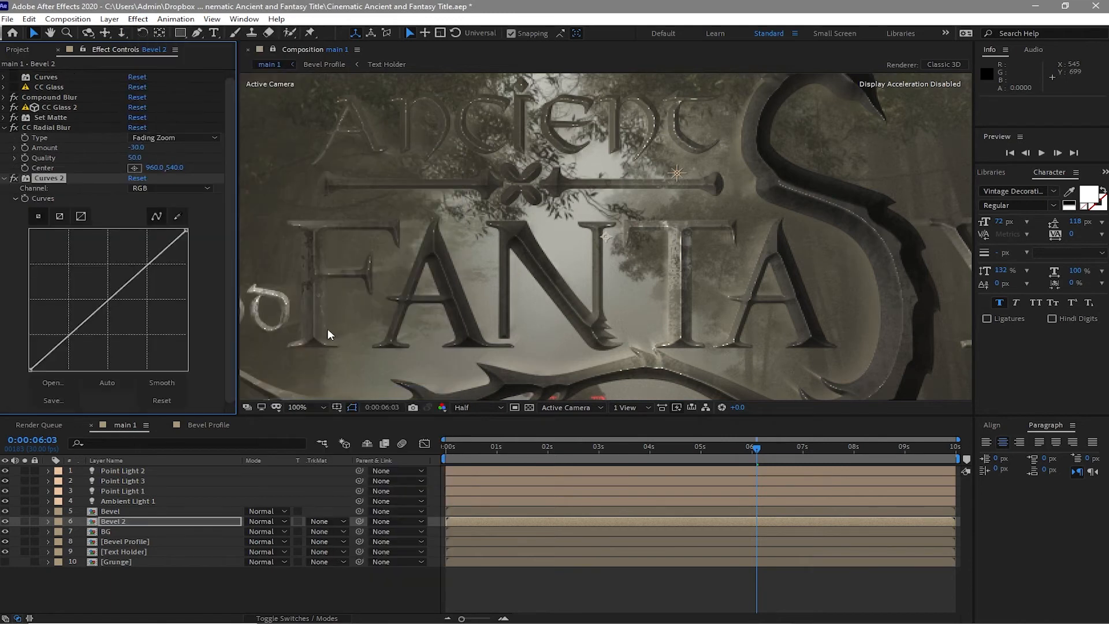
left_click(187, 189)
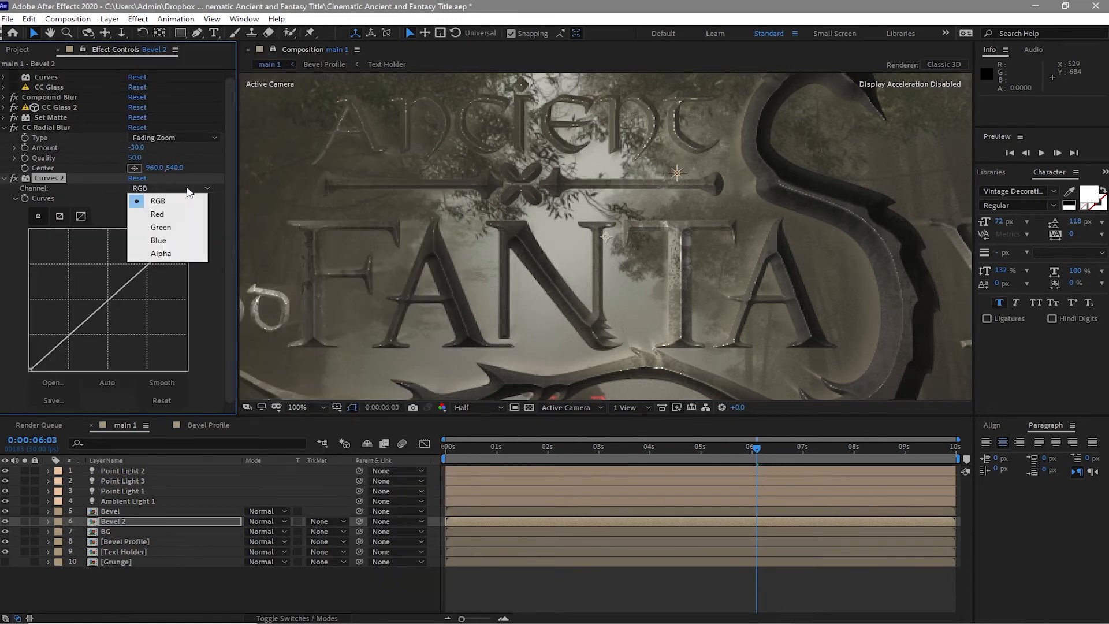
left_click(168, 253)
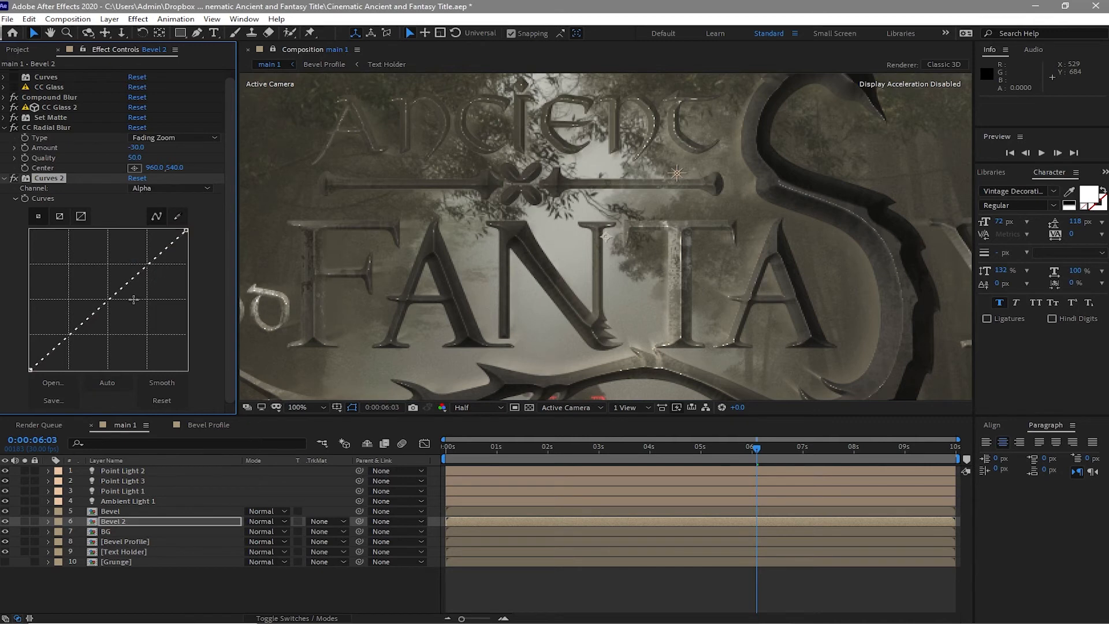
left_click_drag(112, 296, 53, 270)
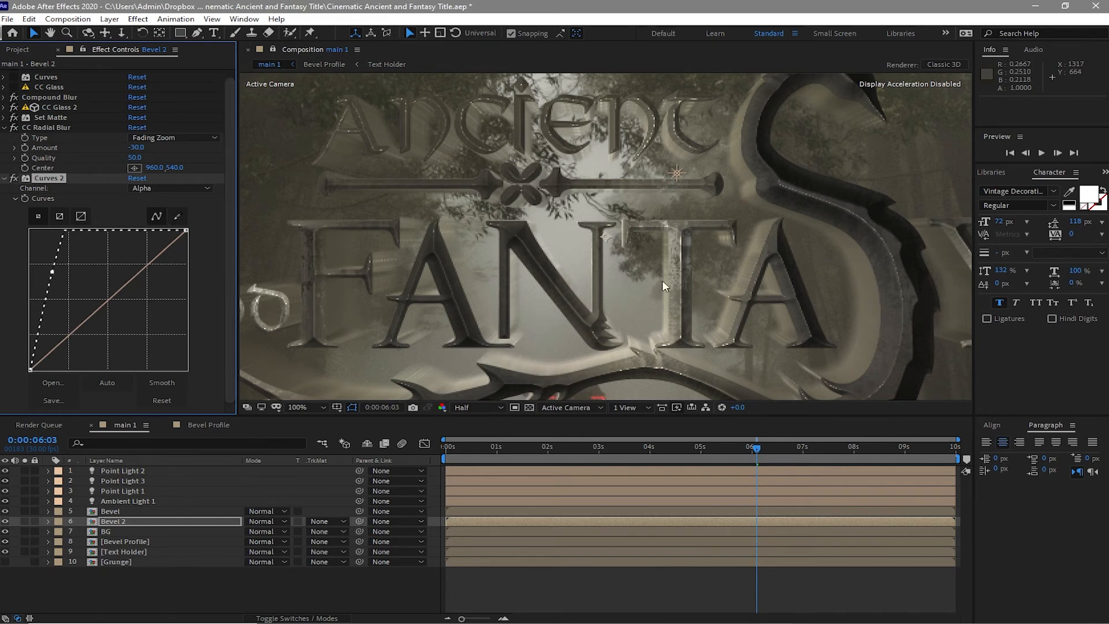
Step: Set the CC Radial Blur amount to -11 and pull the RGB curve of Curves 2 down to darken the extruded sides
left_click_drag(136, 149, 179, 177)
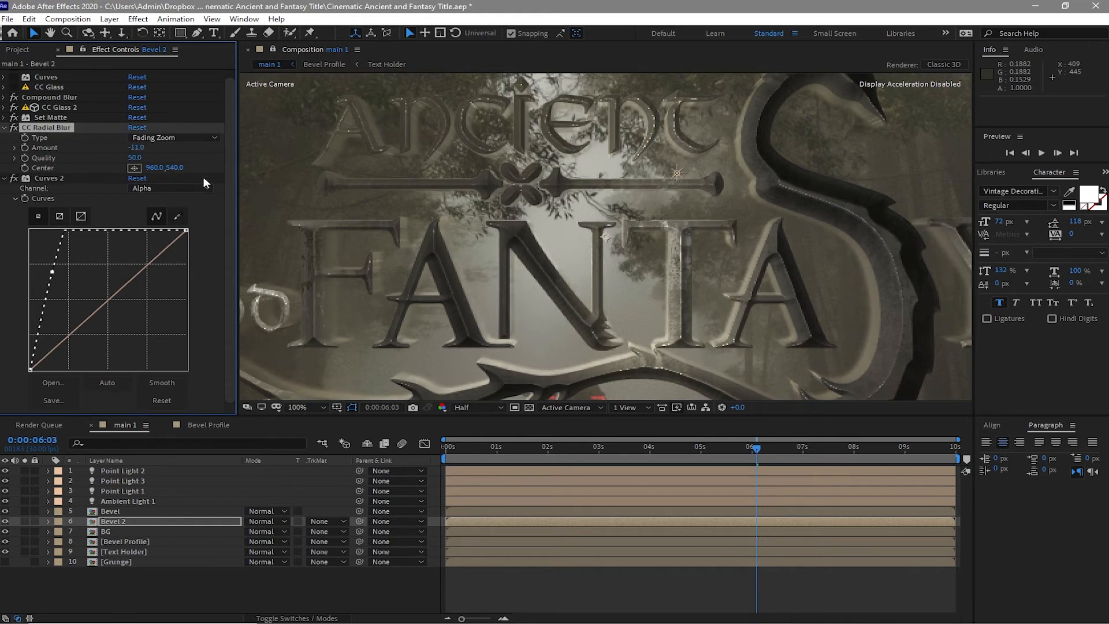
key("comma")
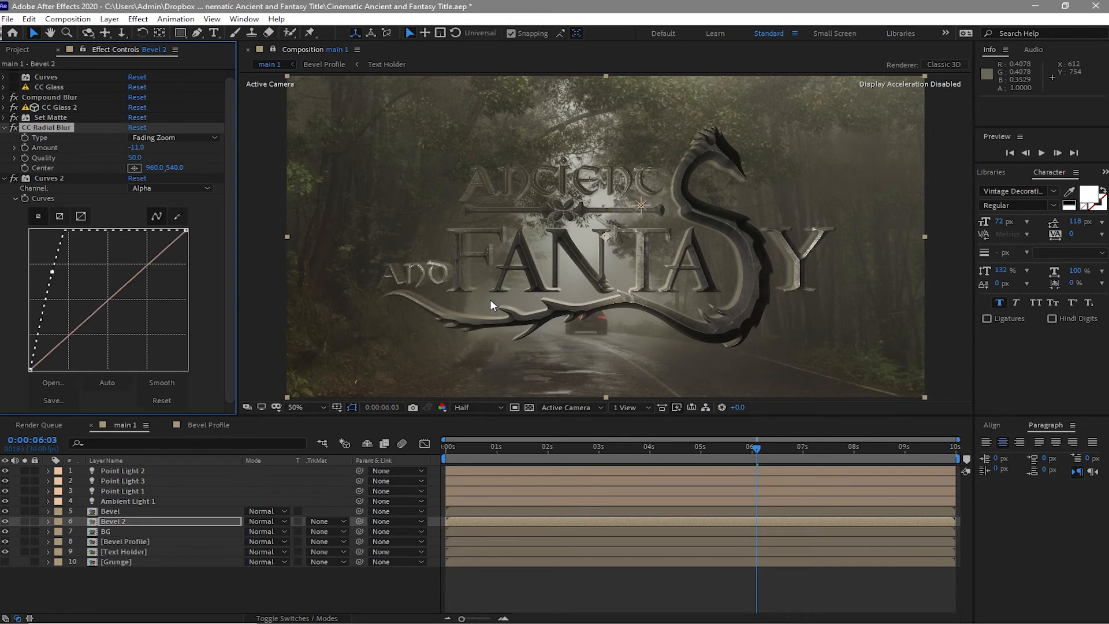
left_click(647, 512)
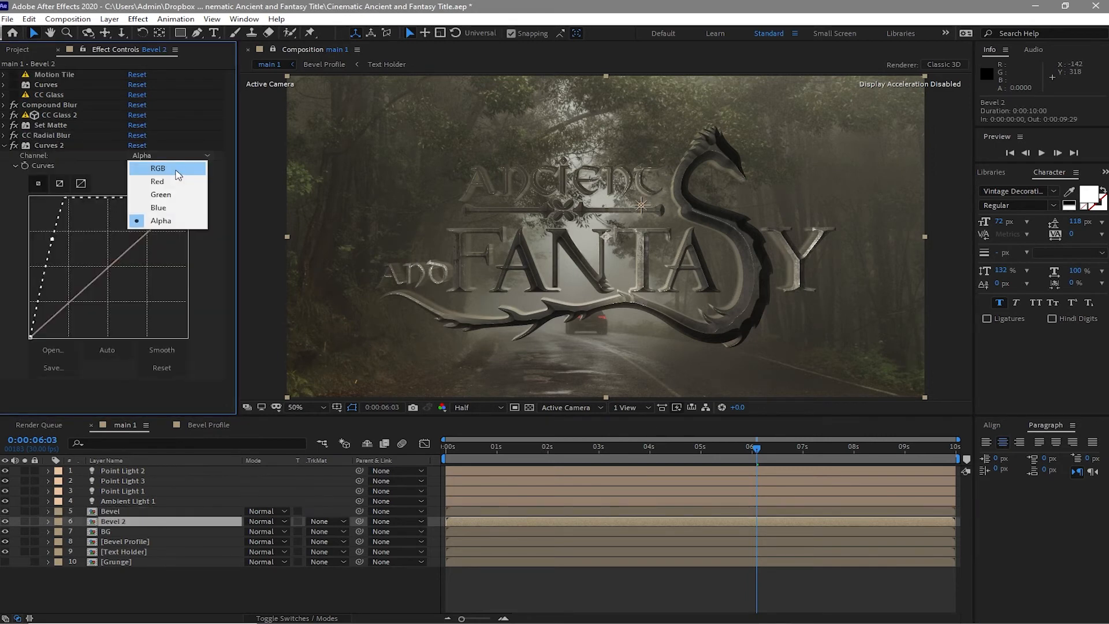
left_click(175, 170)
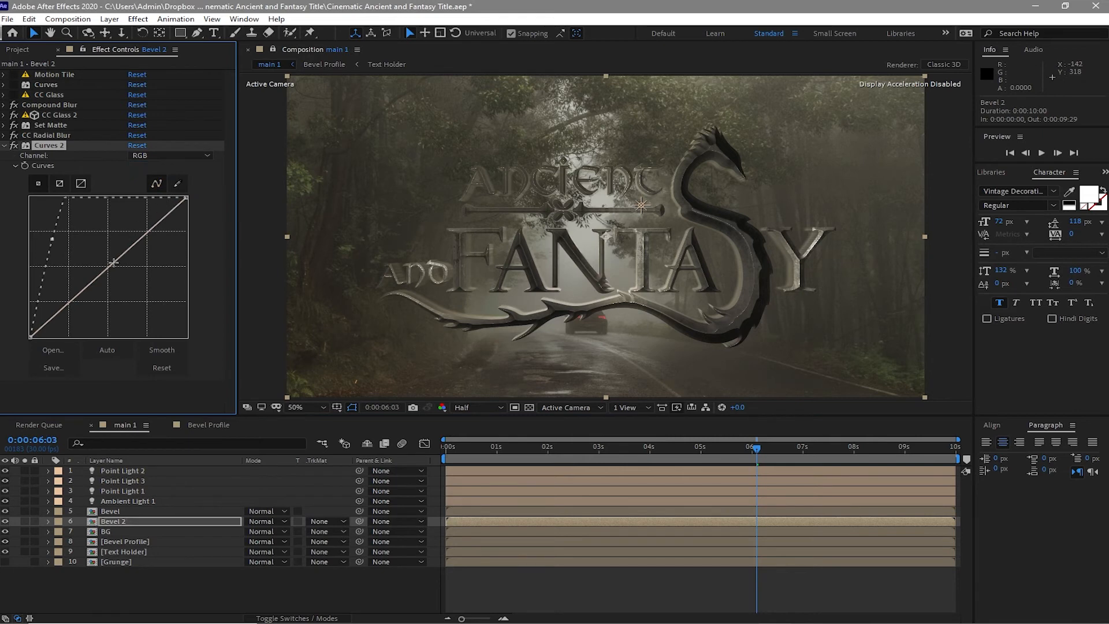
left_click_drag(111, 267, 125, 283)
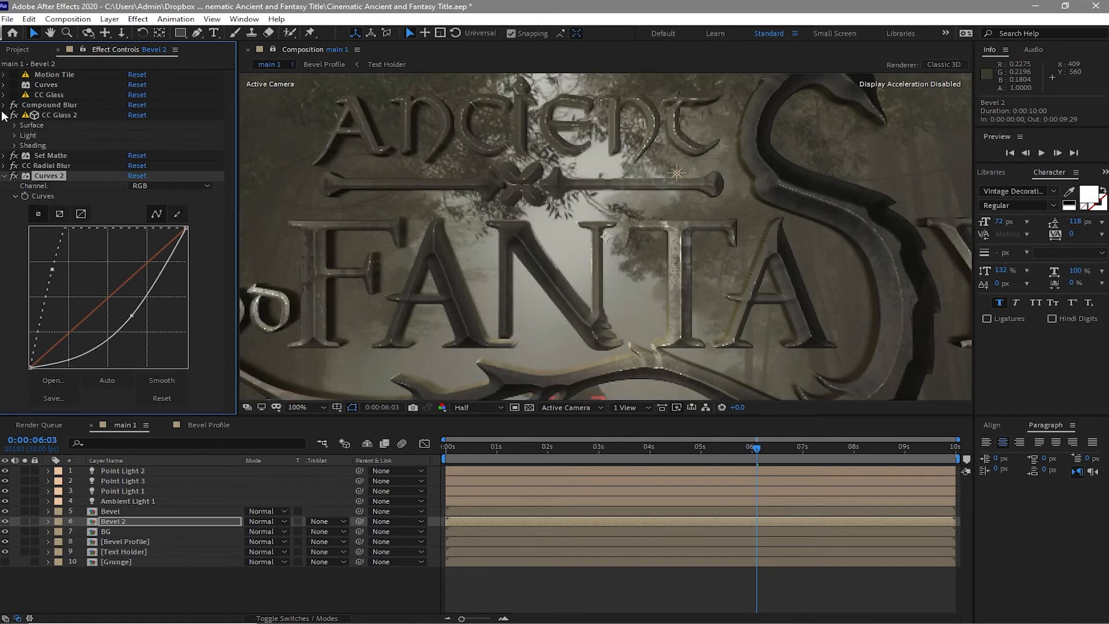
Step: Try a CC Glass 2 surface height of 82 on the Bevel 2 layer, and return it to 100
left_click(5, 116)
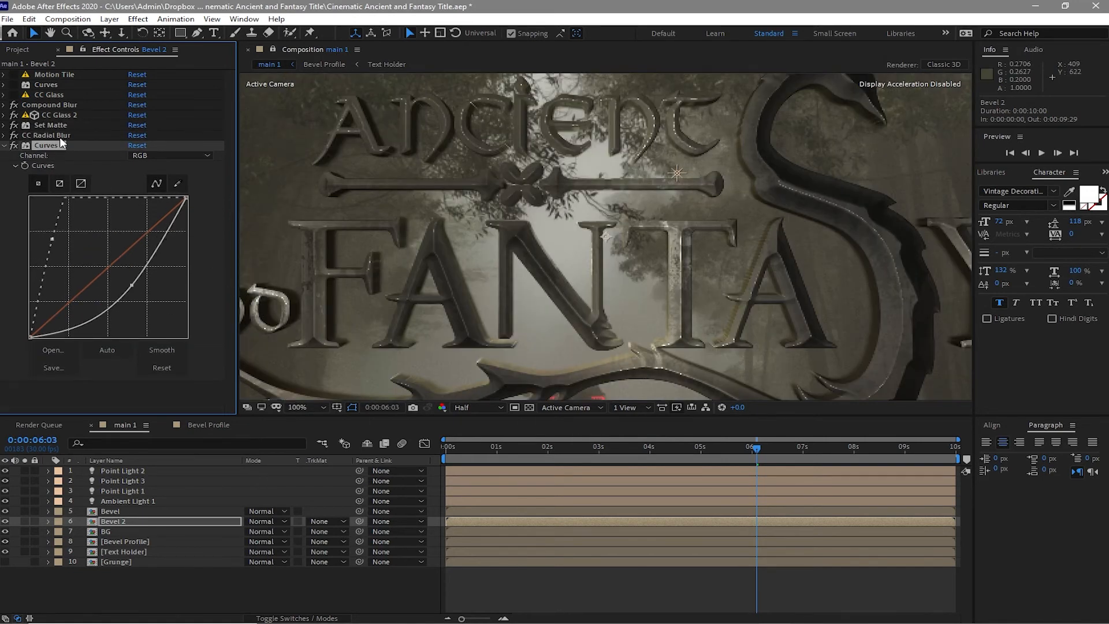
left_click(4, 115)
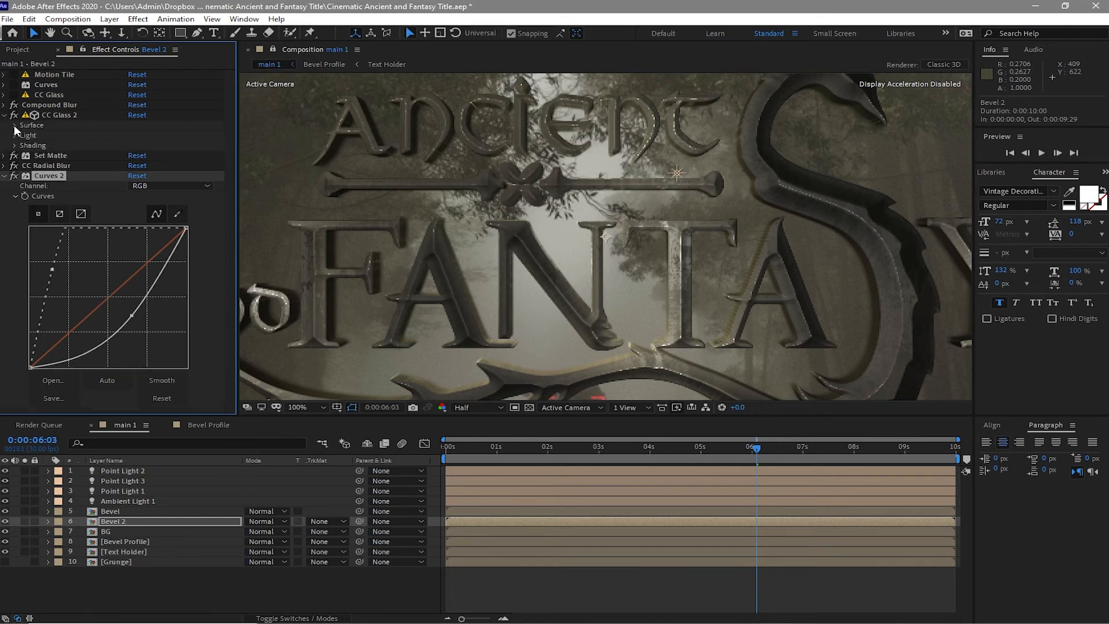
left_click(15, 125)
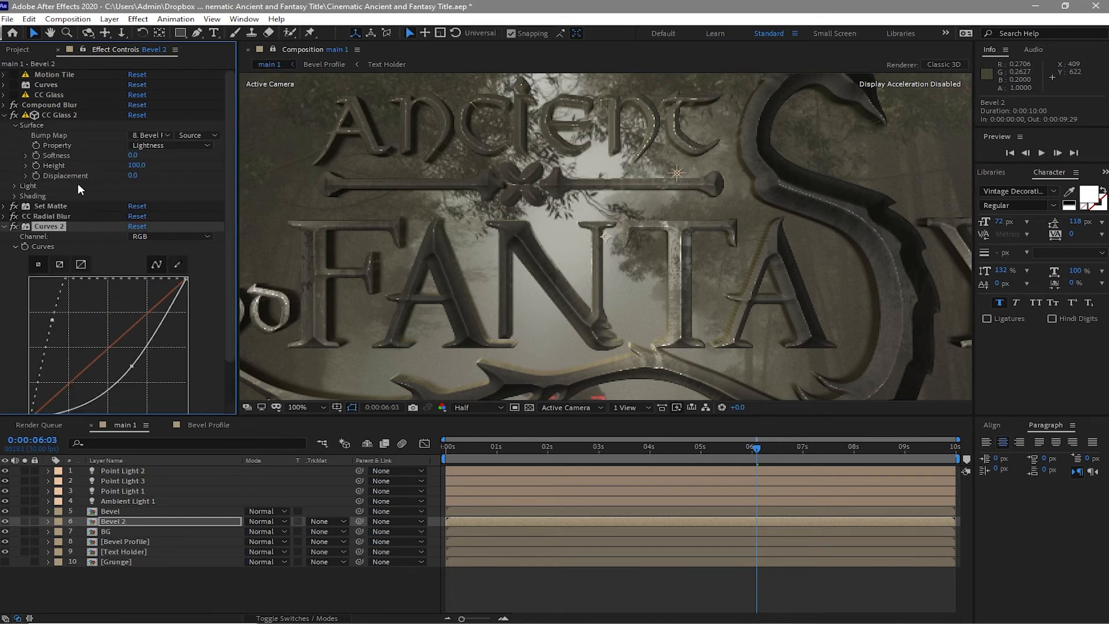
left_click(137, 167)
type("89")
key("Return")
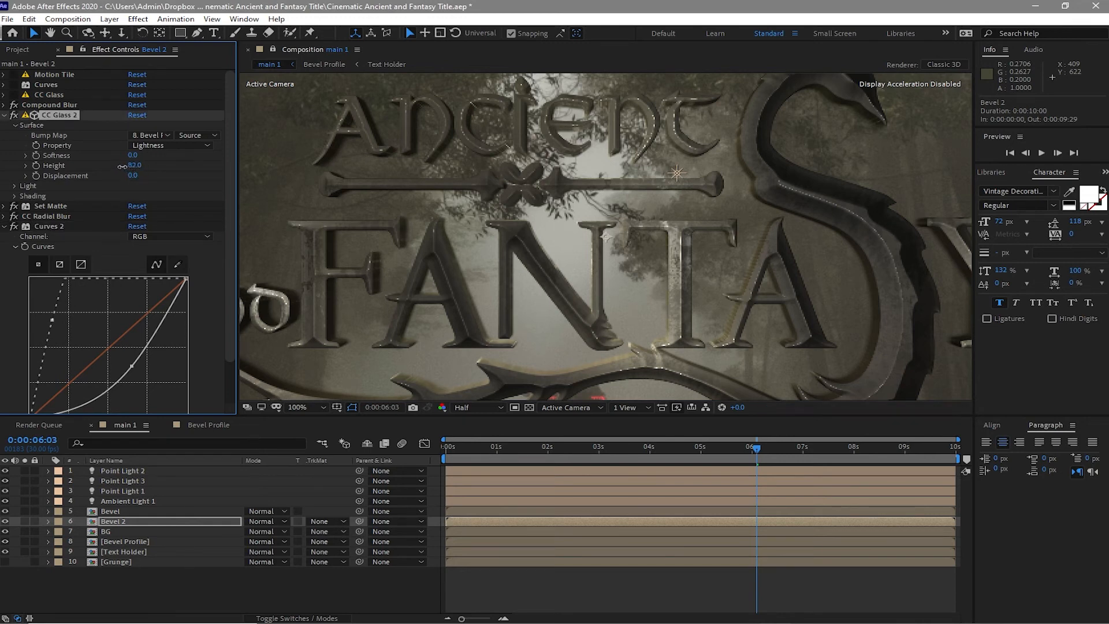
left_click_drag(118, 165, 129, 166)
scroll(583, 336, "down", 2)
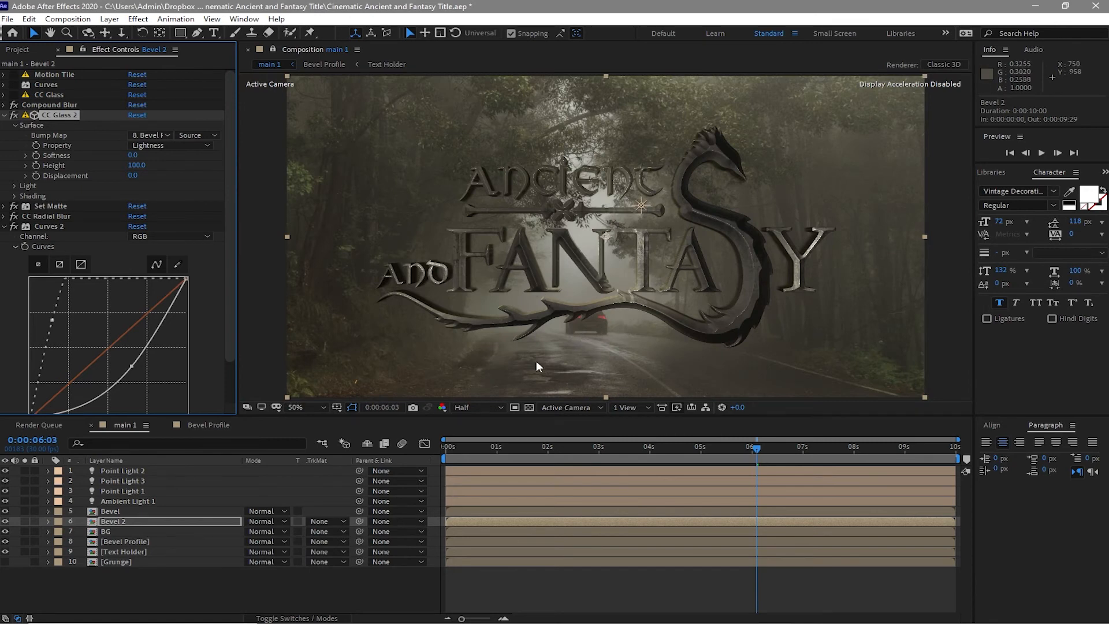
Step: Collapse the Curves 2 and CC Glass 2 settings of the Bevel 2 layer
left_click(15, 246)
left_click(5, 227)
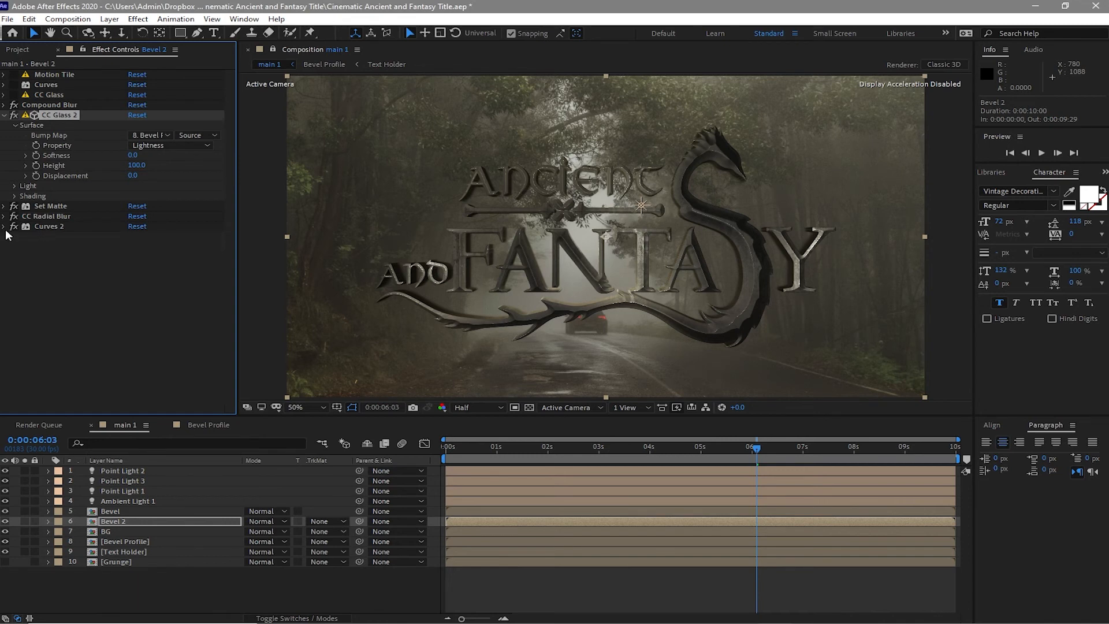
left_click(4, 115)
left_click(87, 259)
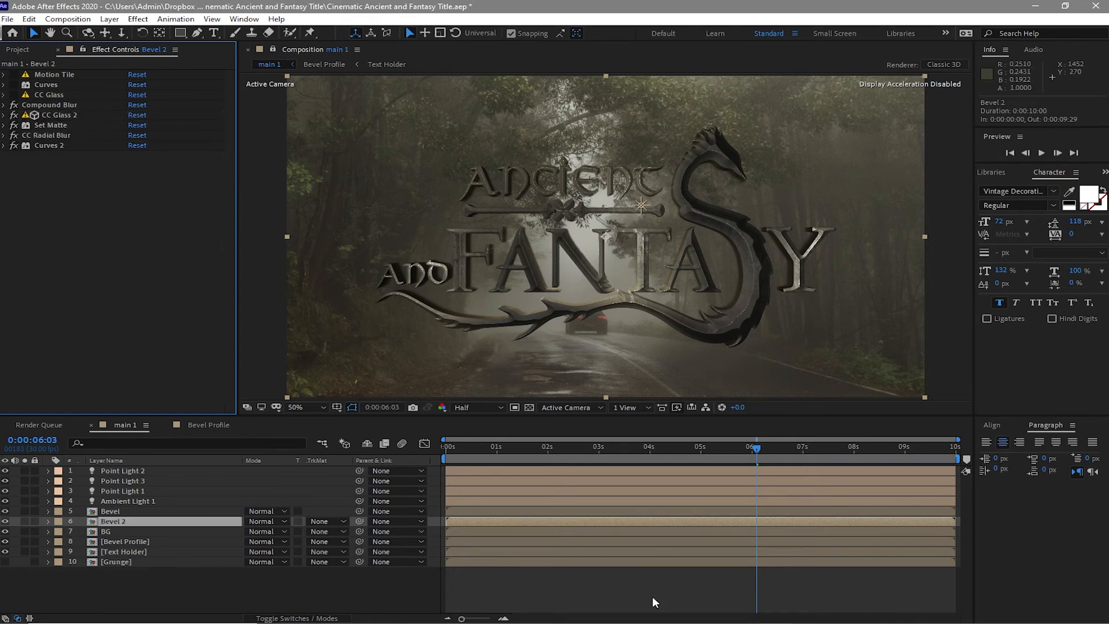
Step: Duplicate the Bevel layer so the copy sits directly above the original
left_click(112, 510)
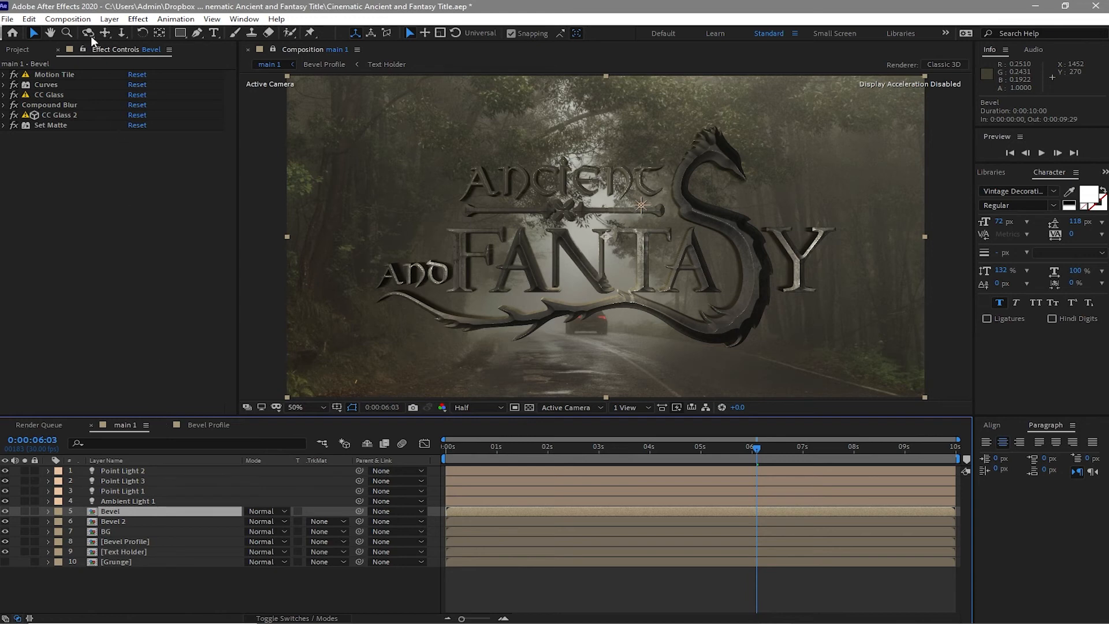
left_click(29, 19)
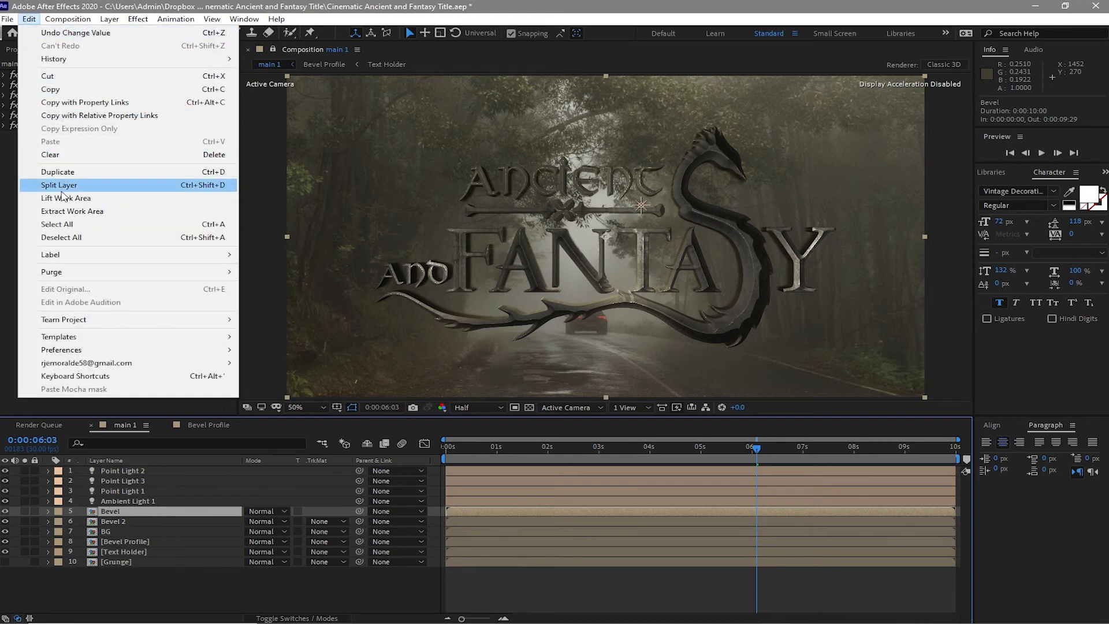
left_click(60, 173)
Step: Collapse the settings of every effect on the Bevel 3 layer except Motion Tile
left_click(5, 190)
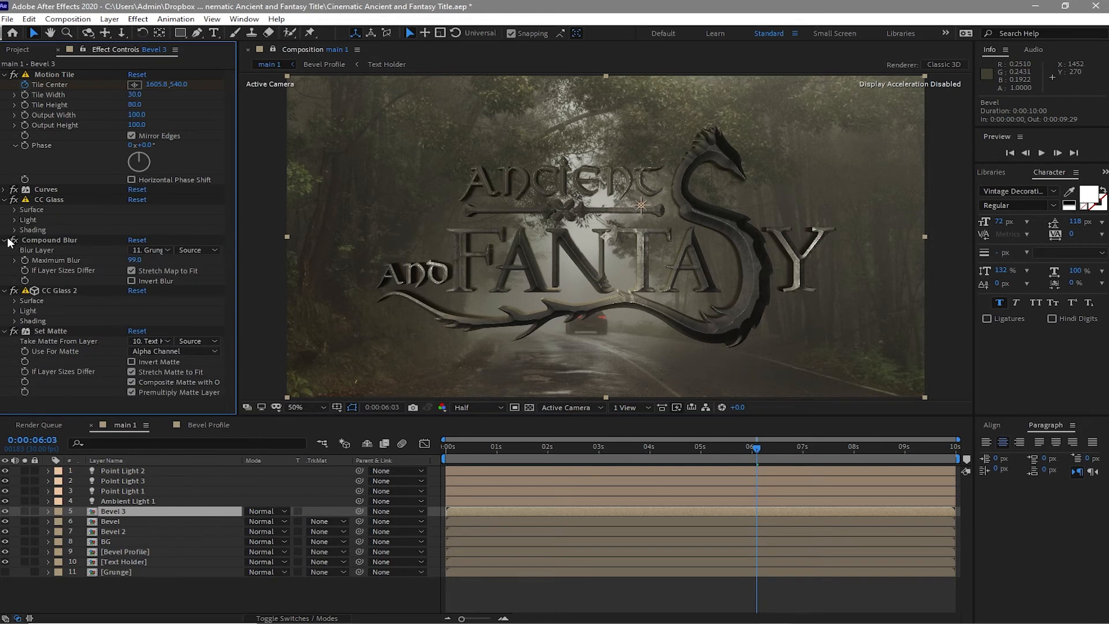
left_click(4, 241)
left_click(4, 200)
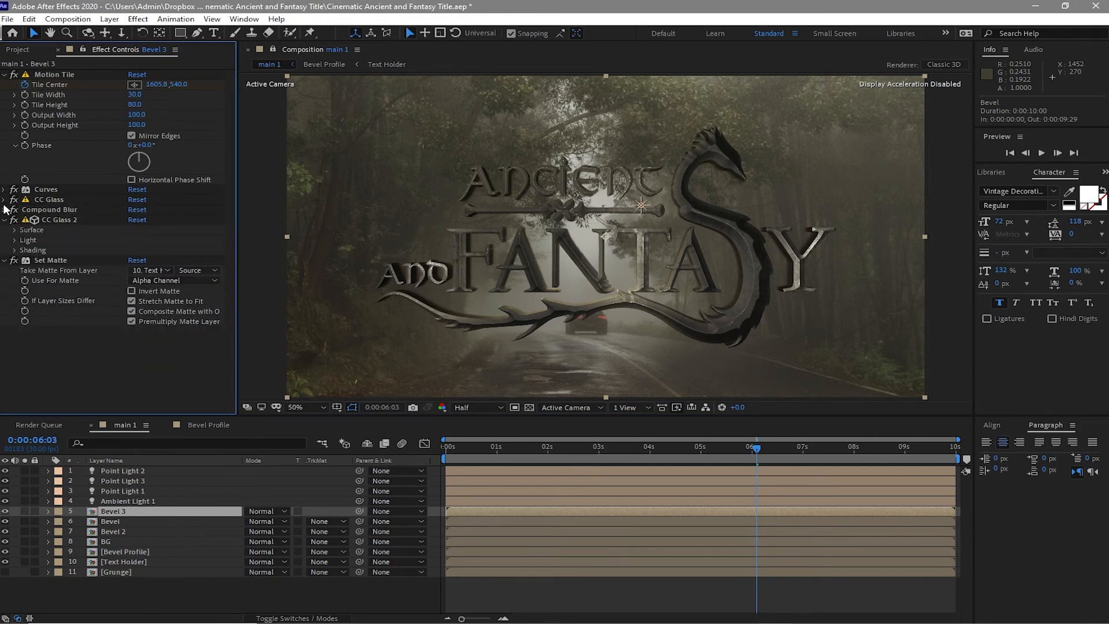
left_click(5, 220)
left_click(4, 230)
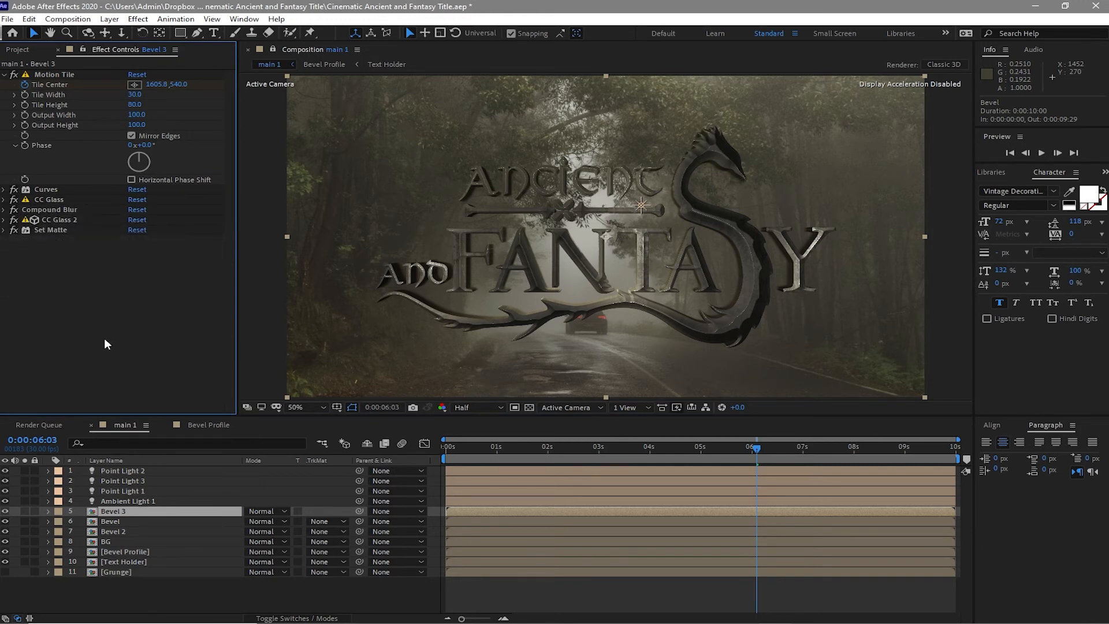
Step: Reveal the Bevel 3 keyframes, change the Motion Tile's Tile Center at the 8-second keyframe, and return to the timeline start
key("u")
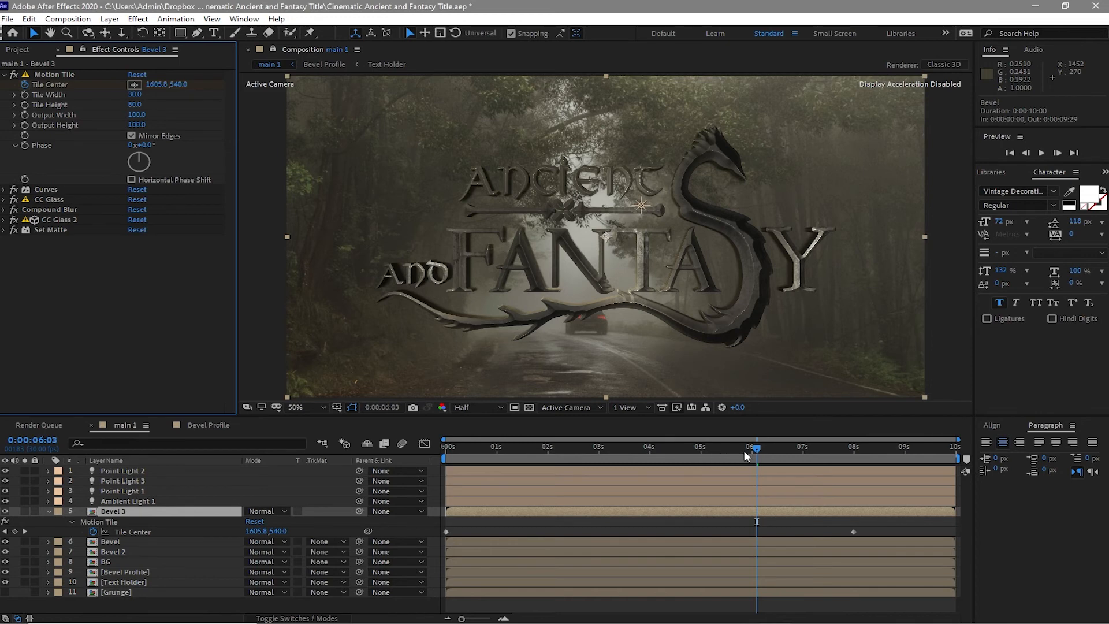
left_click_drag(758, 448, 847, 465)
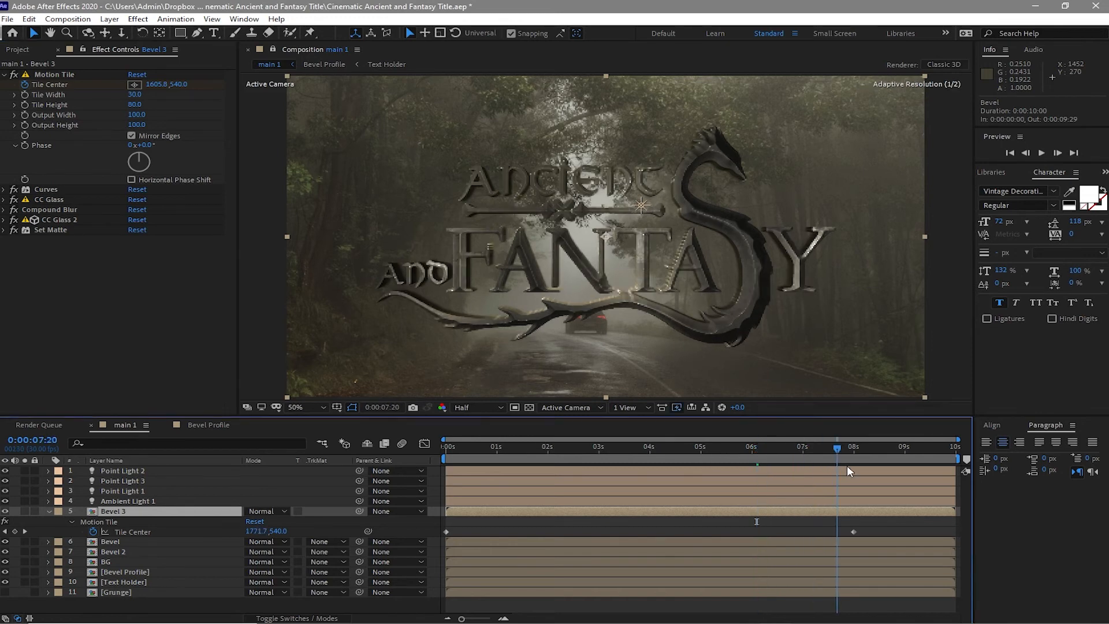
left_click(24, 530)
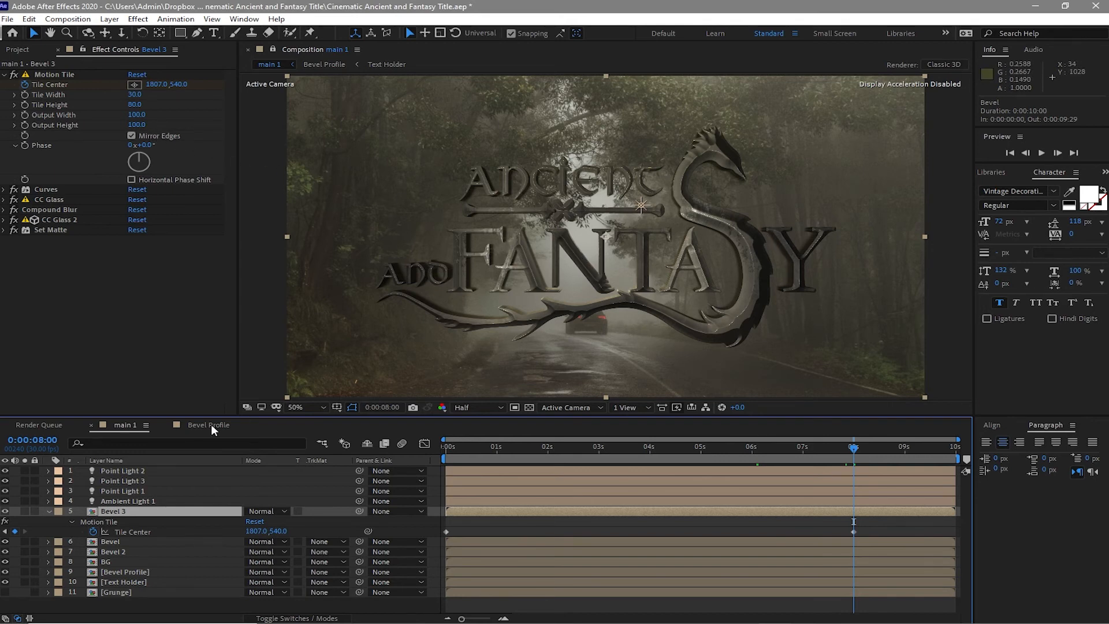
left_click(168, 529)
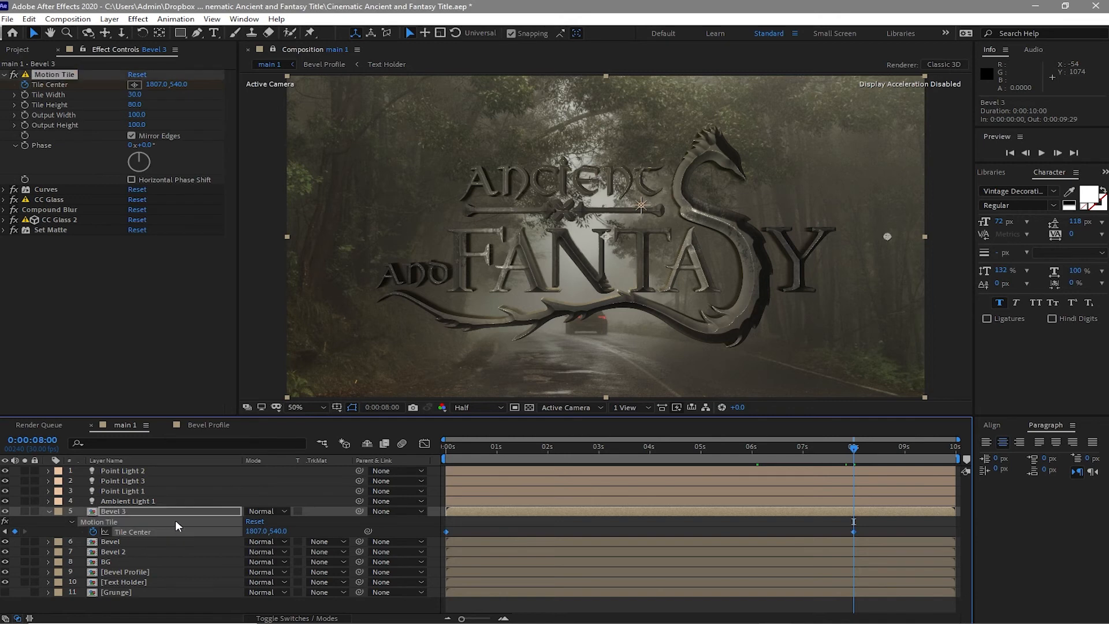
left_click_drag(887, 237, 288, 71)
key("Home")
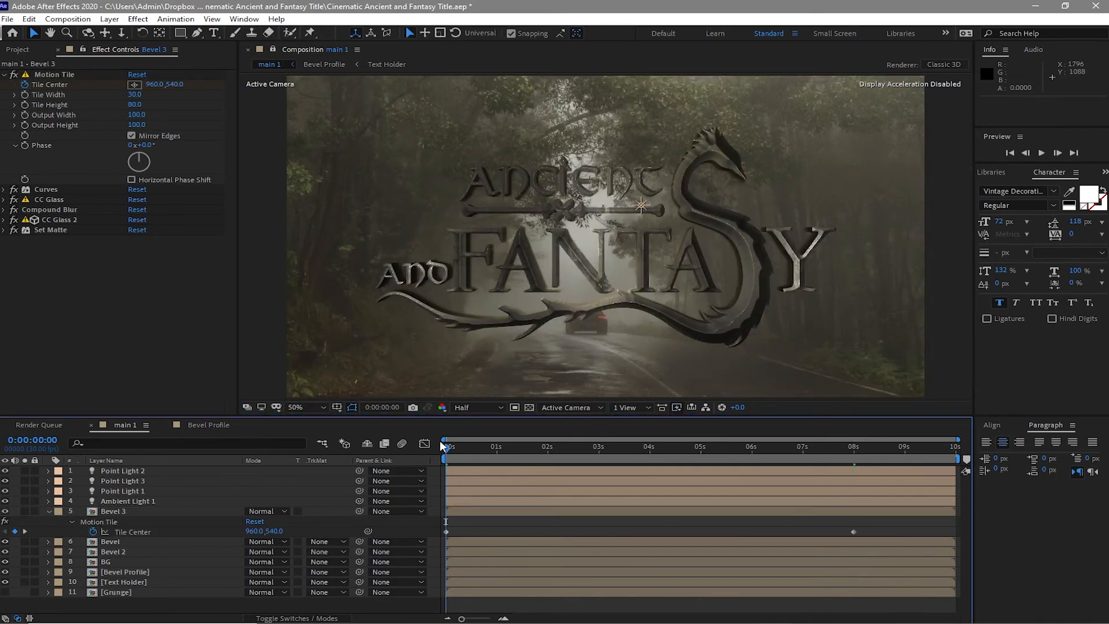
Step: Preview the main 1 animation and open the Bevel Profile composition in a second viewer beside it
left_click(1029, 158)
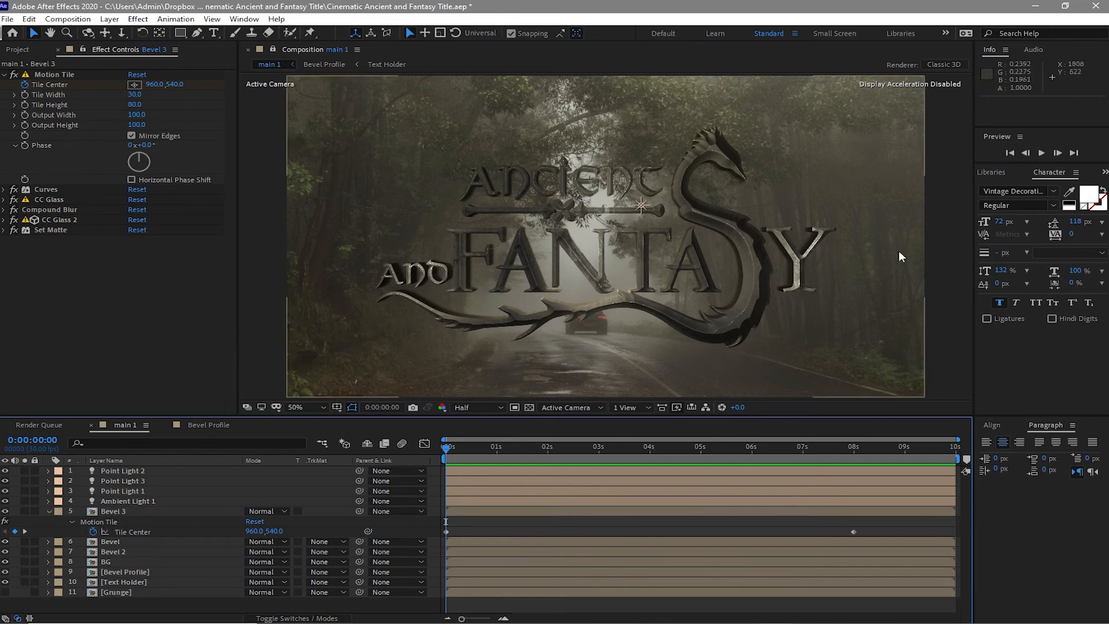
left_click(1044, 154)
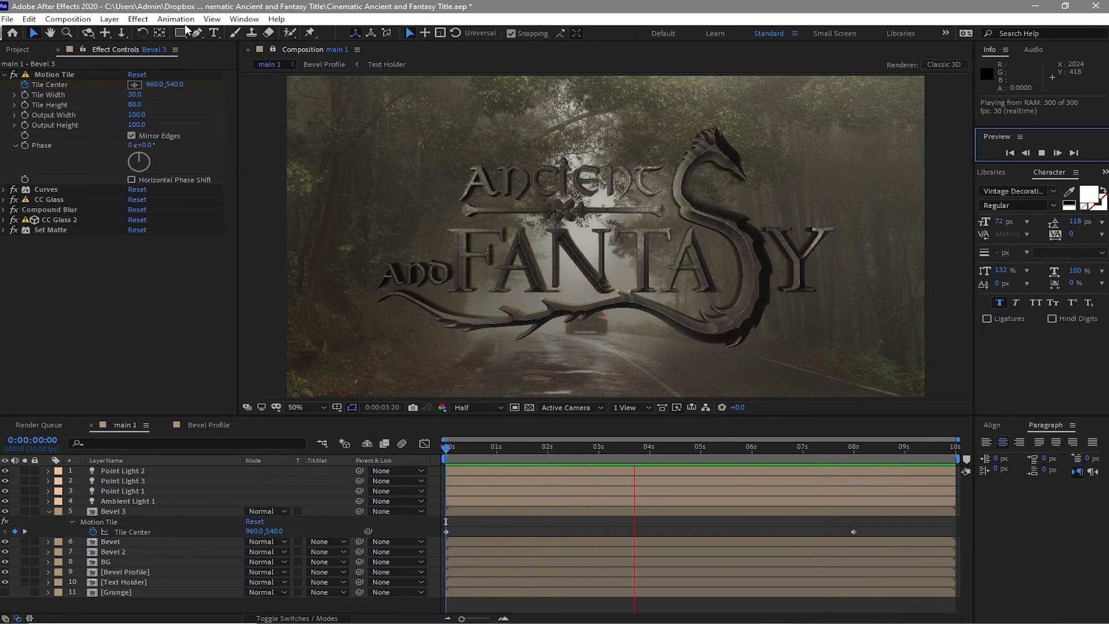
left_click(209, 20)
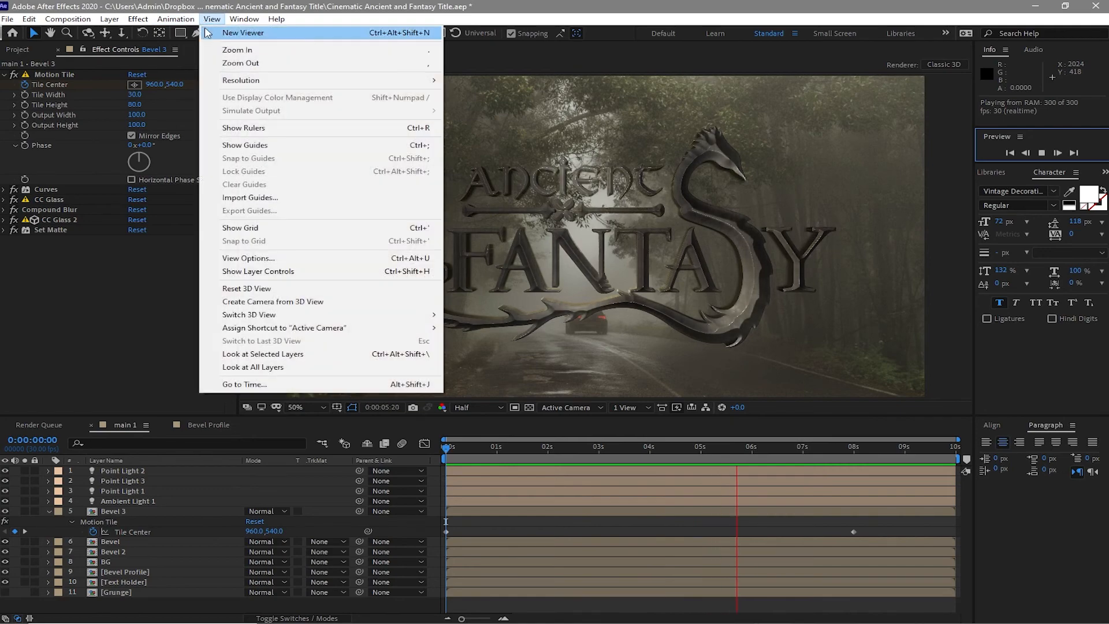
left_click(224, 34)
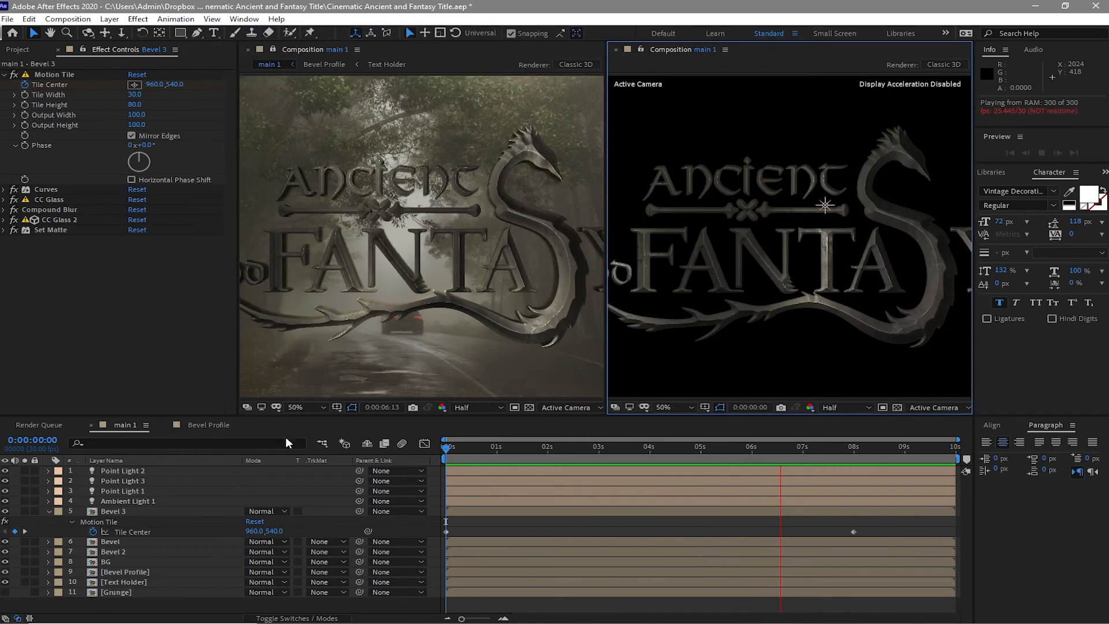
left_click(196, 425)
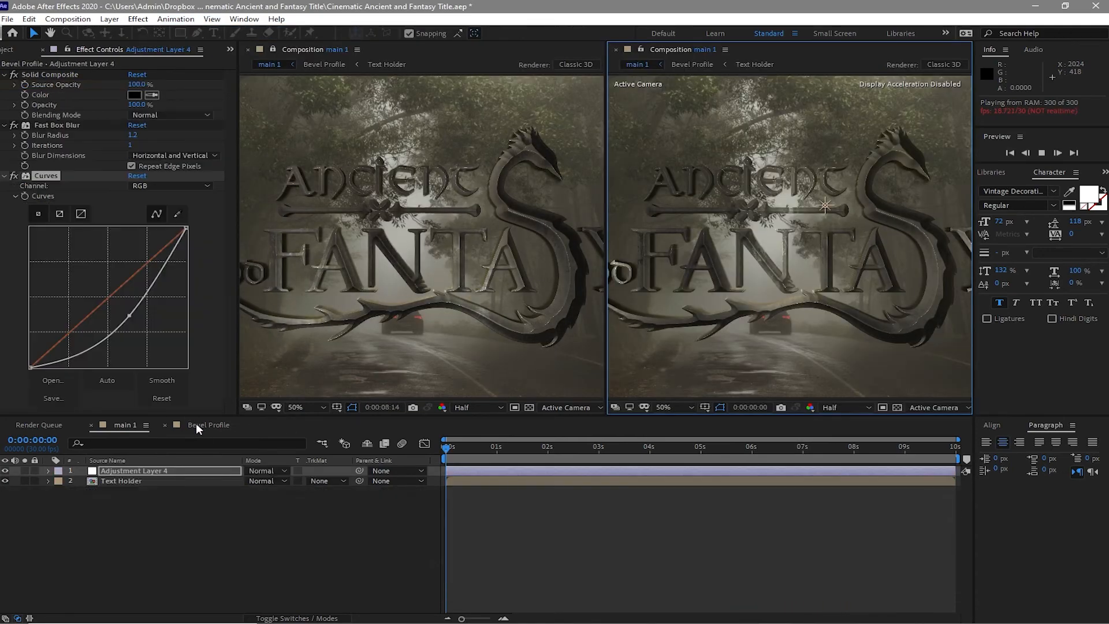
left_click(197, 425)
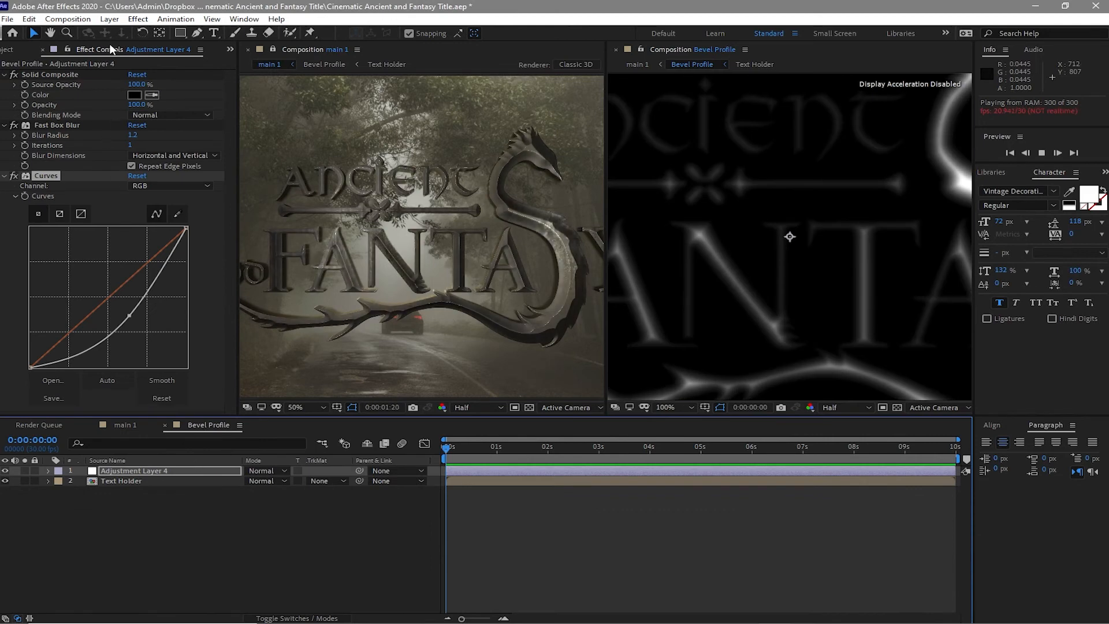
Step: Create a black 1920 by 1080 px solid named dents above Adjustment Layer 4
left_click(138, 19)
mouse_move(109, 19)
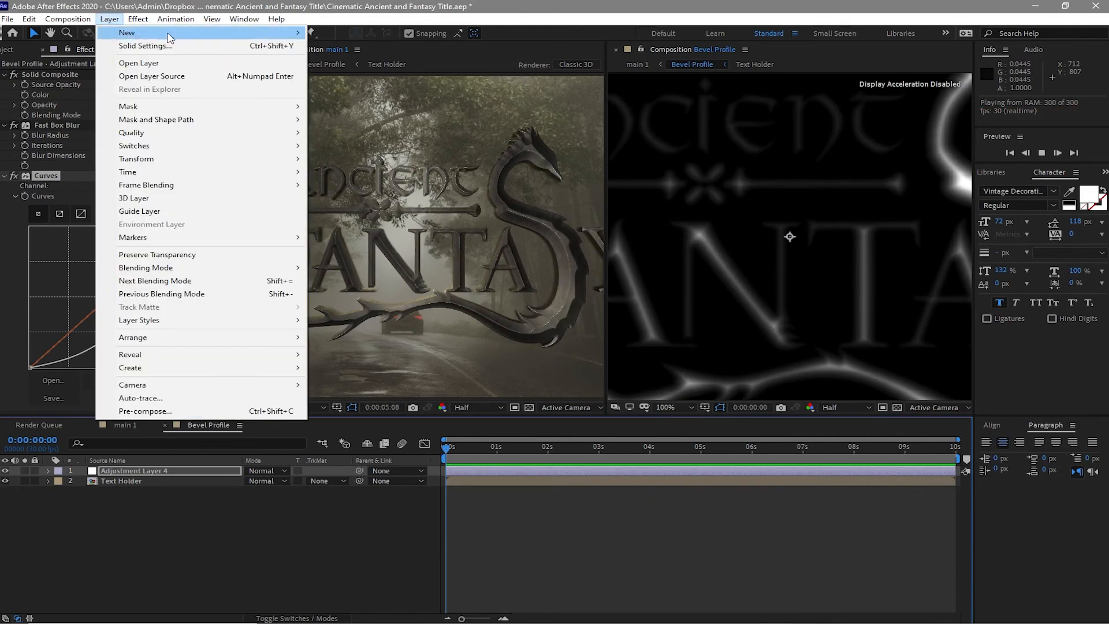
mouse_move(162, 36)
left_click(540, 44)
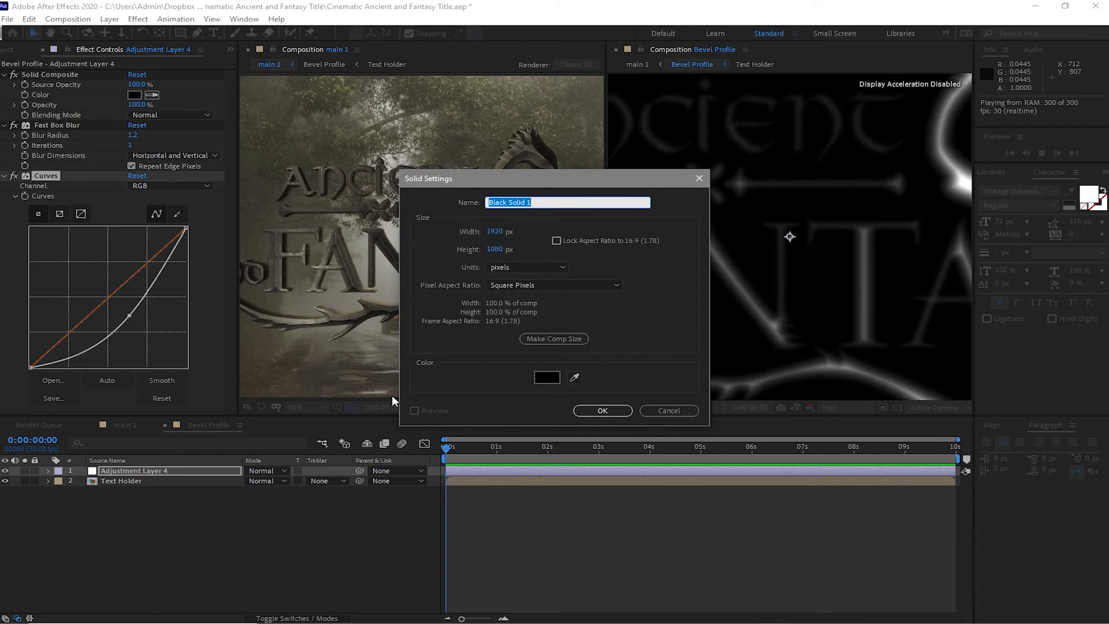
type("de")
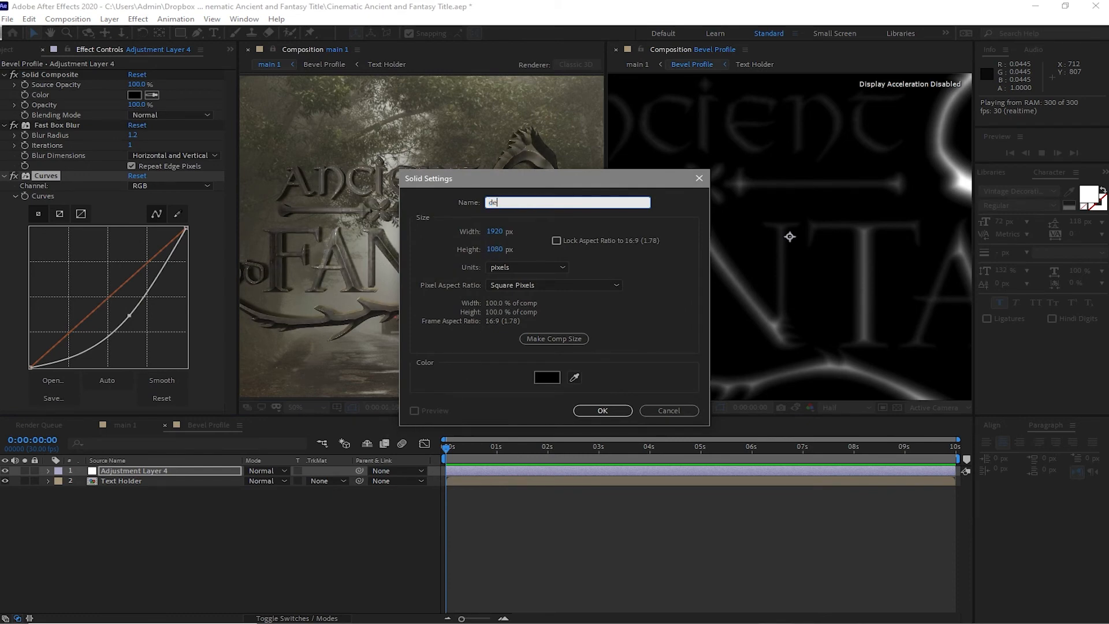
type("nts")
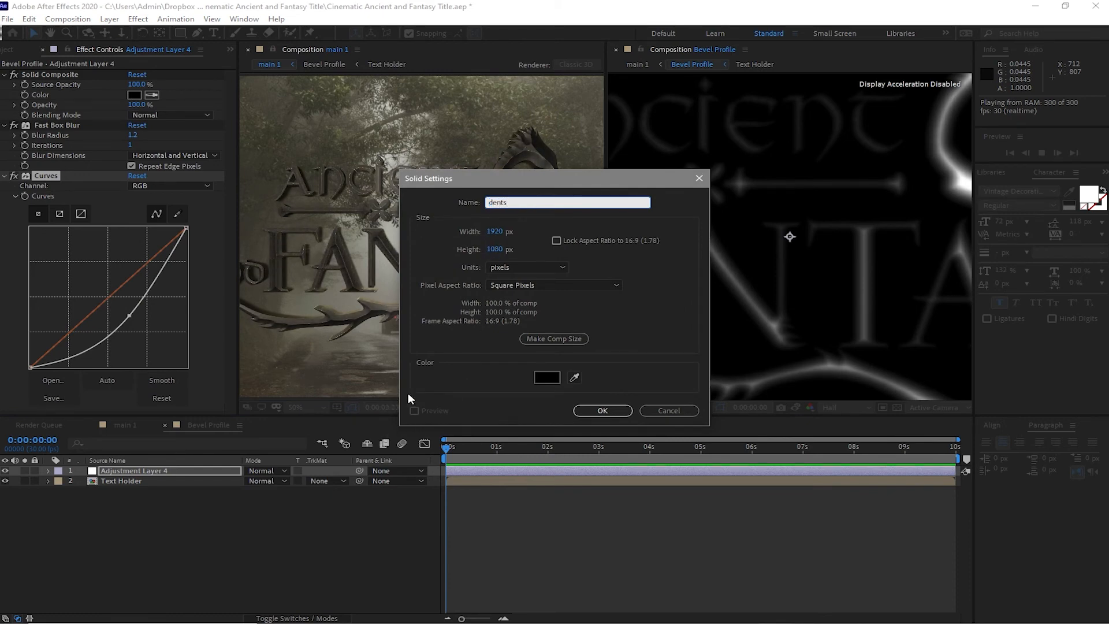
left_click(602, 410)
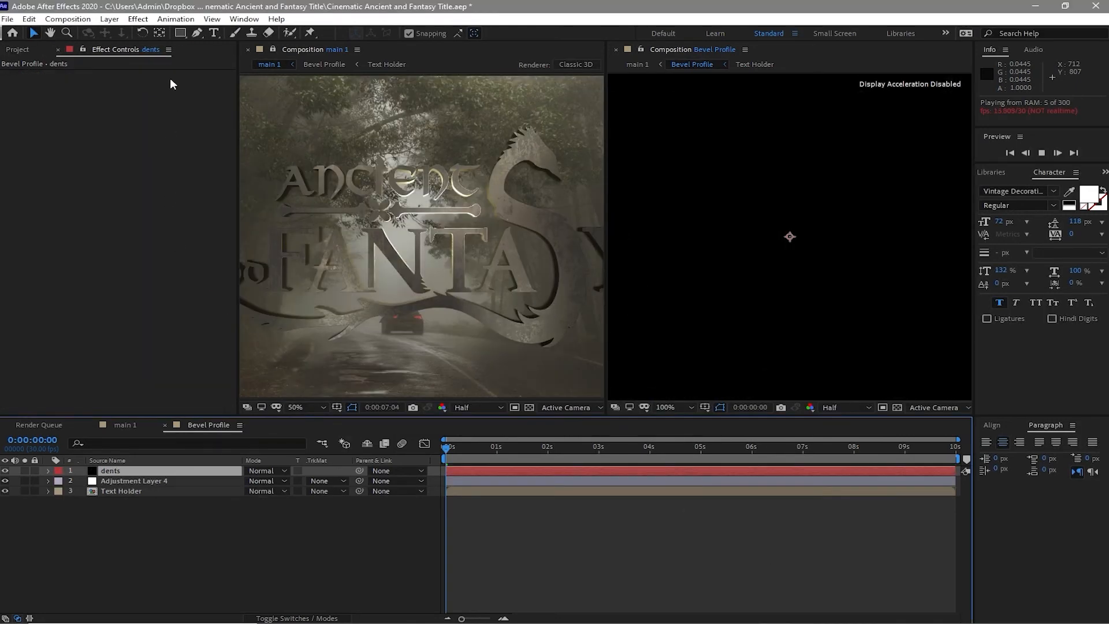
Step: Apply a Fractal Noise effect to the dents solid
left_click(138, 19)
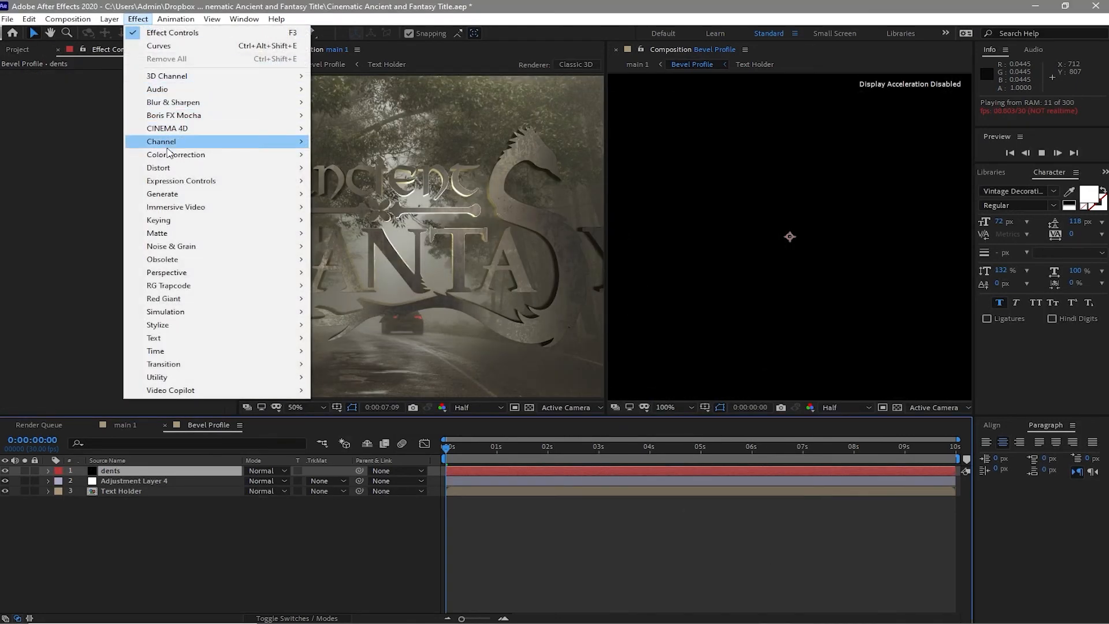
mouse_move(222, 248)
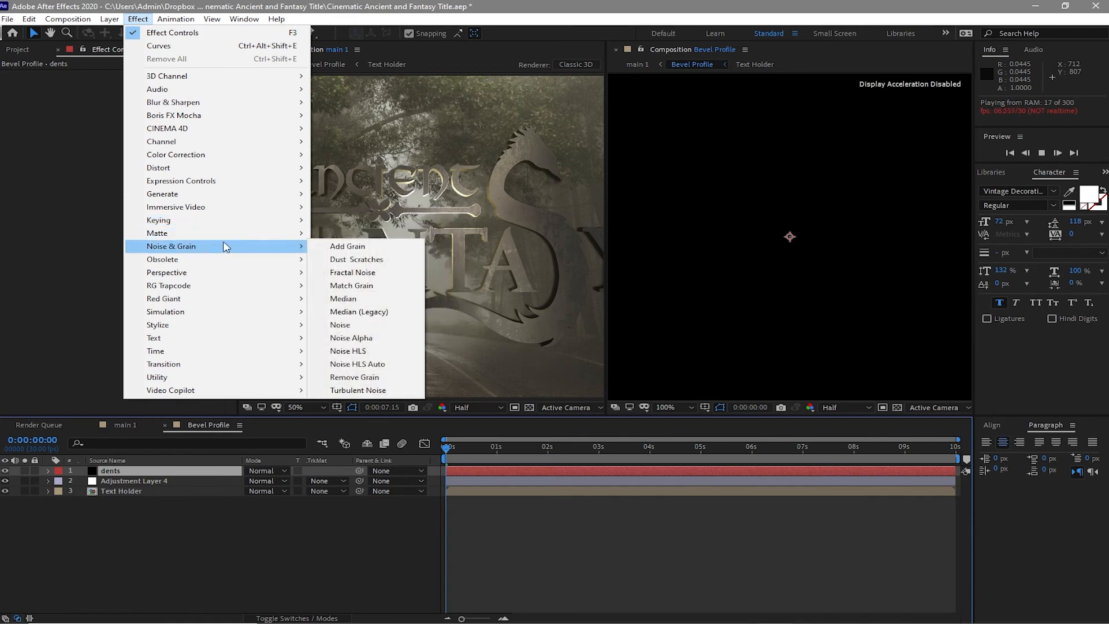
left_click(347, 273)
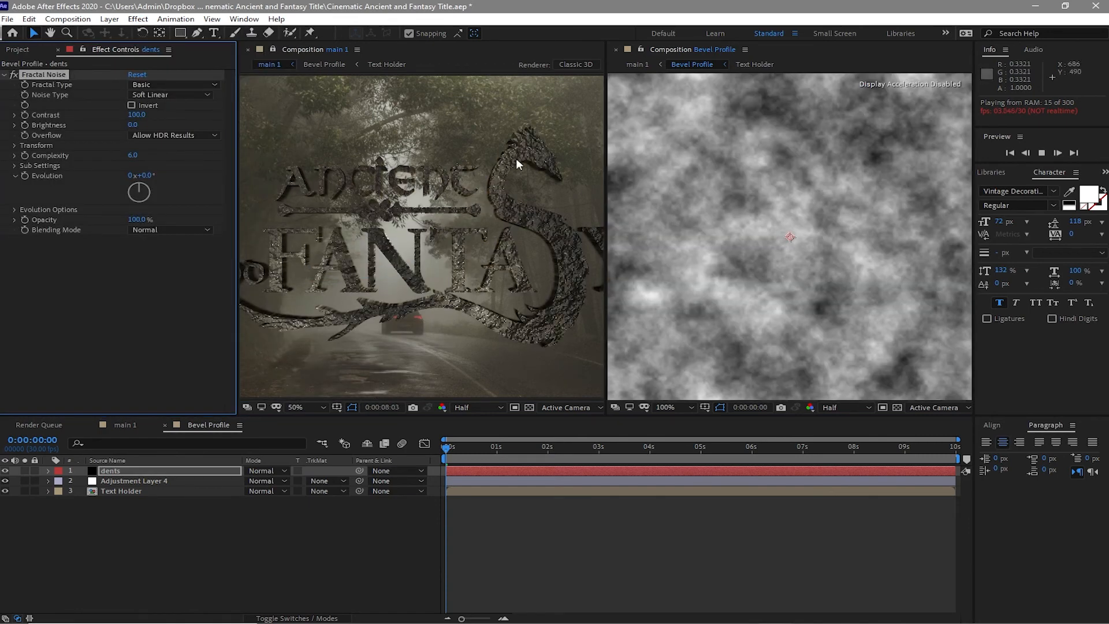
left_click(177, 198)
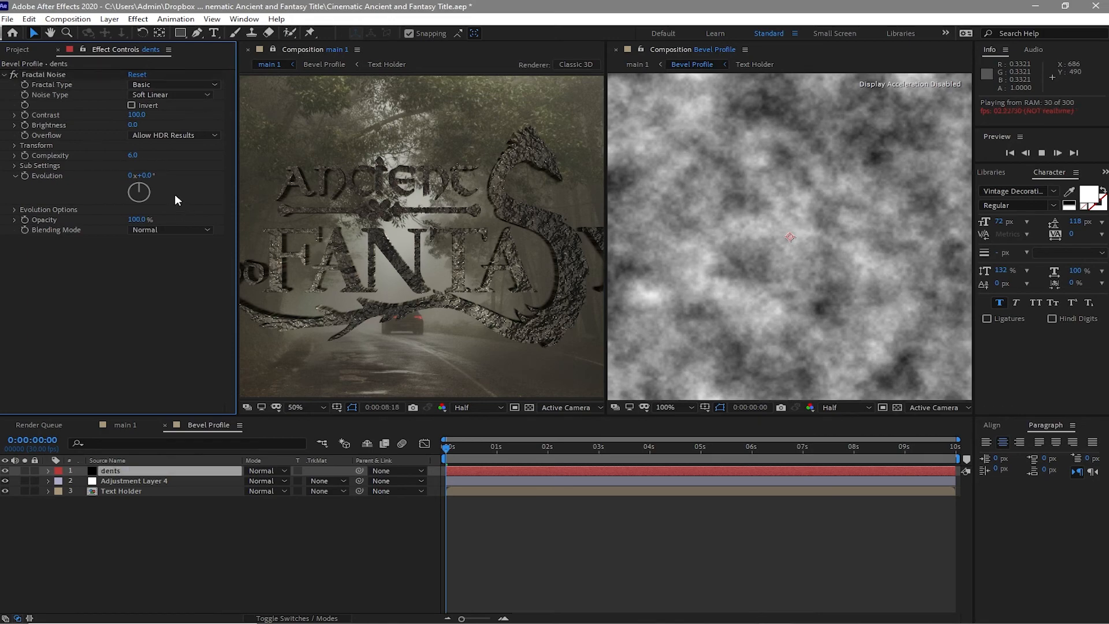
Step: Invert the Fractal Noise on the dents layer and set the layer's blending mode to Darken
left_click(132, 105)
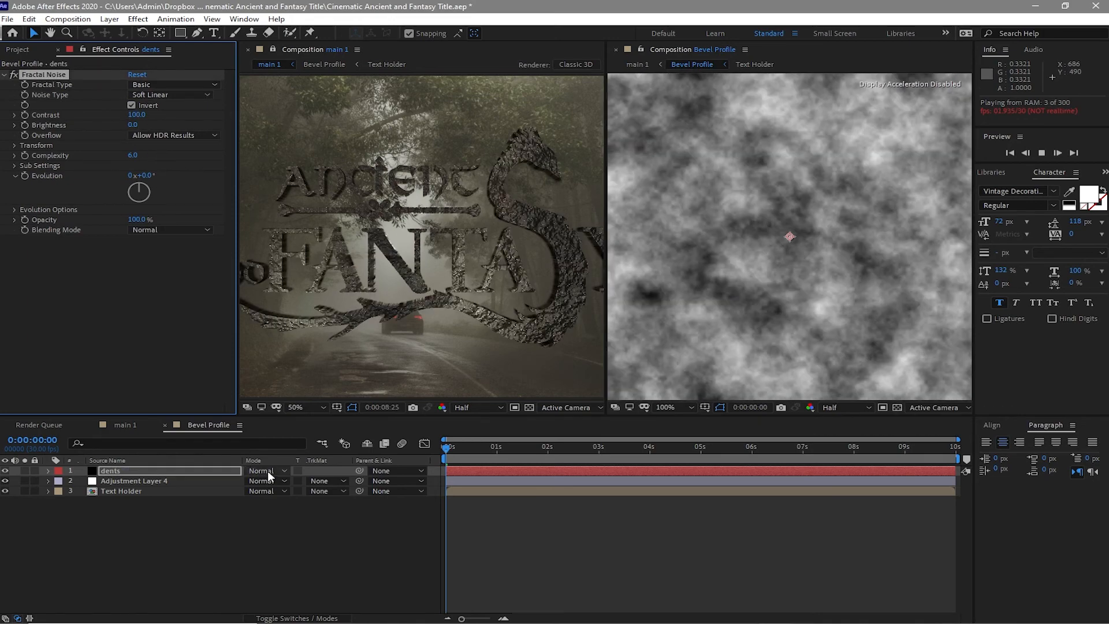
left_click(266, 472)
left_click(303, 151)
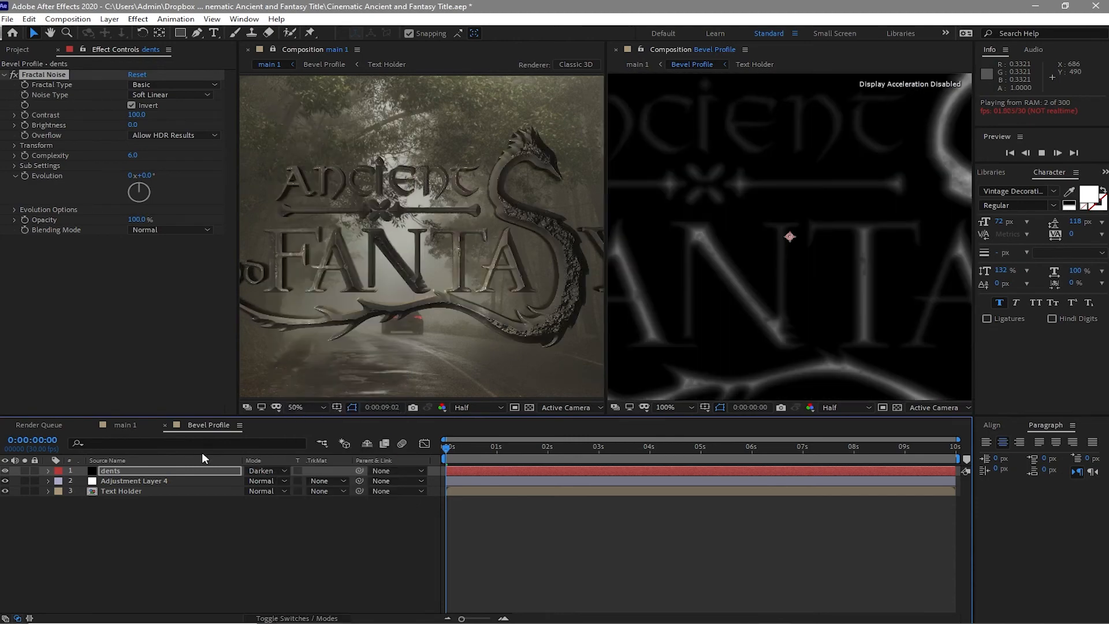
Step: Hide the BG layer in the main 1 composition and return to the Bevel Profile composition
left_click(121, 427)
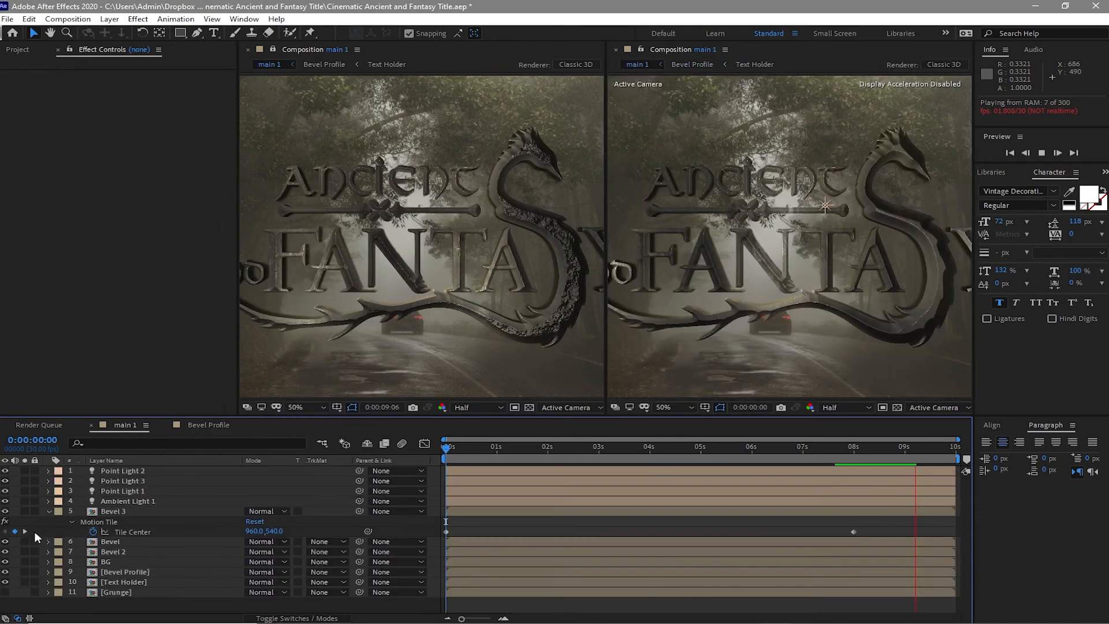
left_click(7, 561)
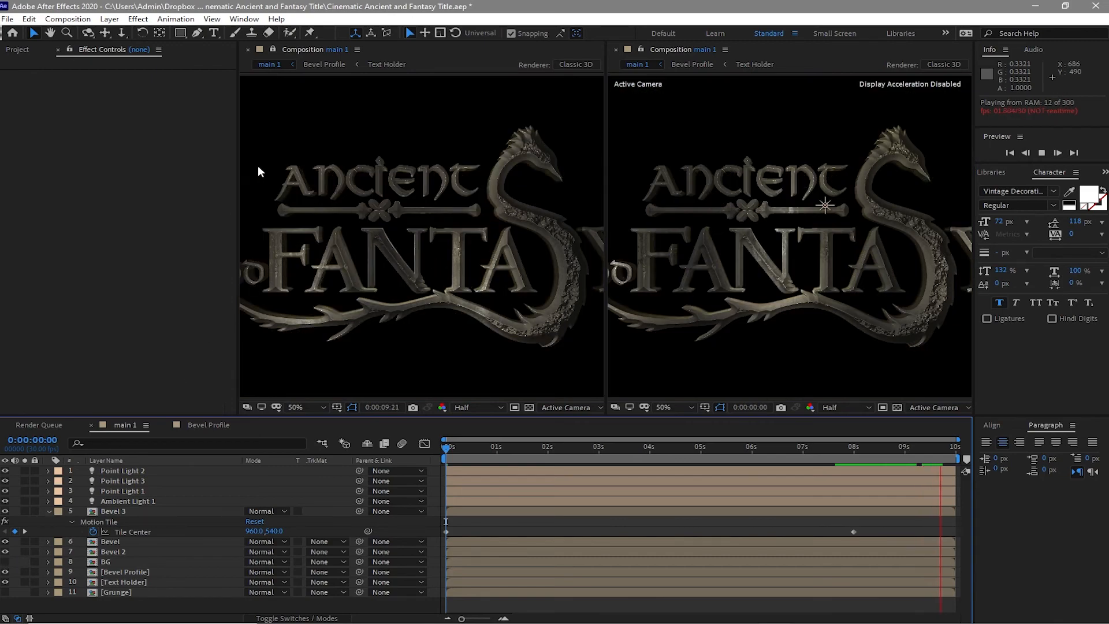
left_click(206, 427)
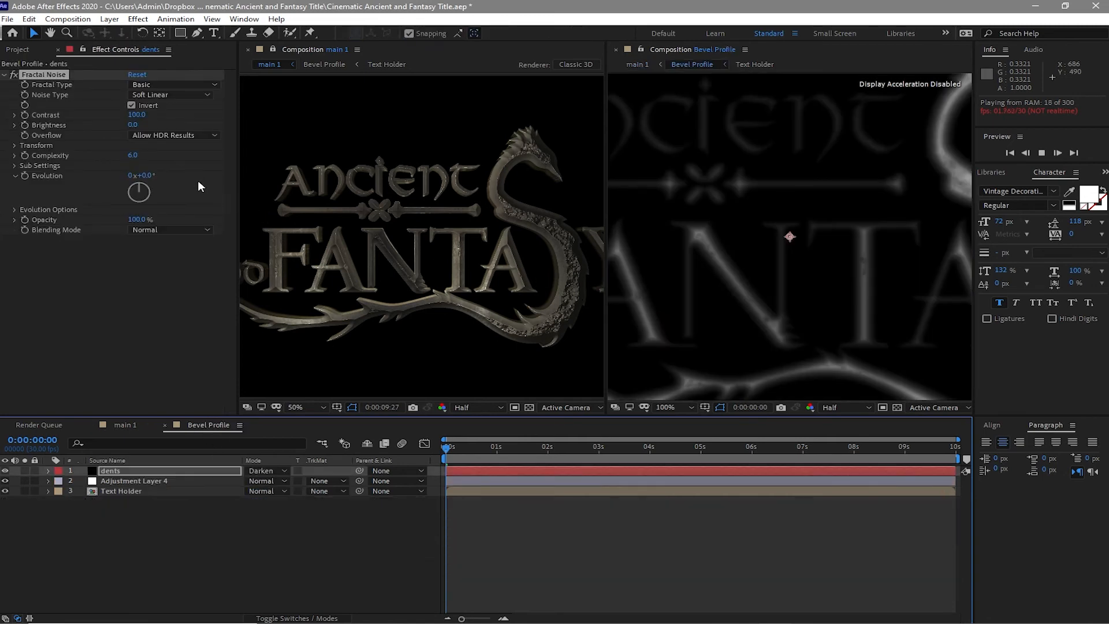
Step: Set the dents layer's Fractal Noise Brightness to -19 and its Transform Scale to 68
left_click_drag(133, 128, 121, 128)
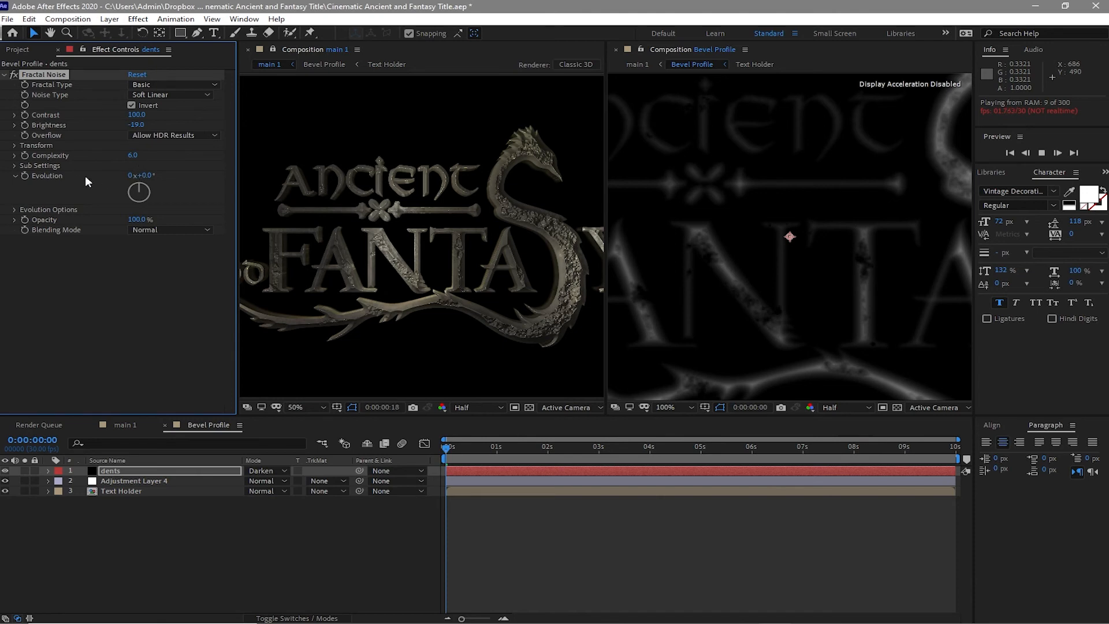
left_click(15, 145)
left_click(26, 176)
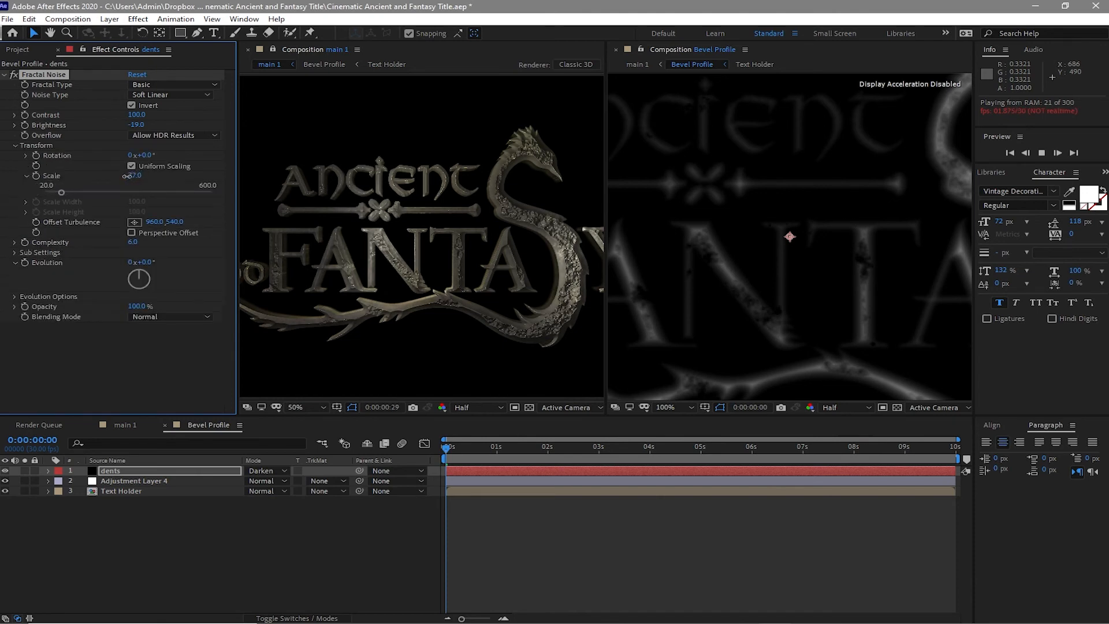
left_click_drag(126, 175, 122, 177)
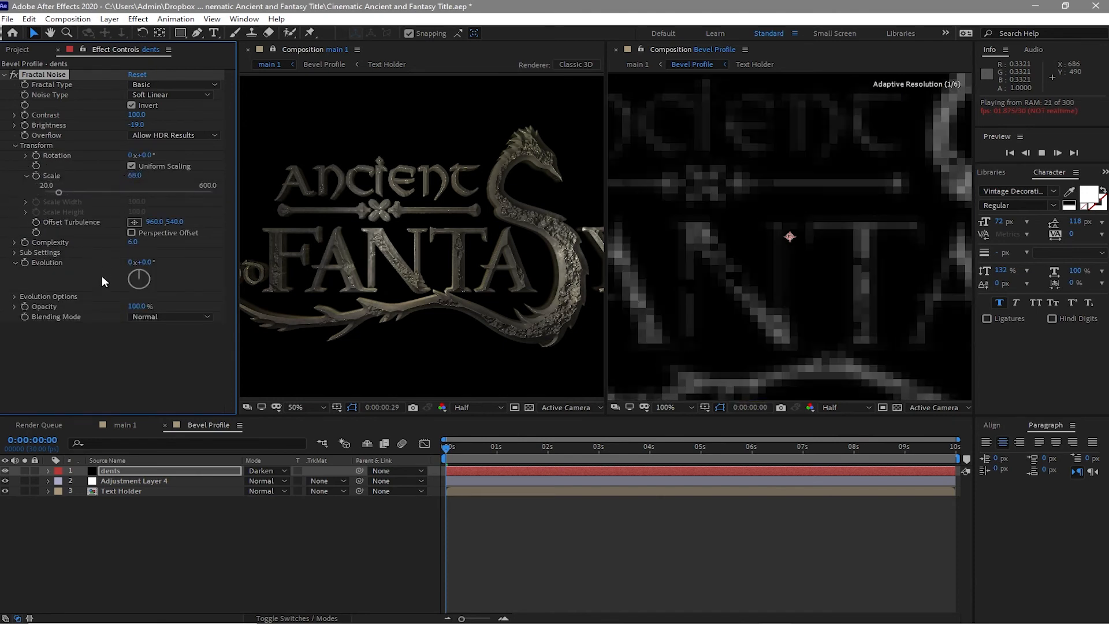
Step: Lower the dents layer's opacity to 20% and collapse the layer's properties
left_click(143, 473)
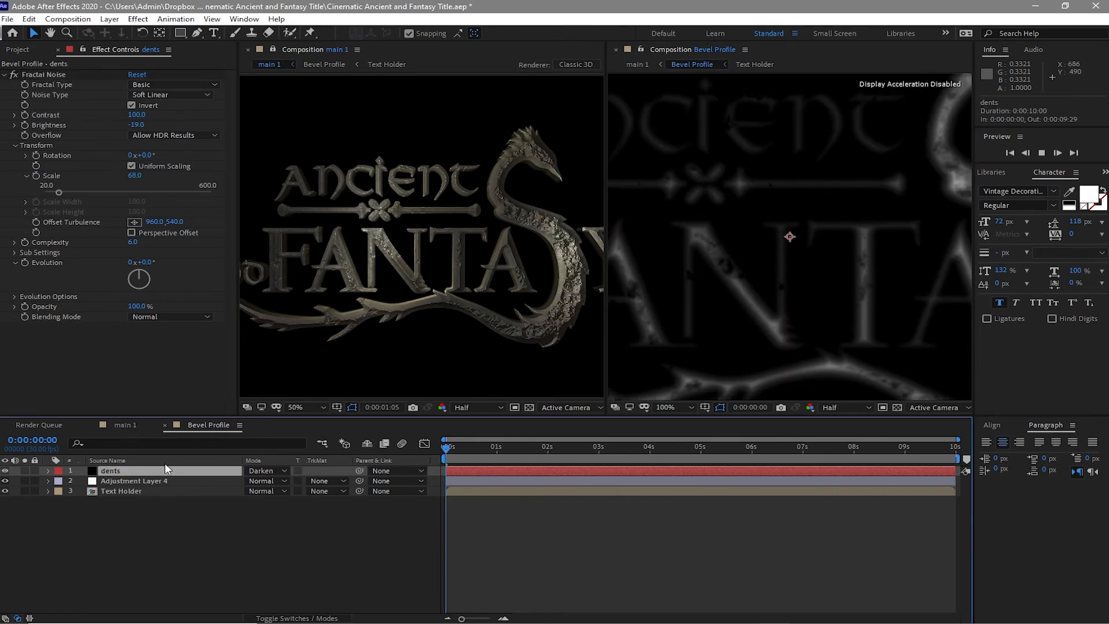
key("t")
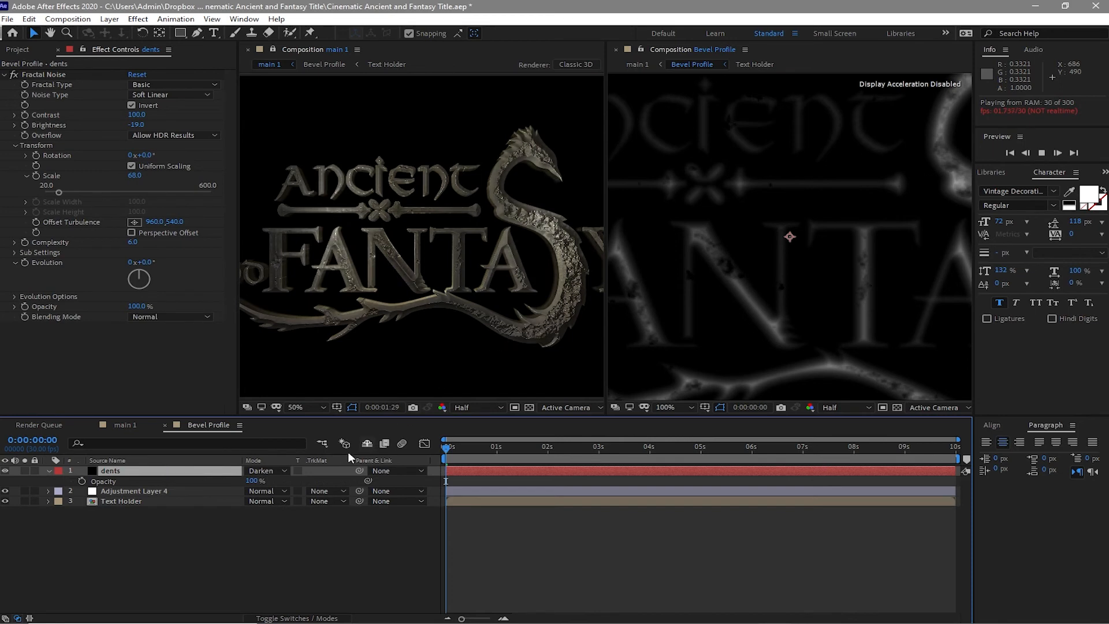
left_click_drag(252, 482, 212, 488)
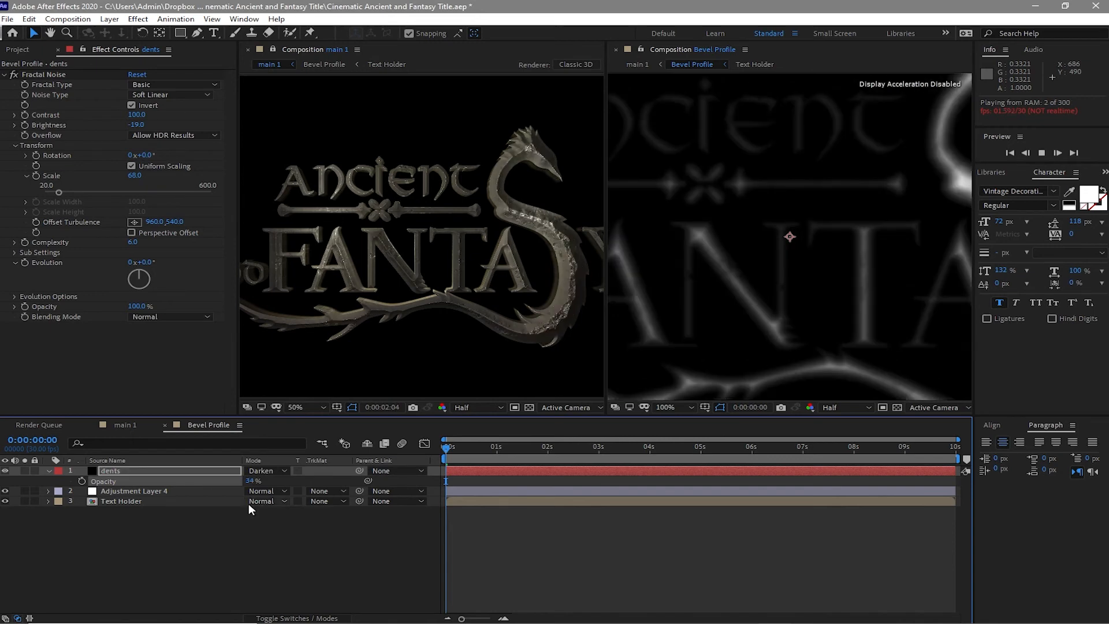
left_click_drag(249, 482, 240, 484)
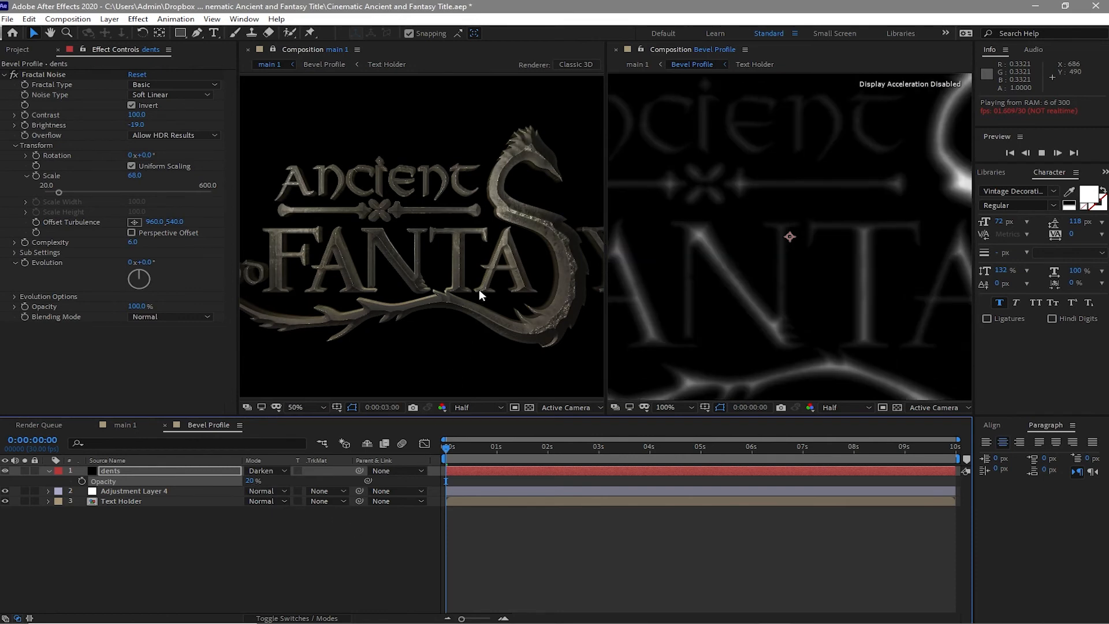
scroll(429, 354, "down", 2)
scroll(428, 363, "up", 1)
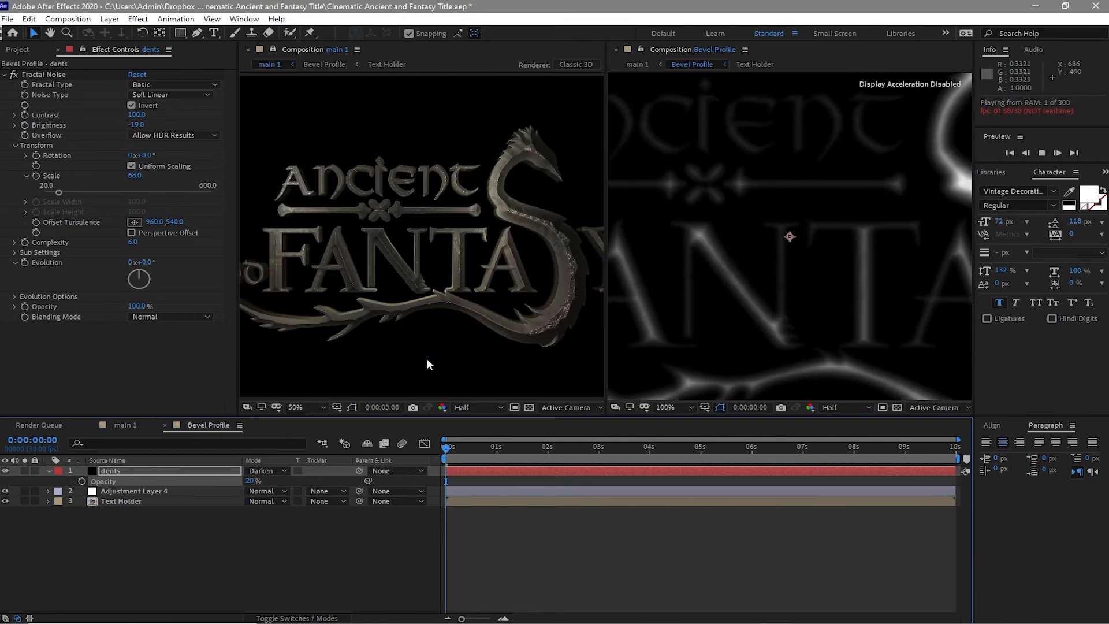
left_click(48, 470)
Step: Return to the main 1 composition and add a new null object above the lights
left_click(132, 428)
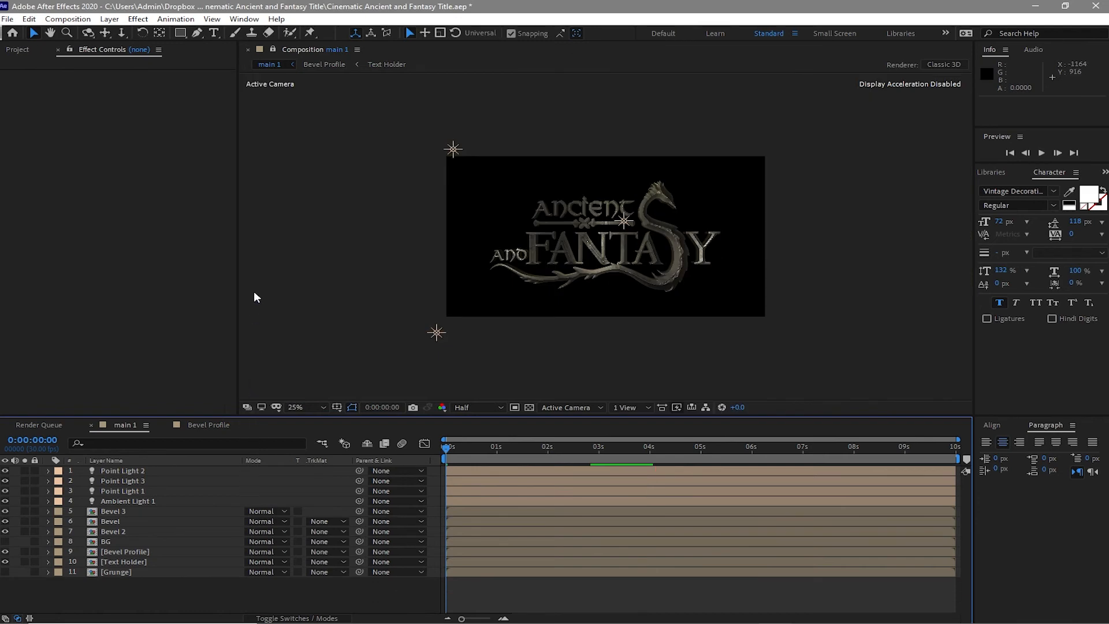
key("period")
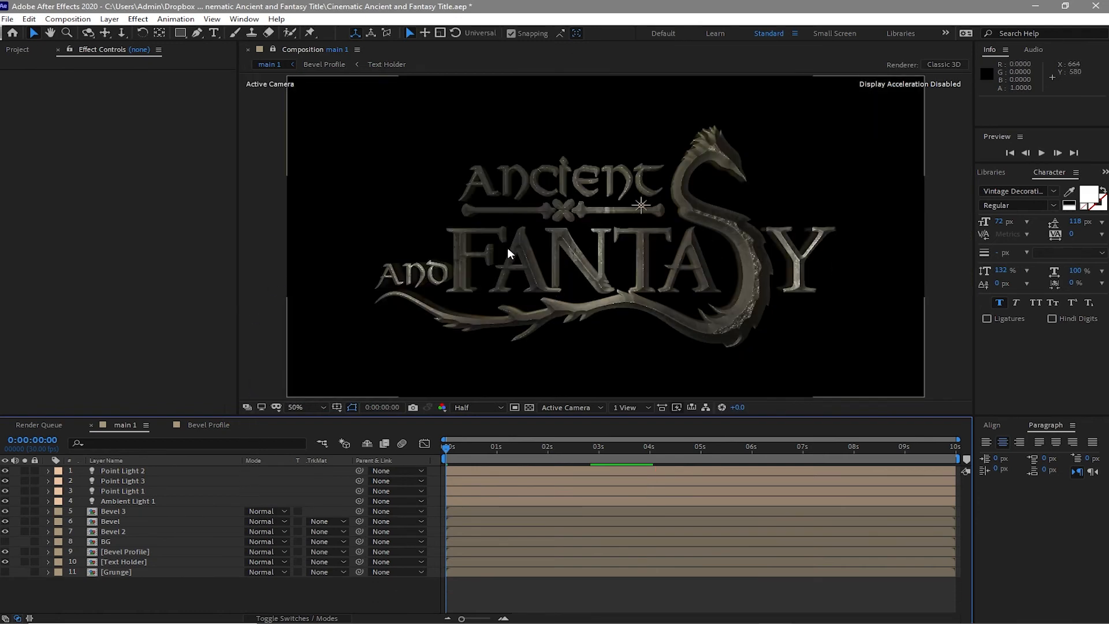
left_click(387, 180)
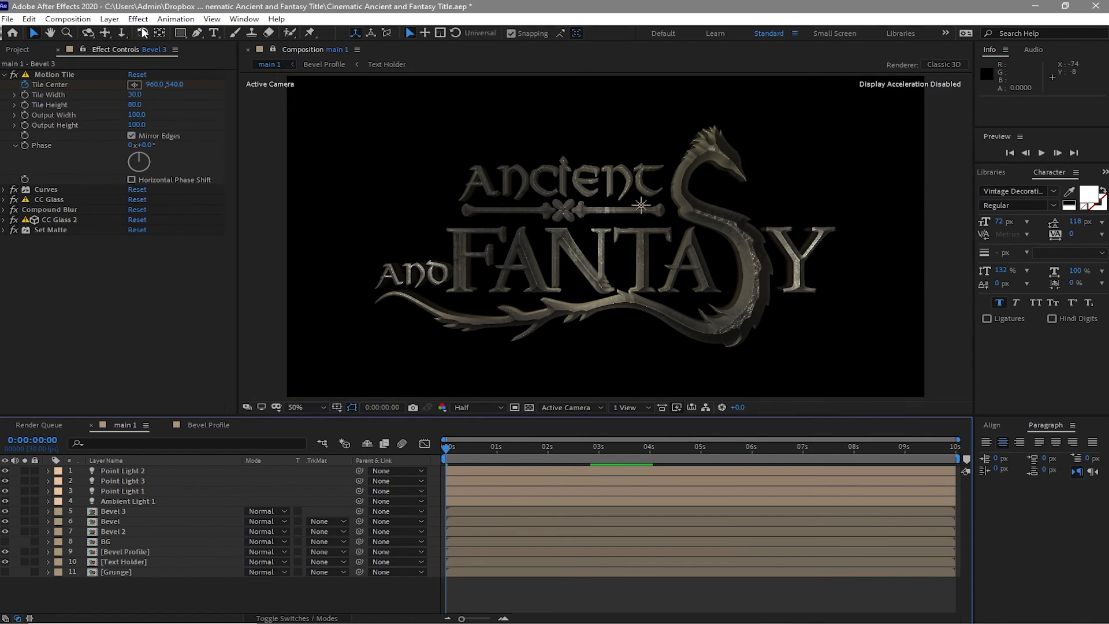
left_click(109, 18)
mouse_move(181, 37)
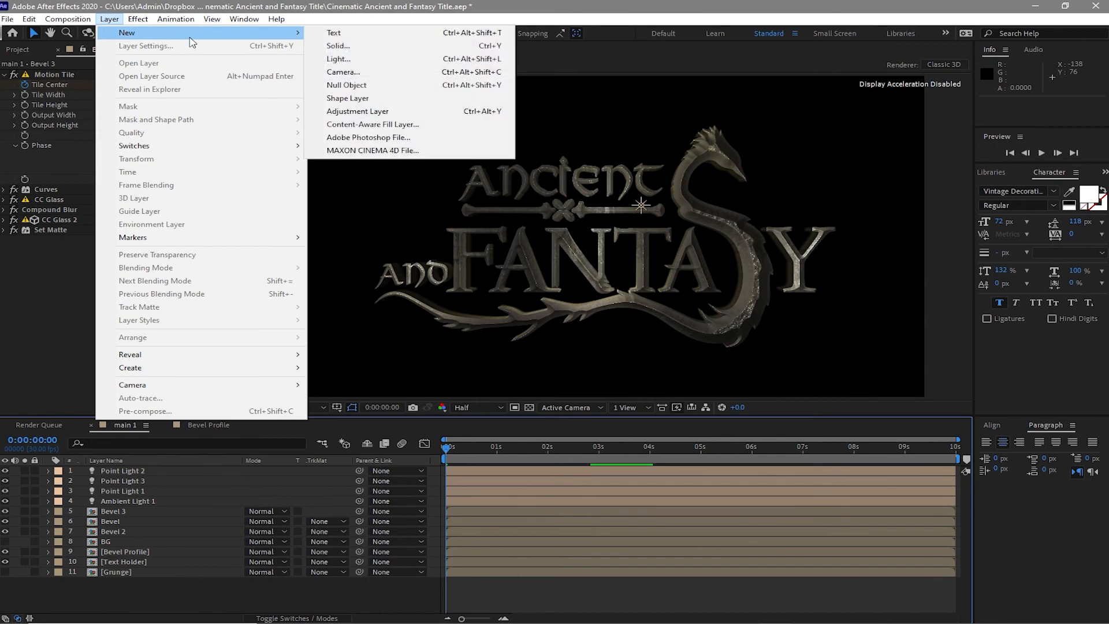
left_click(365, 85)
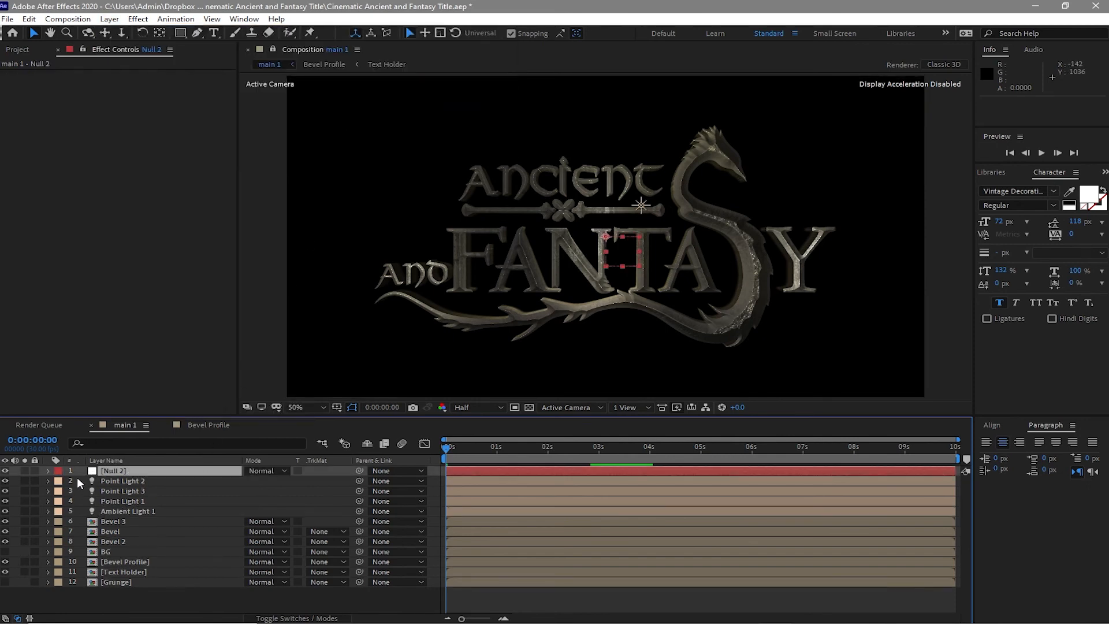
Step: Make the new null a 3D layer and parent Point Light 1, Point Light 2 and Point Light 3 to it
left_click_drag(81, 479, 155, 500)
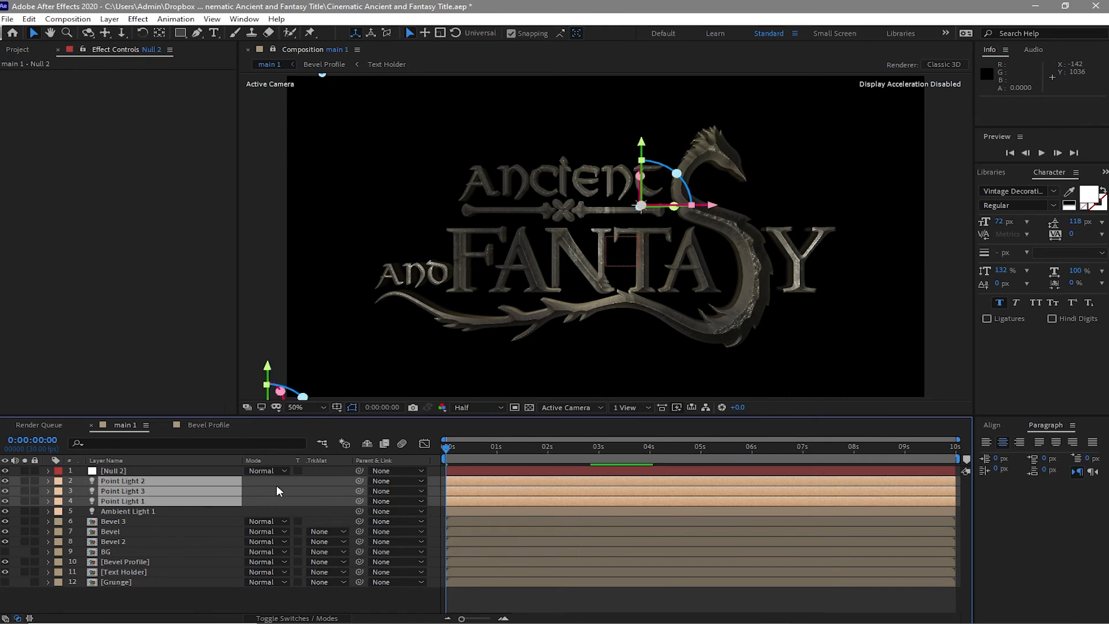
left_click(301, 618)
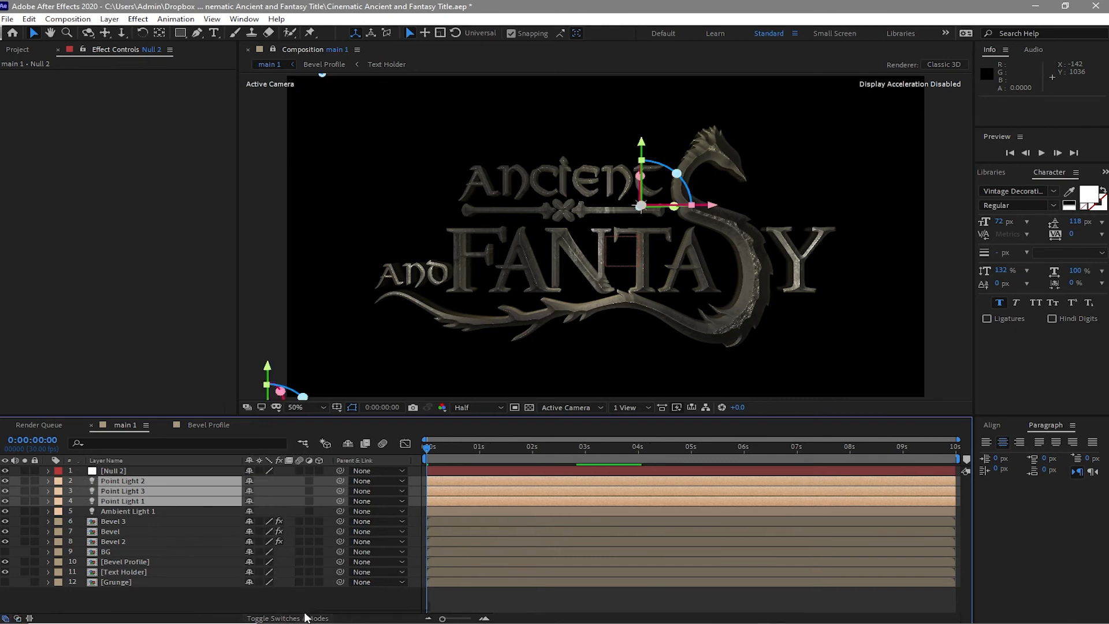
left_click(318, 470)
left_click_drag(340, 501, 202, 473)
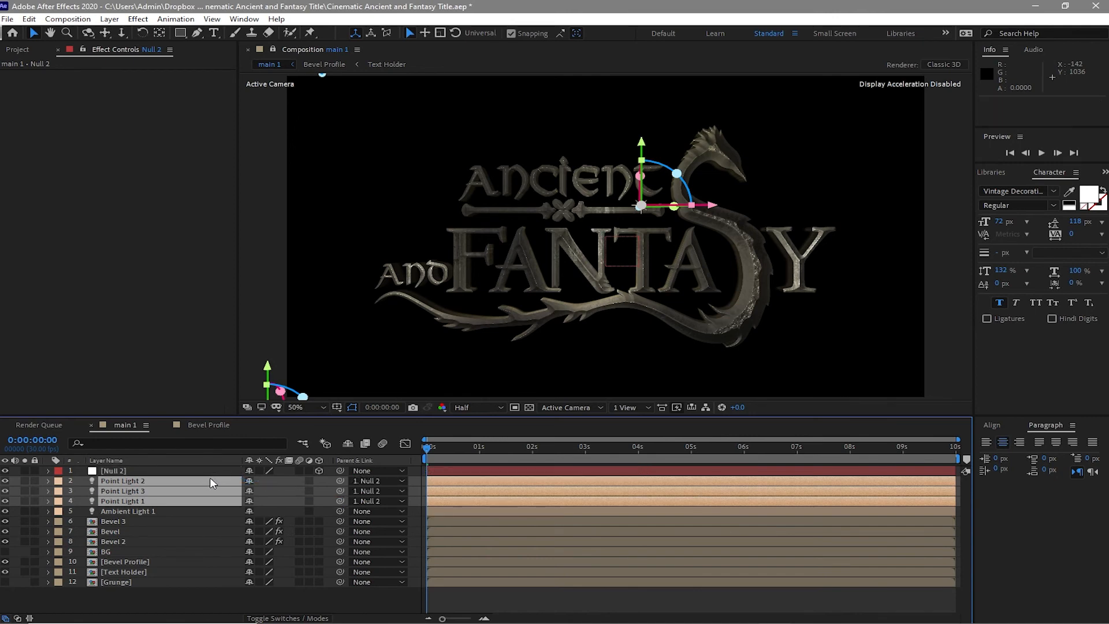
Step: Add a Z Rotation keyframe to the null at the start of the main 1 timeline
left_click(209, 473)
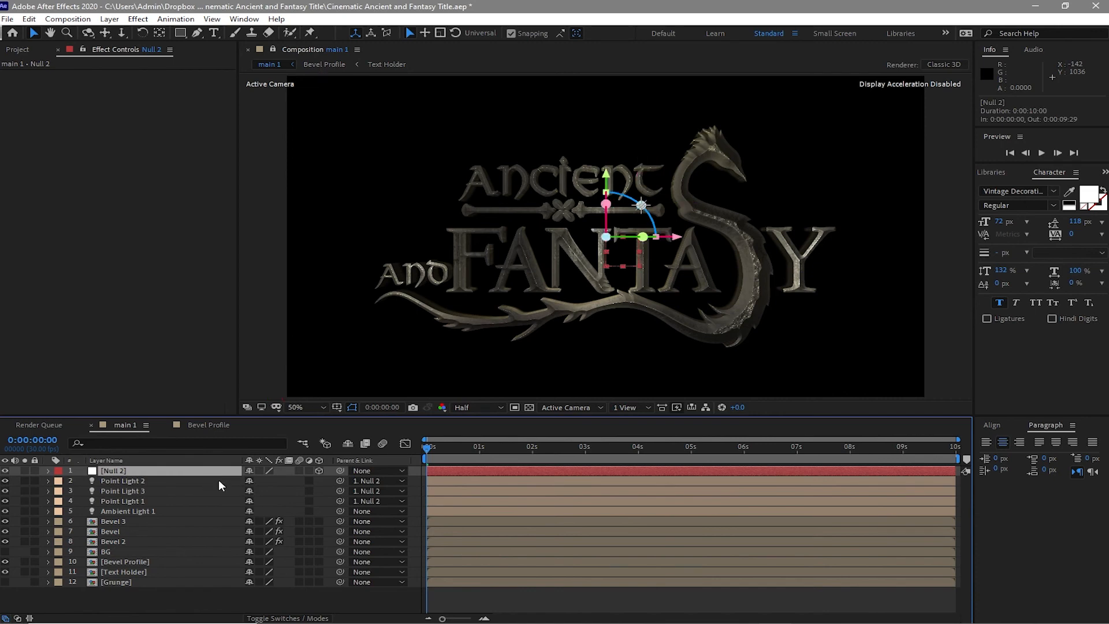
key("r")
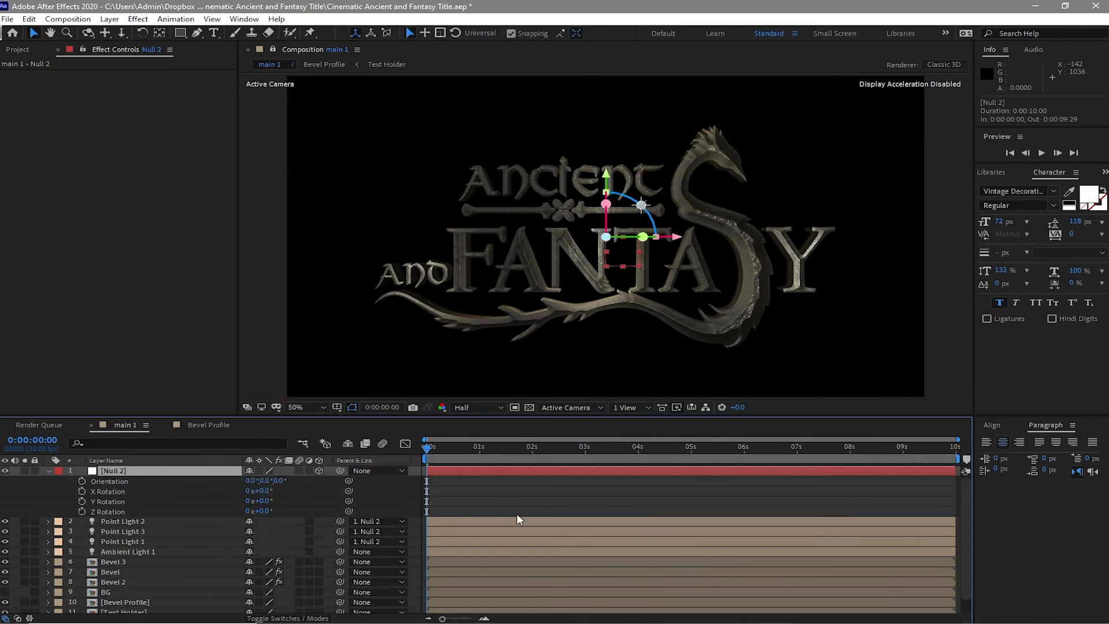
left_click(86, 512)
Step: Keyframe the null's Z Rotation at the last frame, 0:00:09:29, with a value of 1x+90°
left_click(723, 448)
left_click_drag(820, 456, 984, 470)
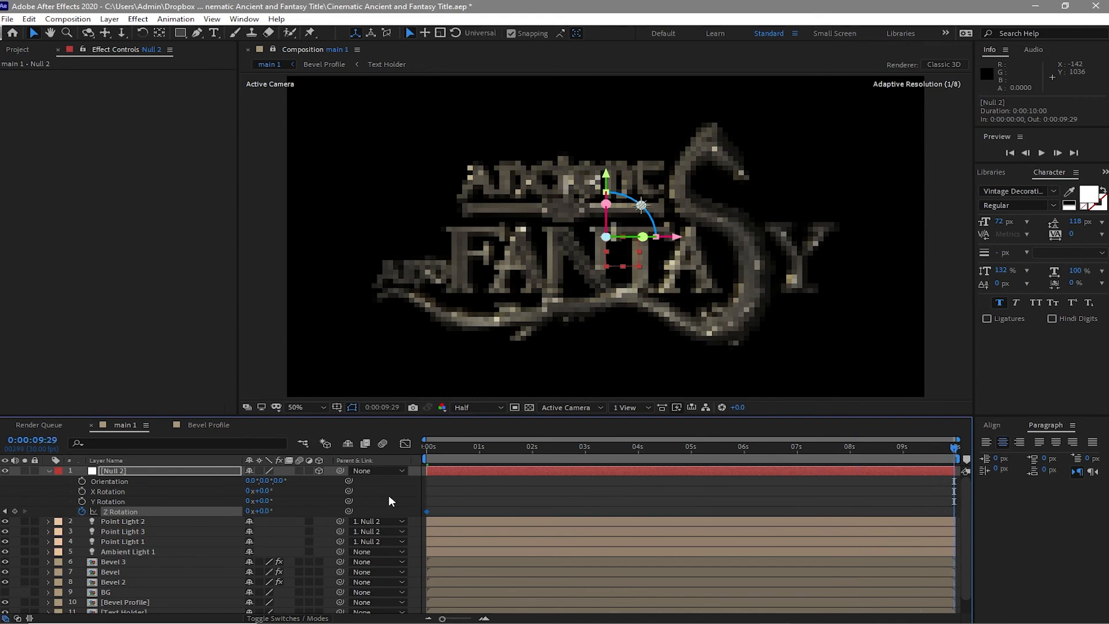
left_click_drag(265, 515, 549, 506)
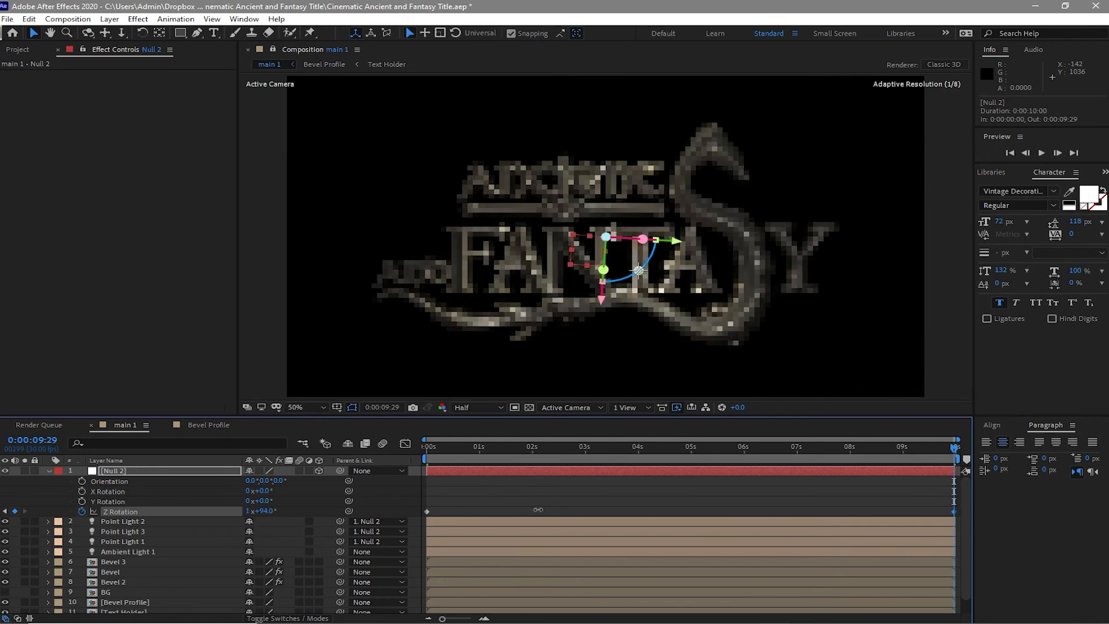
mouse_move(270, 511)
left_mouse_down()
mouse_move(284, 512)
mouse_move(272, 513)
left_mouse_up()
left_click(271, 512)
type("909")
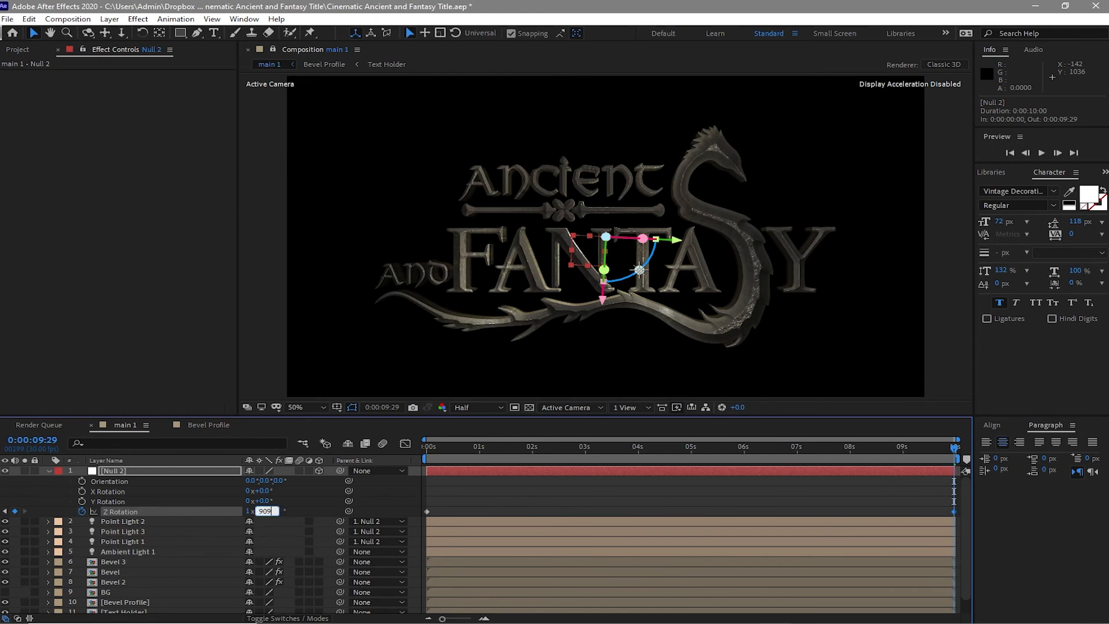
left_click(168, 362)
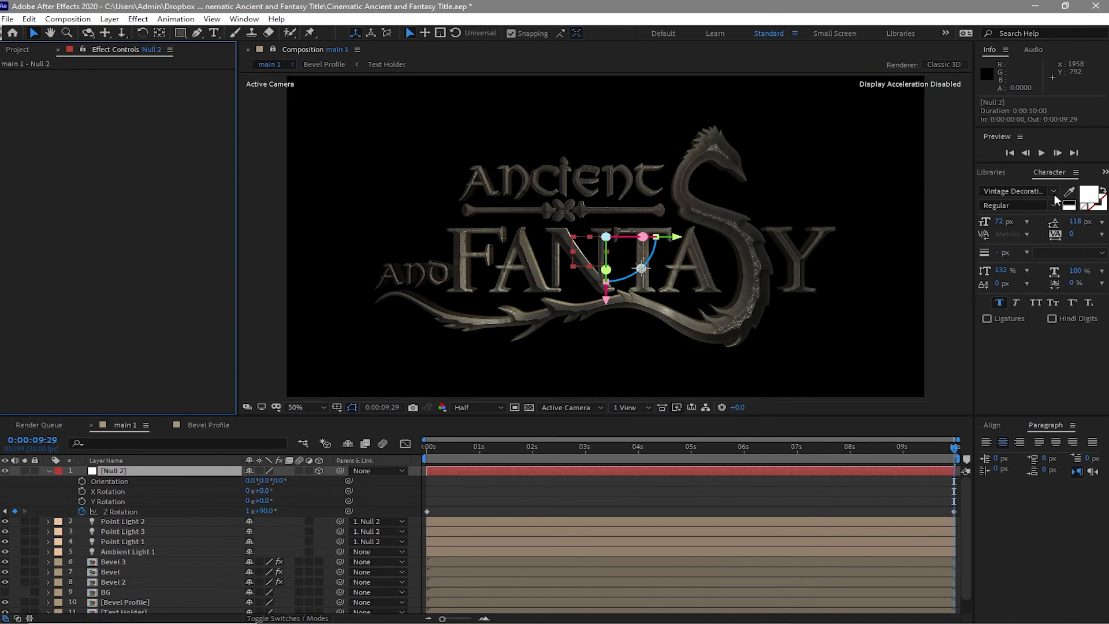
Step: Preview the rotating light reflections on the title and return the playhead to the first frame
left_click(1041, 153)
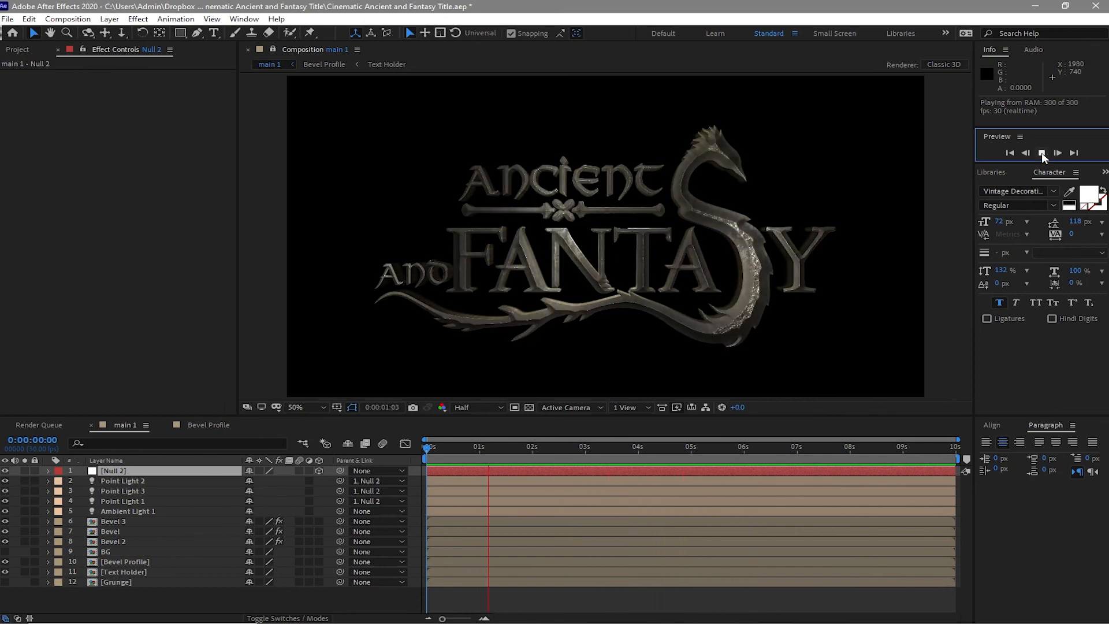
left_click(1042, 153)
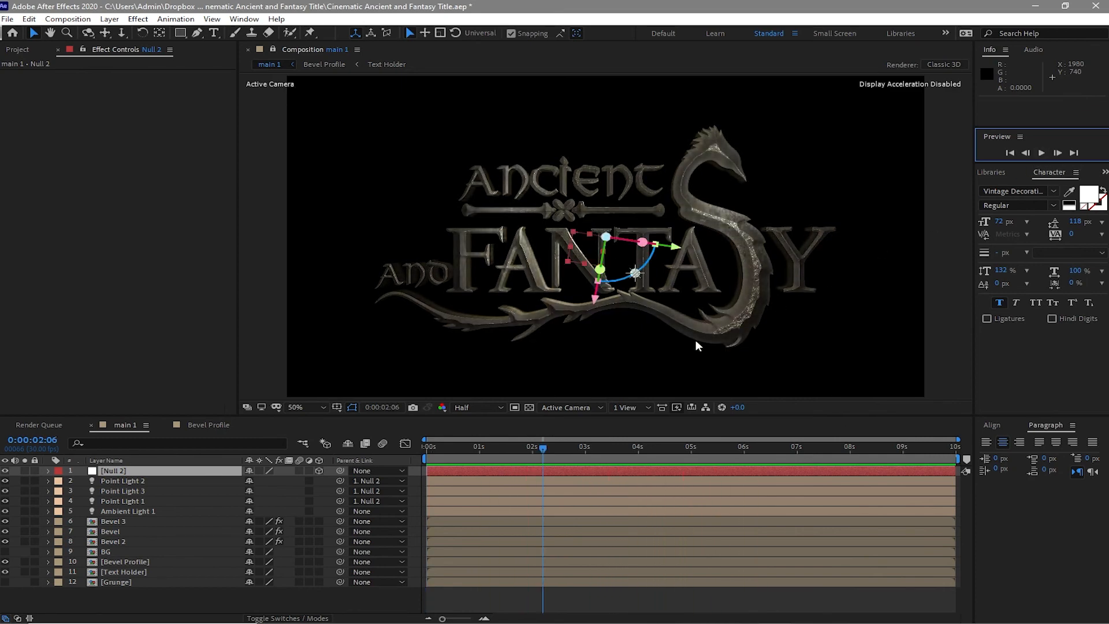
left_click_drag(546, 446, 359, 459)
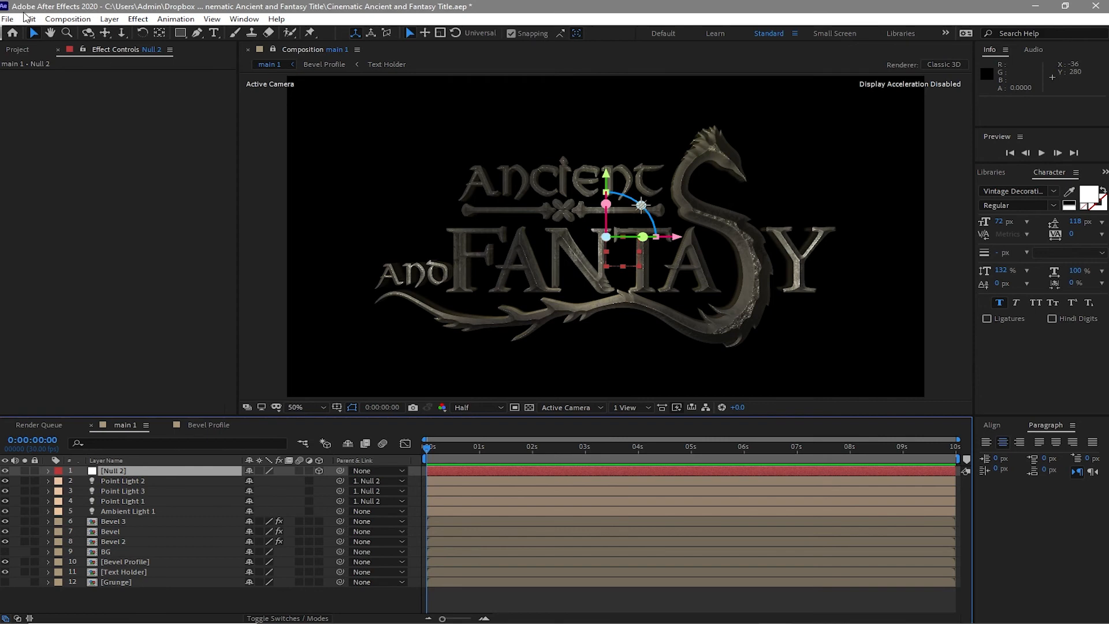
Step: Create a new 1920 x 1080 composition named MainAnimation and place the main 1 composition in it
left_click(66, 20)
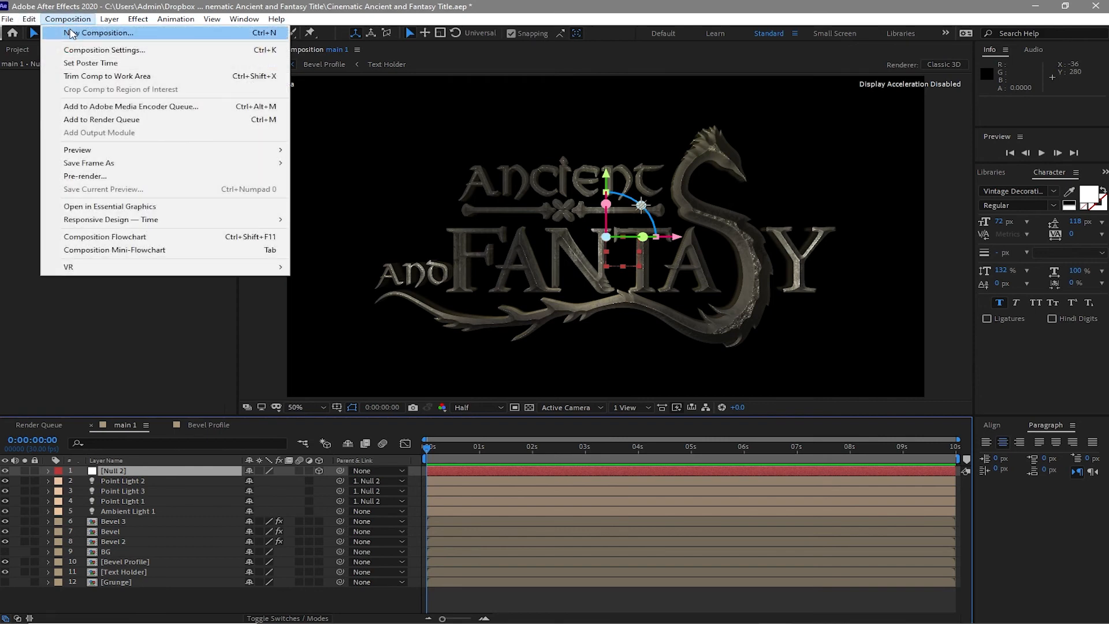
left_click(72, 34)
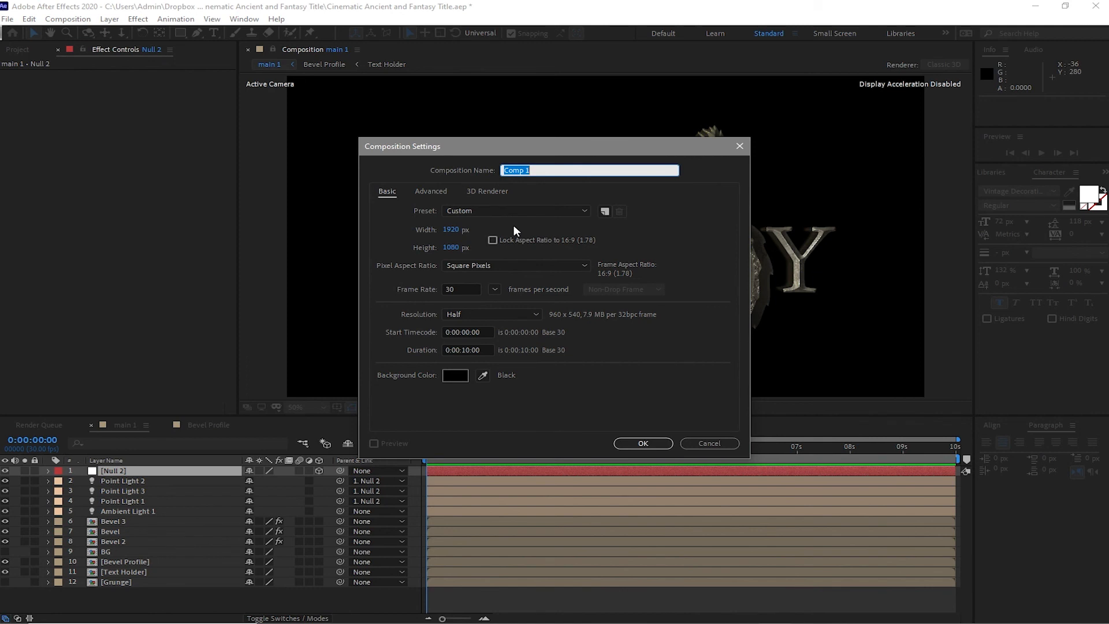
type("MainAnimation")
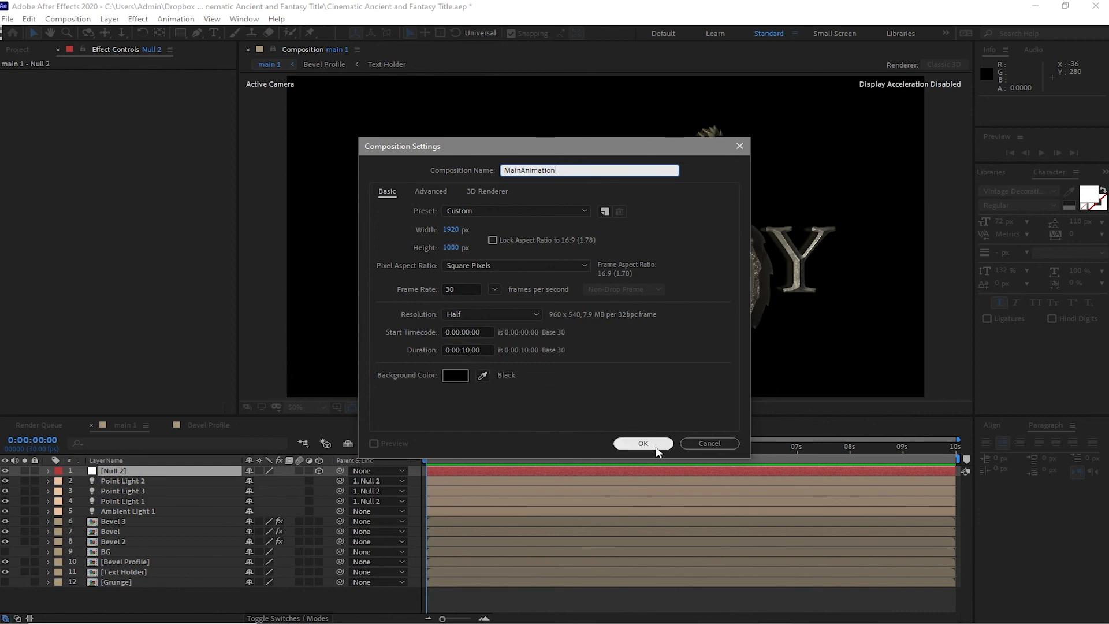
left_click(640, 444)
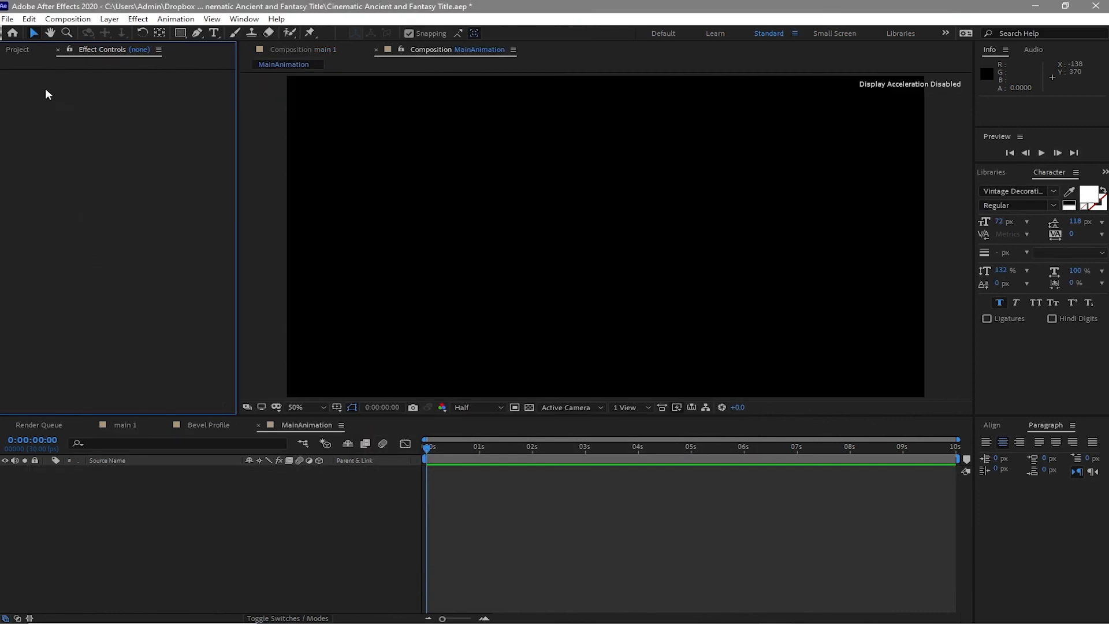
left_click(23, 49)
left_click_drag(44, 305, 74, 484)
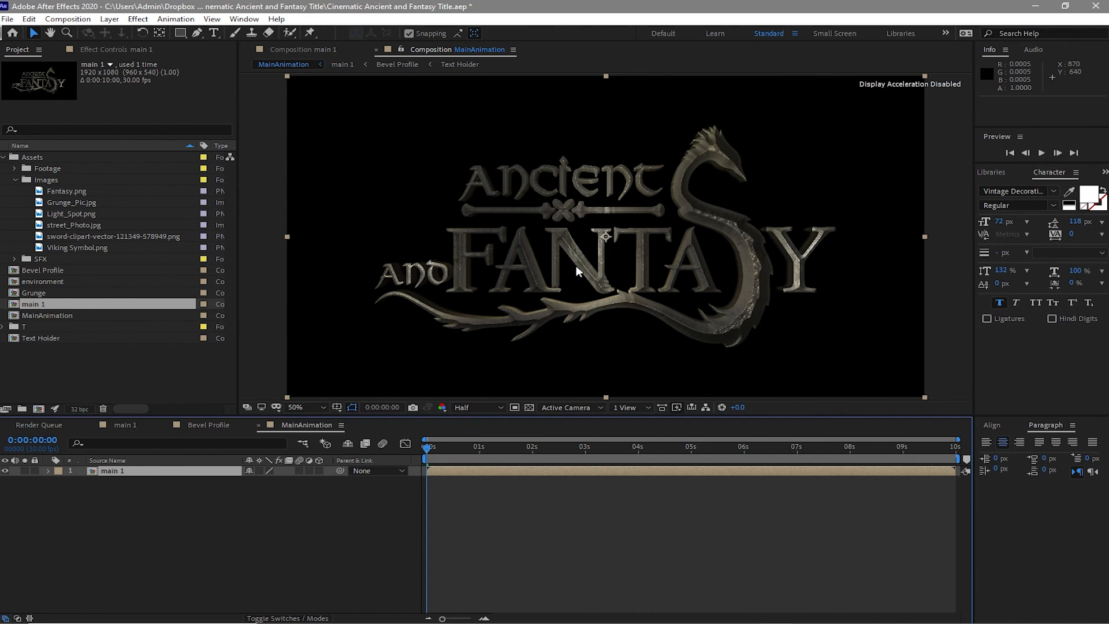
Step: Add Light Leaks 3 (royal blue).mov and Particles_04.mp4 from the Footage folder below the main 1 layer
scroll(574, 265, "down", 1)
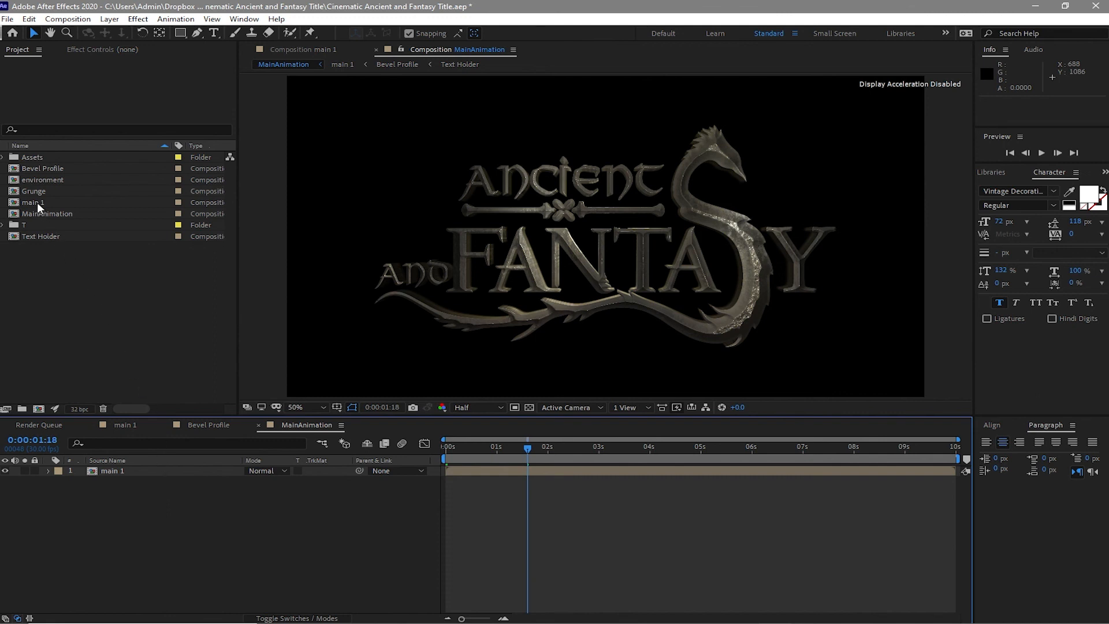
left_click(3, 157)
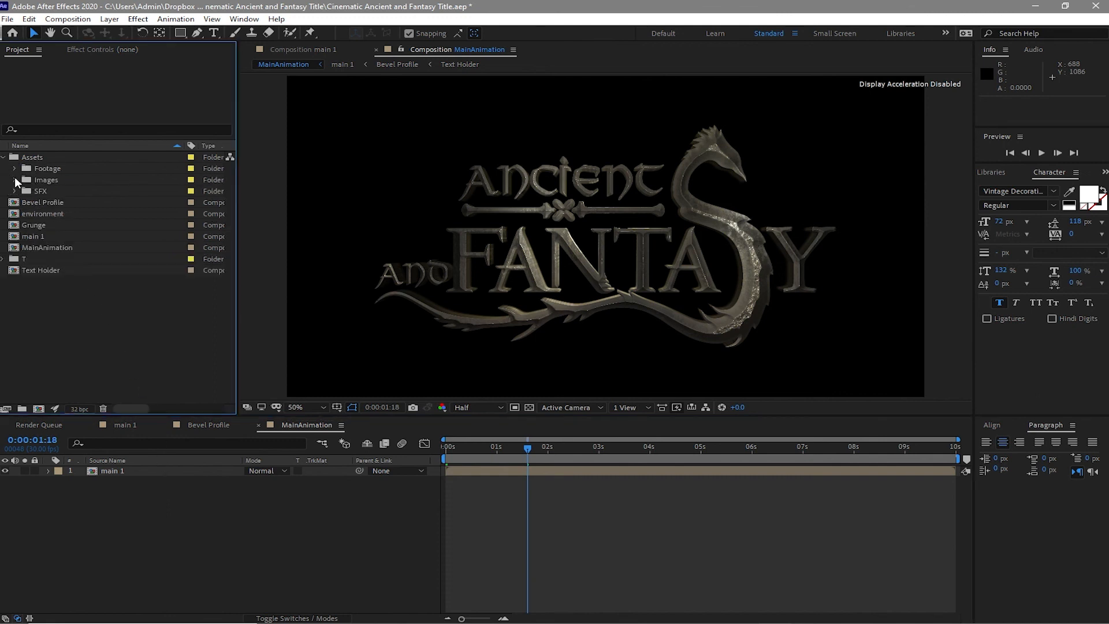
left_click(14, 168)
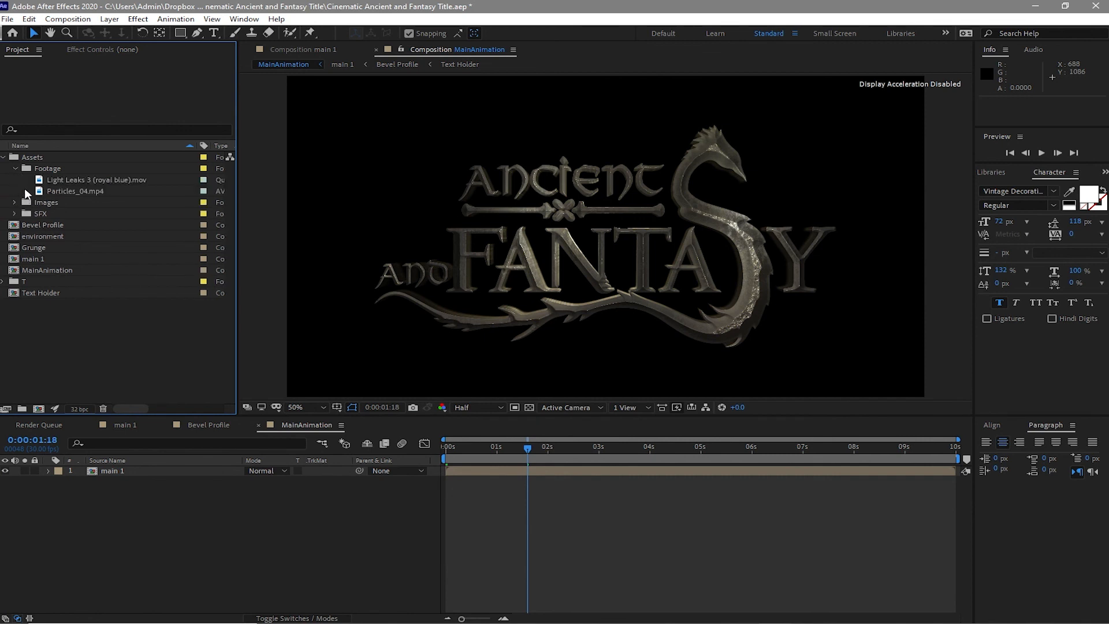
left_click(38, 180)
left_click(60, 188, "shift")
left_click_drag(62, 188, 128, 503)
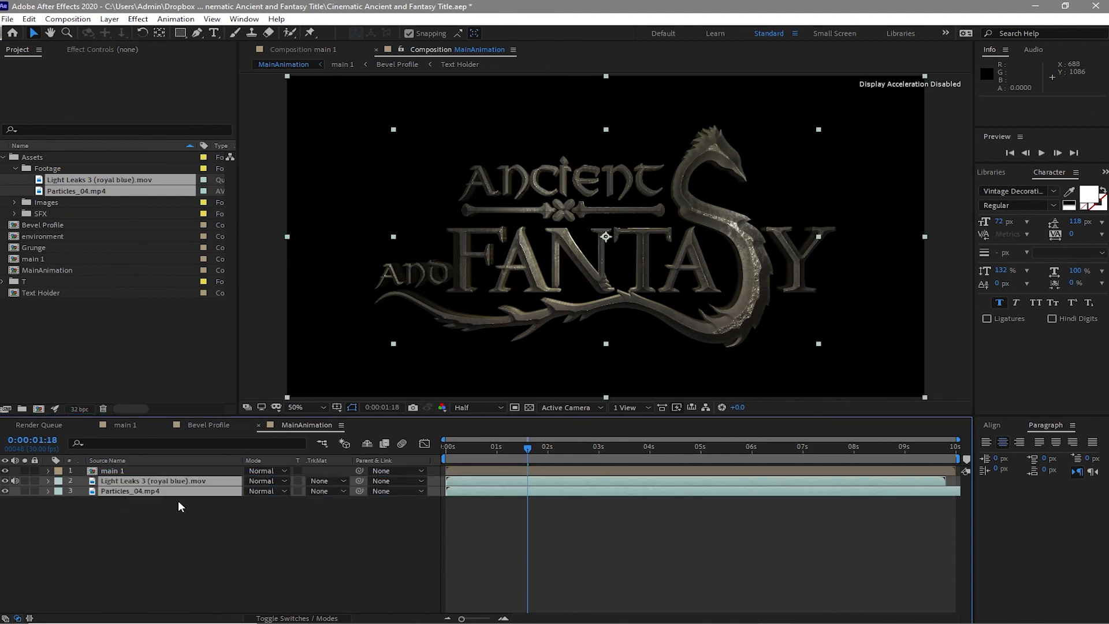
Step: Reveal the opacity of both footage layers and set the Light Leaks 3 layer's opacity to 15%
key("t")
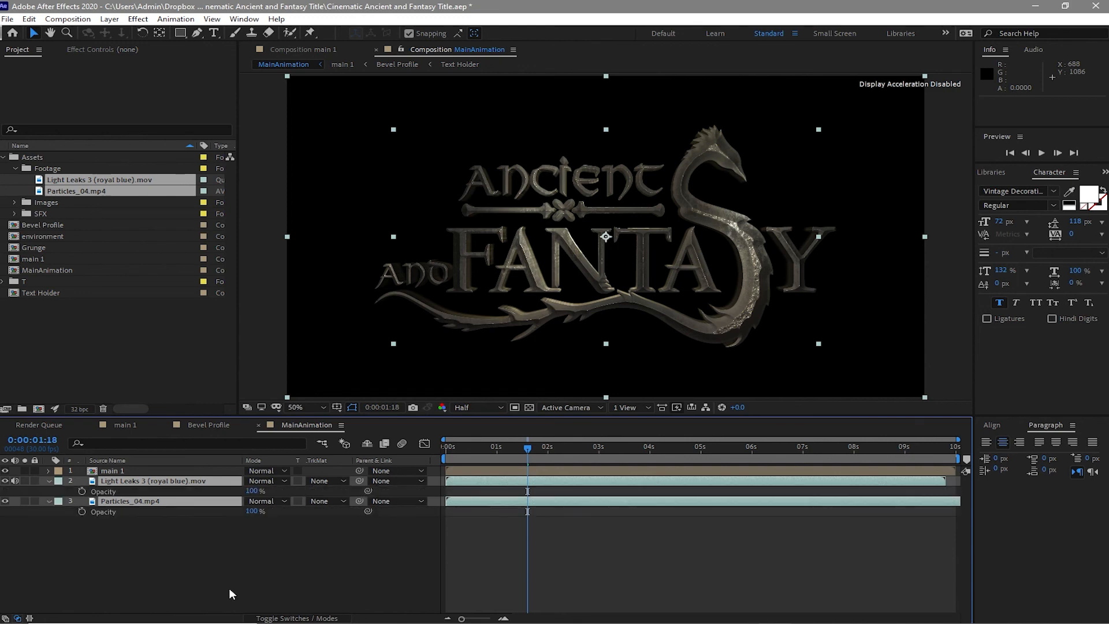
left_click(225, 583)
left_click(252, 490)
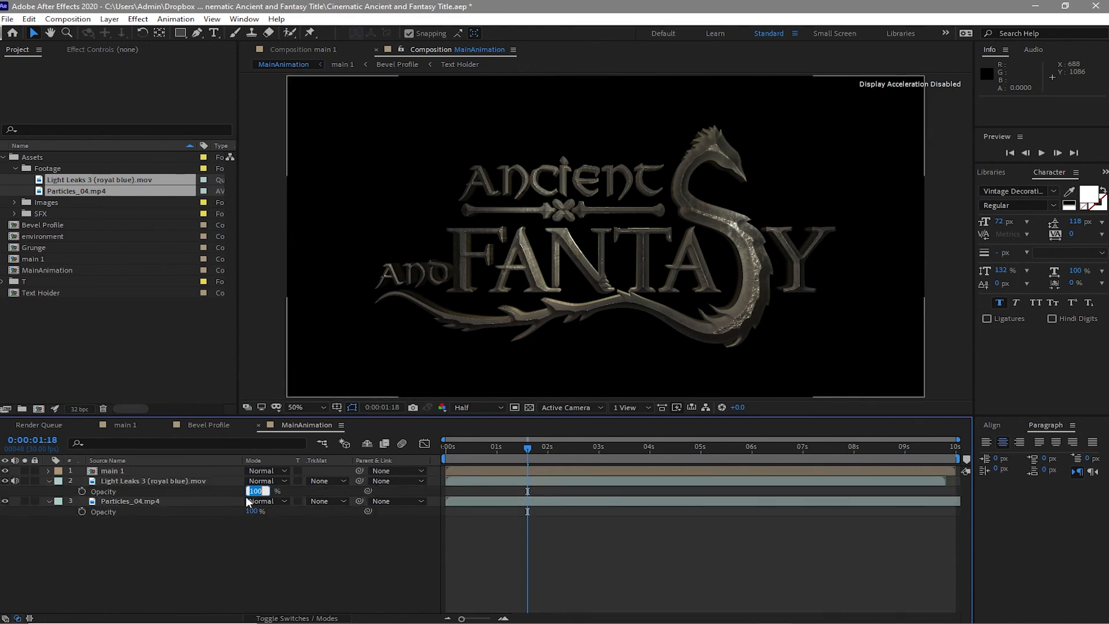
type("15")
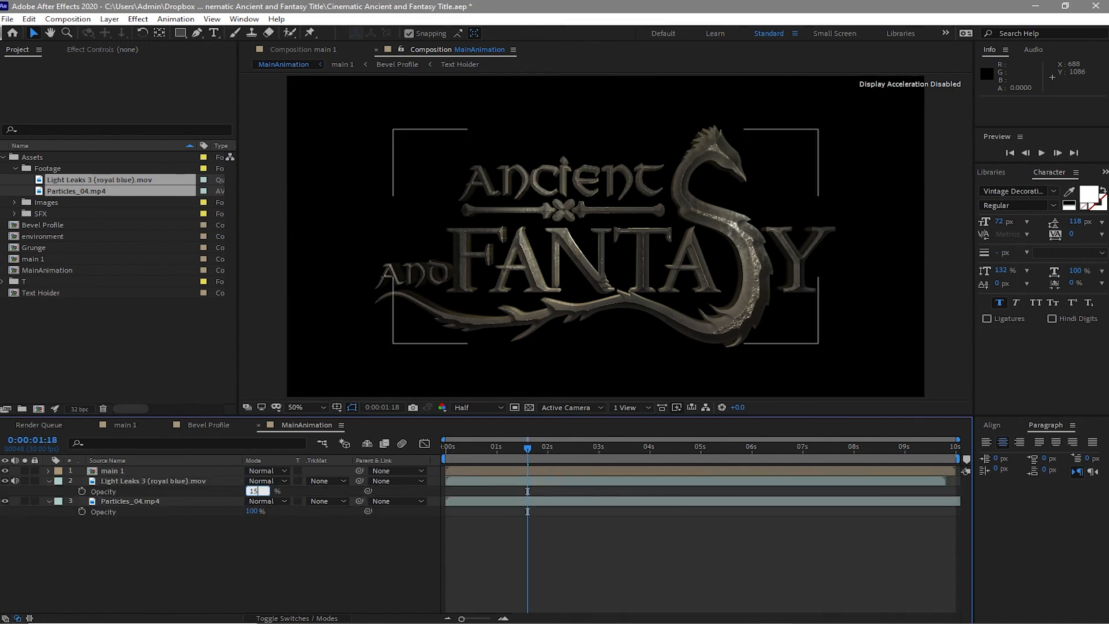
left_click(230, 539)
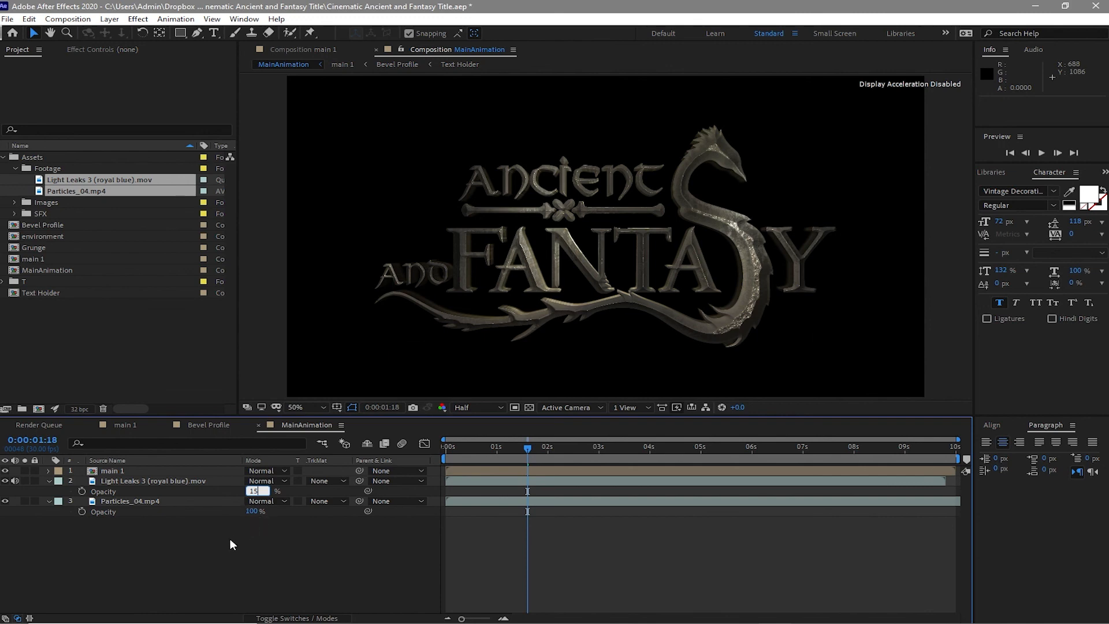
Step: Move the Particles_04.mp4 layer above main 1 and set its blending mode to Add
left_click_drag(220, 504, 217, 471)
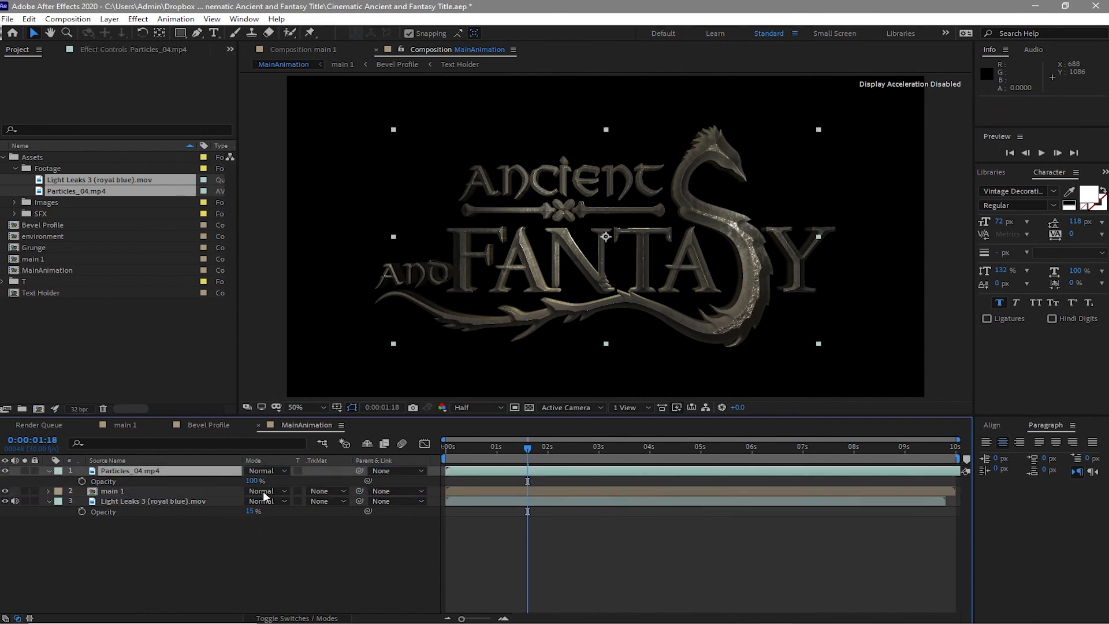
left_click(264, 471)
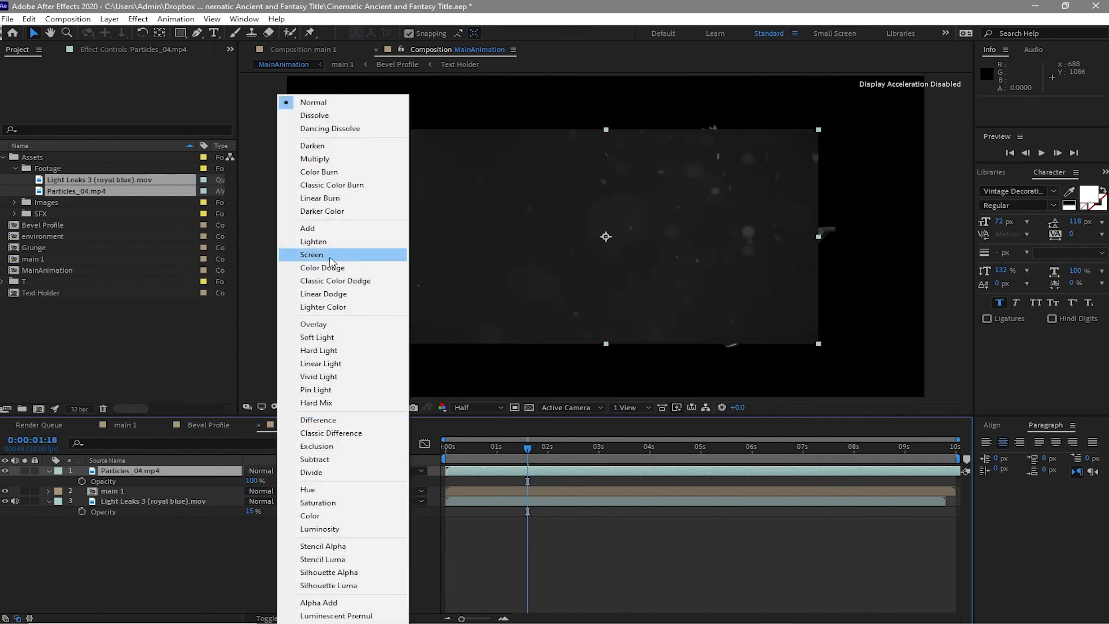
left_click(326, 232)
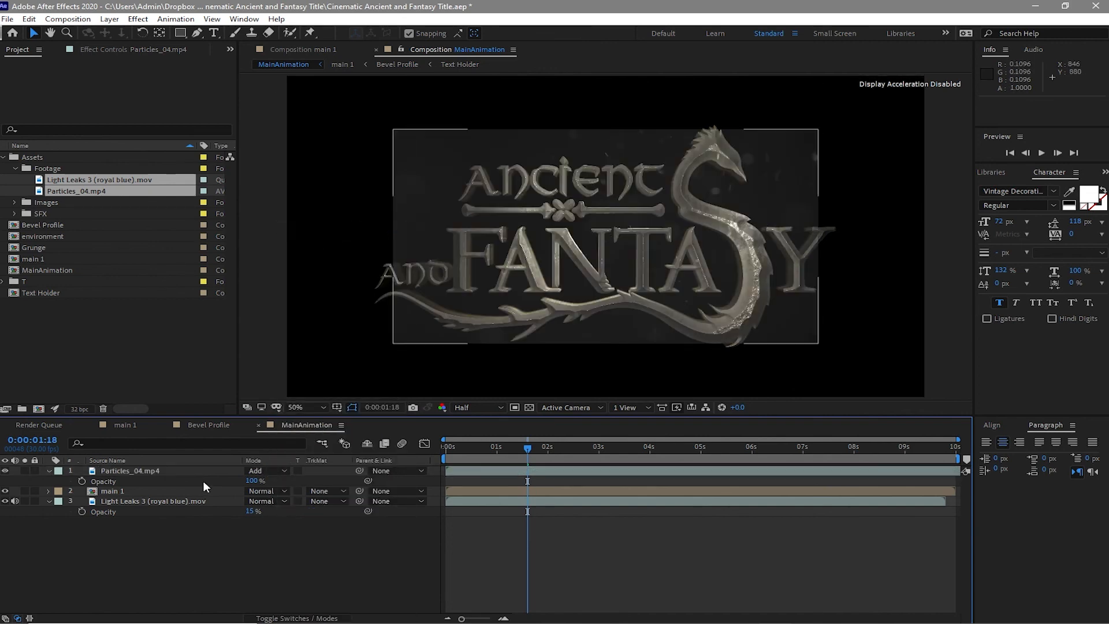
Step: Scale the Particles_04.mp4 layer with Fit to Comp so it fills the whole frame
left_click(200, 469)
right_click(644, 353)
mouse_move(763, 327)
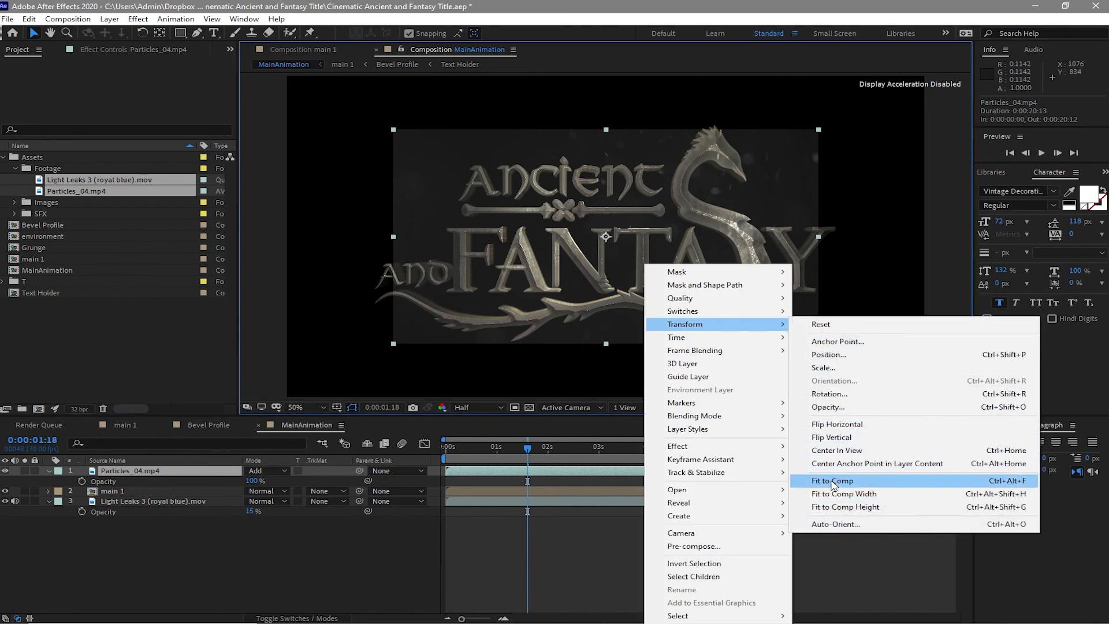
left_click(832, 480)
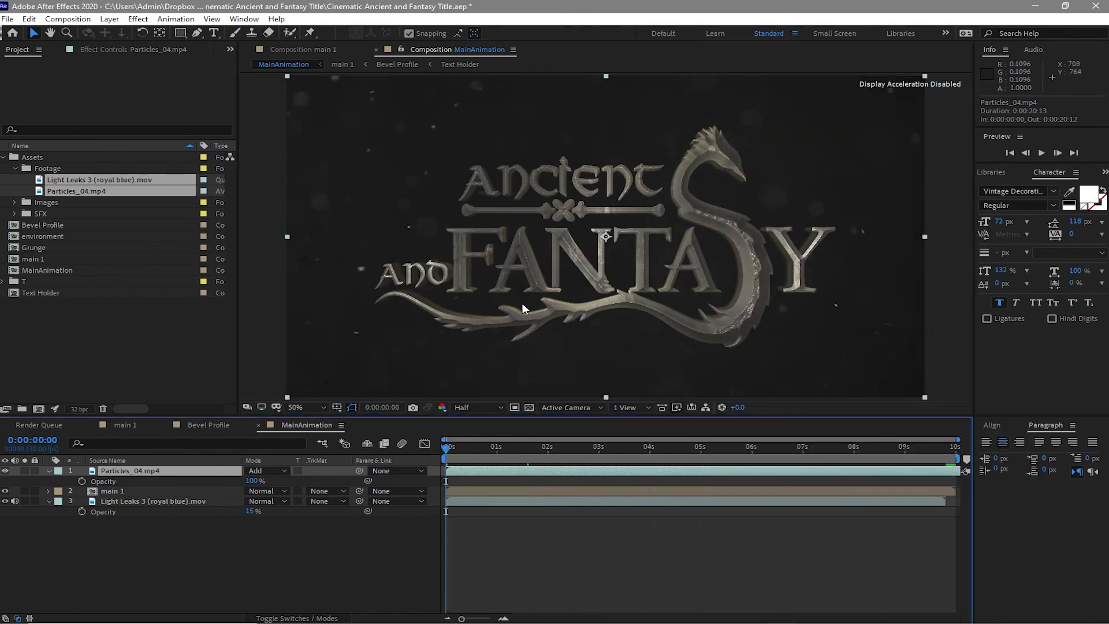
Step: Preview the MainAnimation composition at 25% magnification to check the particles over the title
key("comma")
key("comma")
left_click(1042, 153)
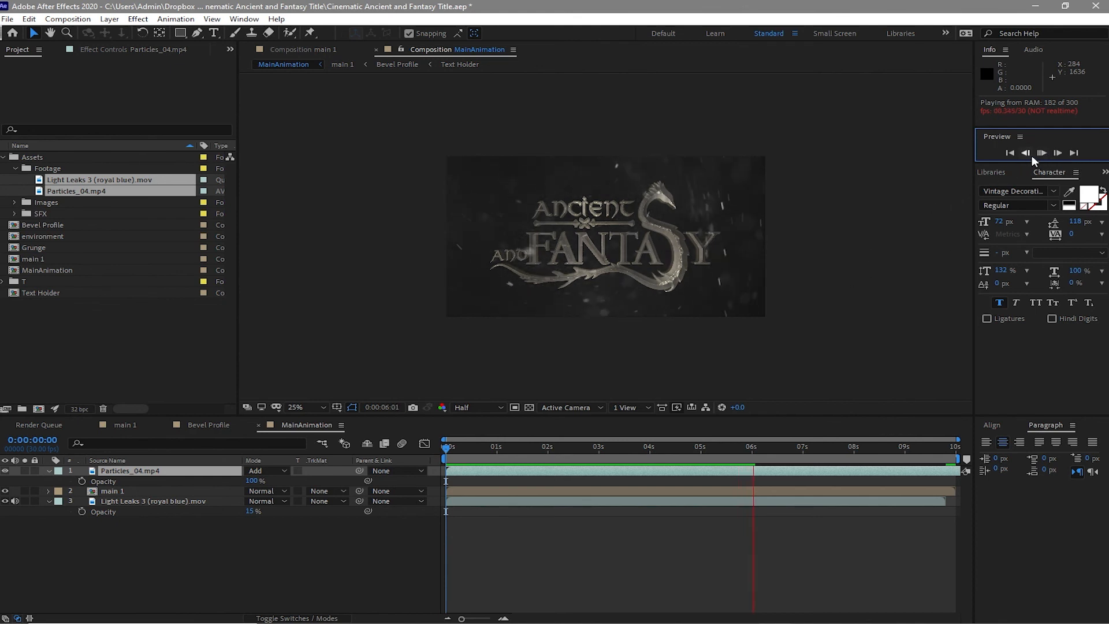
key("space")
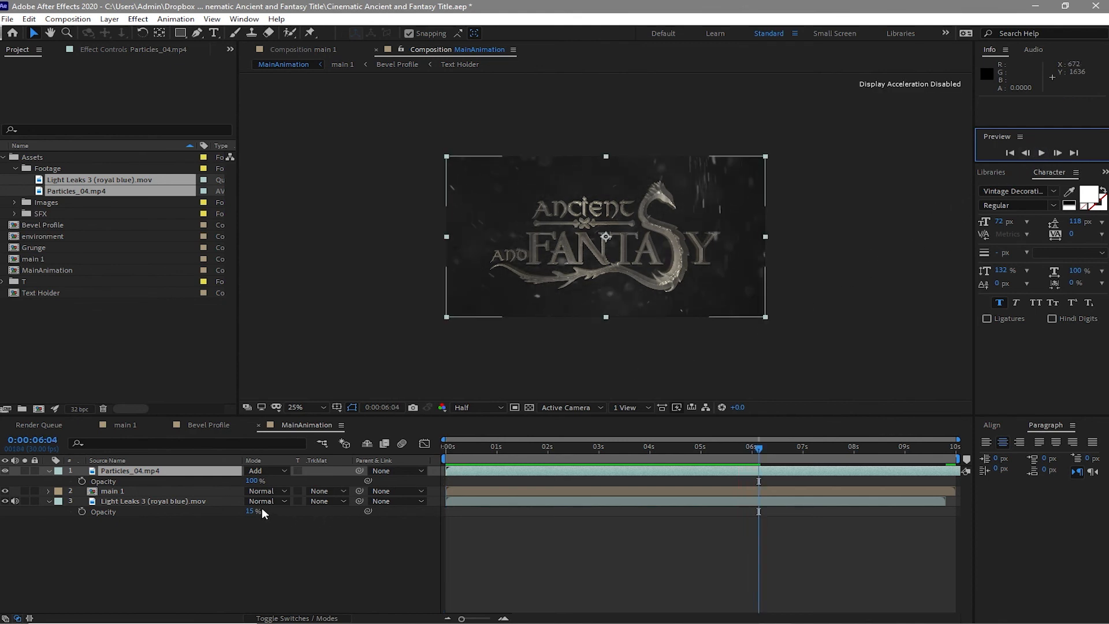
Step: Set the Light Leaks 3 (royal blue) layer's opacity to 25%
left_click(253, 512)
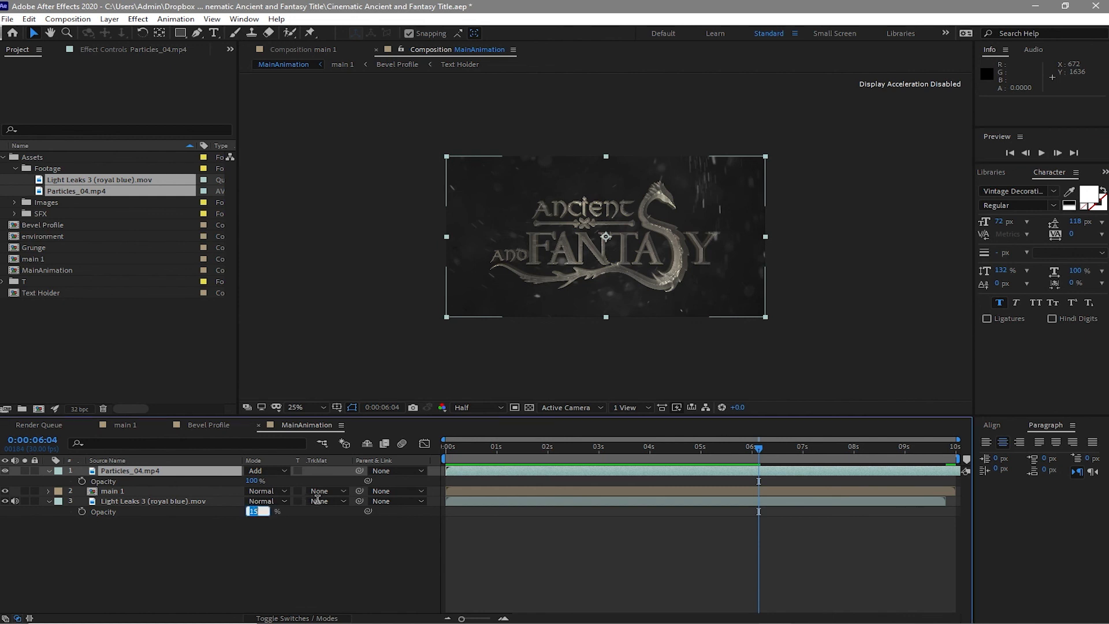
type("2")
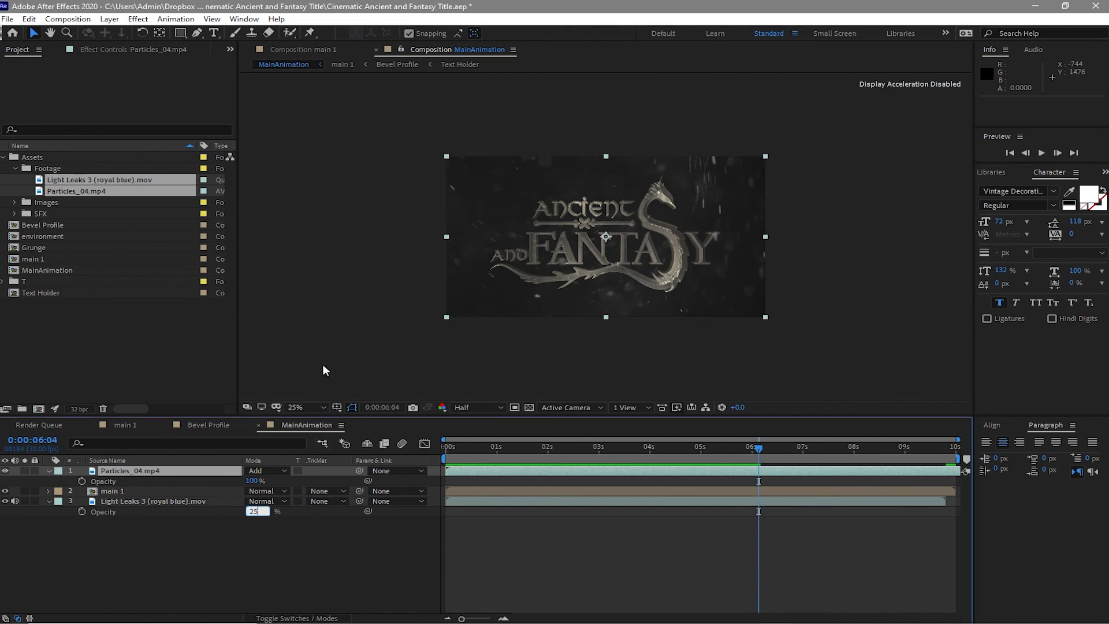
left_click(316, 330)
Step: Set the Light Leaks 3 layer's blending mode to Add and preview the composition
left_click(268, 501)
left_click(343, 230)
left_click(1042, 154)
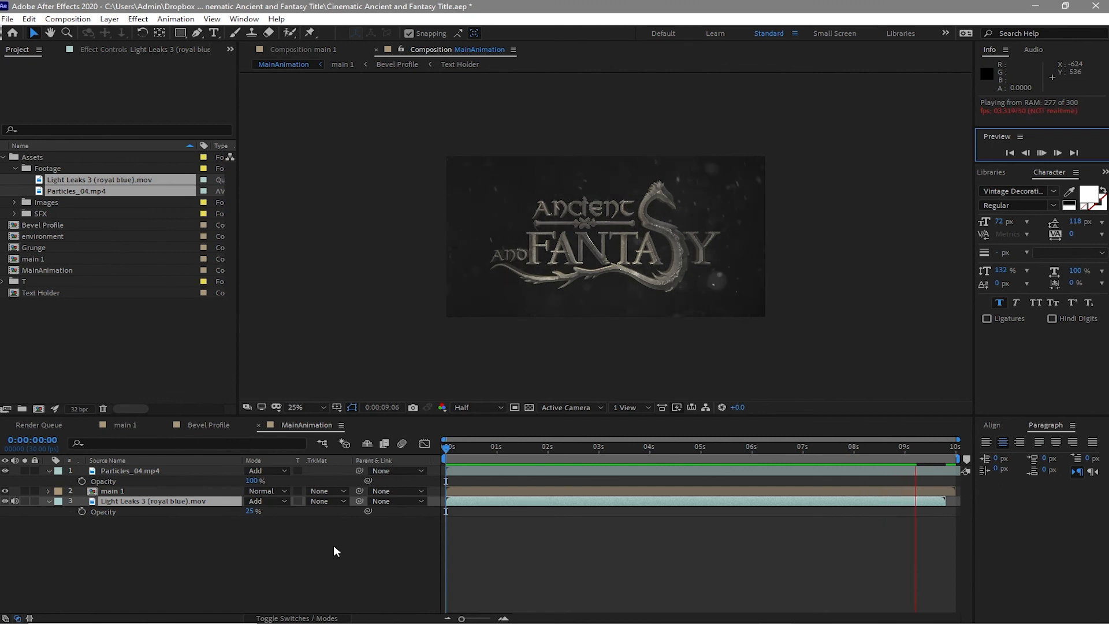
key("space")
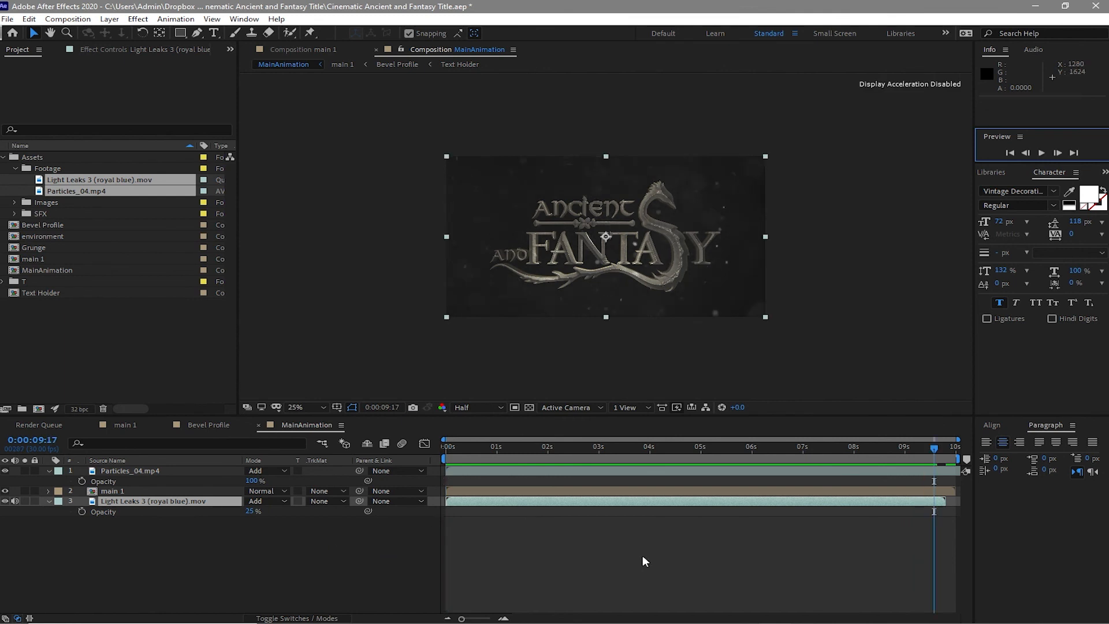